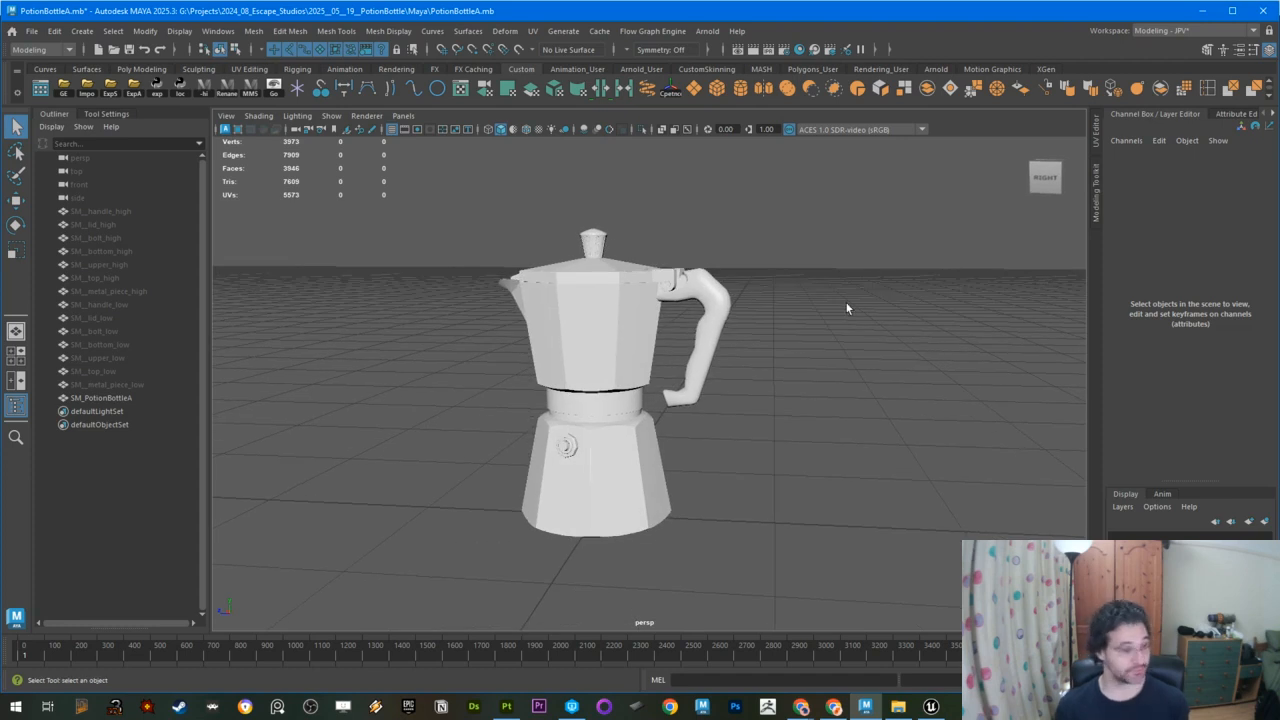
# Step: Inspect the moka pot model in Maya and switch to Substance 3D Painter to examine its textured version
pyautogui.keyDown('alt'); pyautogui.moveTo(863, 371); pyautogui.dragTo(766, 491); pyautogui.keyUp('alt')
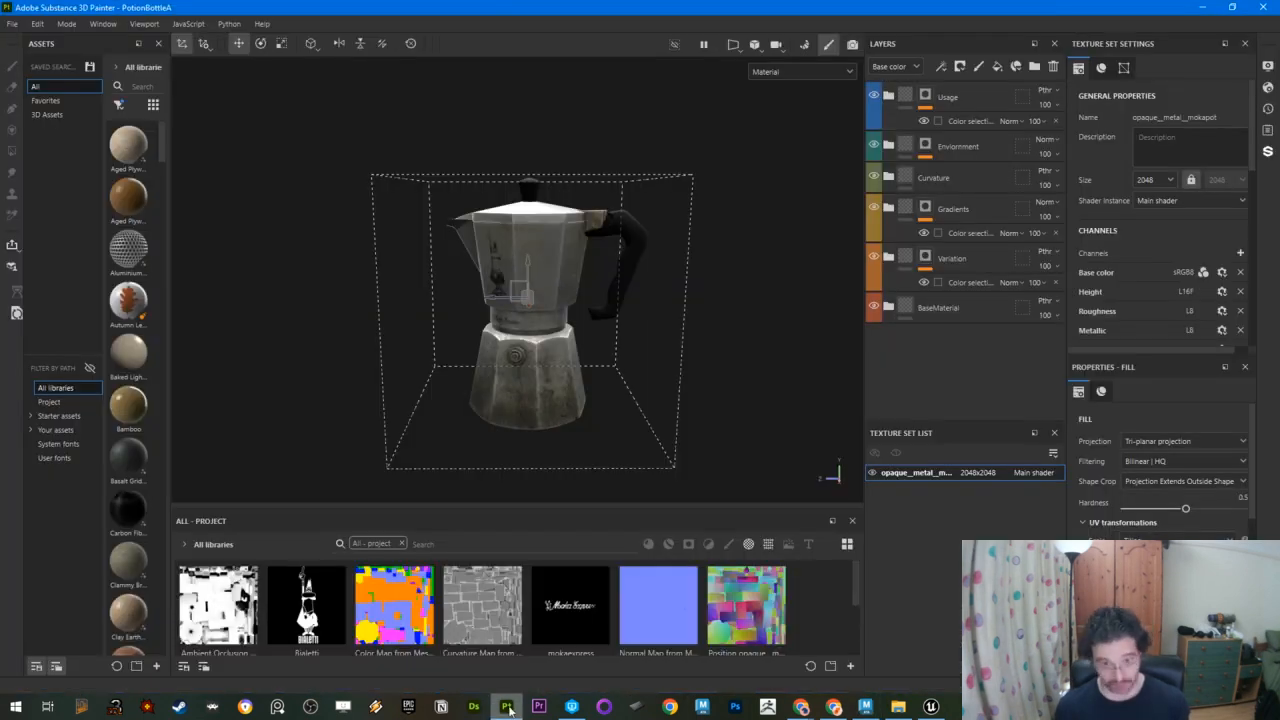
pyautogui.click(506, 706)
pyautogui.keyDown('alt'); pyautogui.moveTo(780, 349); pyautogui.dragTo(749, 349); pyautogui.keyUp('alt')
pyautogui.keyDown('alt'); pyautogui.moveTo(749, 349); pyautogui.dragTo(757, 347, button='middle'); pyautogui.keyUp('alt')
pyautogui.keyDown('alt'); pyautogui.moveTo(757, 347); pyautogui.dragTo(850, 366, button='right'); pyautogui.keyUp('alt')
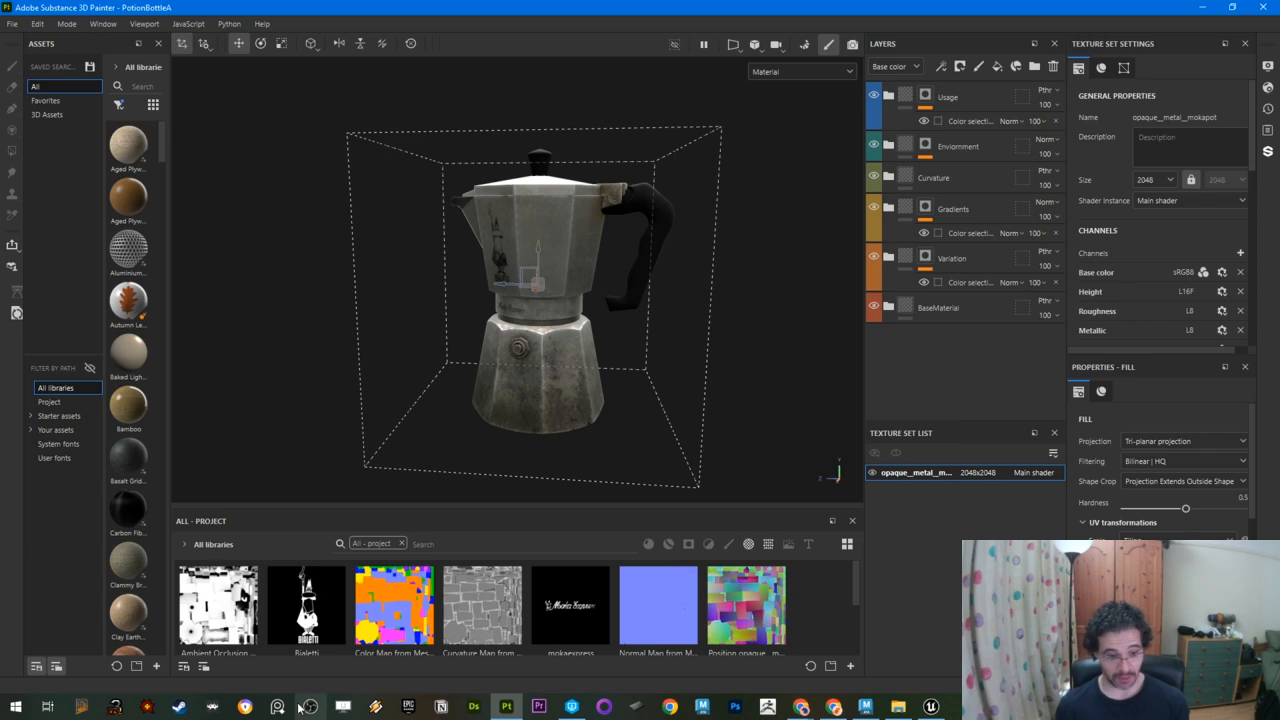
# Step: Switch to the PotionBottle project in Unreal Engine and examine the landscape pieces in the open level
pyautogui.click(866, 706)
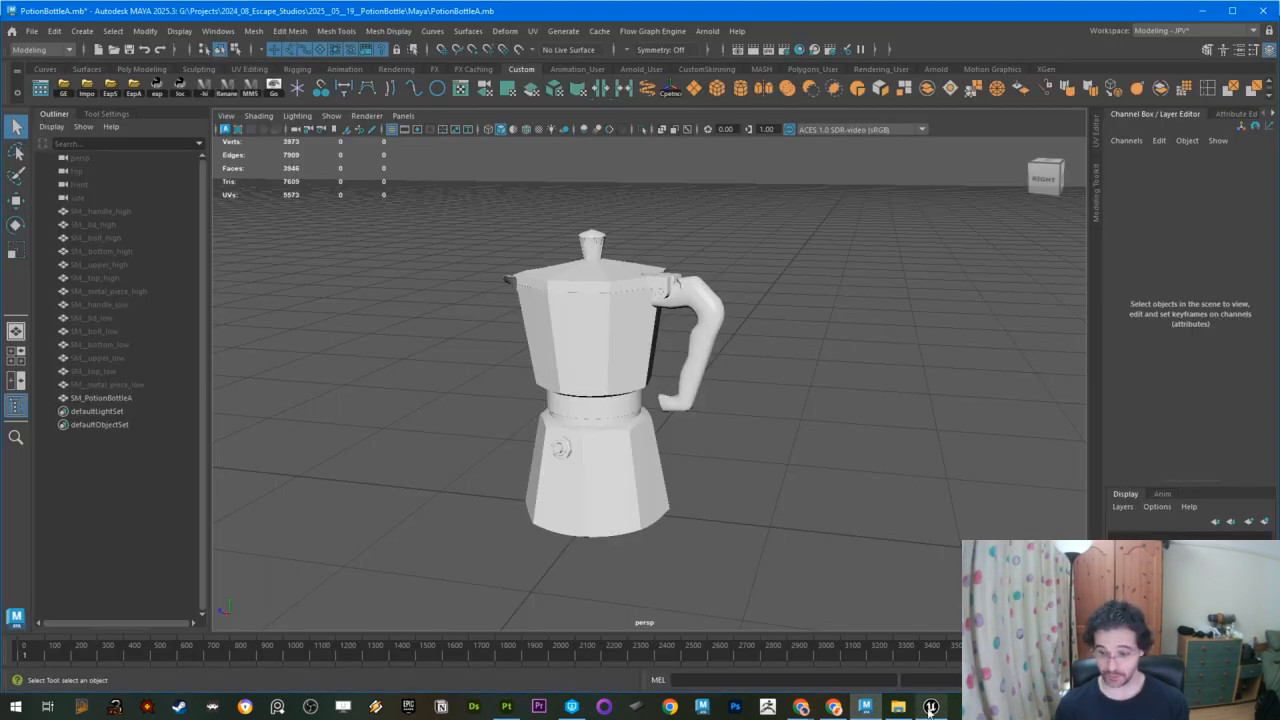
pyautogui.click(931, 706)
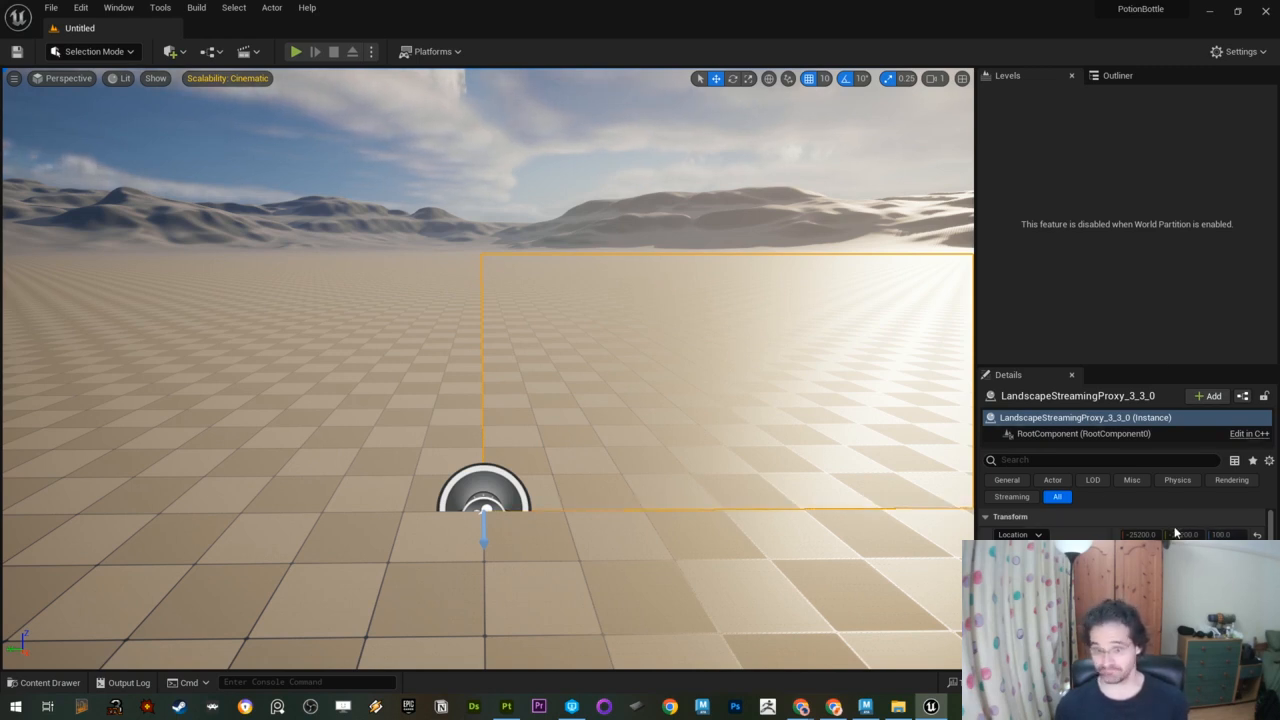
pyautogui.click(268, 584)
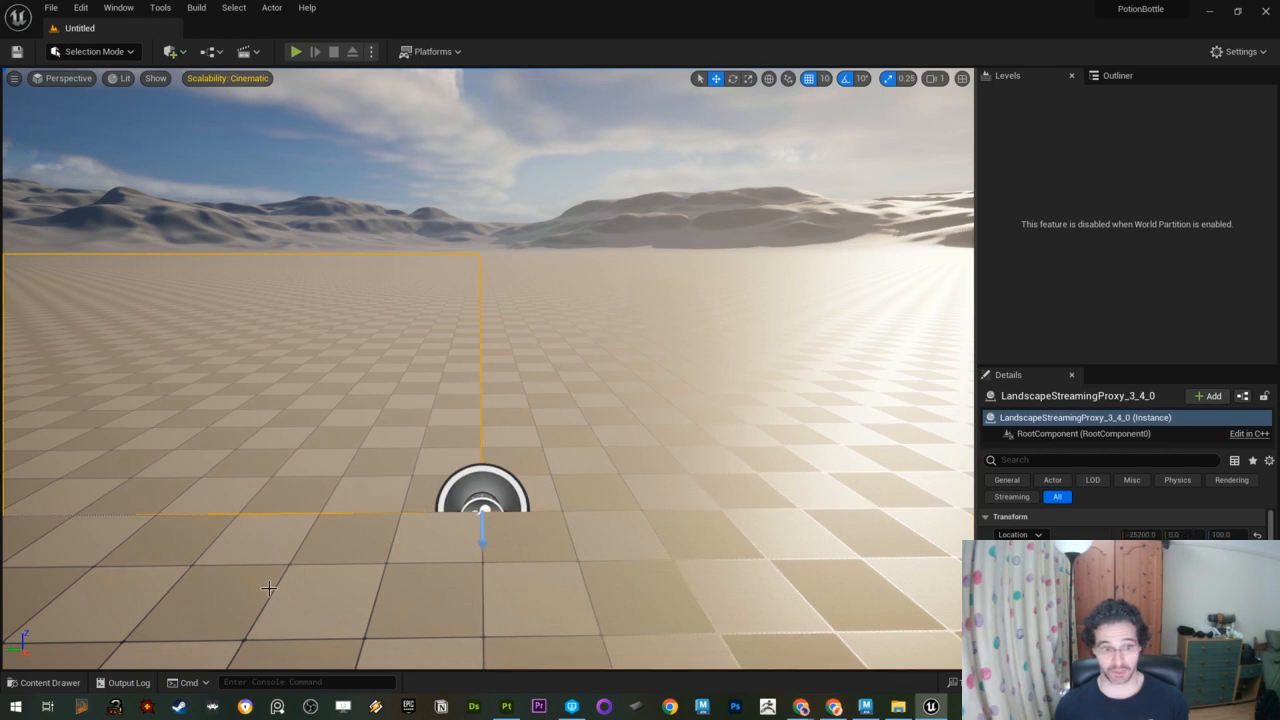
pyautogui.click(268, 584)
pyautogui.click(583, 320)
pyautogui.click(631, 218)
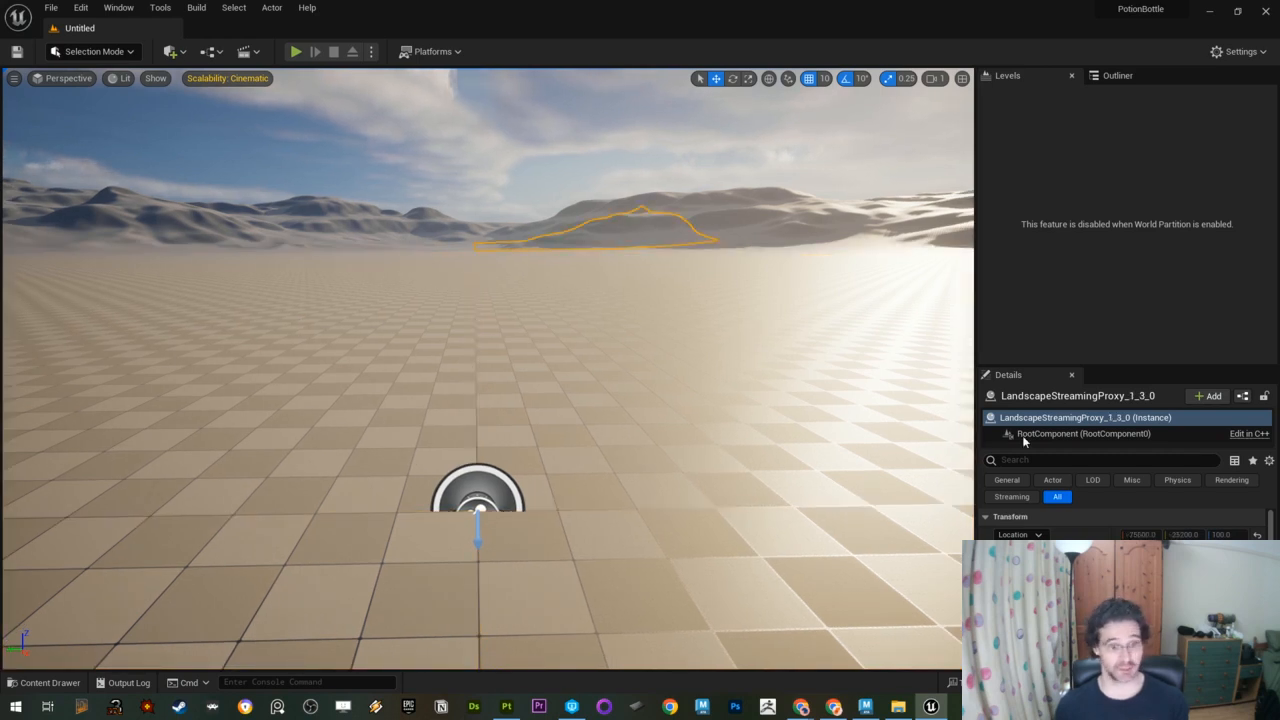
pyautogui.keyDown('alt'); pyautogui.moveTo(636, 450); pyautogui.dragTo(623, 417); pyautogui.keyUp('alt')
pyautogui.keyDown('alt'); pyautogui.moveTo(556, 453); pyautogui.dragTo(757, 323); pyautogui.keyUp('alt')
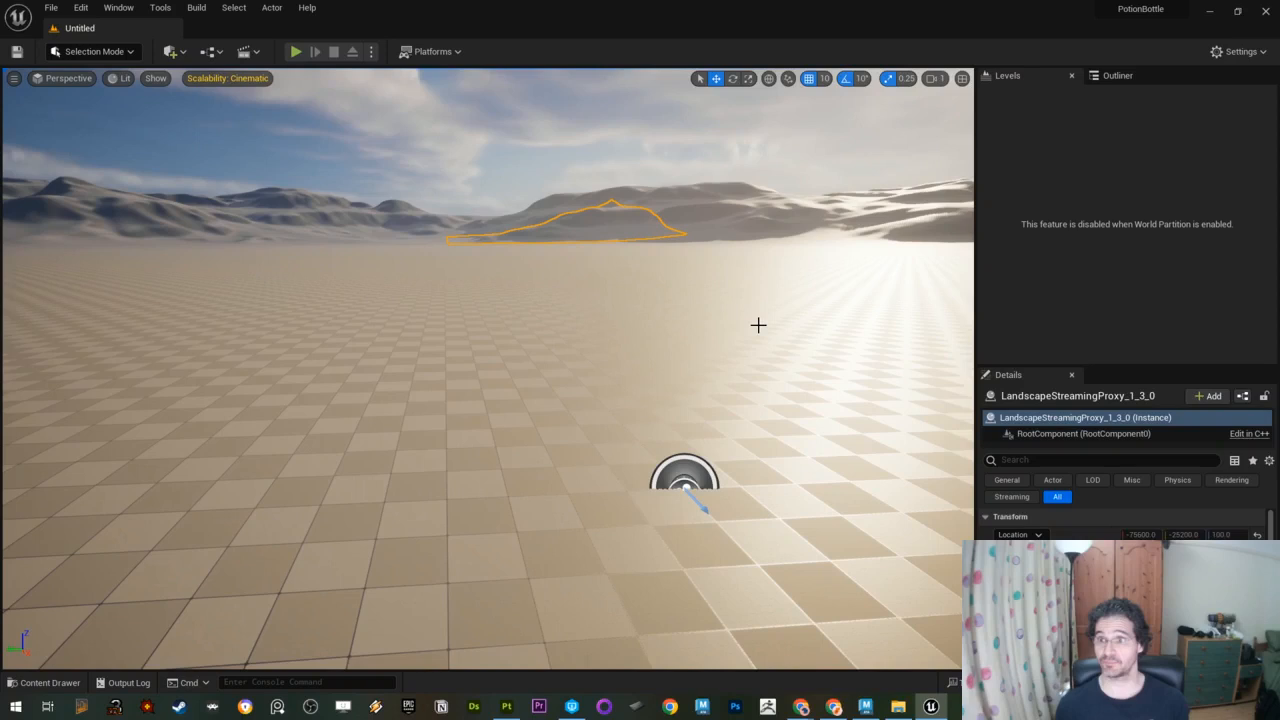
# Step: Show the Outliner and select the LandscapeStreamingProxy_1_2_0 actor in it
pyautogui.click(1099, 77)
pyautogui.click(1129, 188)
pyautogui.click(1113, 256)
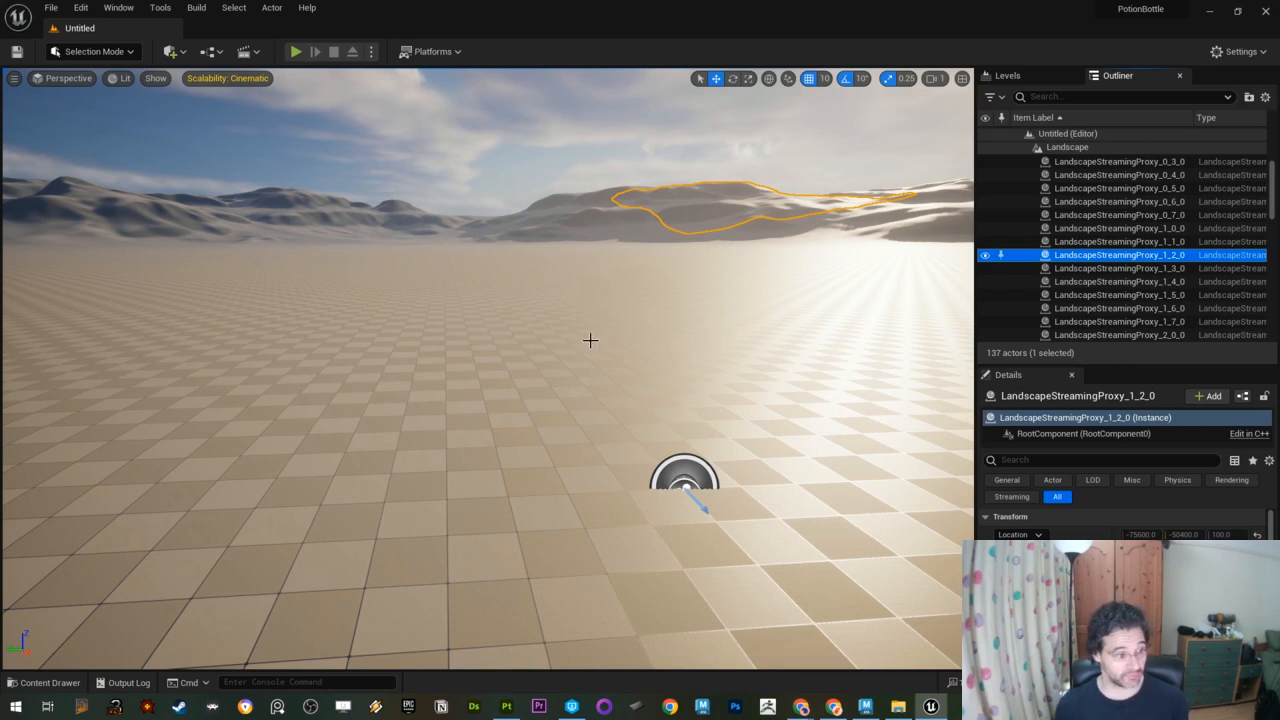
pyautogui.moveTo(543, 390)
pyautogui.mouseDown(button='middle')
pyautogui.moveTo(525, 385)
pyautogui.moveTo(537, 397)
pyautogui.mouseUp(button='middle')
pyautogui.keyDown('alt'); pyautogui.moveTo(537, 397); pyautogui.dragTo(522, 408); pyautogui.keyUp('alt')
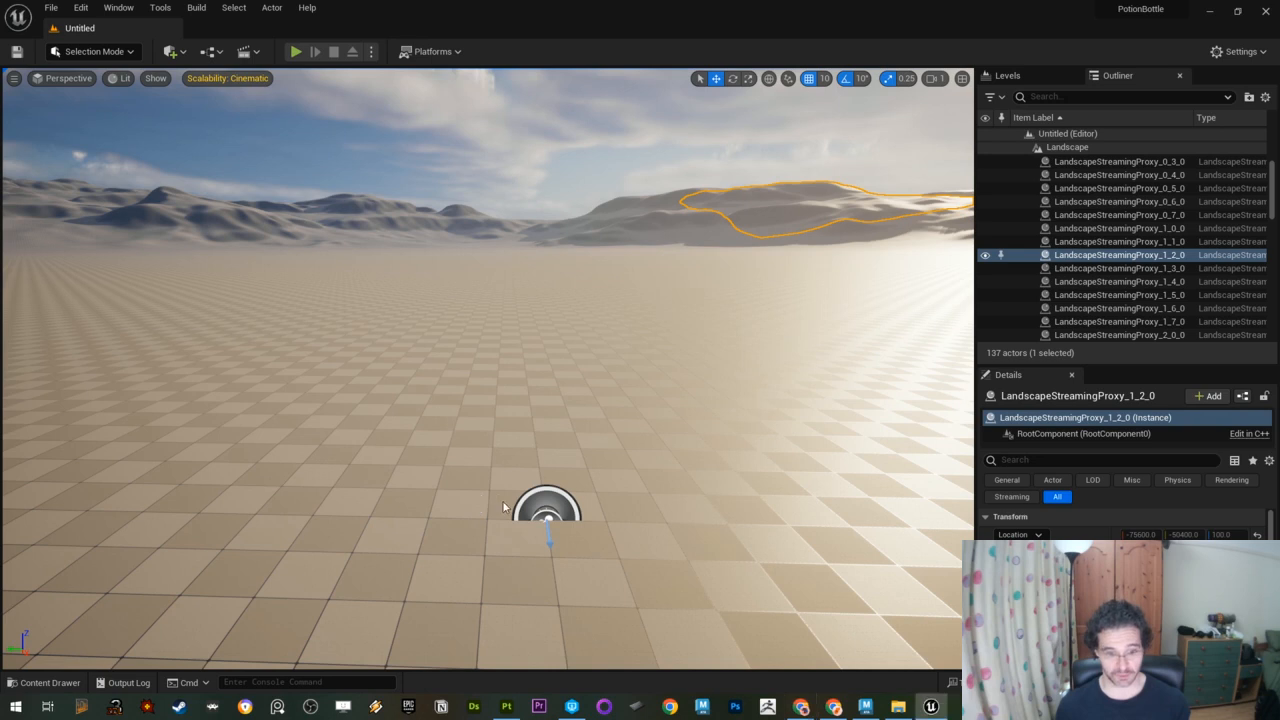
pyautogui.moveTo(481, 503); pyautogui.dragTo(443, 506, button='right')
pyautogui.hotkey('ctrl', 'space')
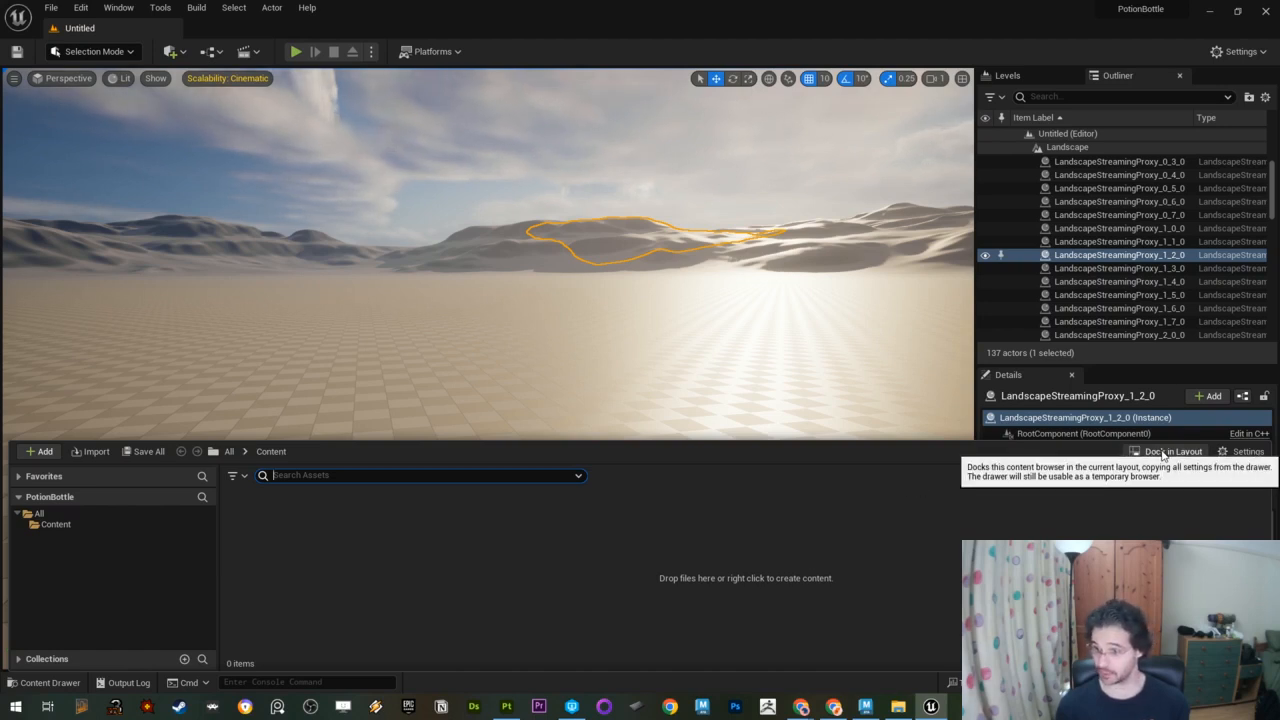
pyautogui.click(690, 352)
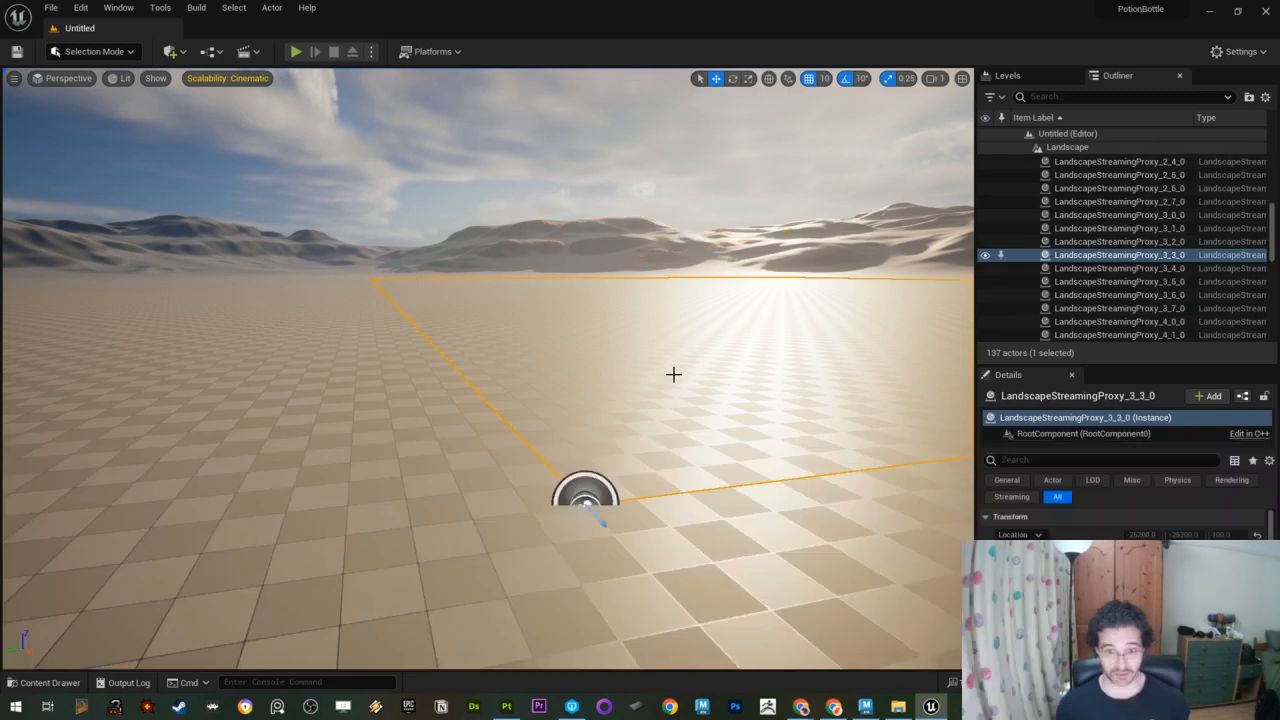
pyautogui.press('space')
pyautogui.press('space')
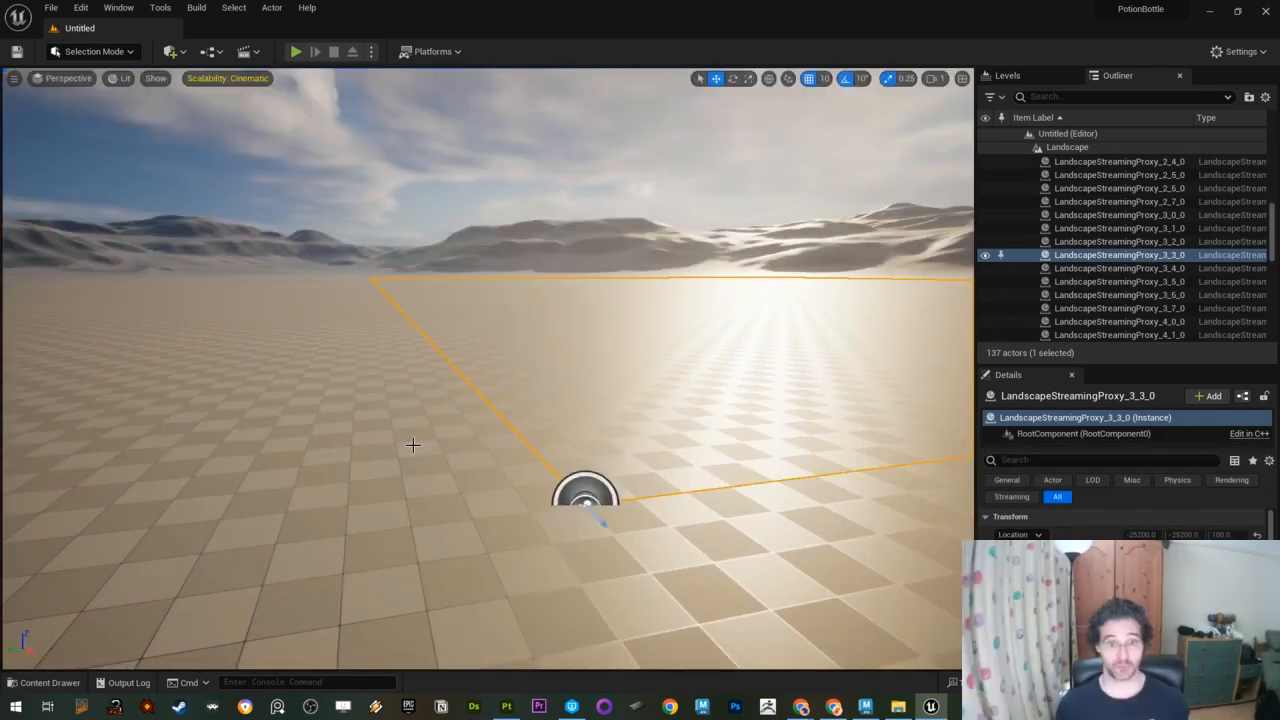
# Step: Dock the content drawer in the layout and reduce its height to give the viewport more room
pyautogui.hotkey('ctrl', 'space')
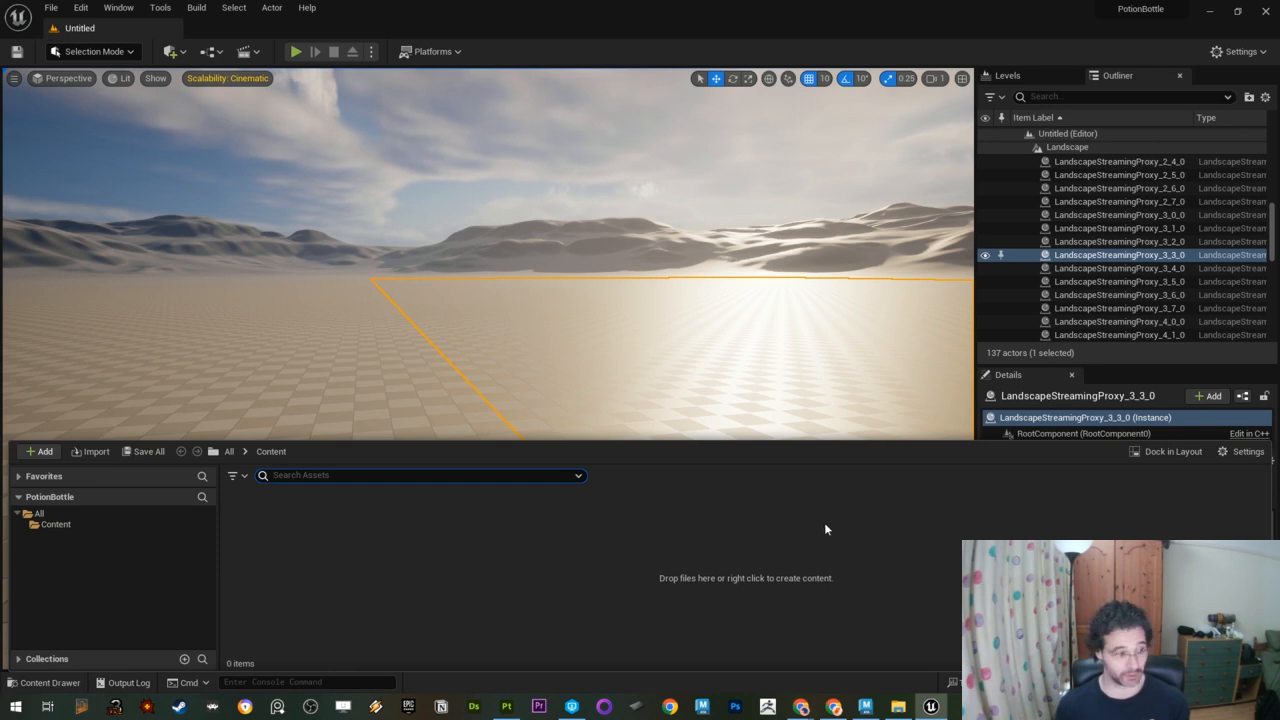
pyautogui.click(1168, 452)
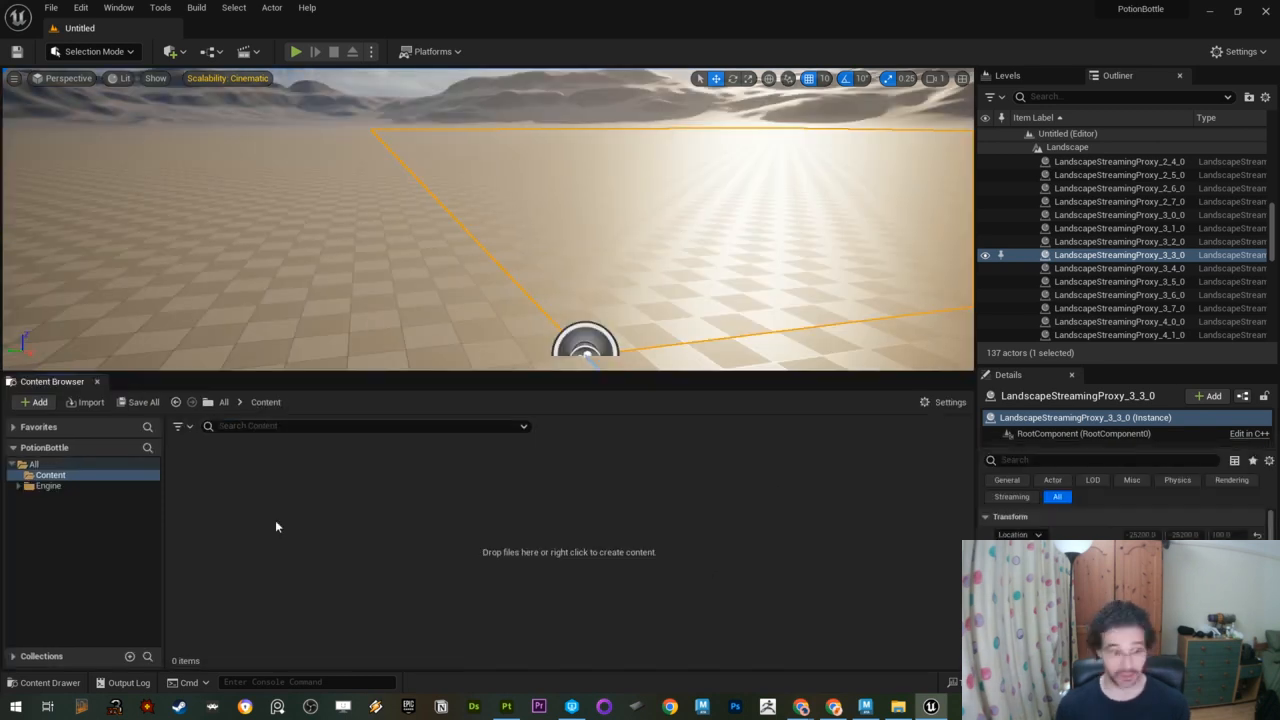
pyautogui.moveTo(428, 374); pyautogui.dragTo(432, 430)
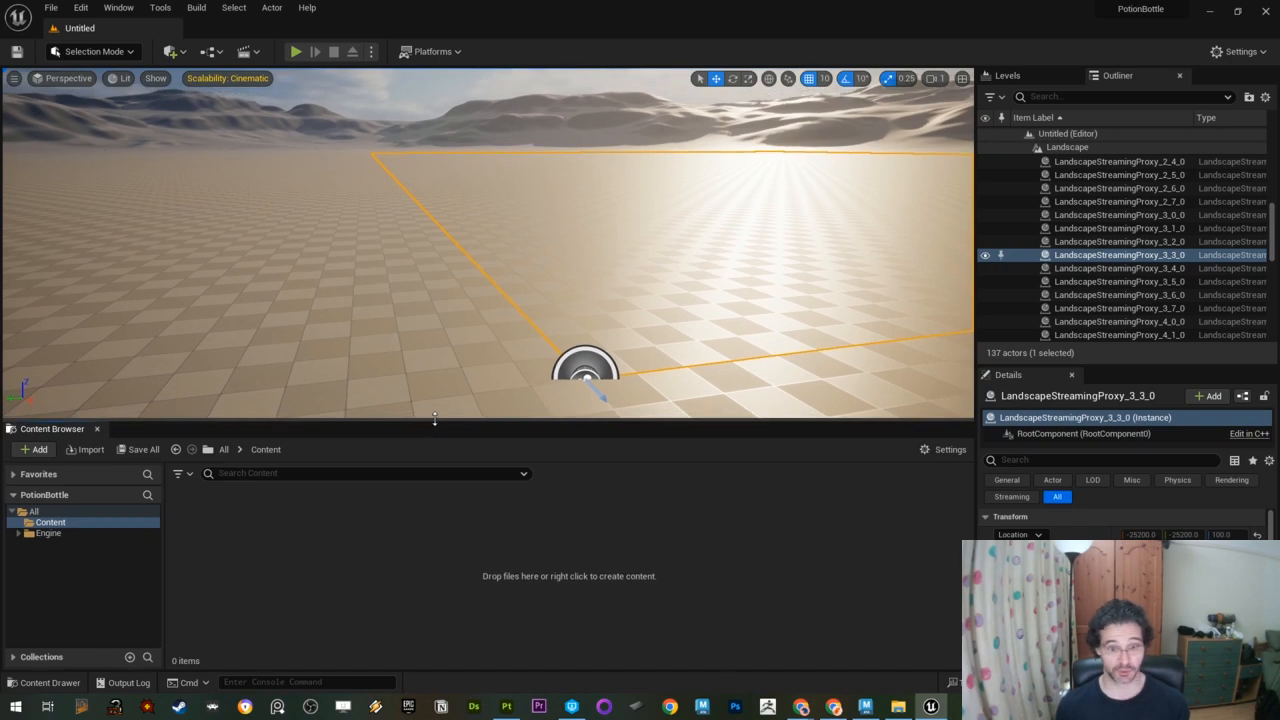
pyautogui.click(88, 594)
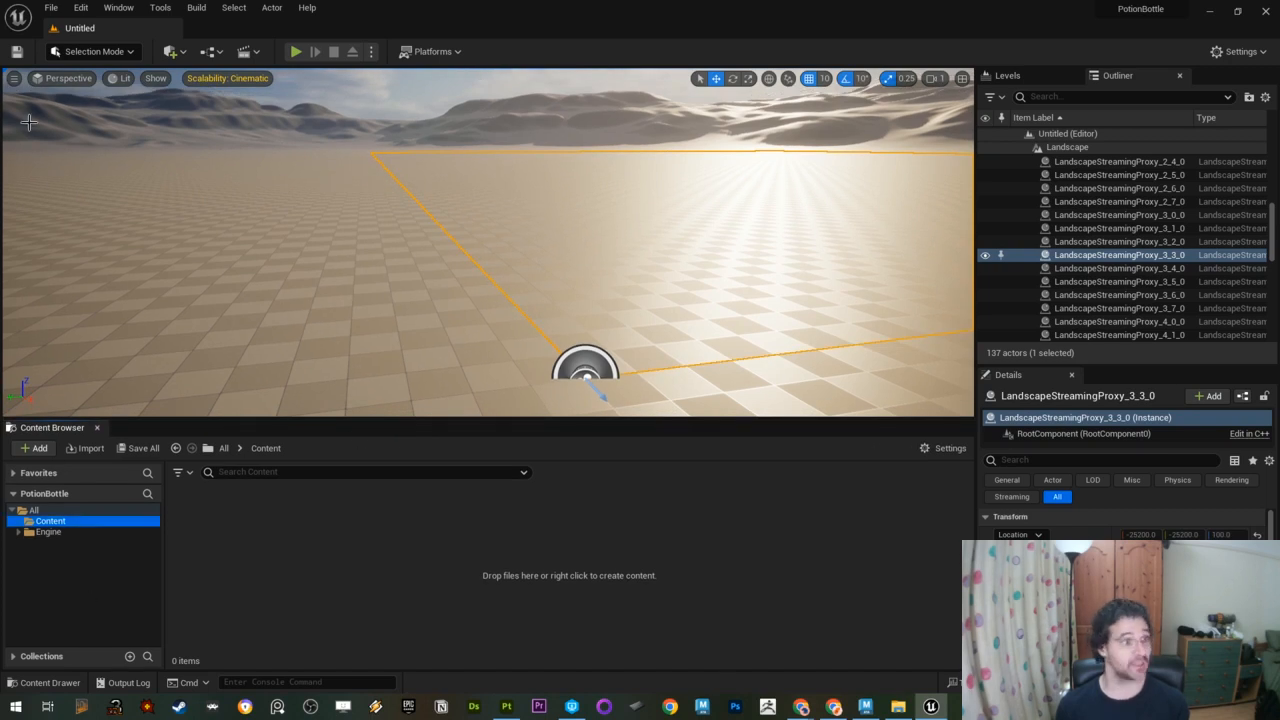
pyautogui.click(51, 8)
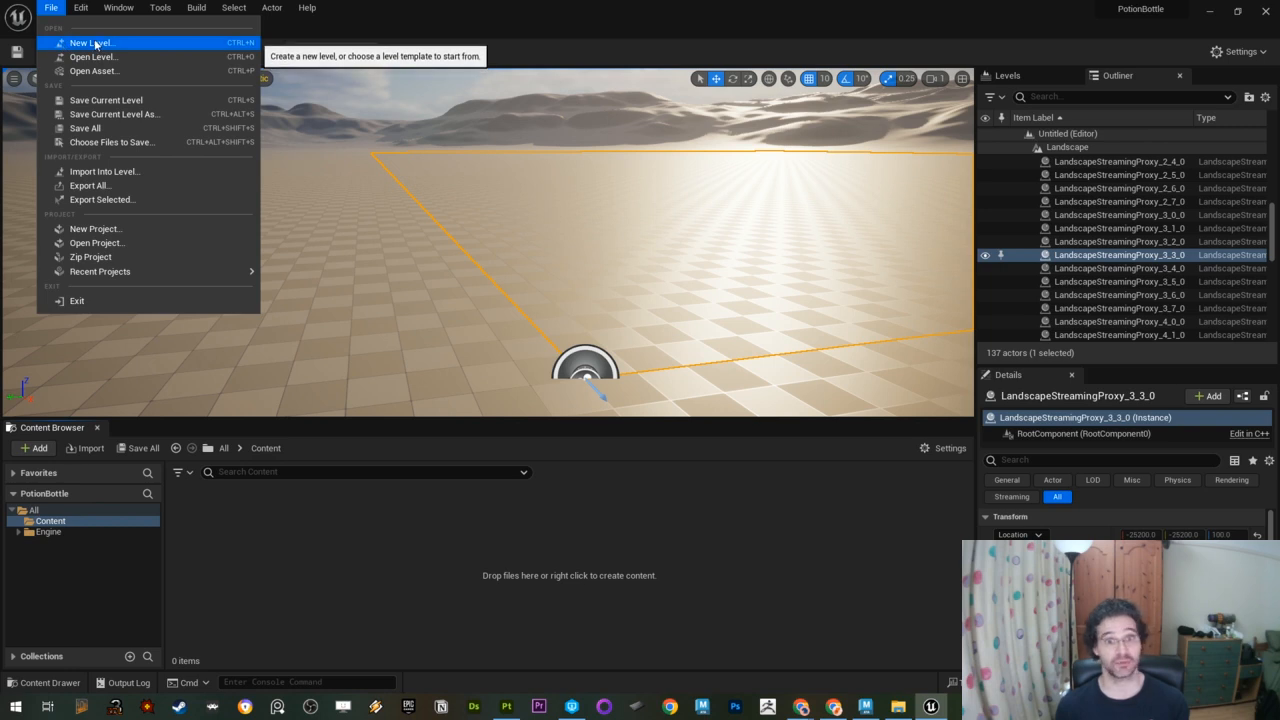
pyautogui.click(449, 237)
pyautogui.moveTo(466, 260); pyautogui.dragTo(471, 225, button='right')
pyautogui.moveTo(520, 287)
pyautogui.mouseDown(button='right')
pyautogui.moveTo(529, 265)
pyautogui.moveTo(519, 275)
pyautogui.mouseUp(button='right')
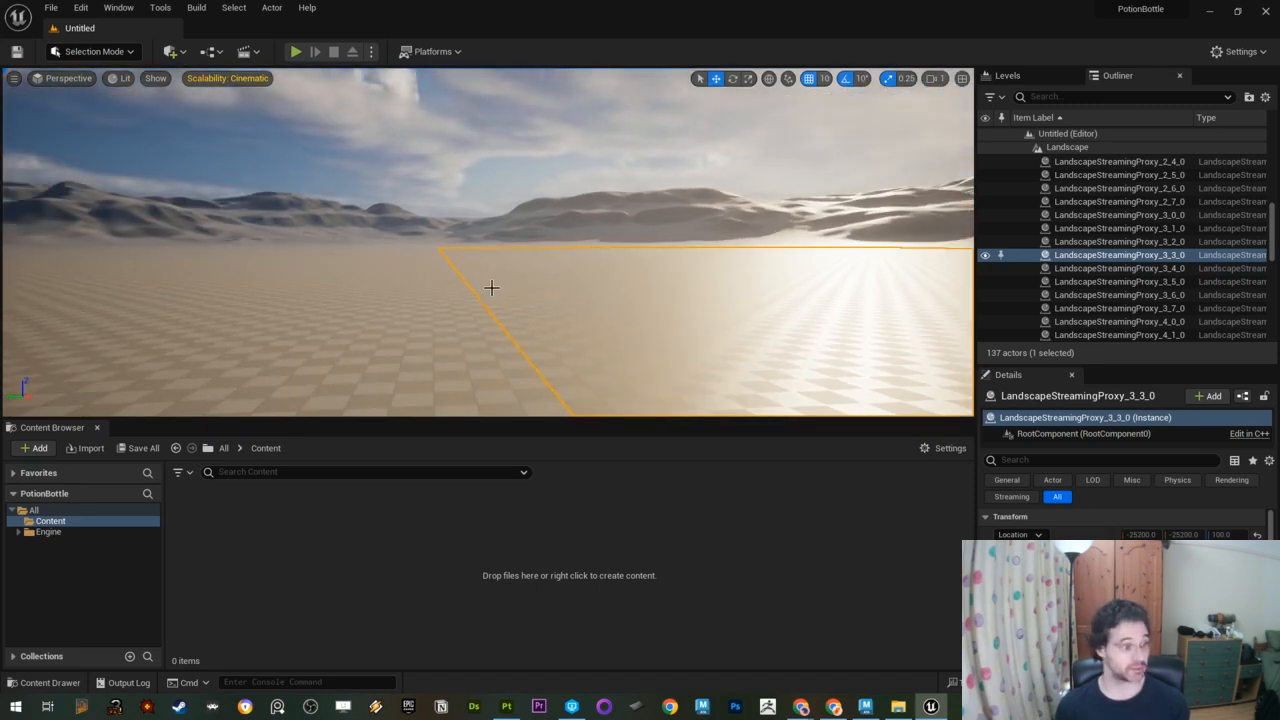
# Step: Create a new level from the Basic template
pyautogui.click(47, 10)
pyautogui.click(90, 43)
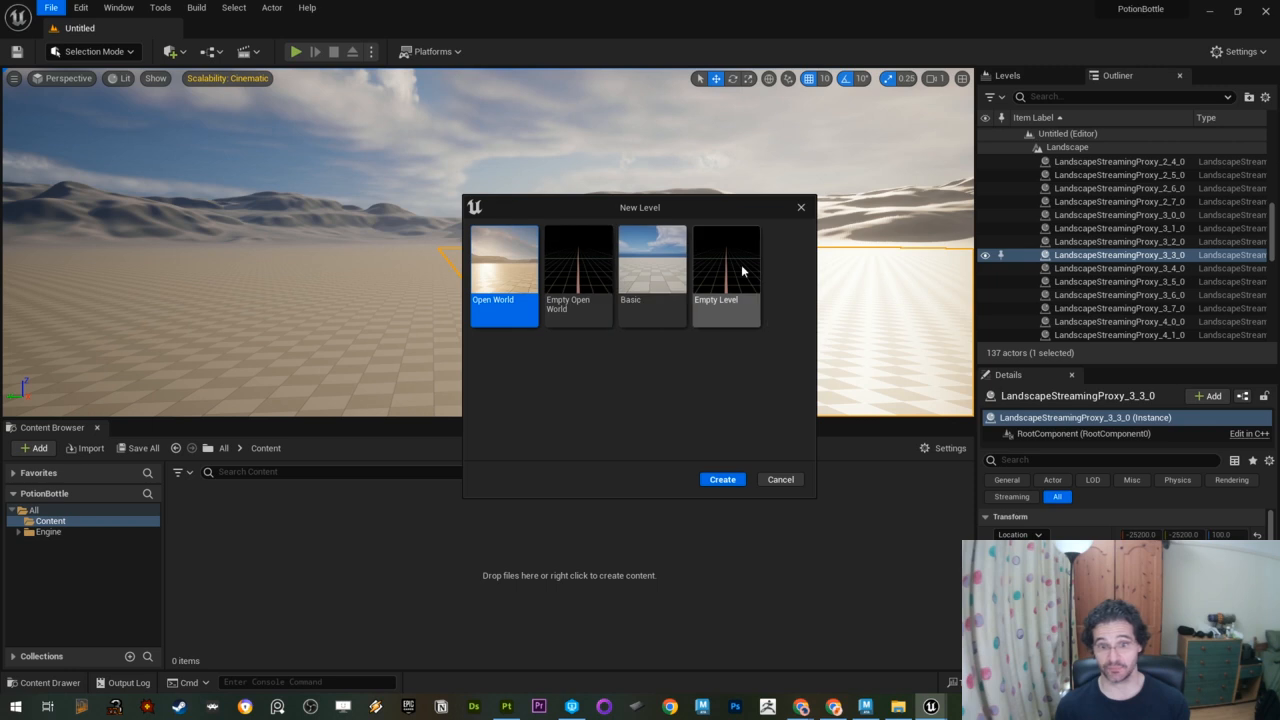
pyautogui.moveTo(610, 206); pyautogui.dragTo(607, 264)
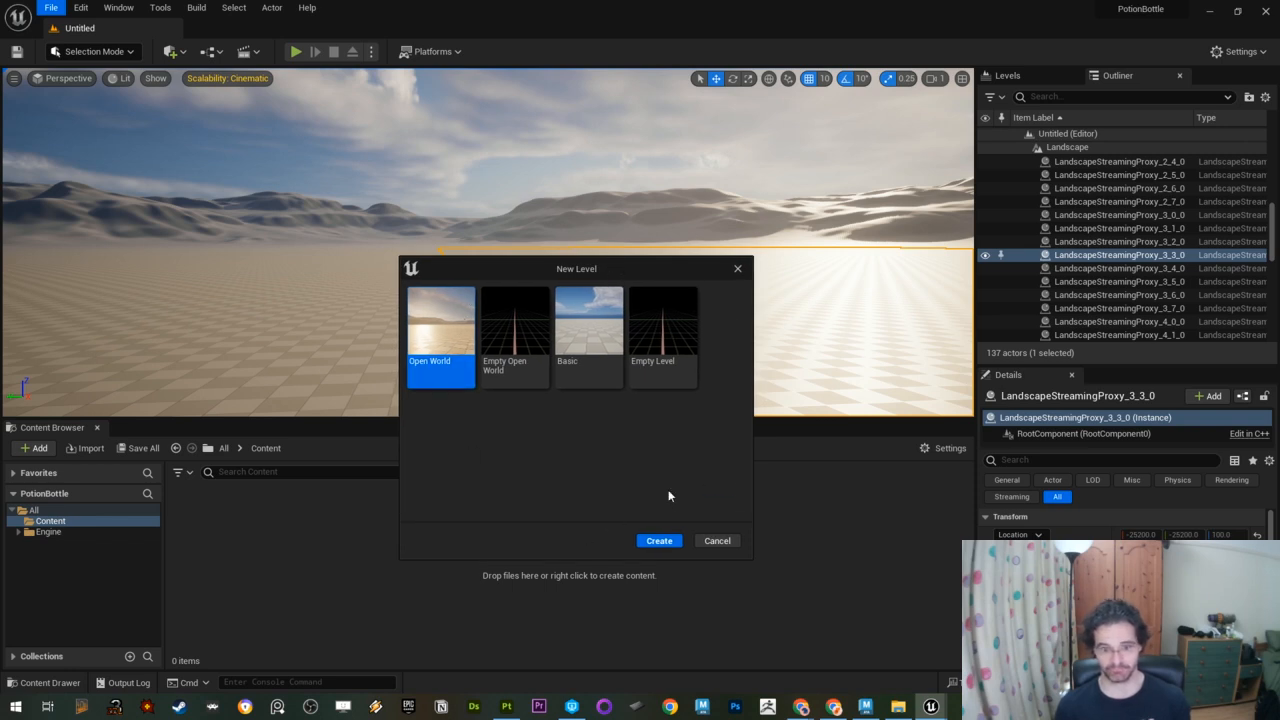
pyautogui.click(573, 330)
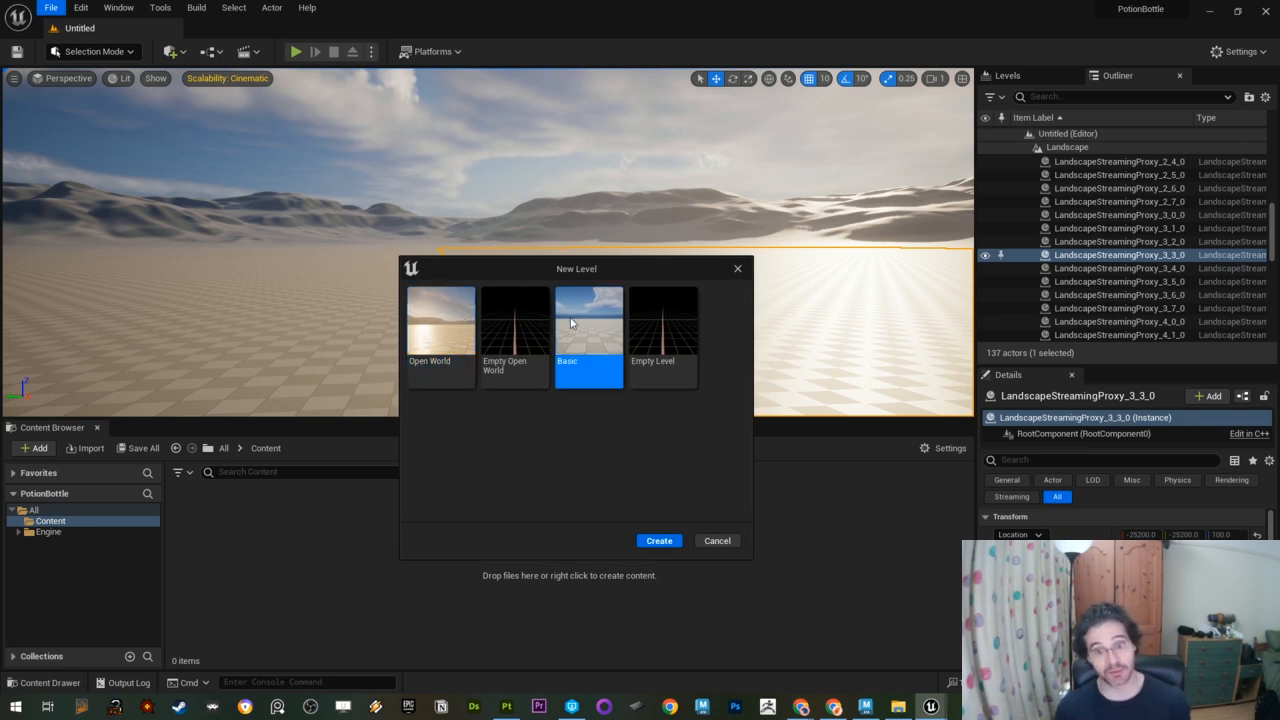
pyautogui.click(667, 543)
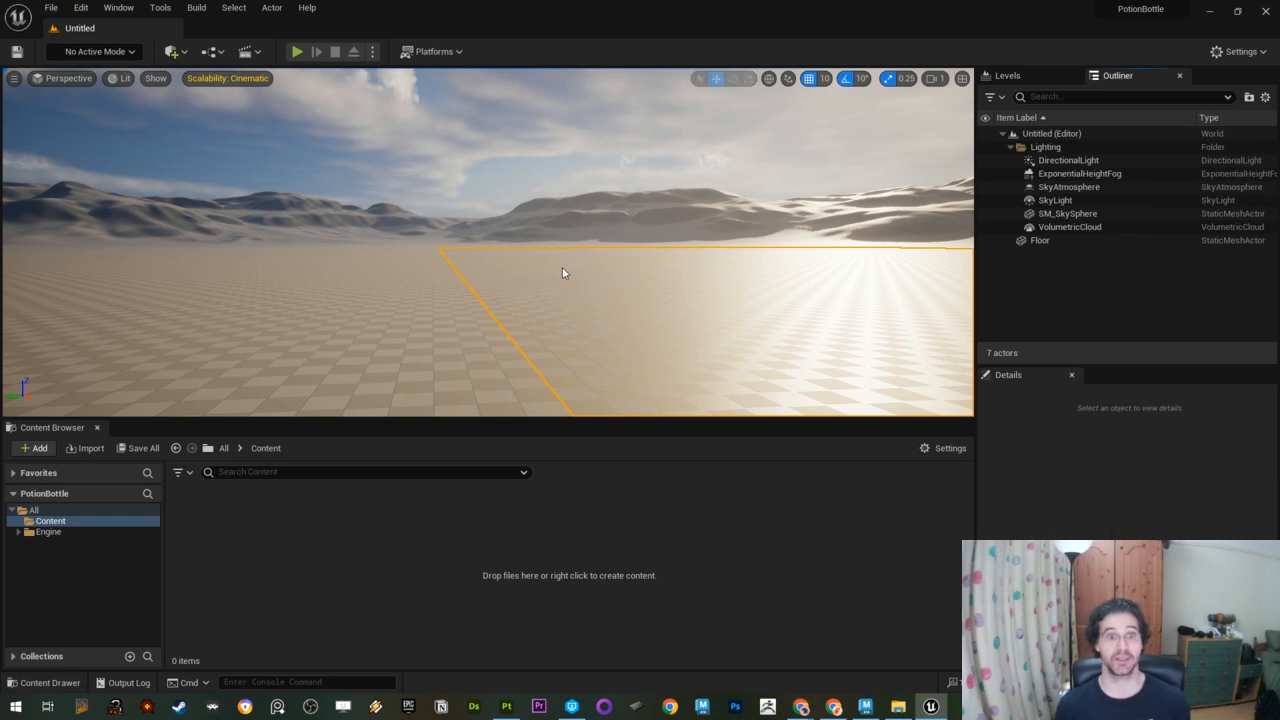
pyautogui.scroll(-5, 524, 303)
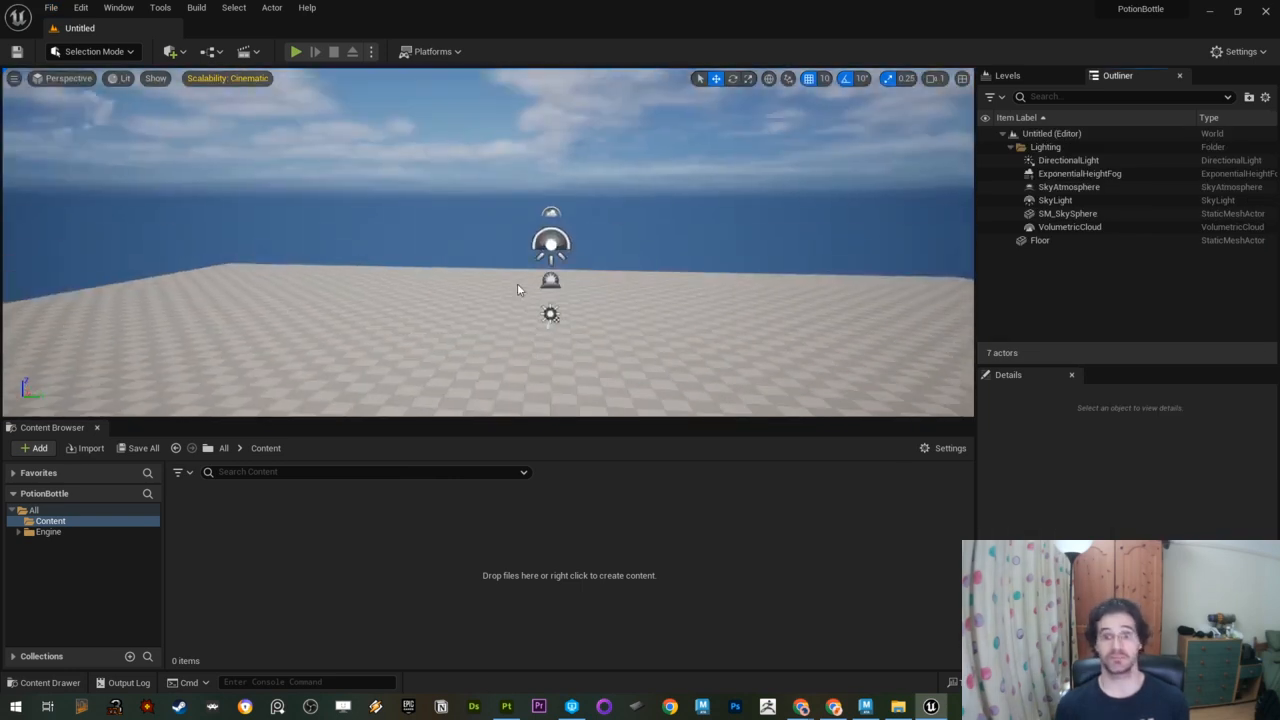
pyautogui.scroll(5, 519, 296)
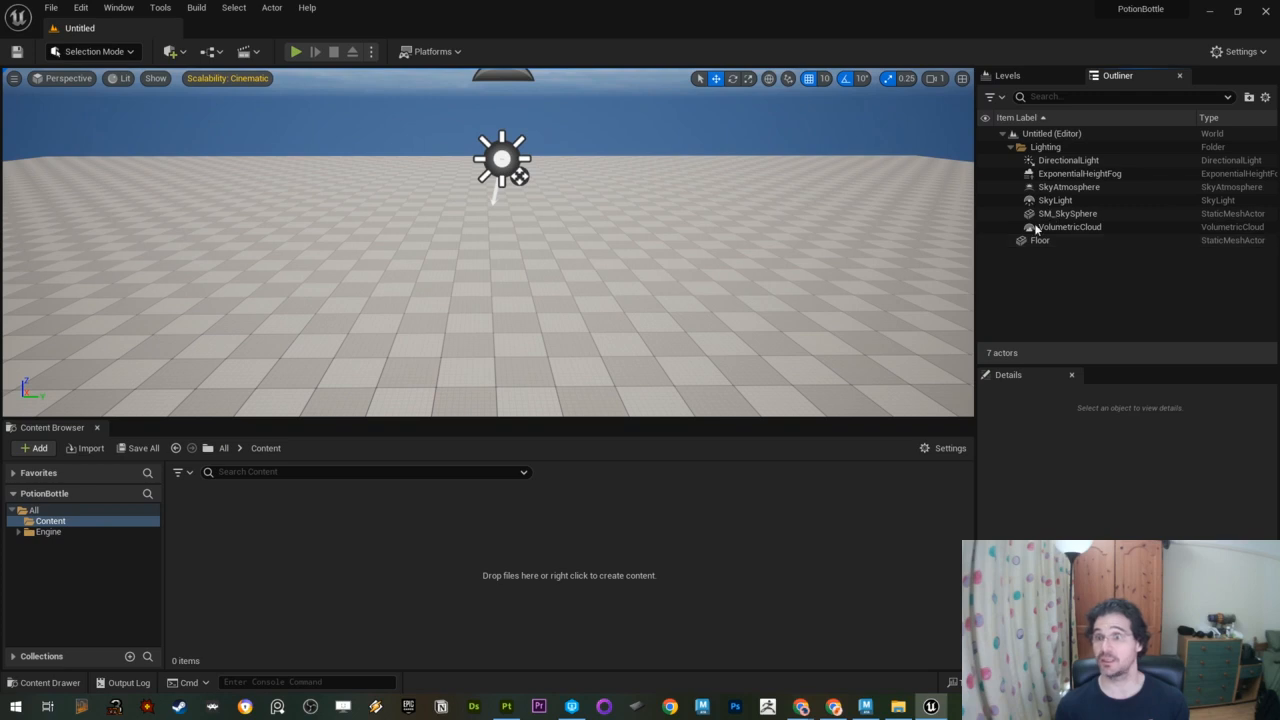
pyautogui.moveTo(534, 308)
pyautogui.mouseDown(button='right')
pyautogui.moveTo(522, 294)
pyautogui.moveTo(530, 325)
pyautogui.moveTo(477, 317)
pyautogui.moveTo(473, 296)
pyautogui.moveTo(463, 311)
pyautogui.moveTo(517, 294)
pyautogui.mouseUp(button='right')
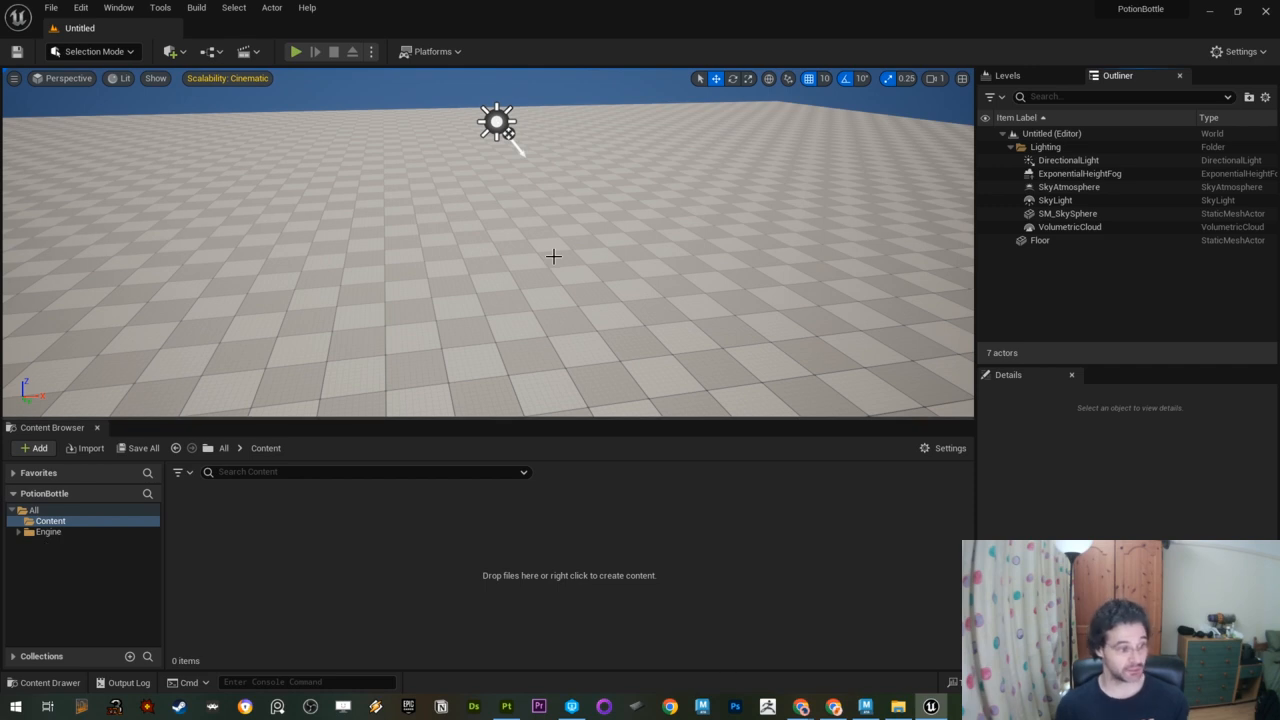
pyautogui.moveTo(560, 252)
pyautogui.mouseDown(button='right')
pyautogui.moveTo(594, 243)
pyautogui.moveTo(580, 249)
pyautogui.mouseUp(button='right')
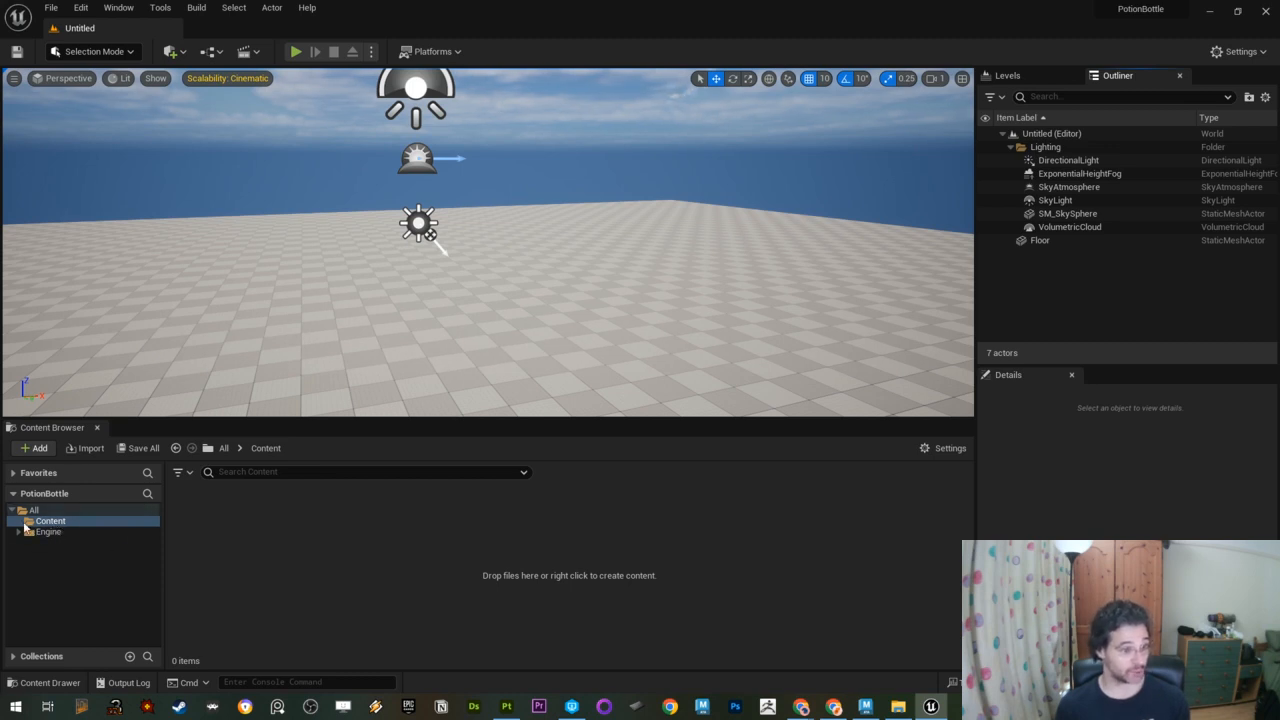
# Step: Create a folder named StaticMeshes inside the project's Content folder
pyautogui.click(54, 524)
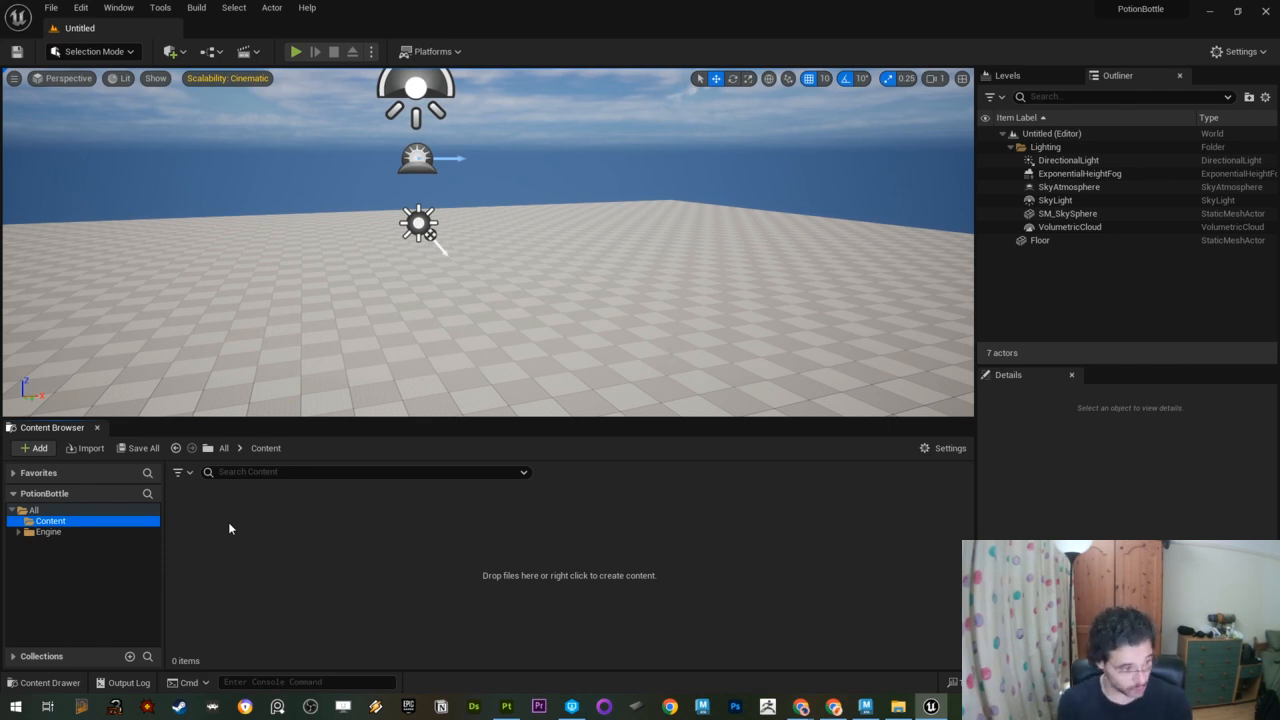
pyautogui.rightClick(326, 550)
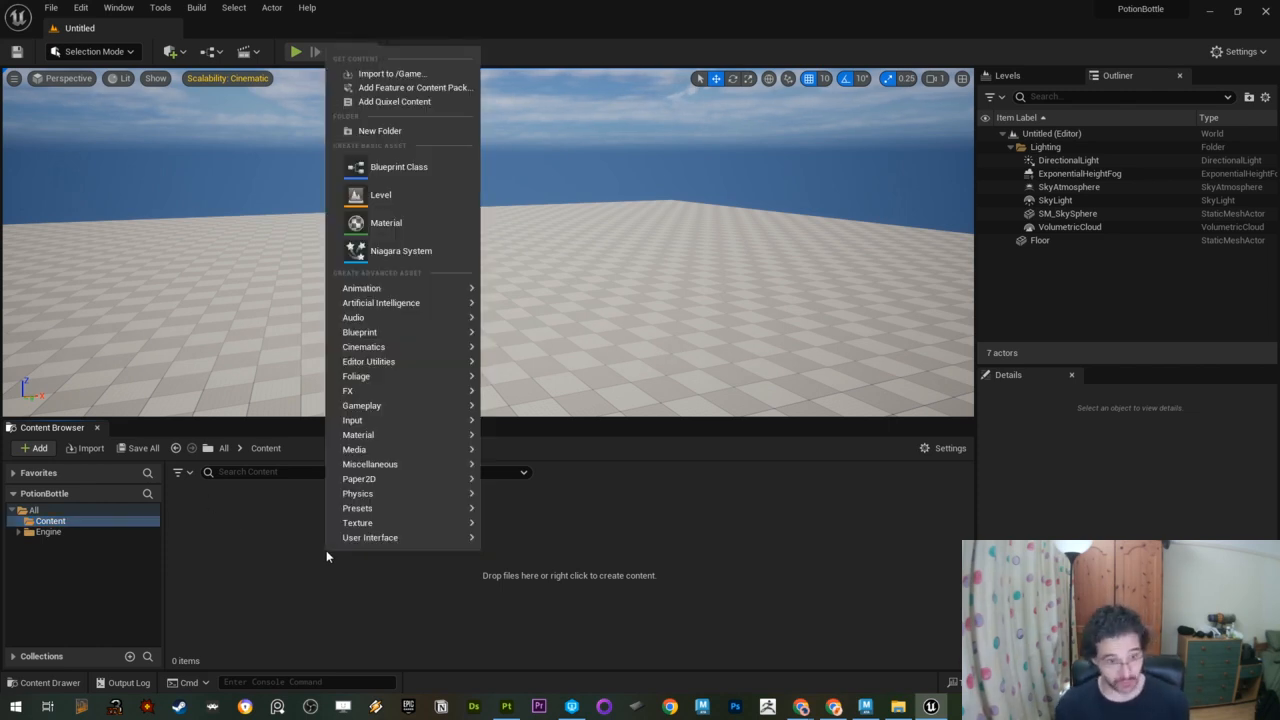
pyautogui.click(381, 131)
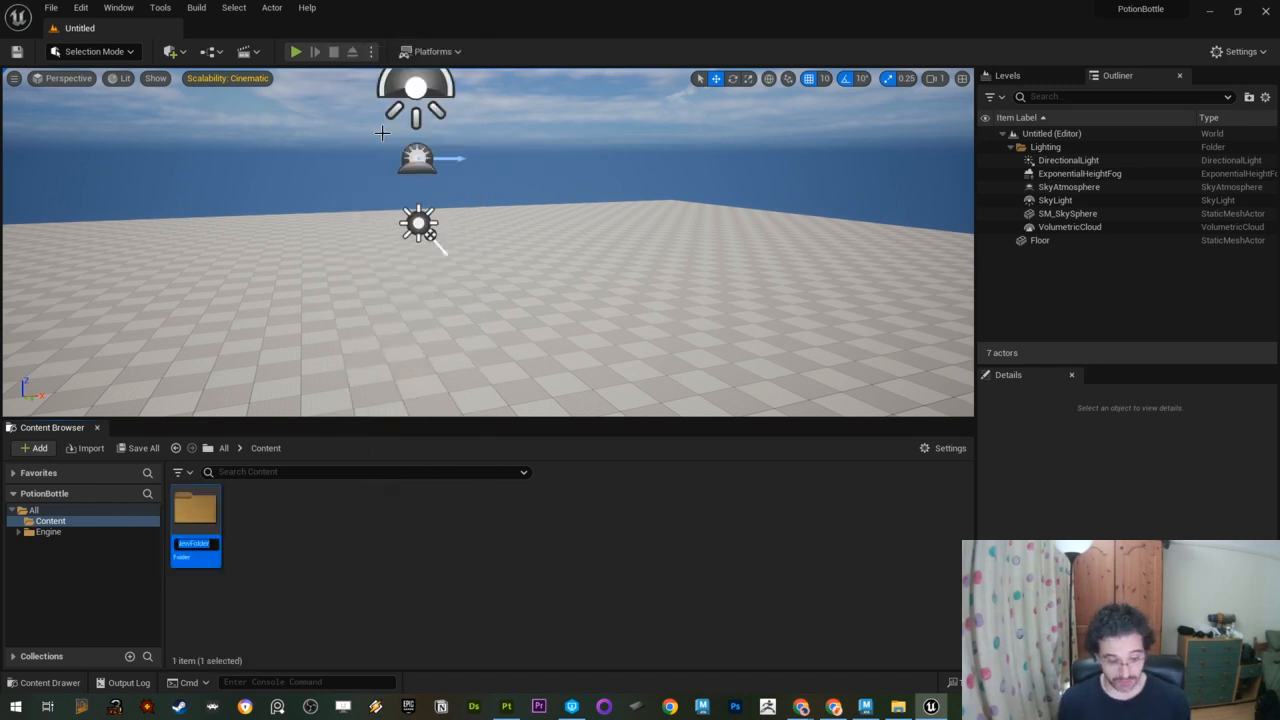
pyautogui.write('S')
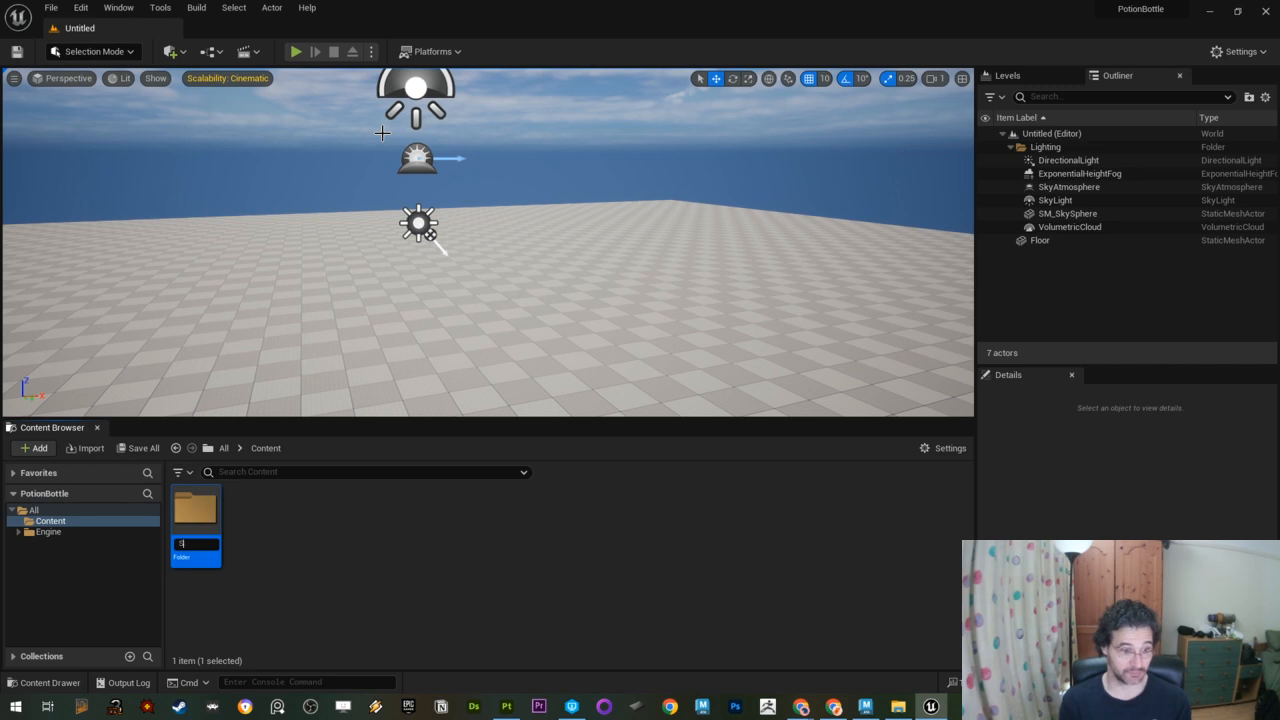
pyautogui.write('tatic M')
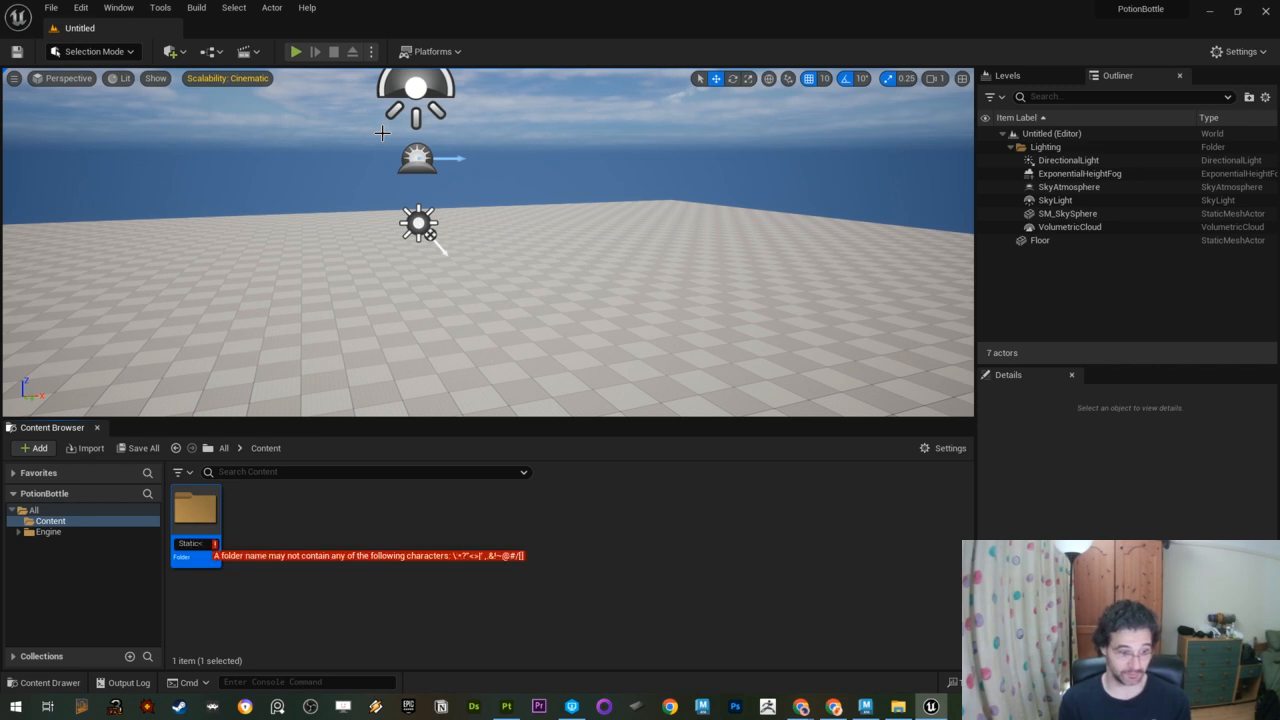
pyautogui.press('BackSpace')
pyautogui.press('BackSpace')
pyautogui.write('<M')
pyautogui.press('BackSpace')
pyautogui.write('Meshes')
pyautogui.press('Return')
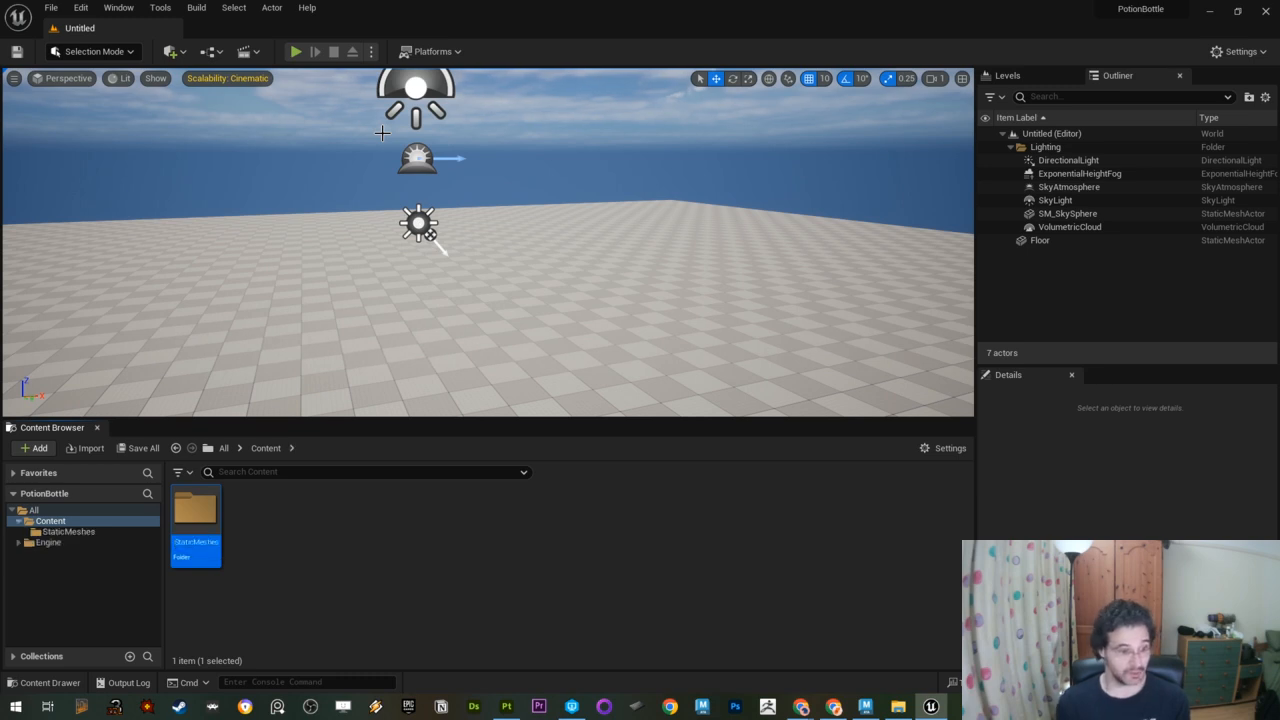
# Step: Create a folder named Maps inside the project's Content folder
pyautogui.rightClick(335, 539)
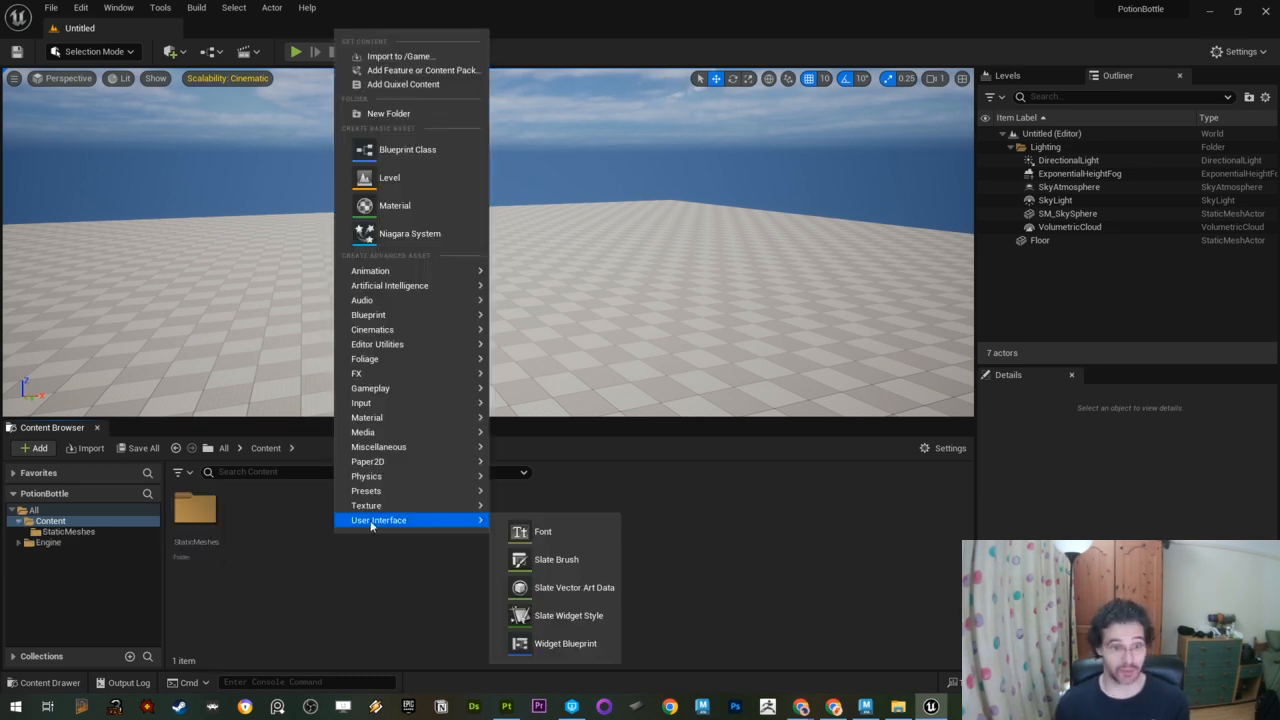
pyautogui.click(391, 113)
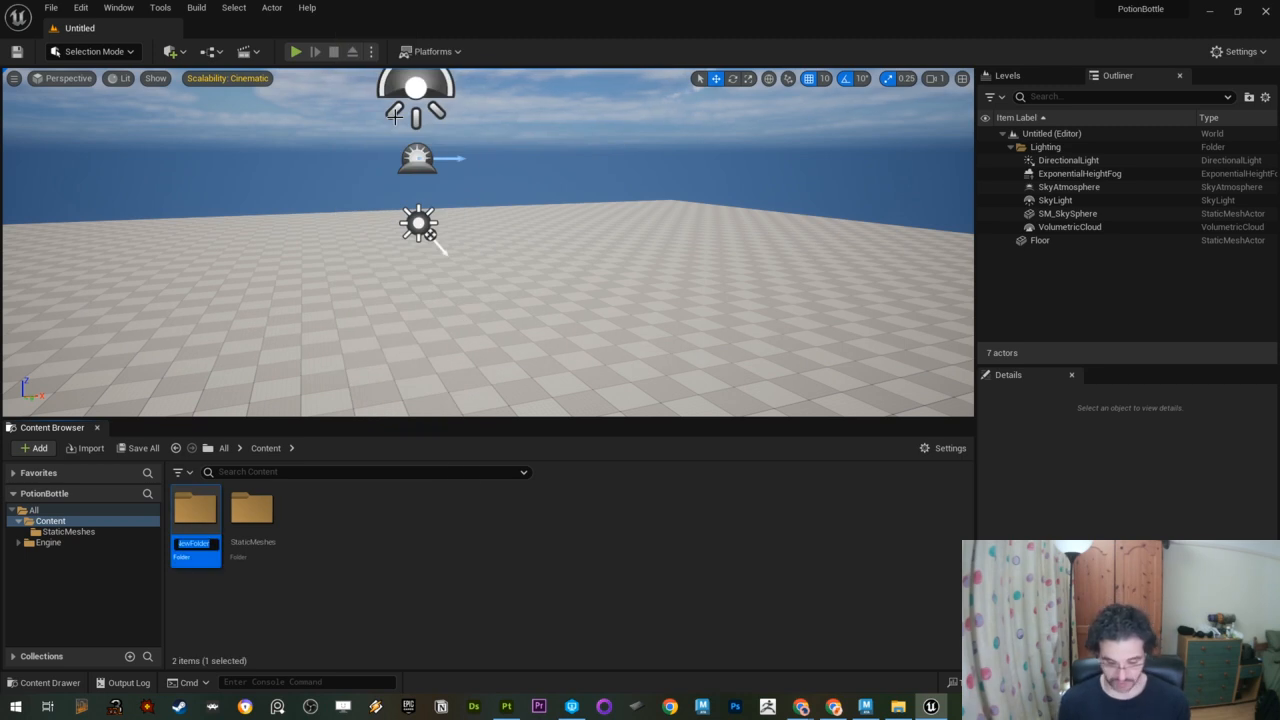
pyautogui.write('Maps')
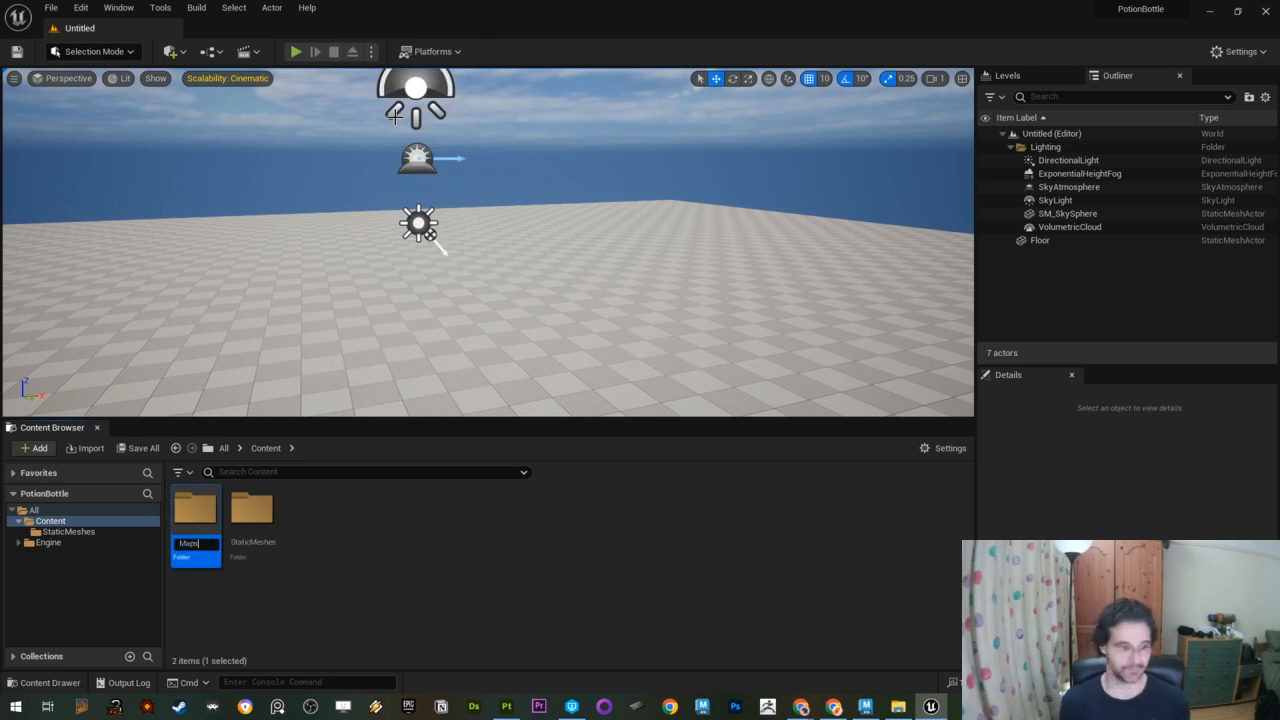
pyautogui.press('Return')
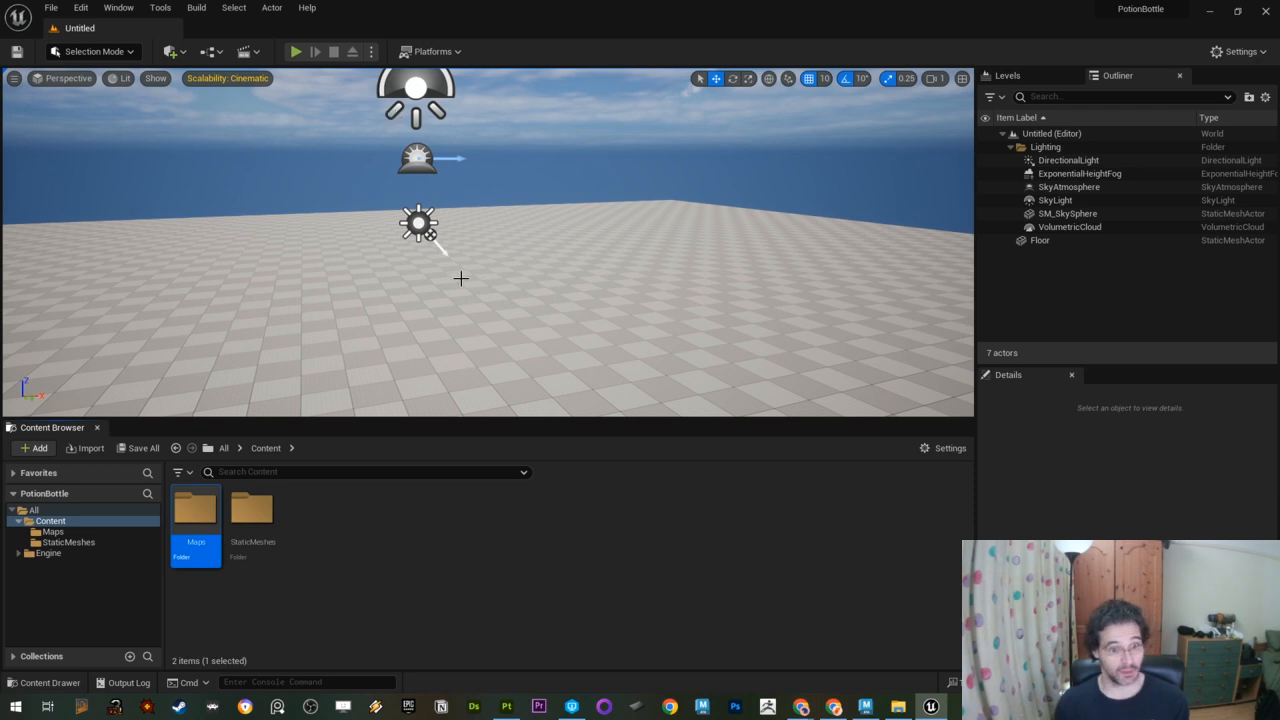
# Step: Add a folder named Textures to the project's Content folder
pyautogui.rightClick(376, 529)
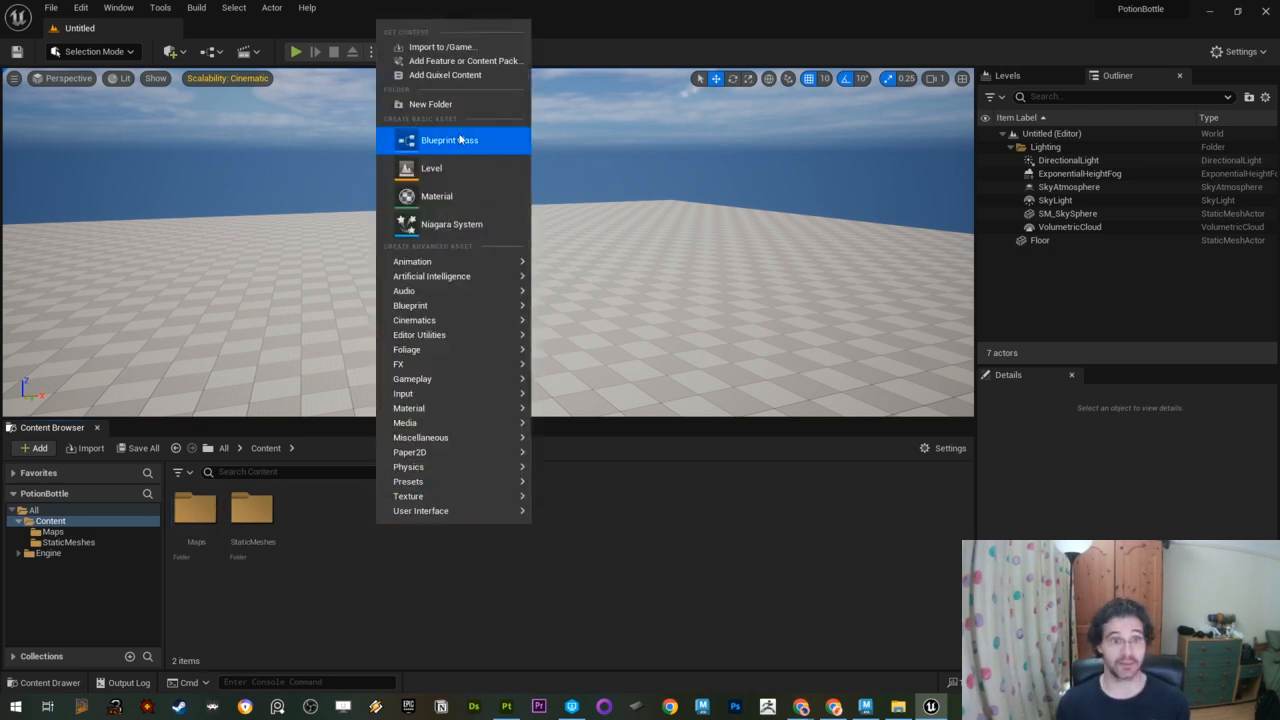
pyautogui.click(458, 105)
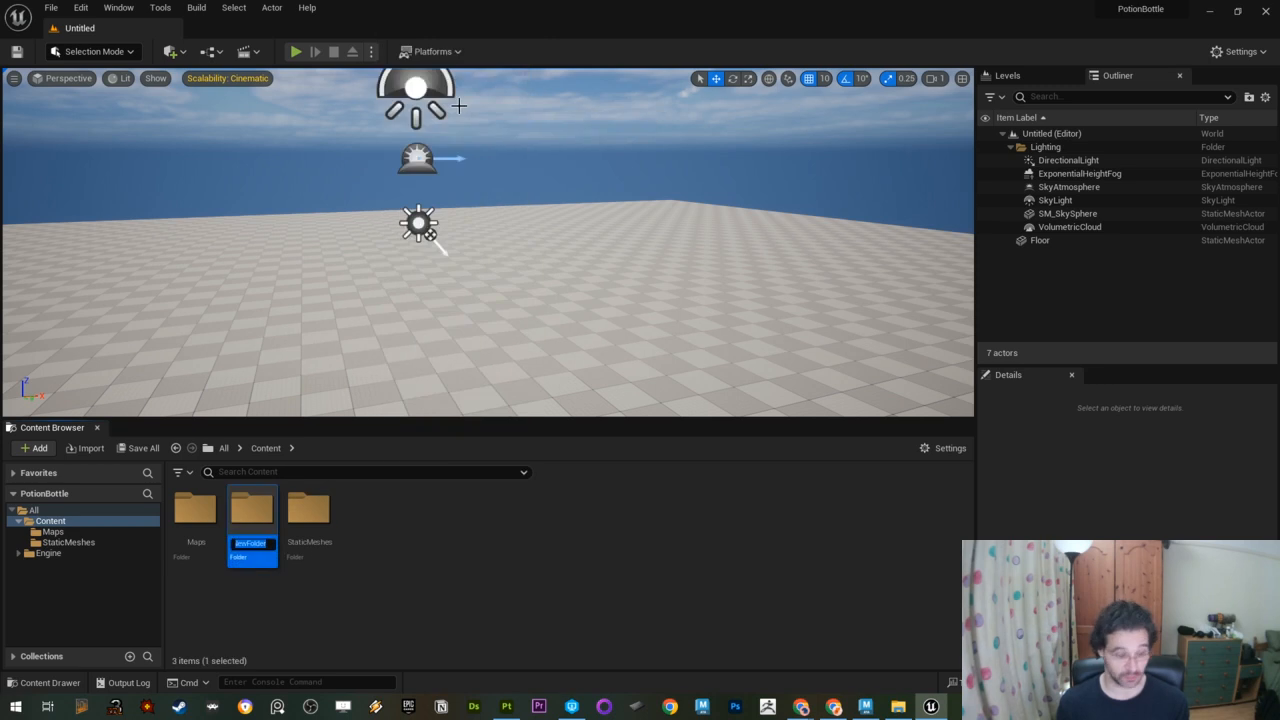
pyautogui.write('Textures')
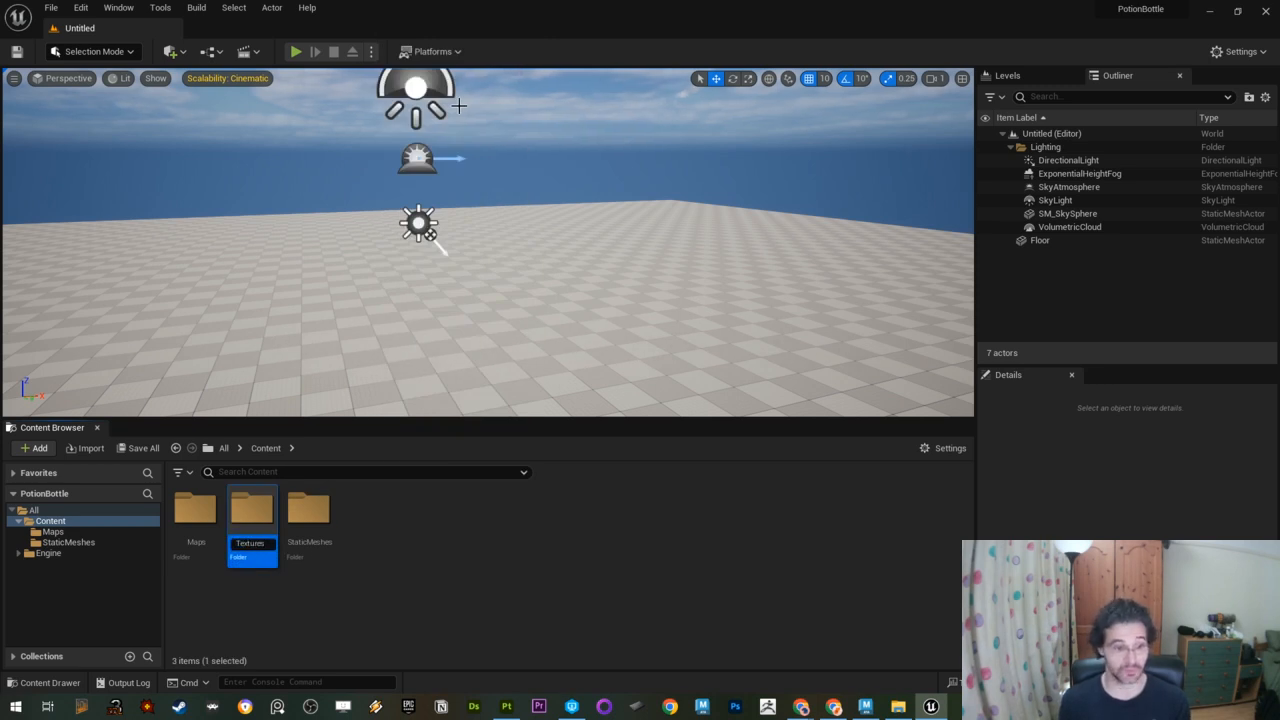
pyautogui.press('Return')
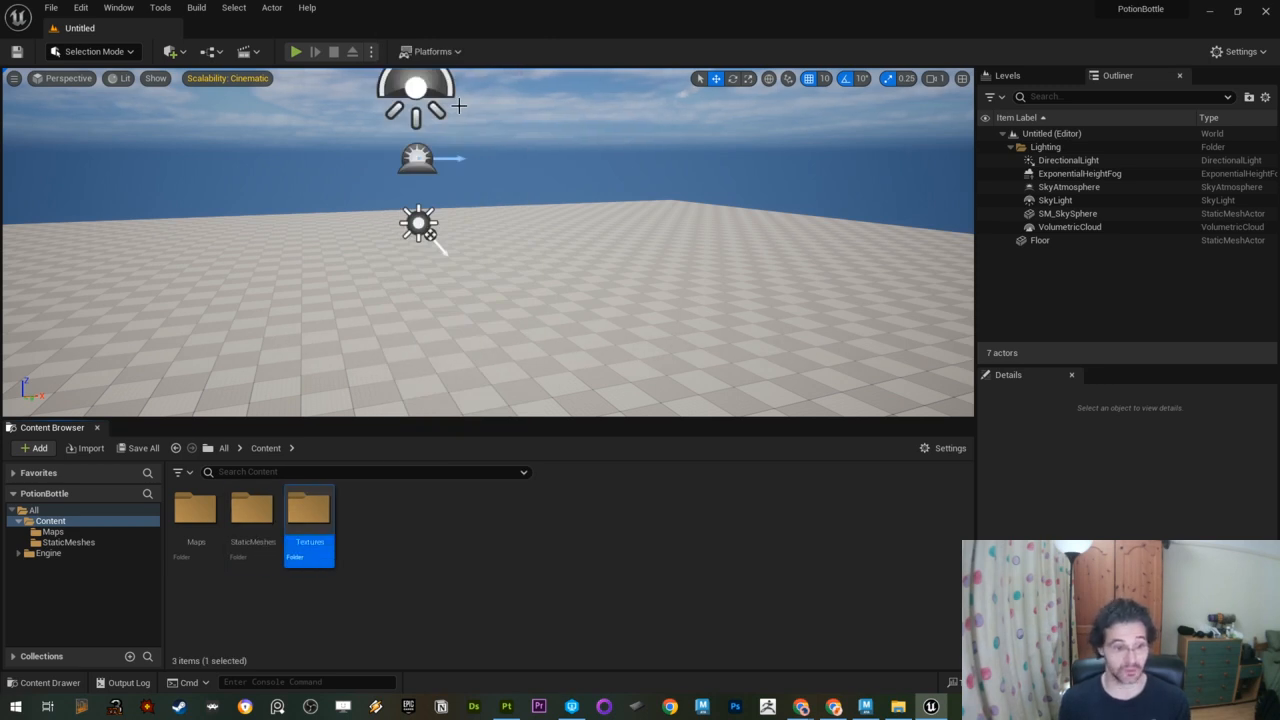
pyautogui.click(368, 555)
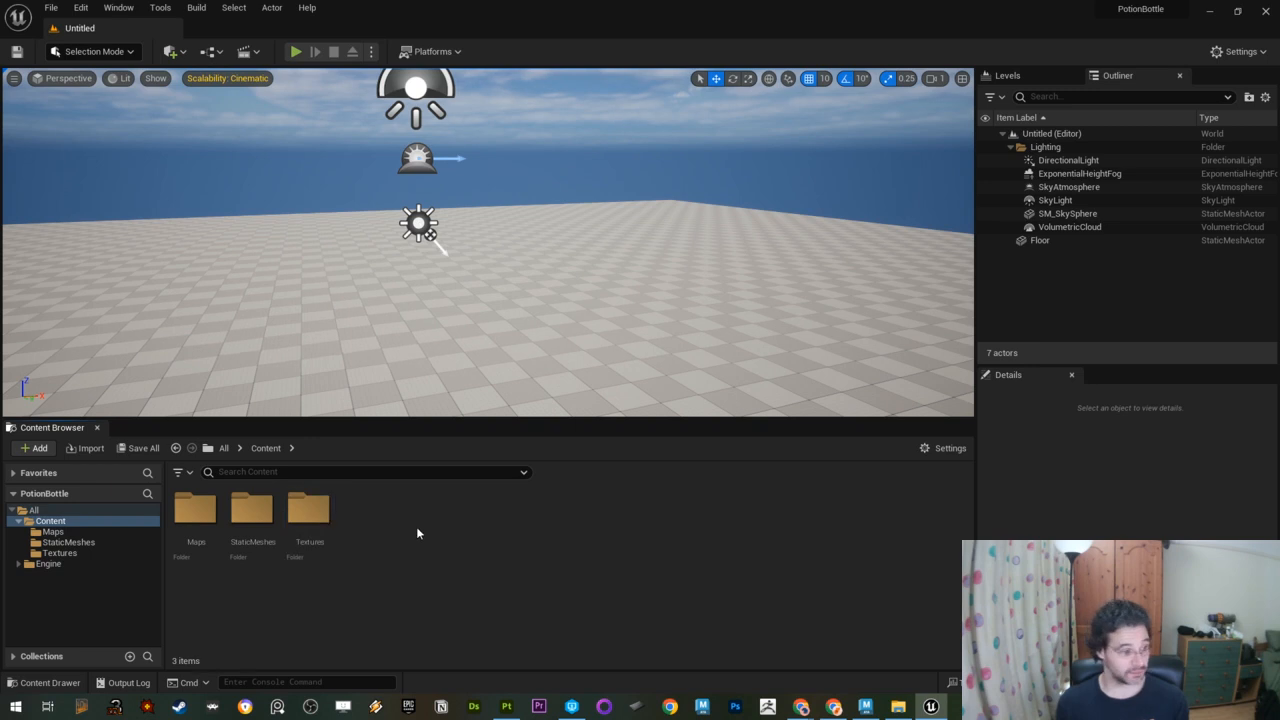
# Step: Add a folder named Materials alongside the other folders in Content
pyautogui.rightClick(416, 526)
pyautogui.click(481, 106)
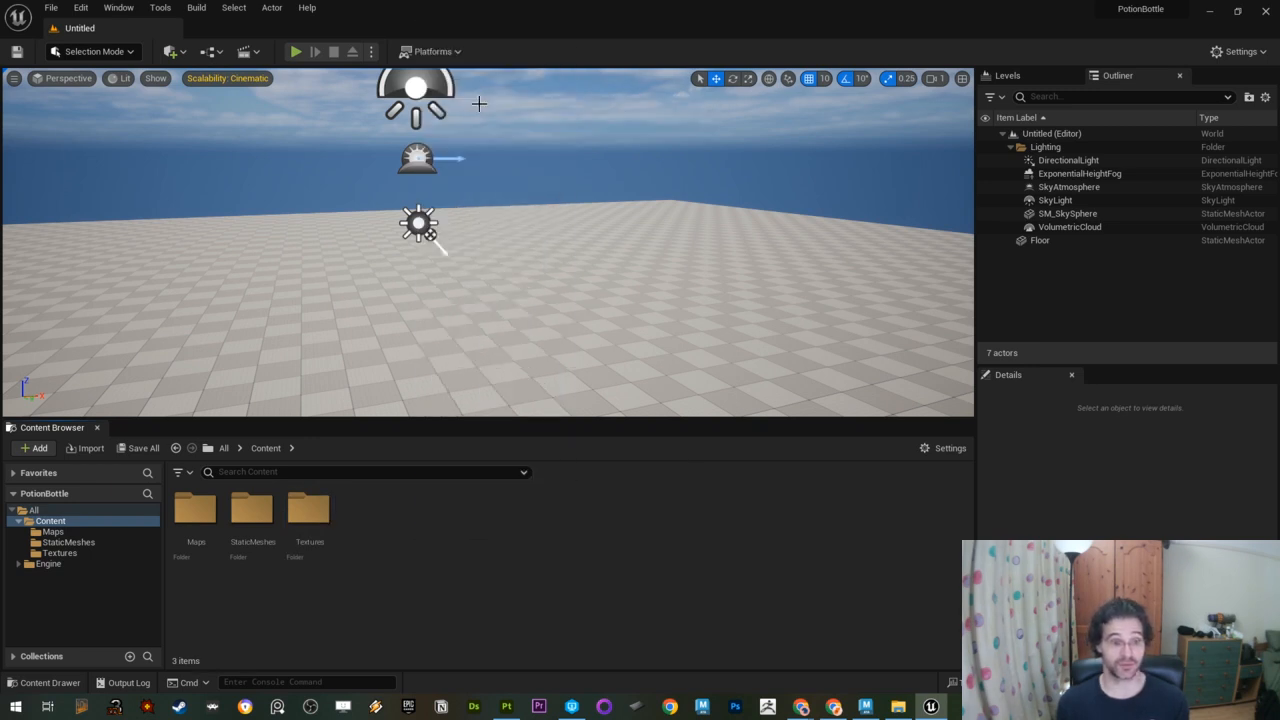
pyautogui.write('Materials')
pyautogui.press('Return')
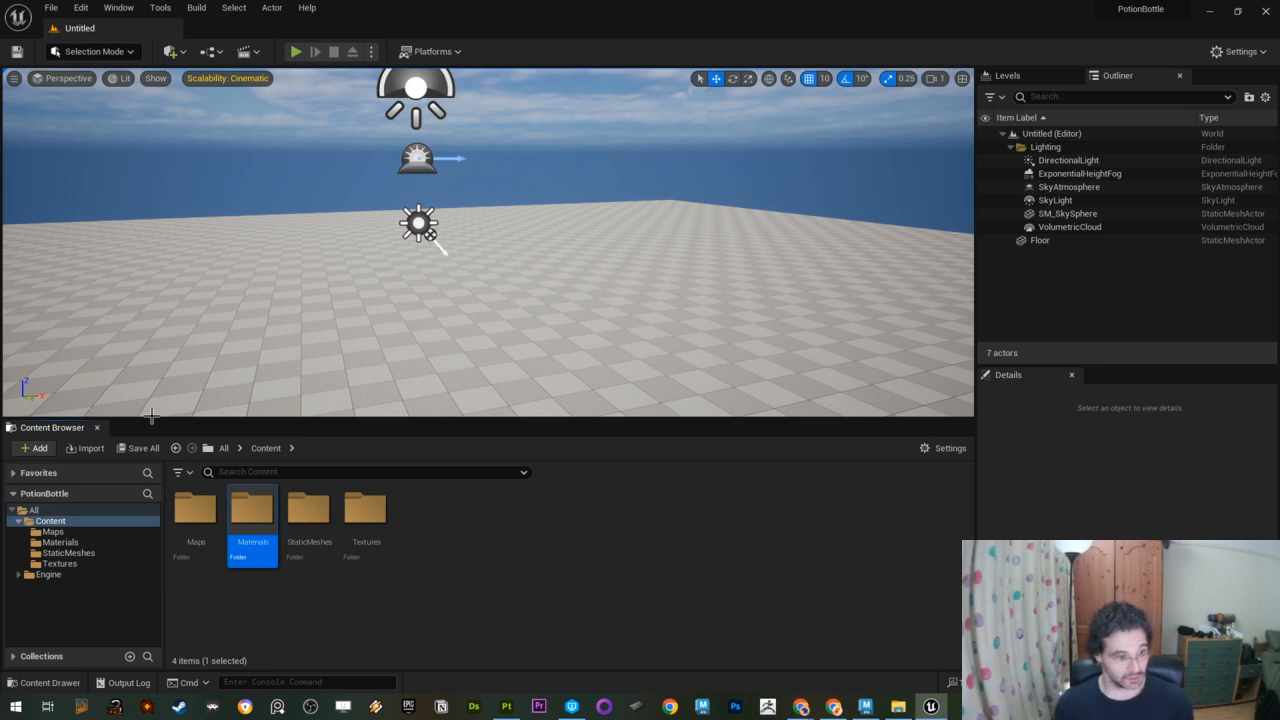
# Step: Save the current level in the Maps folder under the name LVL_Main
pyautogui.click(52, 531)
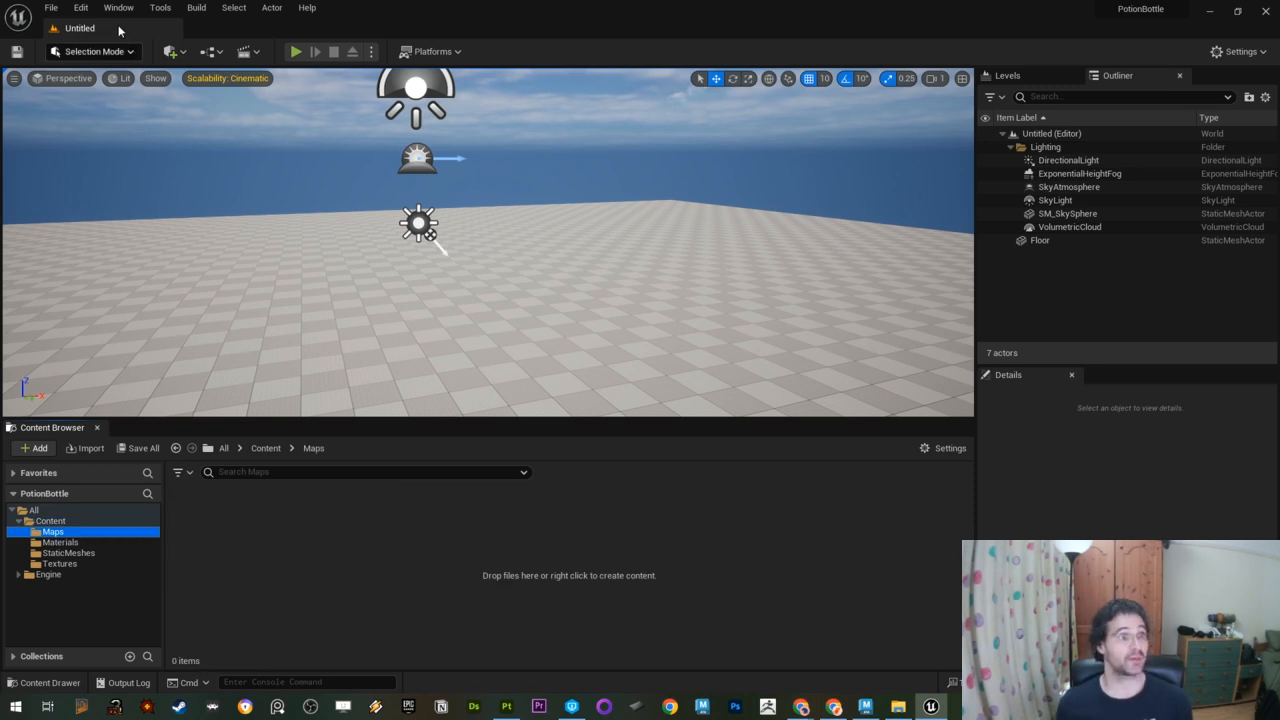
pyautogui.click(51, 8)
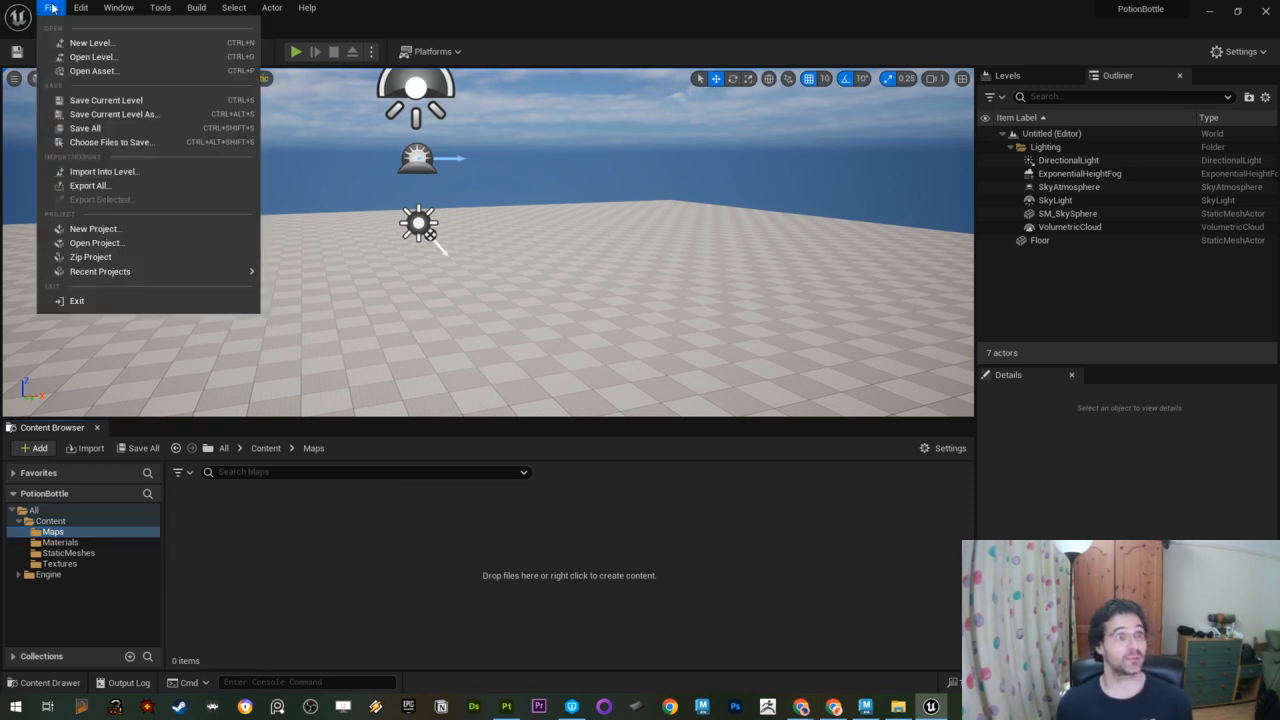
pyautogui.click(94, 101)
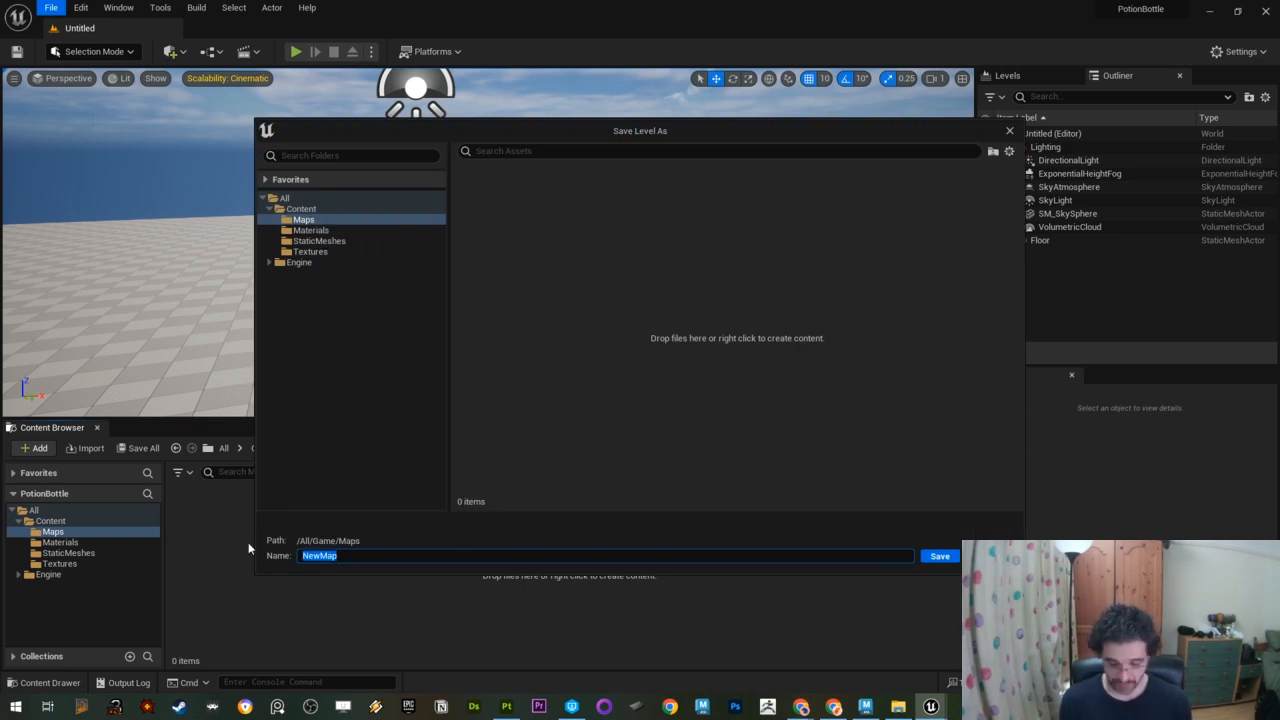
pyautogui.write('LVL_')
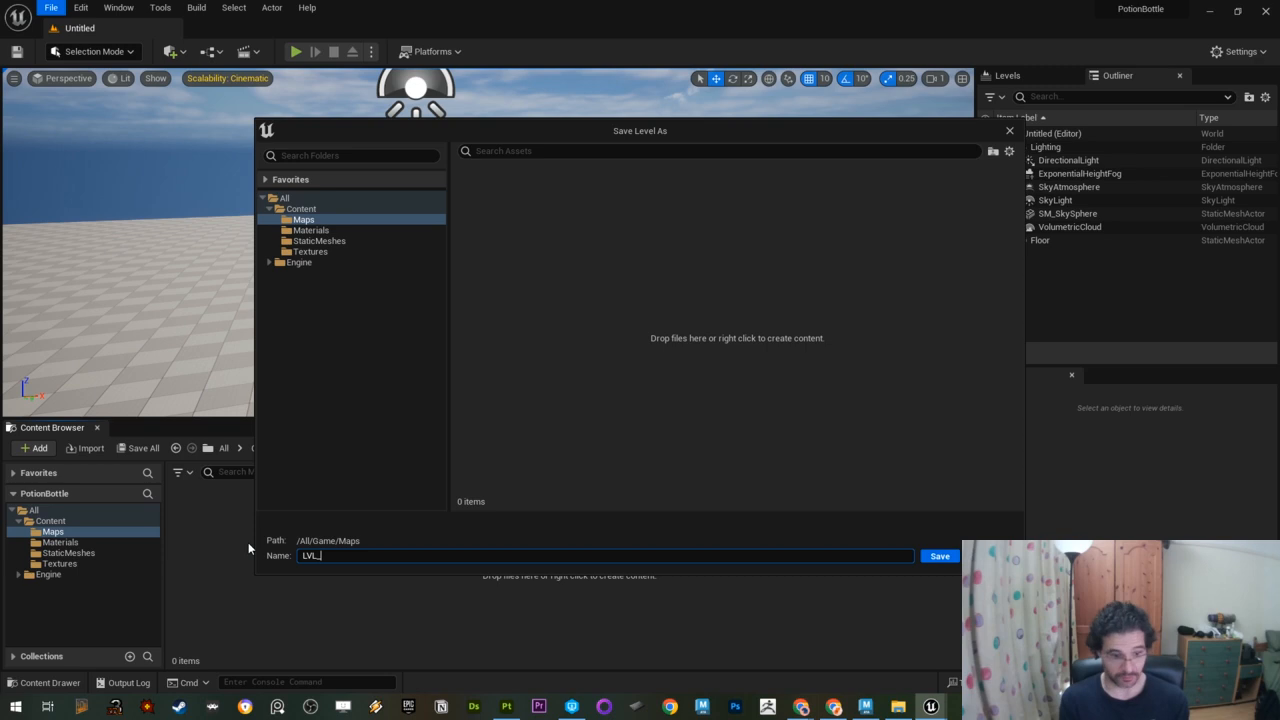
pyautogui.write('R')
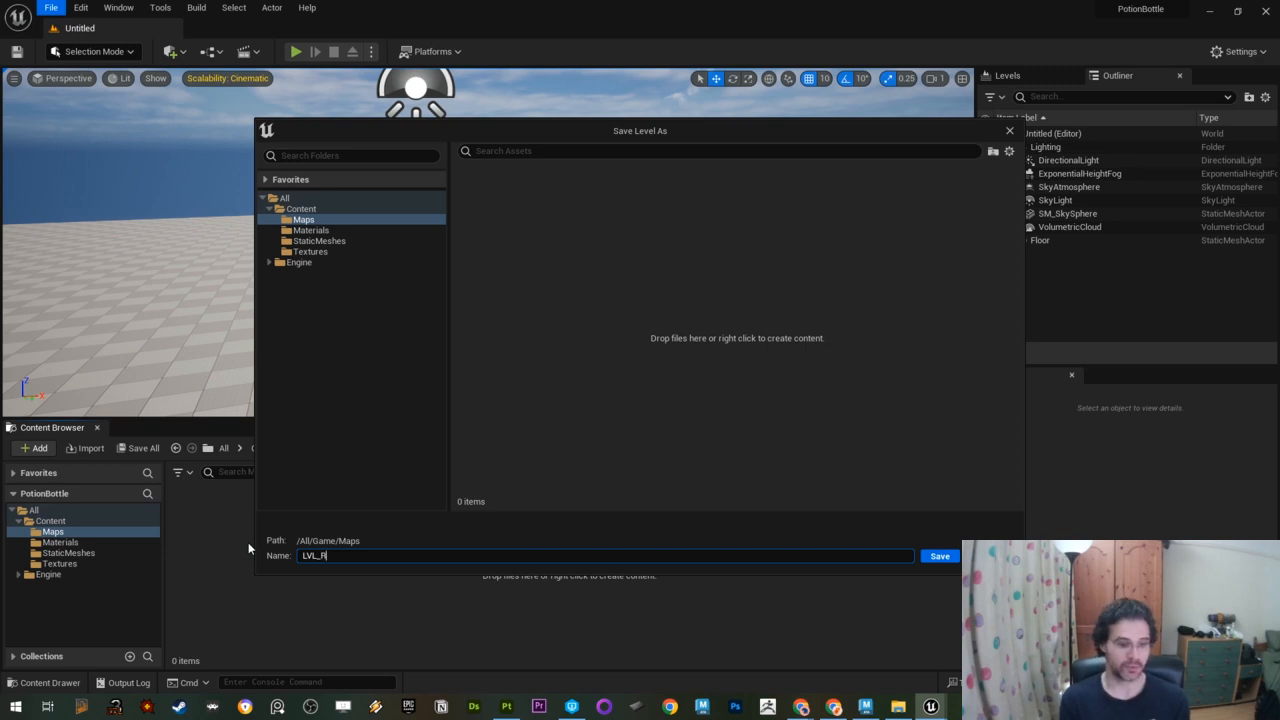
pyautogui.write('enderScene')
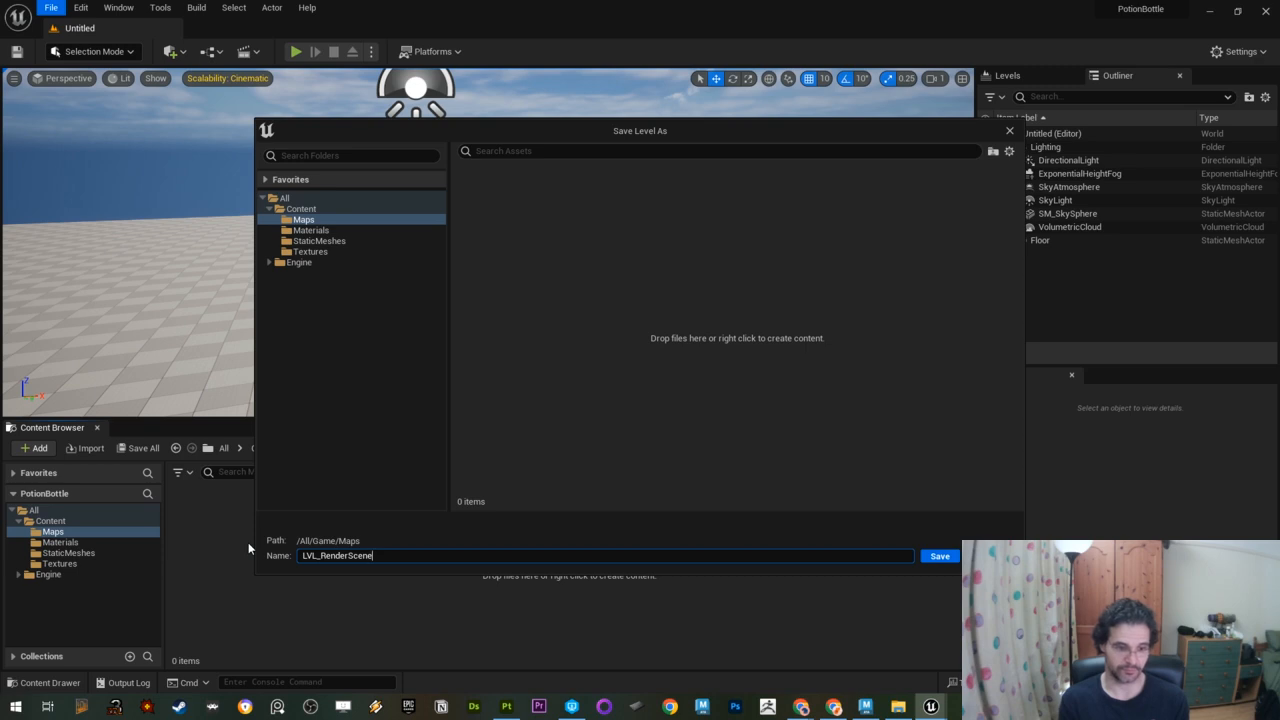
pyautogui.press('BackSpace')
pyautogui.press('BackSpace')
pyautogui.press('BackSpace')
pyautogui.press('BackSpace')
pyautogui.press('BackSpace')
pyautogui.press('BackSpace')
pyautogui.press('BackSpace')
pyautogui.press('BackSpace')
pyautogui.press('BackSpace')
pyautogui.press('BackSpace')
pyautogui.press('BackSpace')
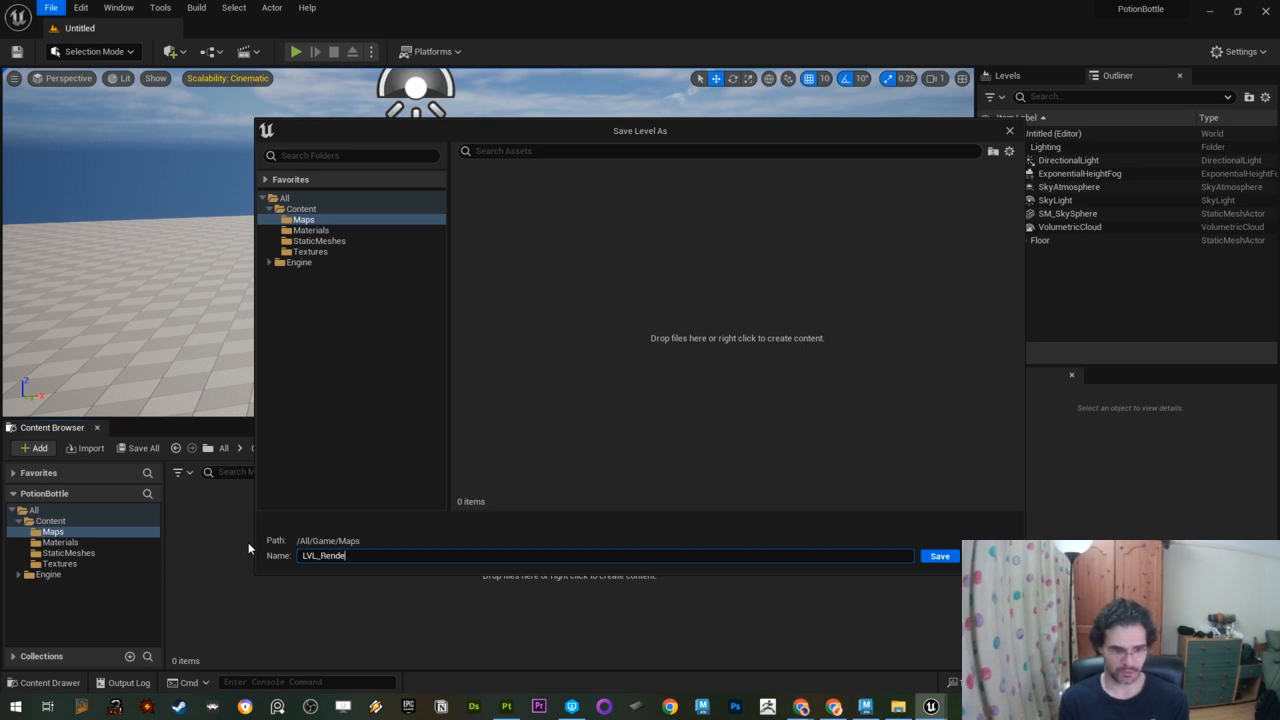
pyautogui.write('Main')
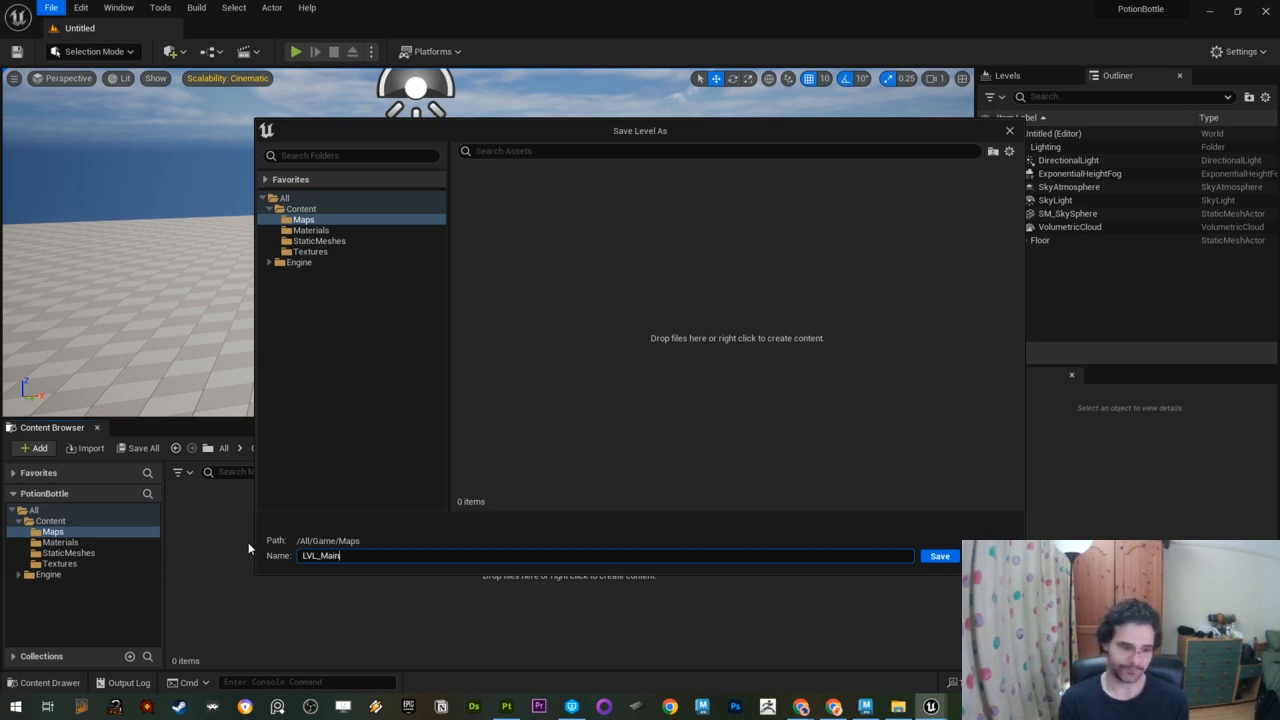
pyautogui.press('Return')
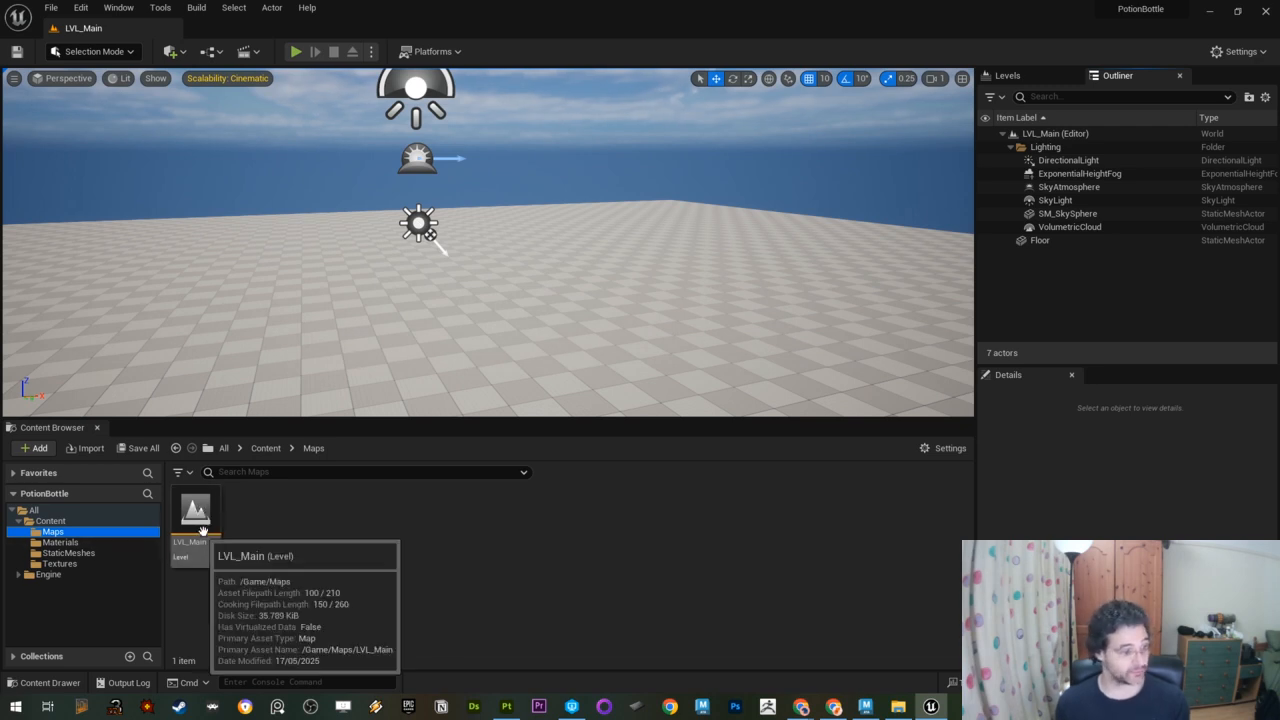
# Step: Switch to Maya and select the combined moka pot mesh SM_PotionBottleA in the Outliner
pyautogui.moveTo(712, 313)
pyautogui.mouseDown(button='right')
pyautogui.moveTo(691, 320)
pyautogui.moveTo(702, 325)
pyautogui.mouseUp(button='right')
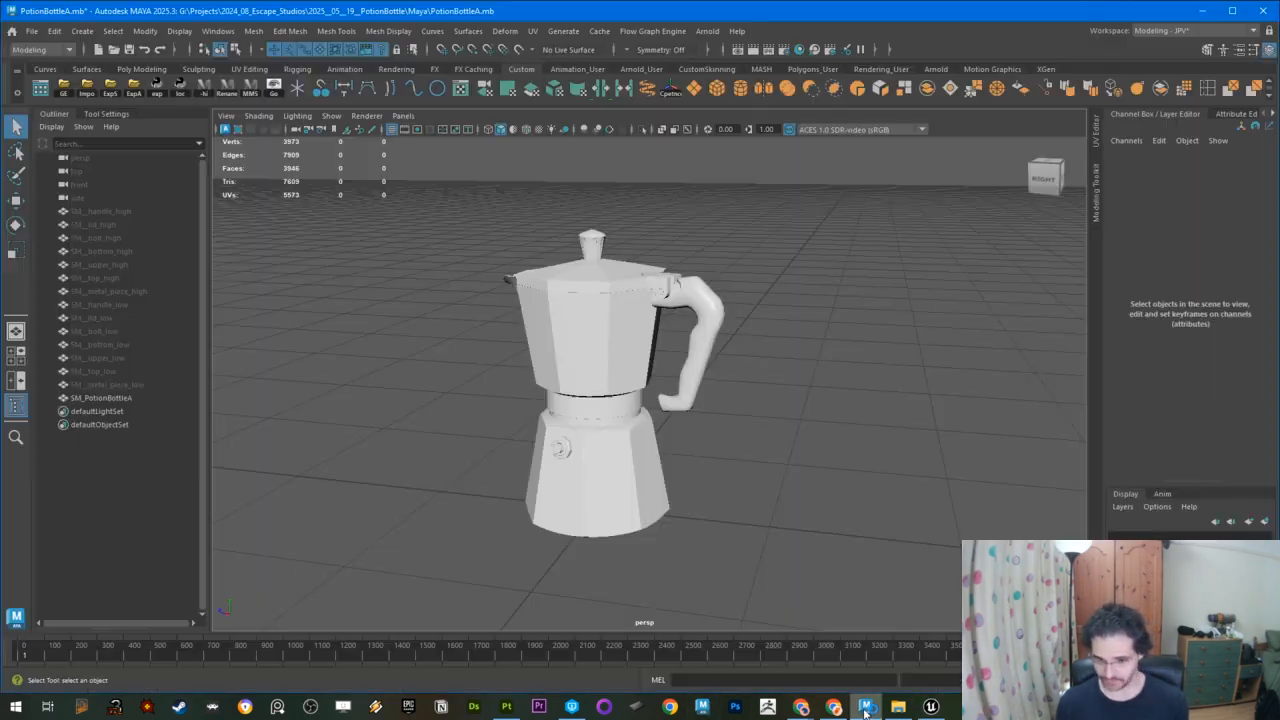
pyautogui.click(865, 706)
pyautogui.keyDown('alt'); pyautogui.moveTo(494, 367); pyautogui.dragTo(508, 360); pyautogui.keyUp('alt')
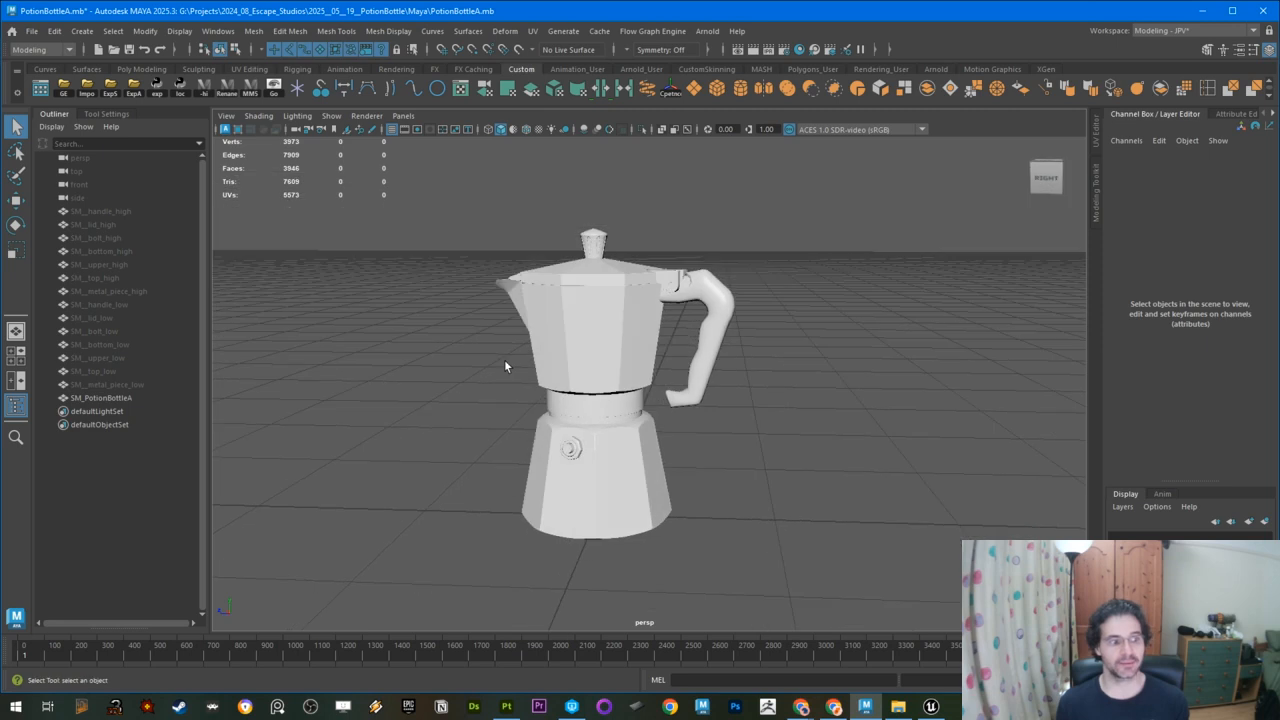
pyautogui.keyDown('alt'); pyautogui.moveTo(501, 417); pyautogui.dragTo(491, 395, button='middle'); pyautogui.keyUp('alt')
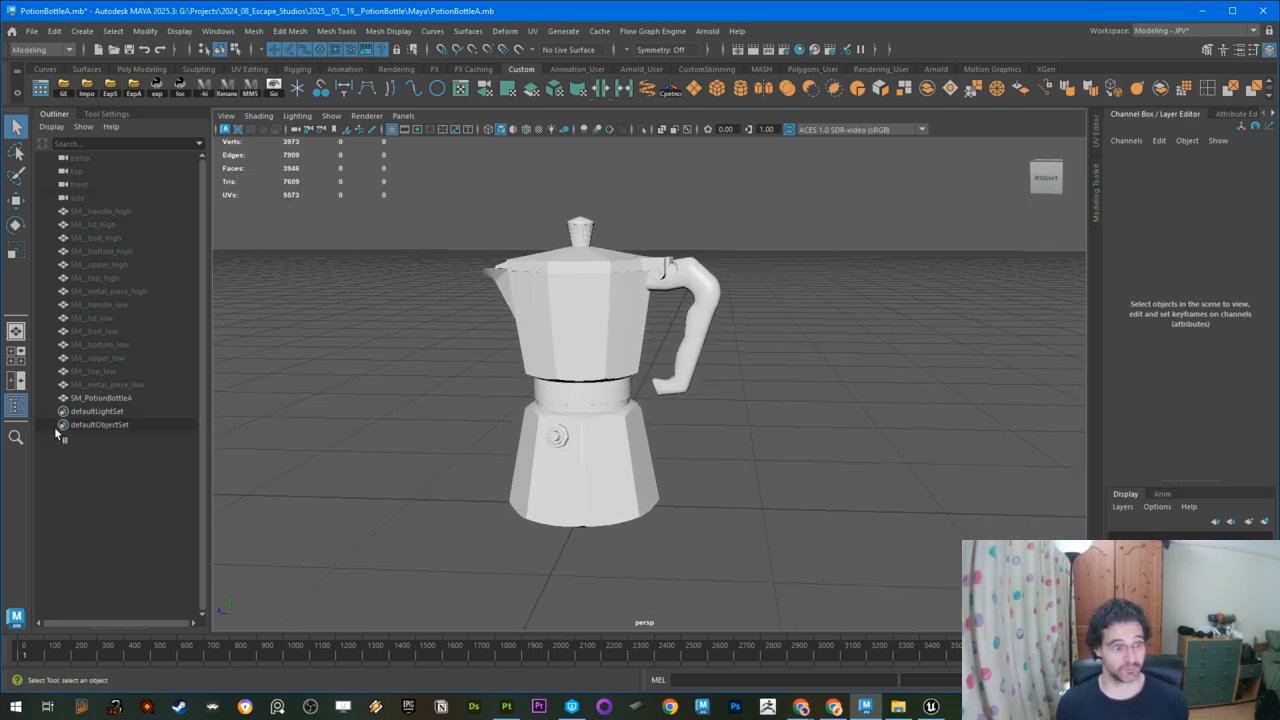
pyautogui.click(80, 398)
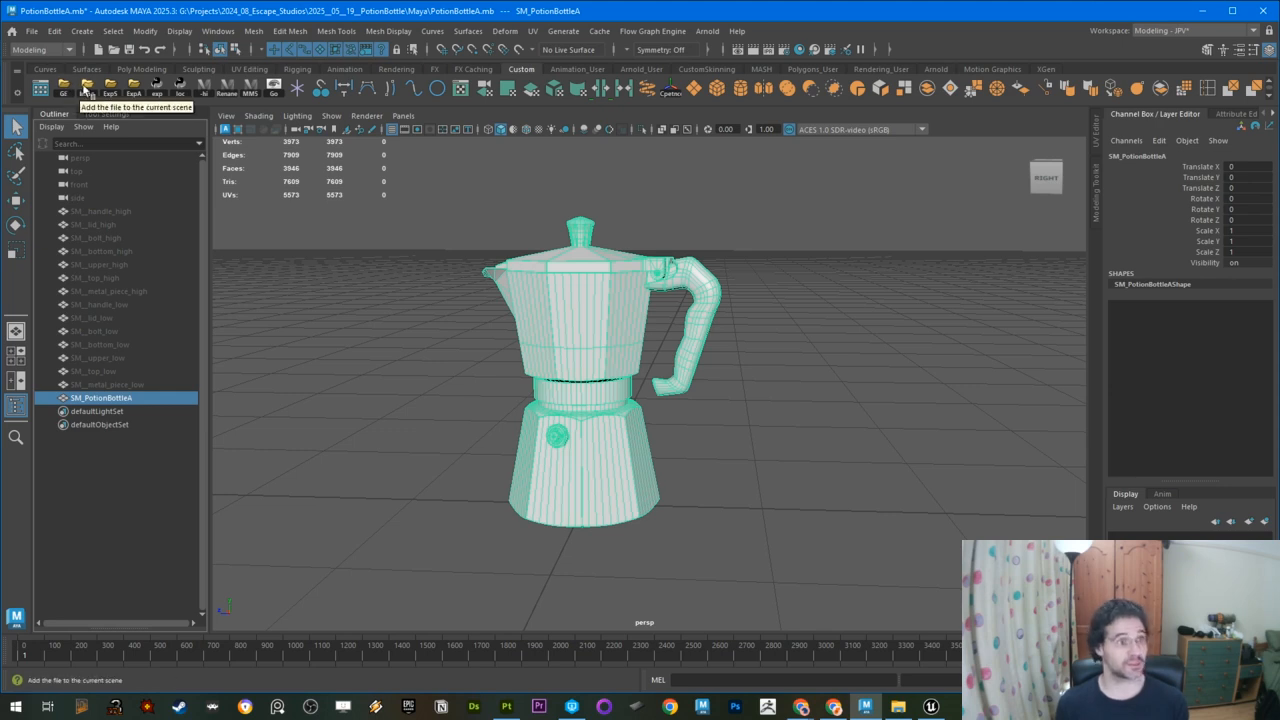
# Step: Start an FBX export of the selected mesh and move the Export Selection dialog fully into view
pyautogui.click(39, 32)
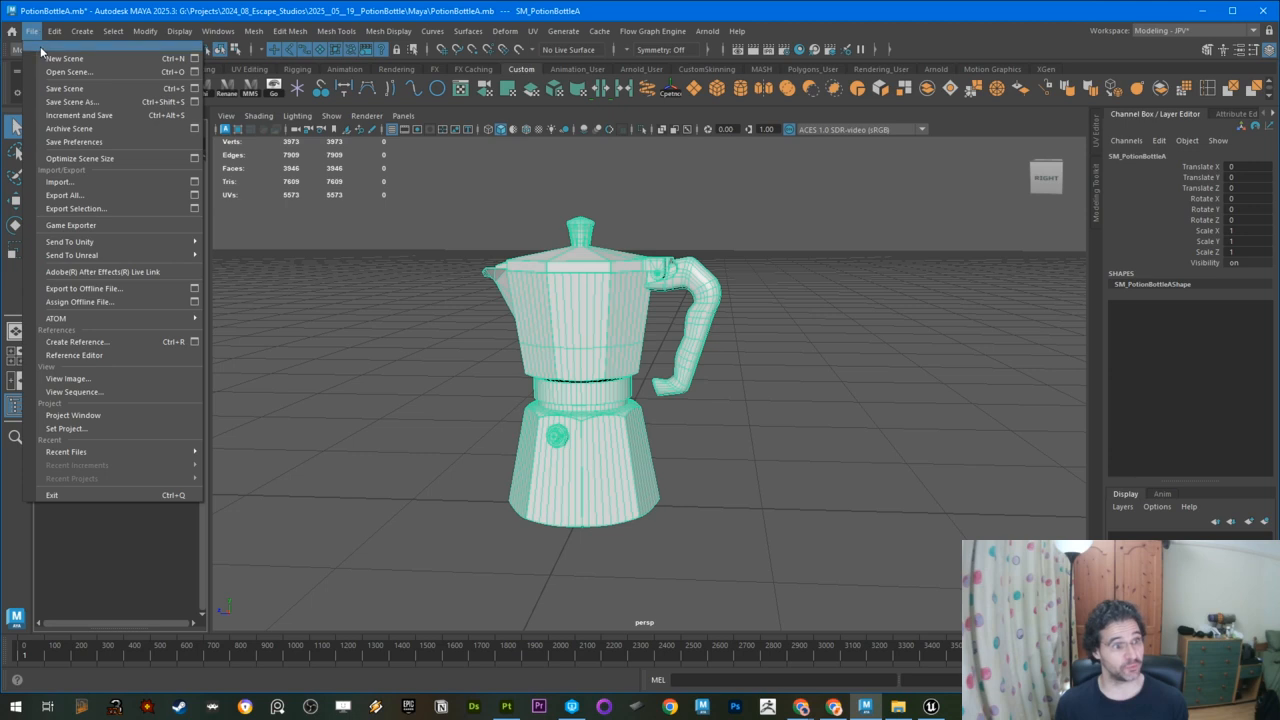
pyautogui.click(62, 209)
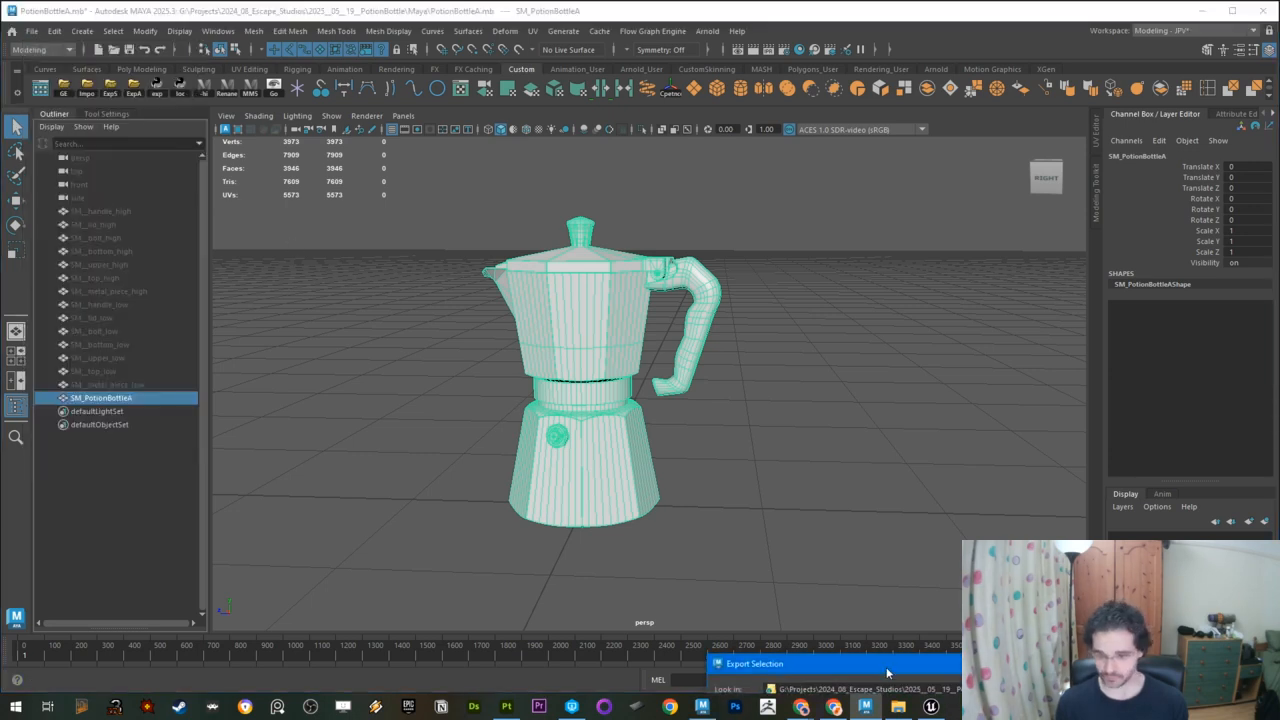
pyautogui.moveTo(836, 624); pyautogui.dragTo(436, 101)
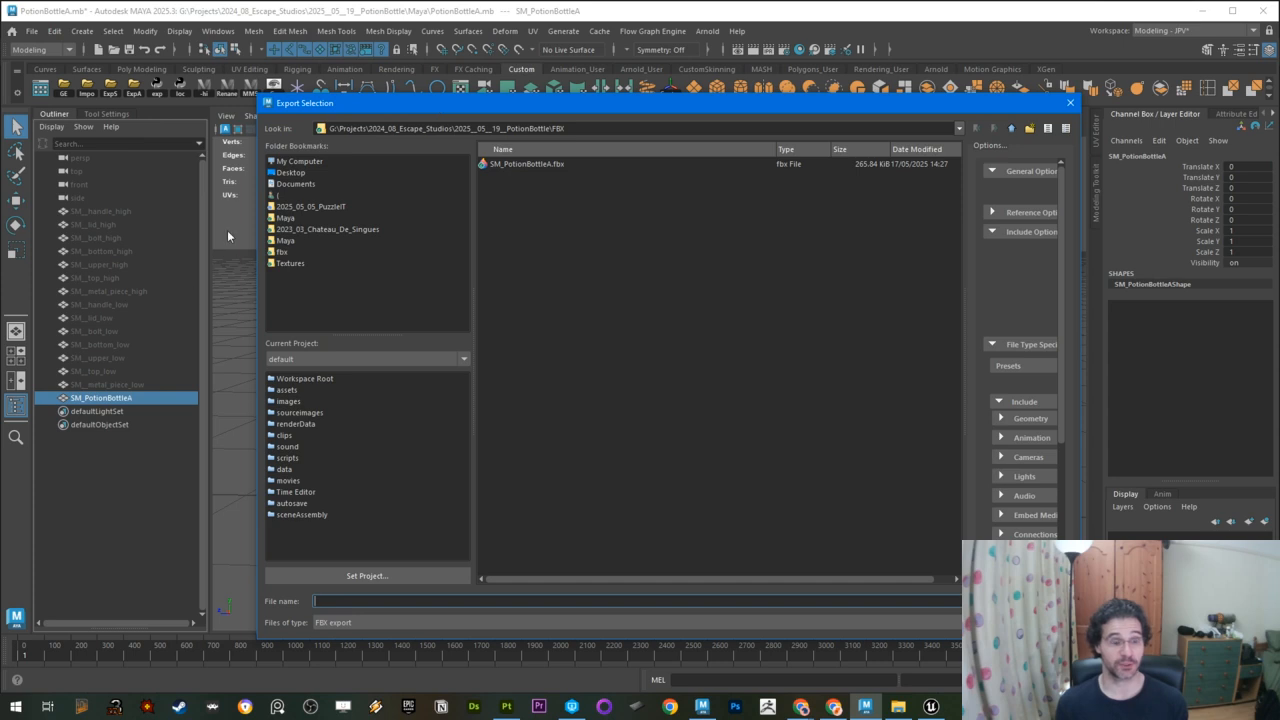
# Step: Change the export location to 2023_03_Chateau_De_Singues, then browse back to the PotionBottle project's FBX folder
pyautogui.click(302, 232)
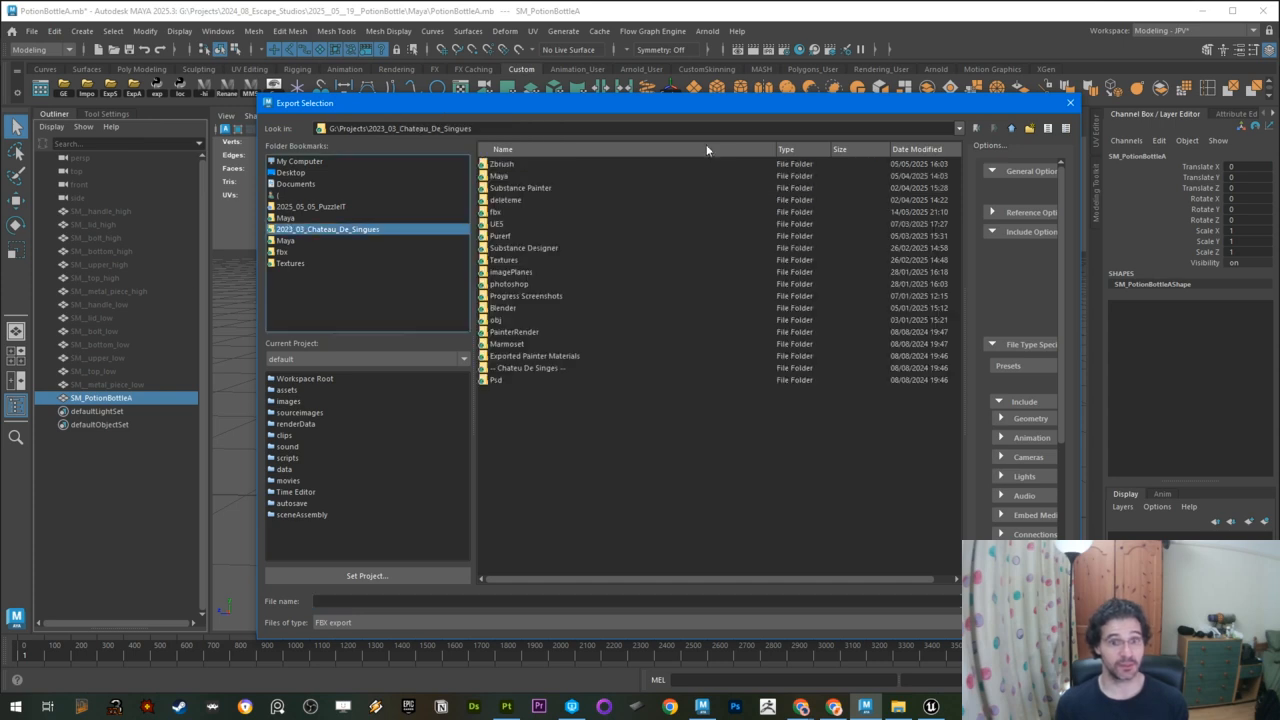
pyautogui.click(1012, 129)
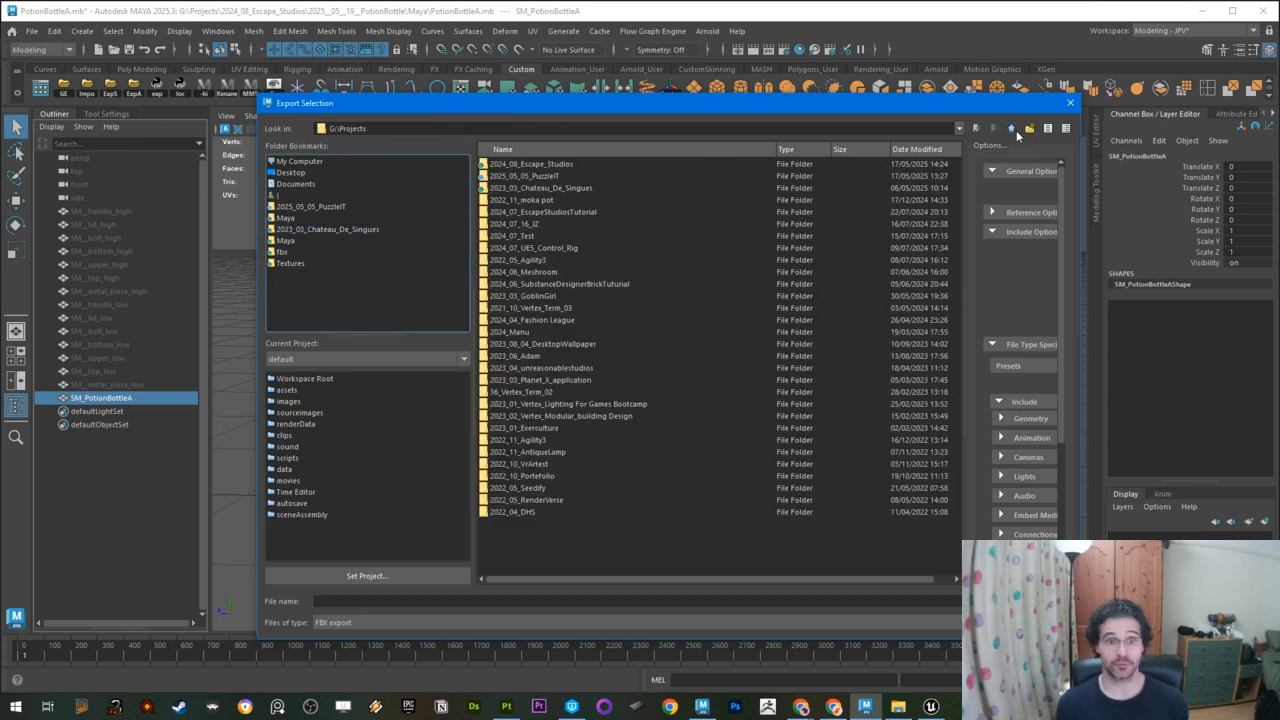
pyautogui.doubleClick(554, 165)
pyautogui.doubleClick(558, 165)
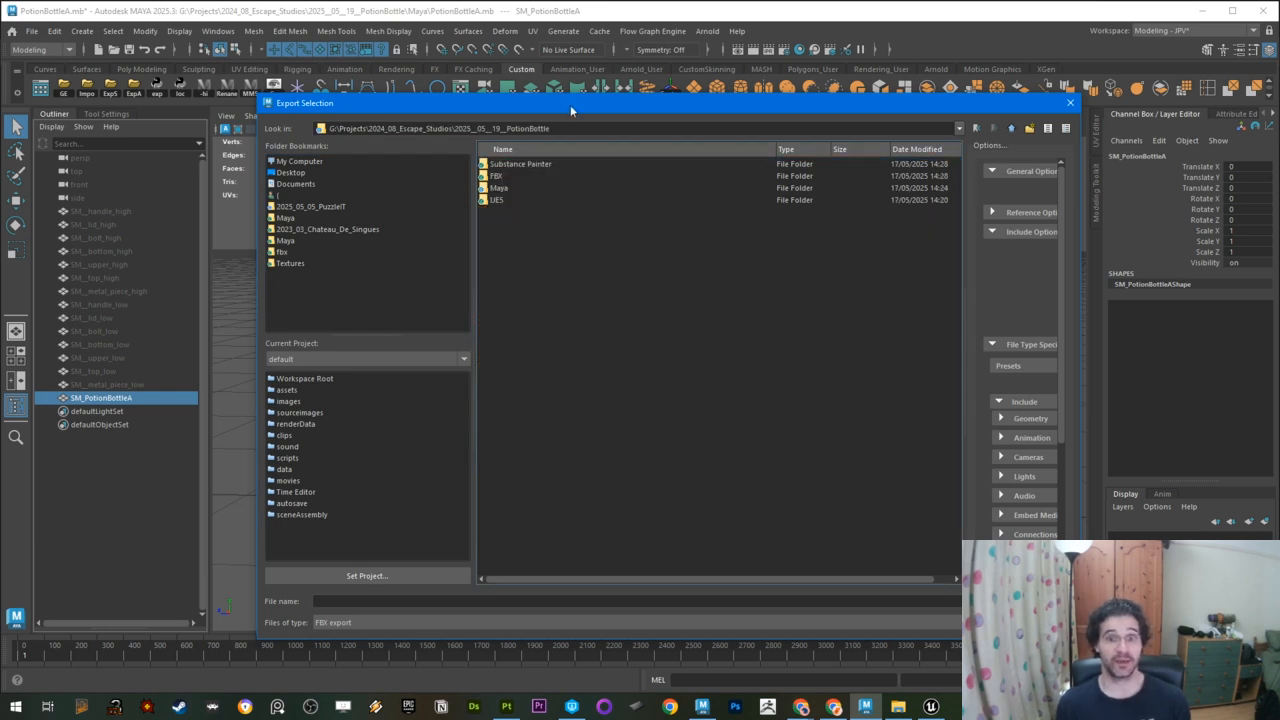
pyautogui.moveTo(571, 104); pyautogui.dragTo(537, 131)
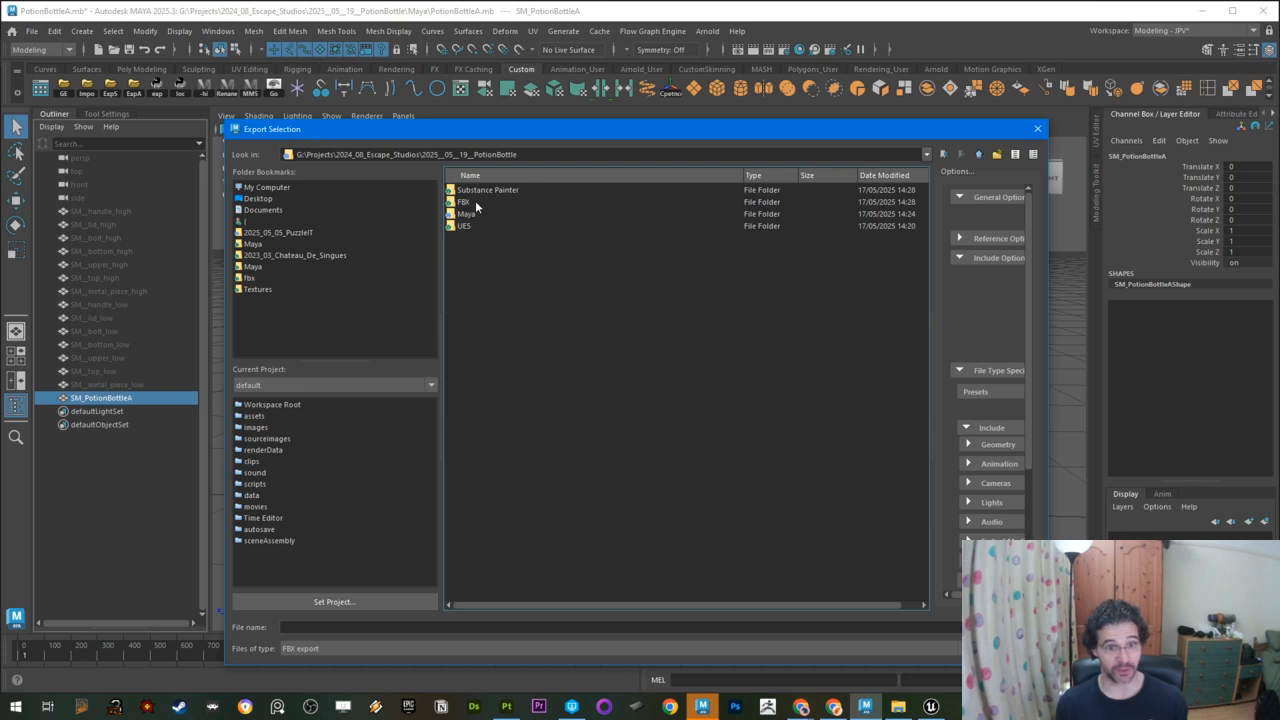
pyautogui.doubleClick(462, 202)
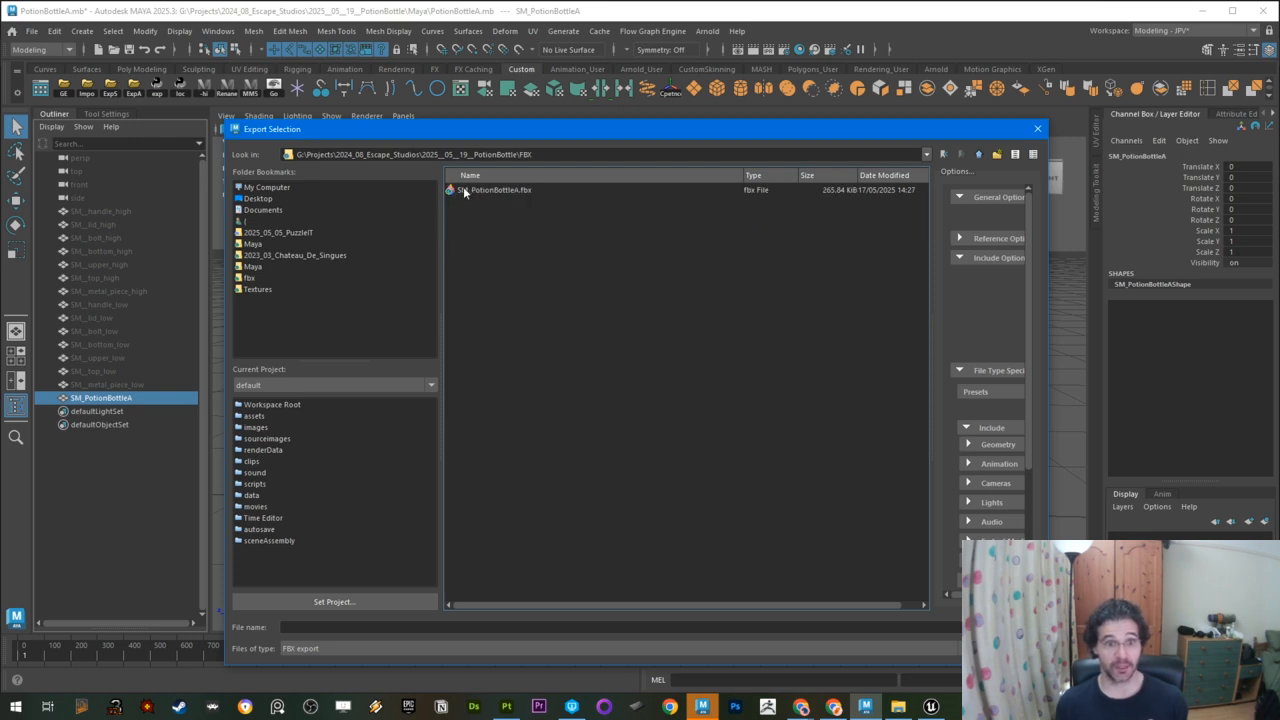
# Step: Export the selected mesh over the existing SM_PotionBottleA.fbx and switch back to Unreal Engine
pyautogui.click(475, 190)
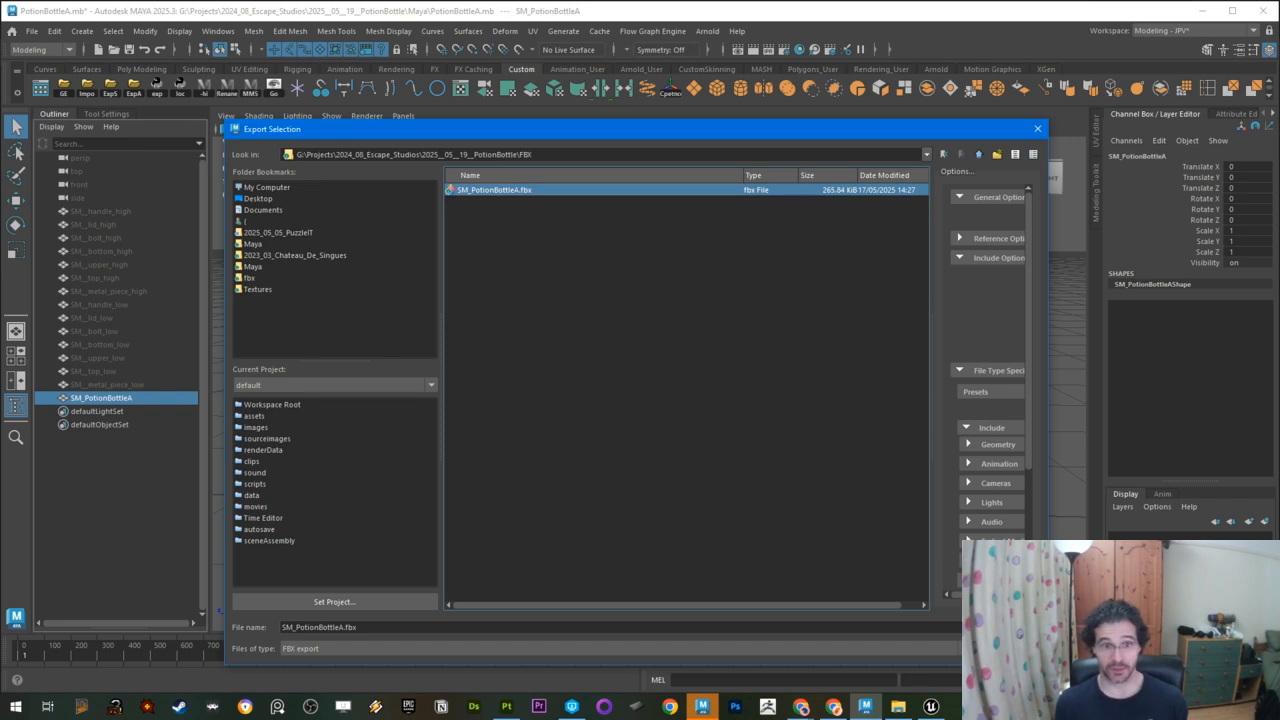
pyautogui.click(1003, 627)
pyautogui.click(586, 414)
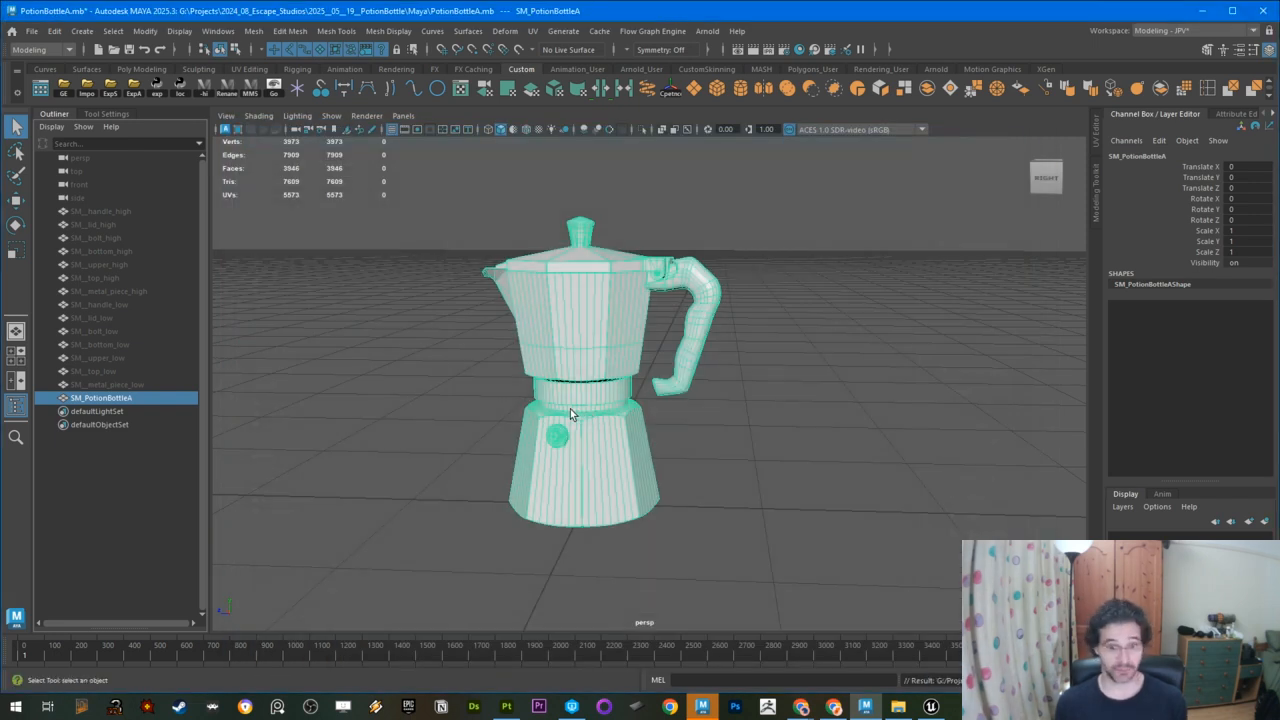
pyautogui.click(931, 708)
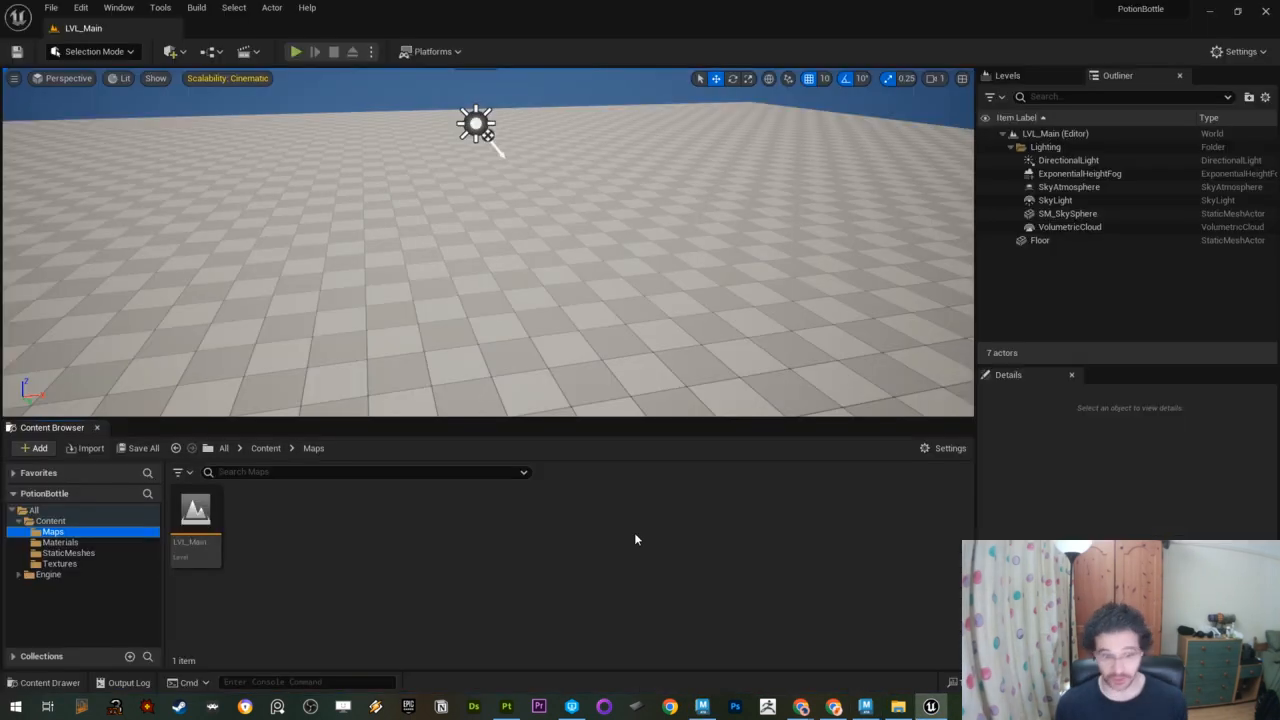
# Step: Start importing SM_PotionBottleA.fbx from the FBX folder of 2025__05__19__PotionBottle into the project's StaticMeshes folder
pyautogui.click(68, 553)
pyautogui.rightClick(384, 547)
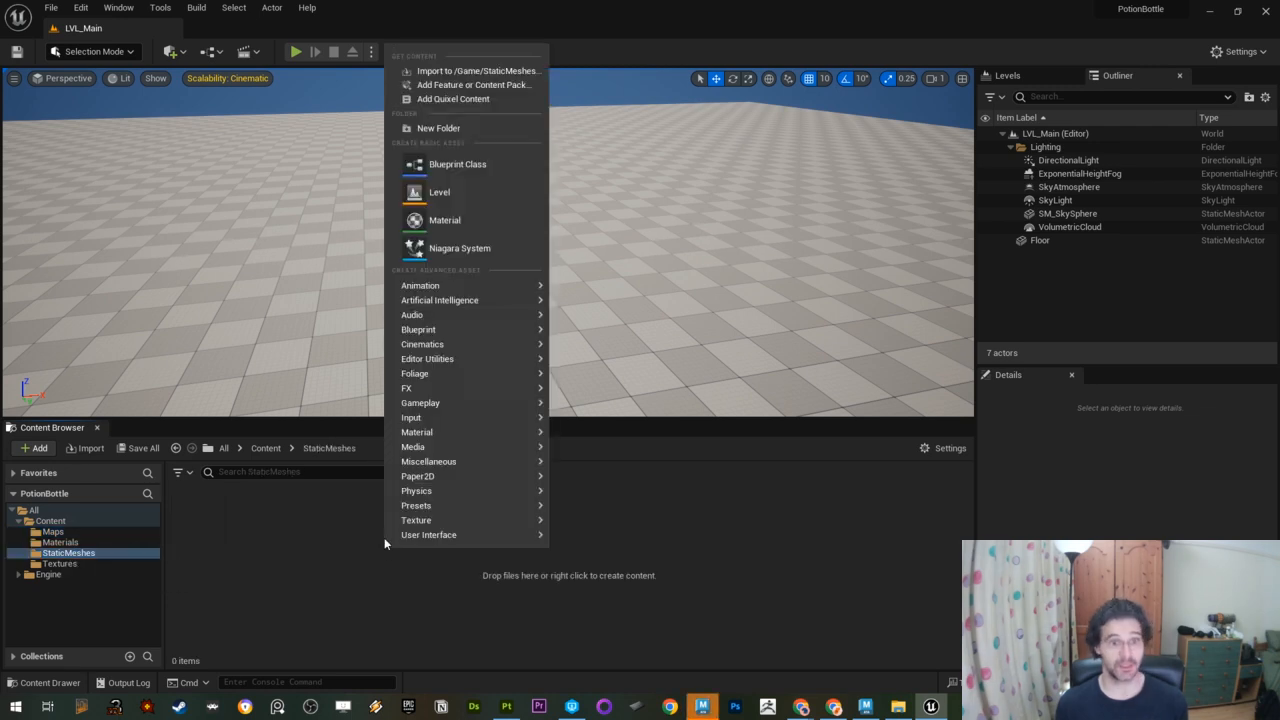
pyautogui.click(470, 71)
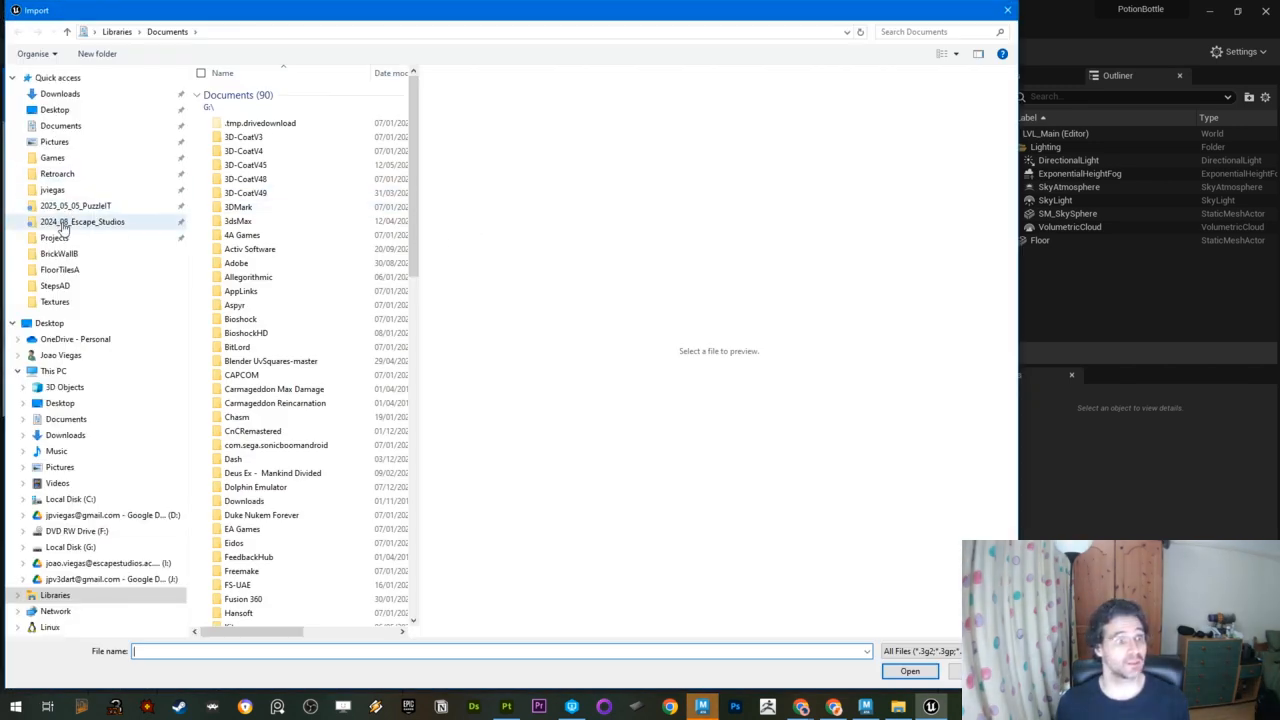
pyautogui.click(70, 222)
pyautogui.click(272, 93)
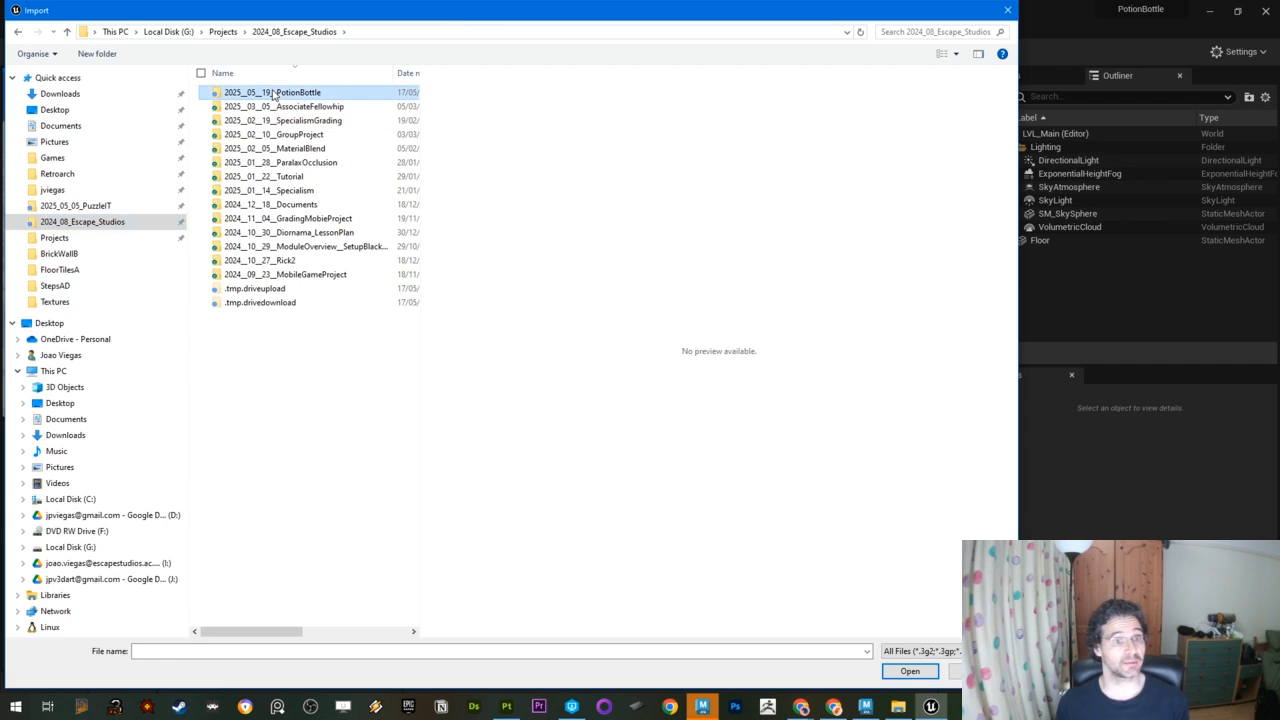
pyautogui.doubleClick(272, 93)
pyautogui.click(246, 94)
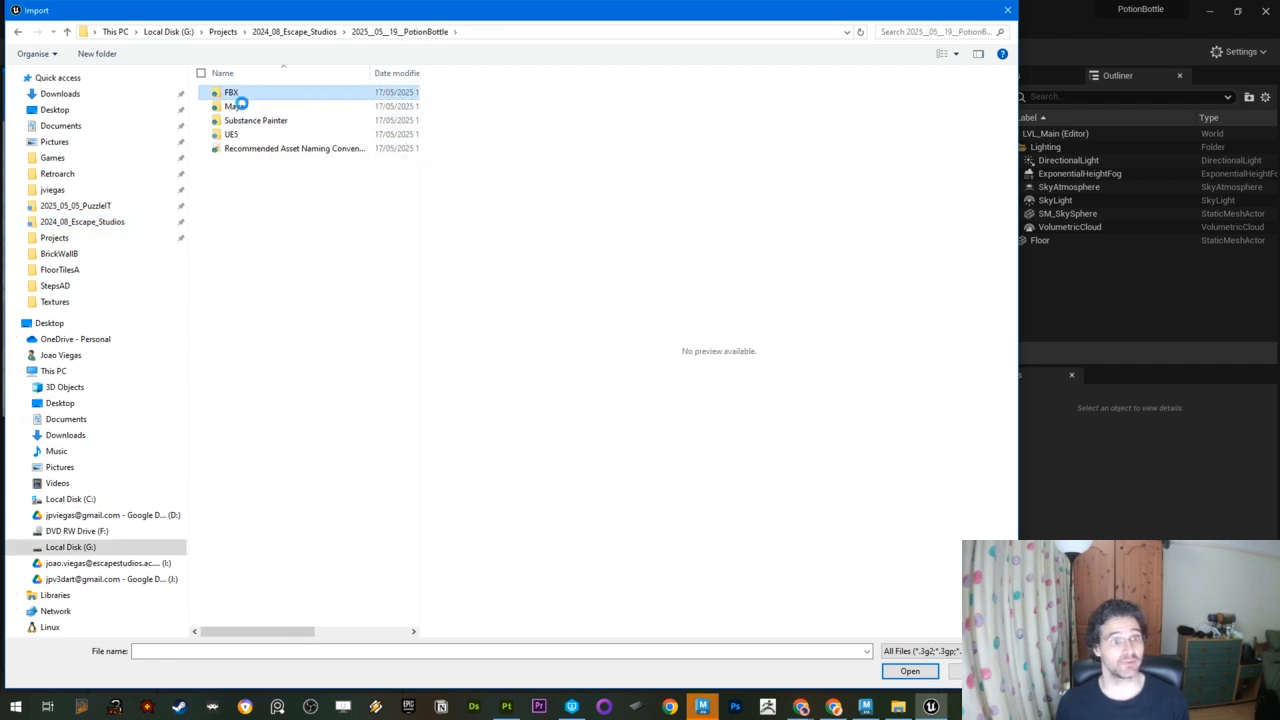
pyautogui.doubleClick(246, 94)
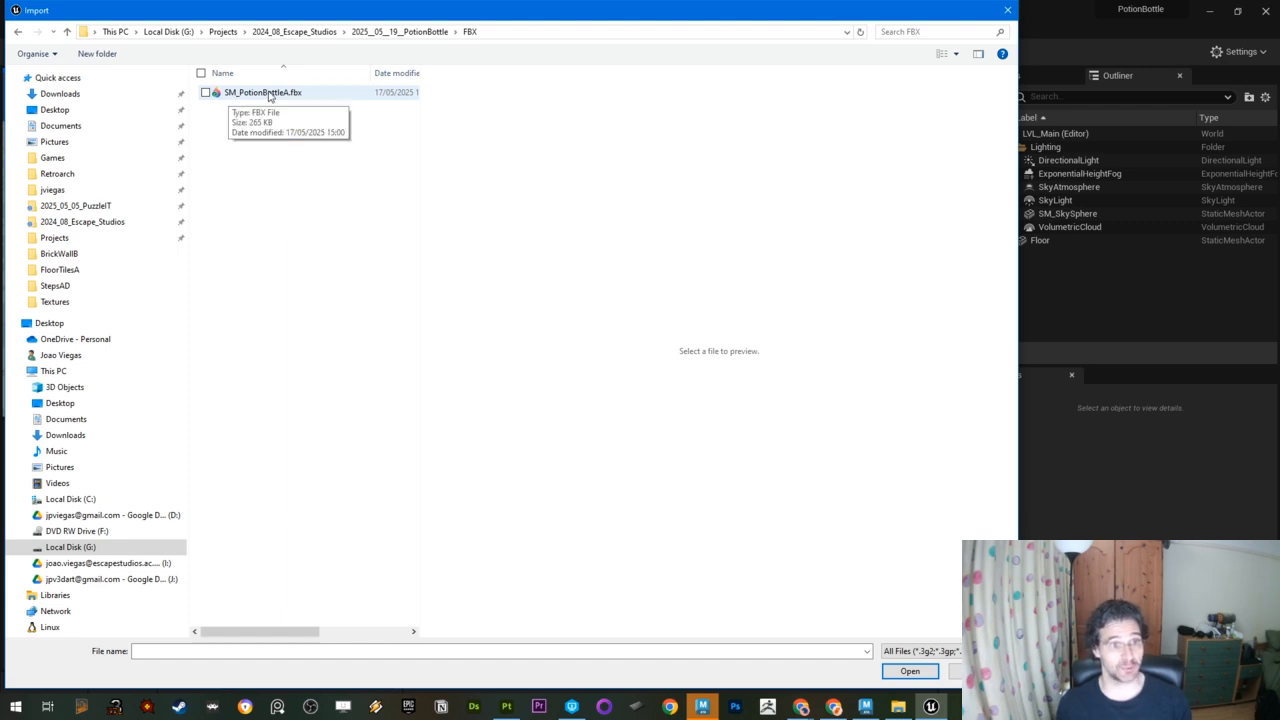
pyautogui.click(289, 96)
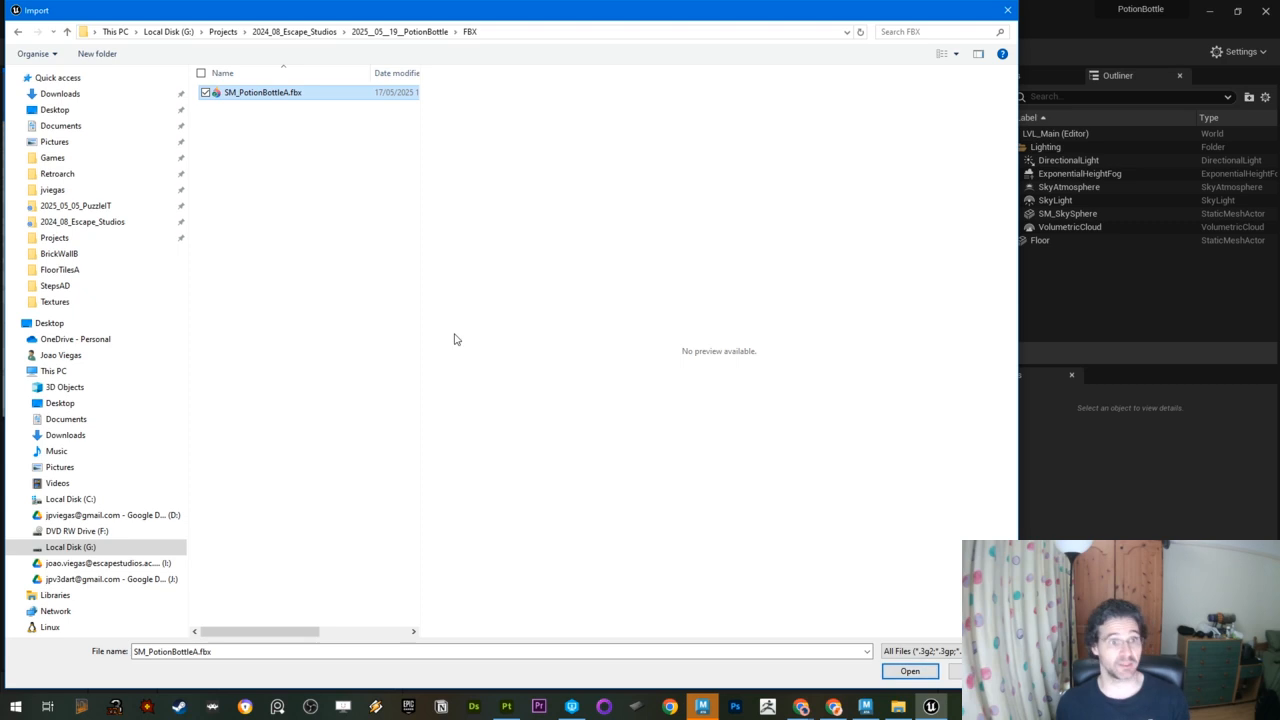
pyautogui.moveTo(878, 706)
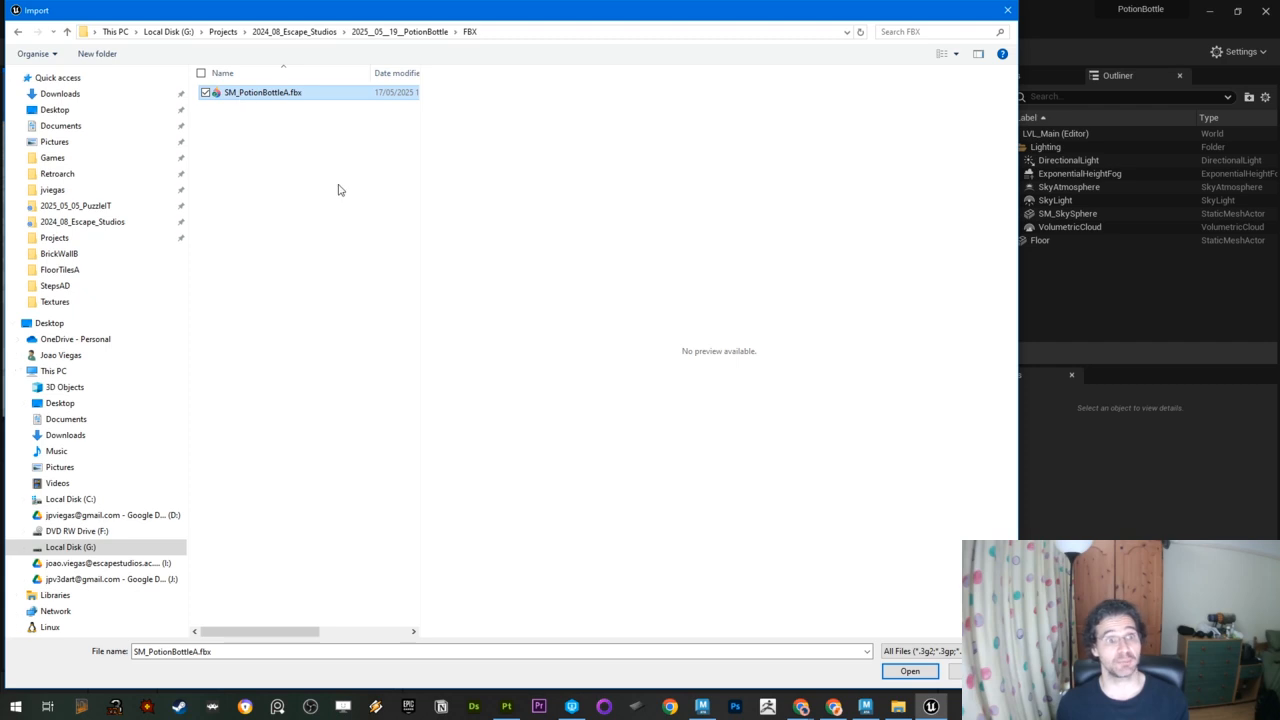
pyautogui.click(909, 671)
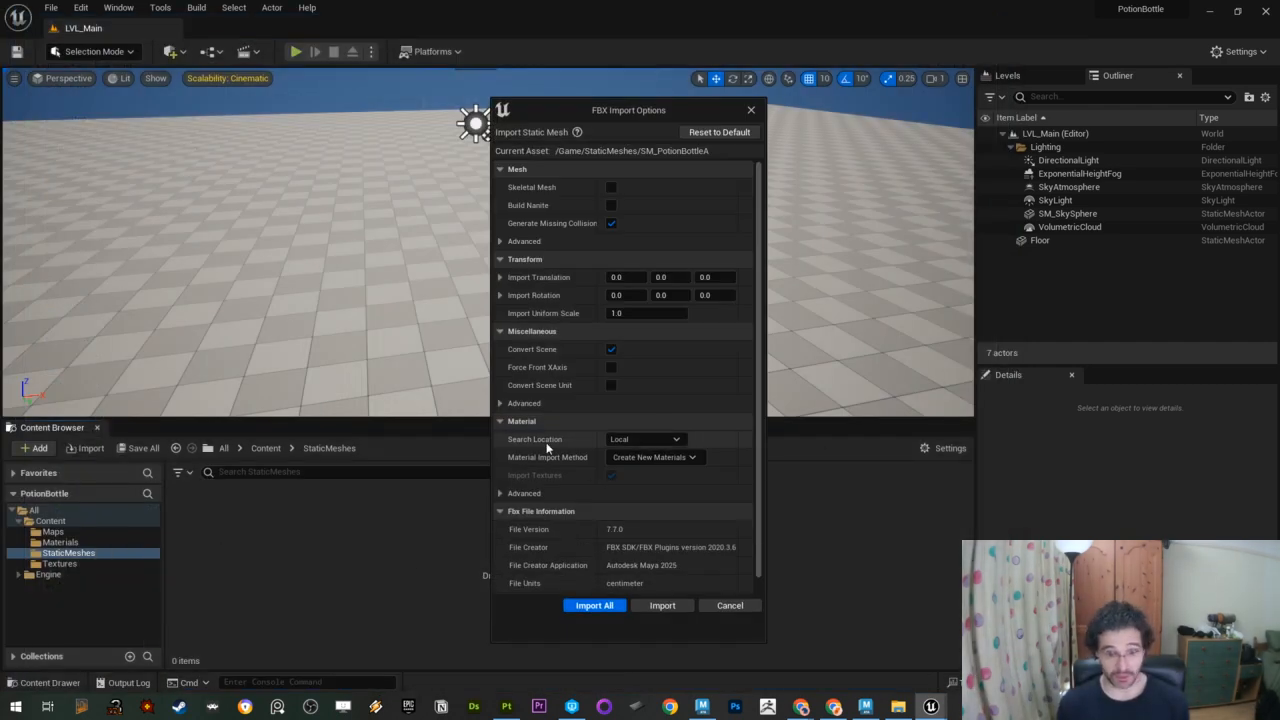
# Step: Import the mesh with Do Not Create Material and without generating missing collision, and dismiss the message log
pyautogui.click(648, 457)
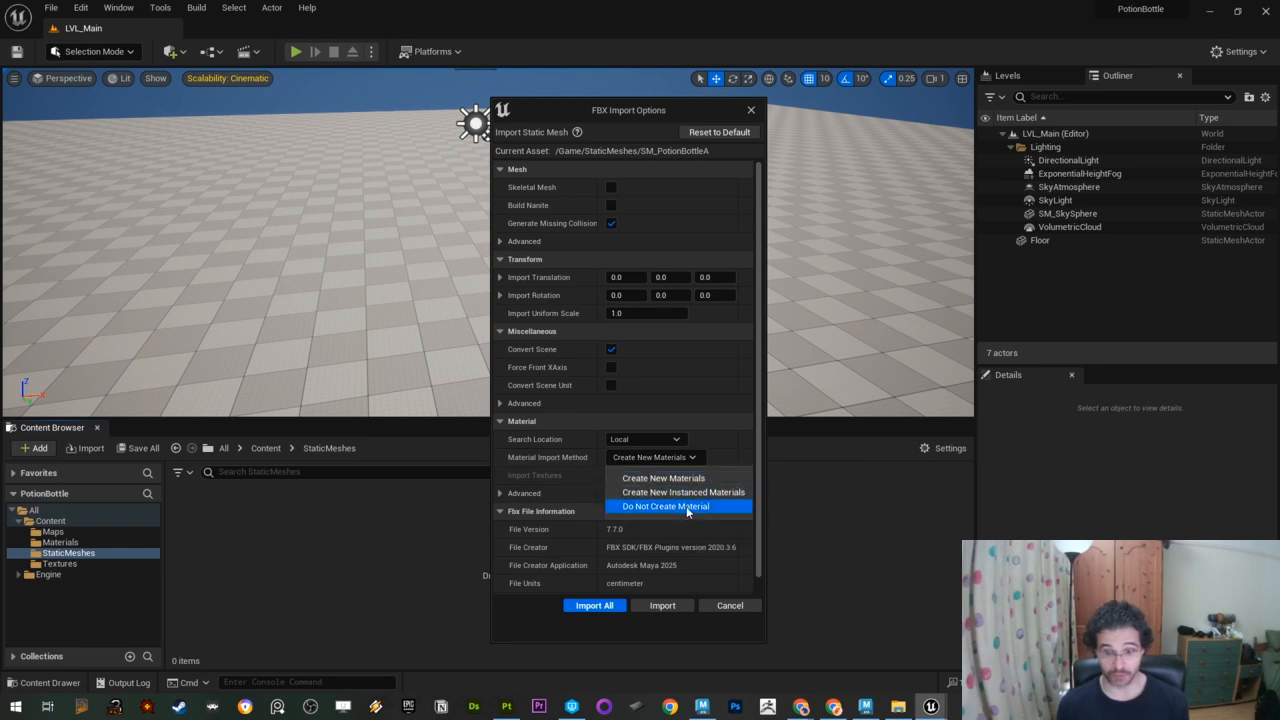
pyautogui.click(678, 506)
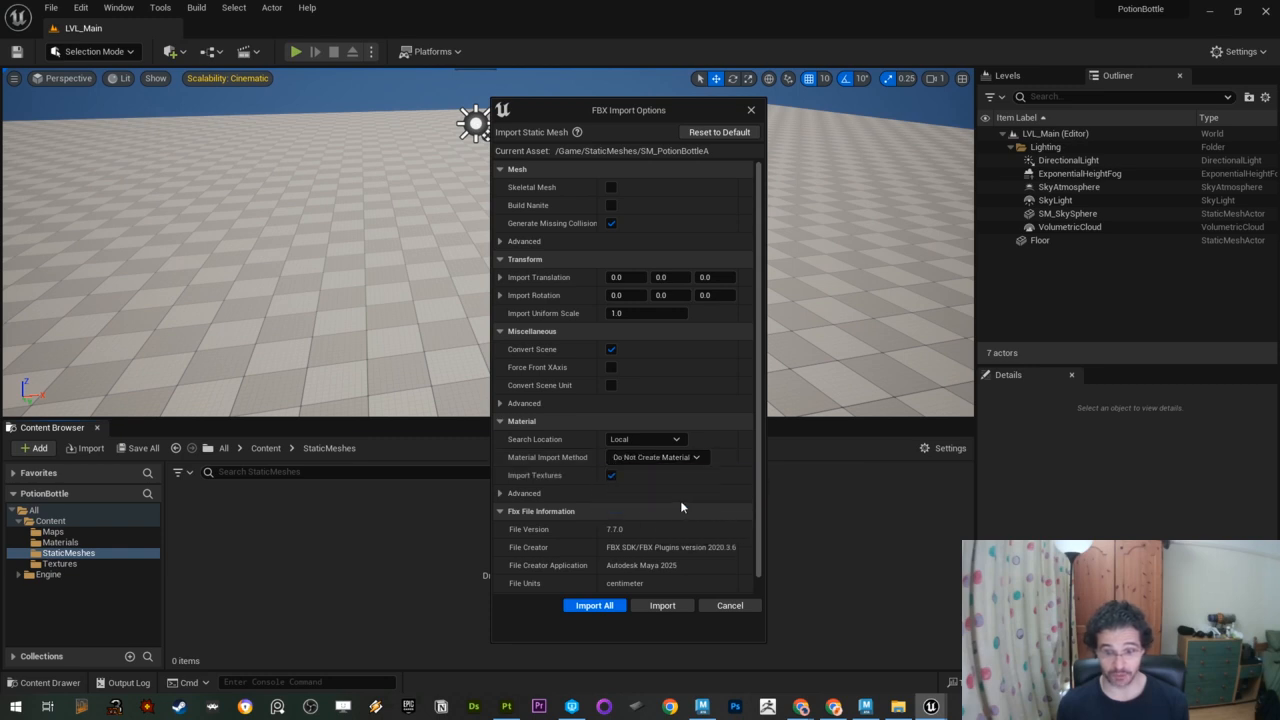
pyautogui.click(611, 224)
pyautogui.scroll(-1, 600, 450)
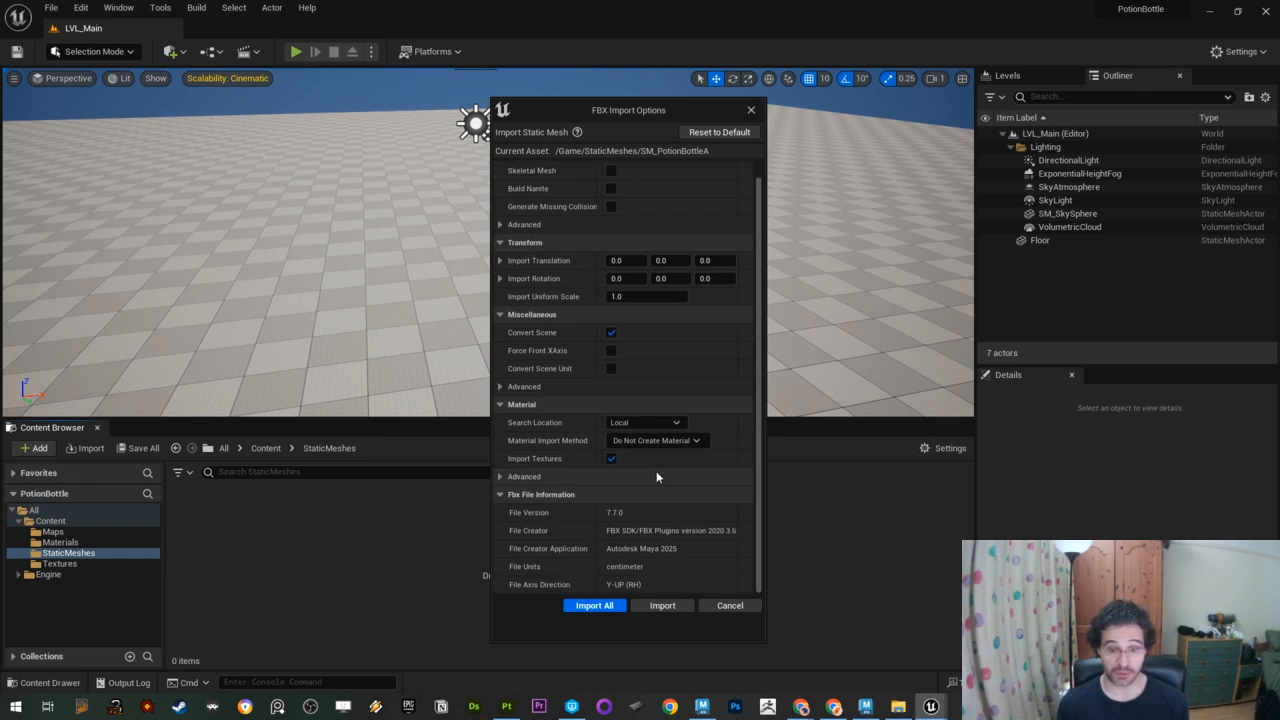
pyautogui.click(597, 605)
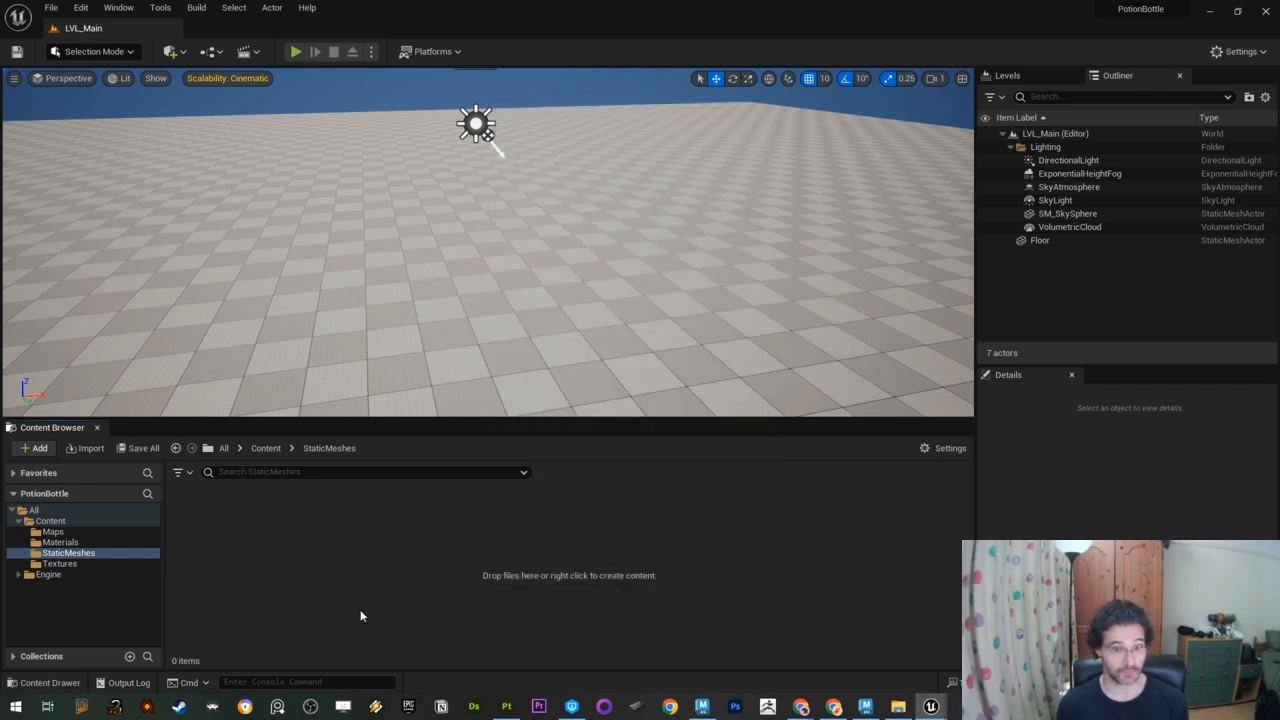
pyautogui.moveTo(757, 373); pyautogui.dragTo(626, 153)
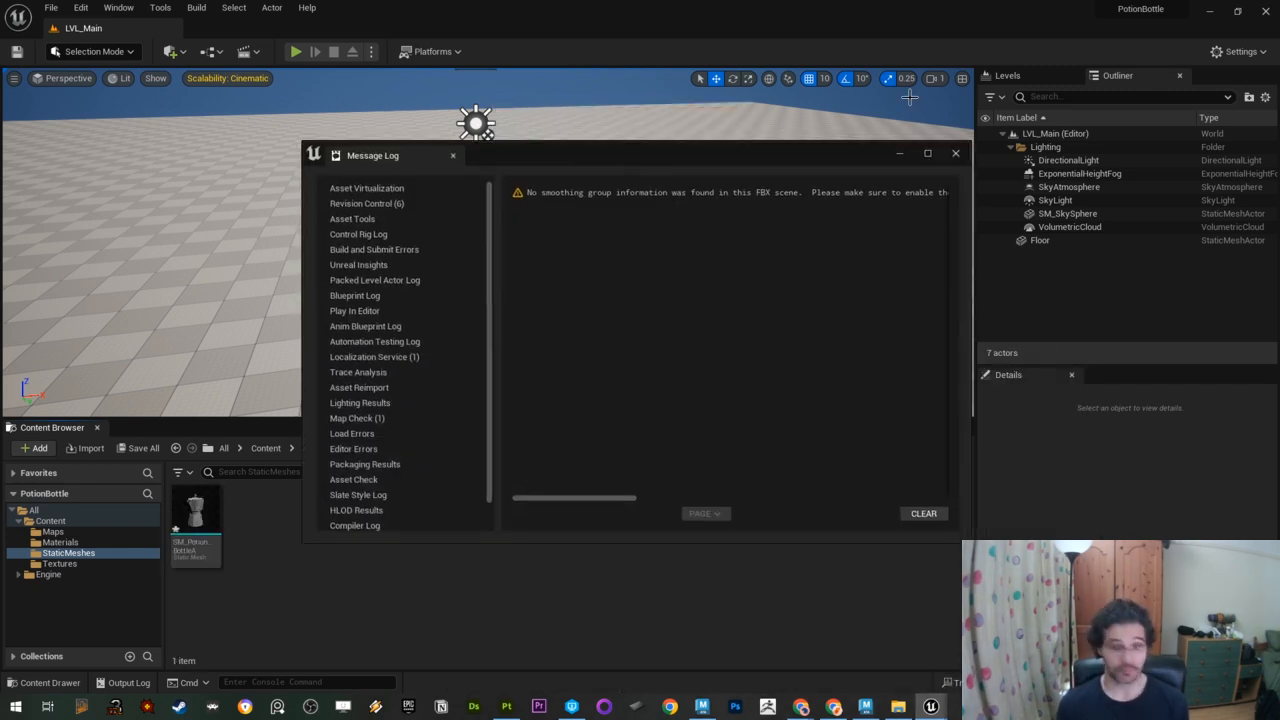
pyautogui.click(955, 153)
# Step: Open the imported static mesh's name for editing, check its prefix and keep the name SM_PotionBottleA
pyautogui.click(195, 512)
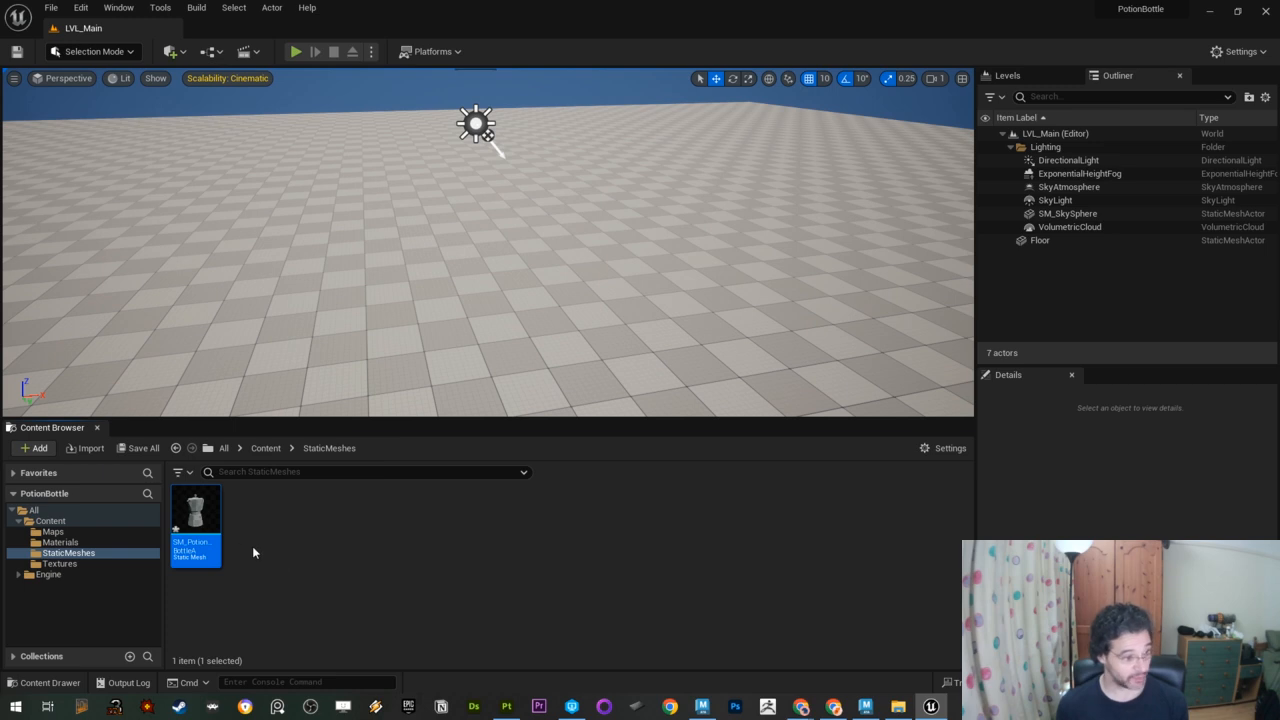
pyautogui.moveTo(203, 524)
pyautogui.press('F2')
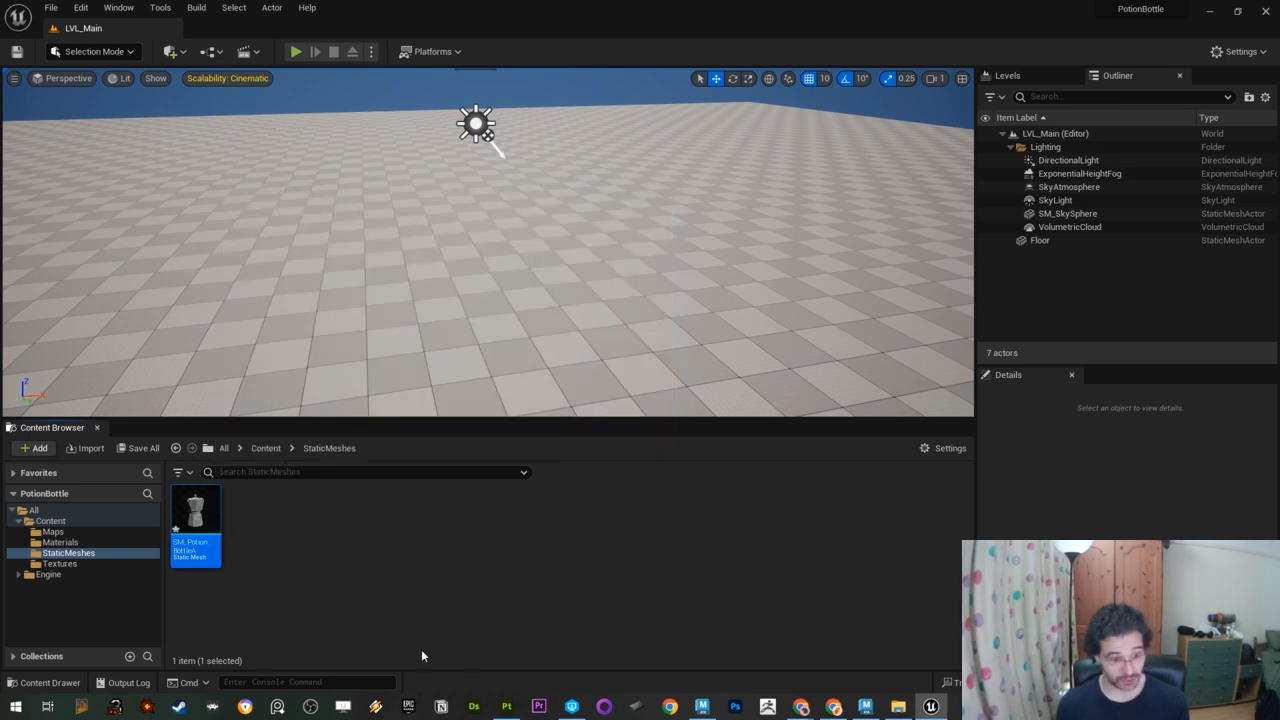
pyautogui.press('Home')
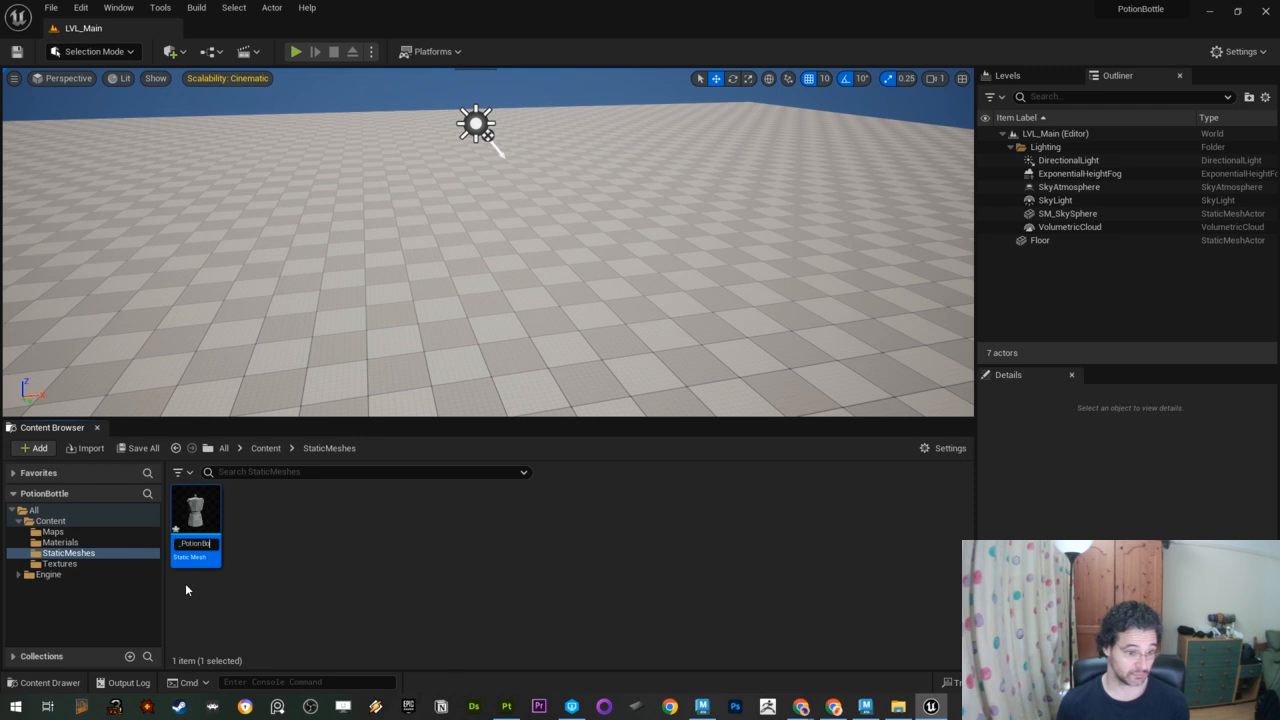
pyautogui.press('Return')
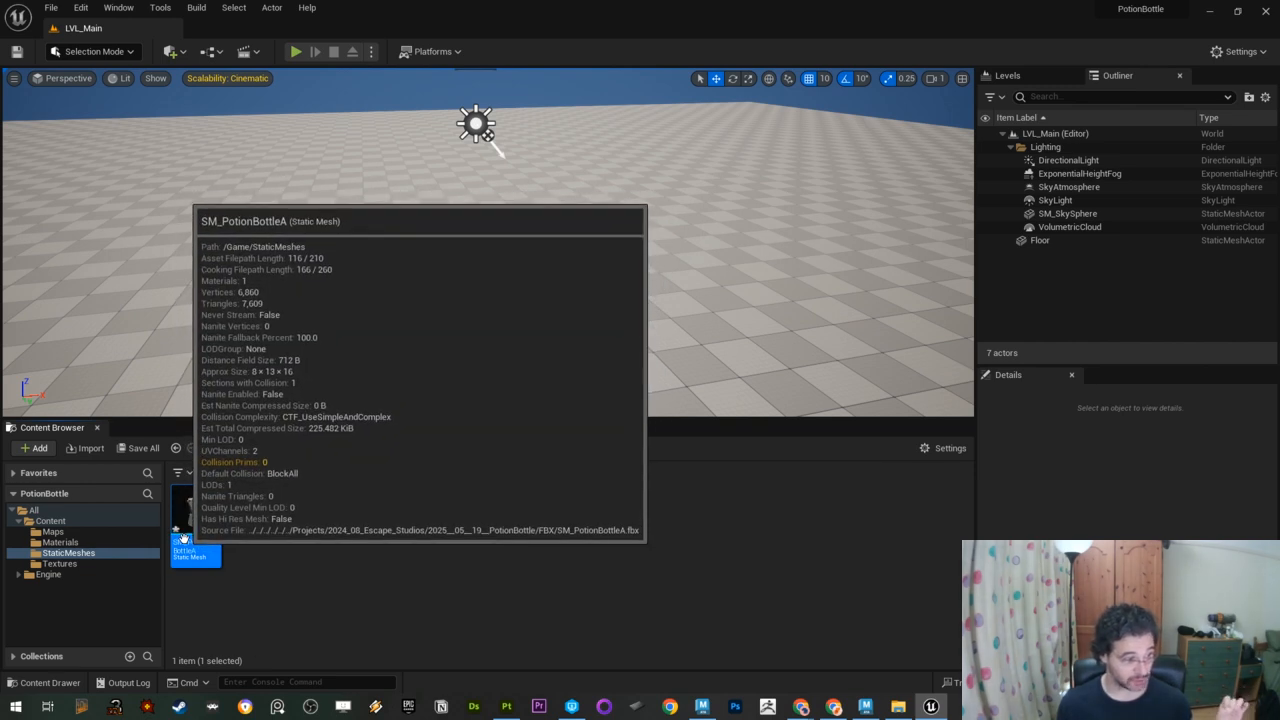
# Step: Save the imported SM_PotionBottleA asset and switch to Substance 3D Painter
pyautogui.click(134, 449)
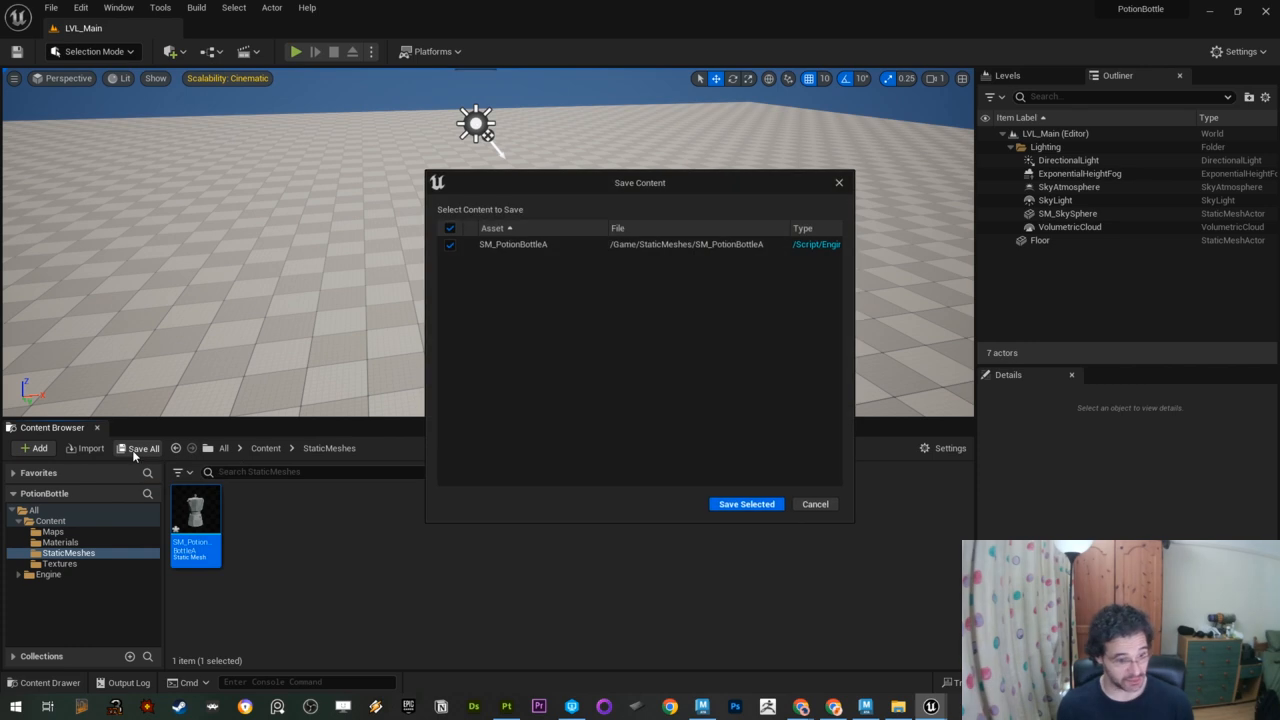
pyautogui.click(745, 504)
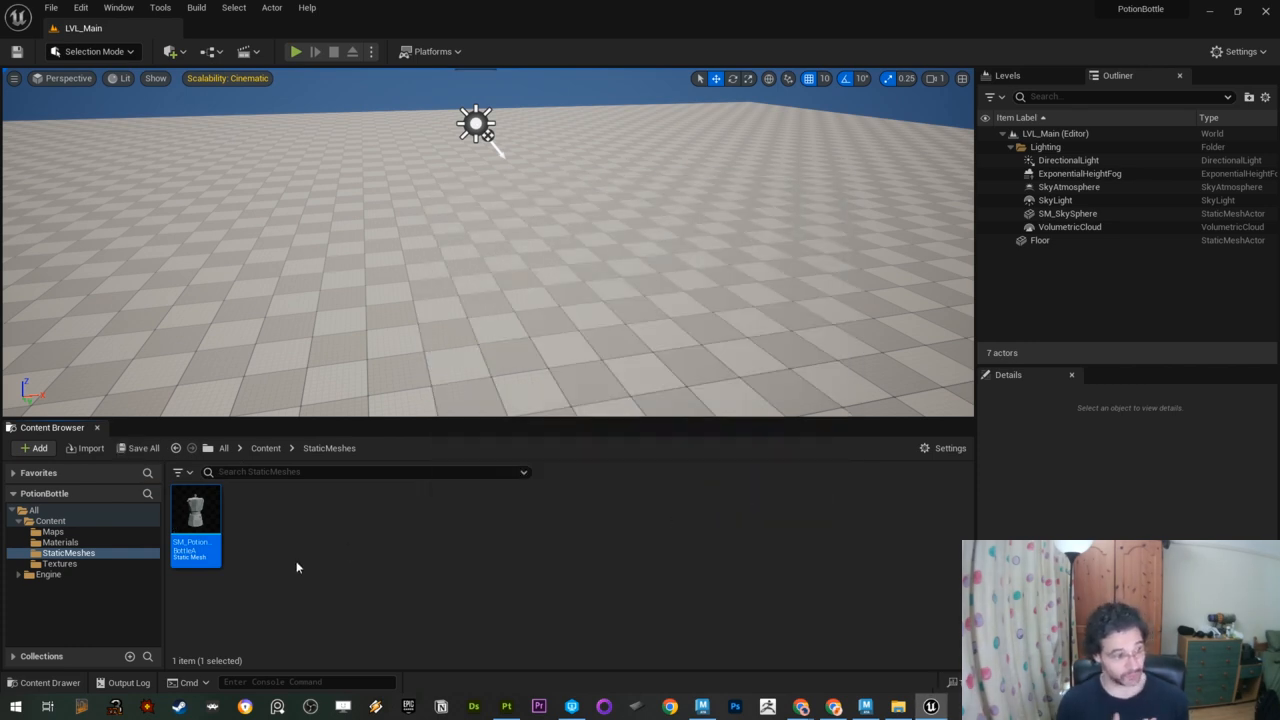
pyautogui.hotkey('alt', 'Tab')
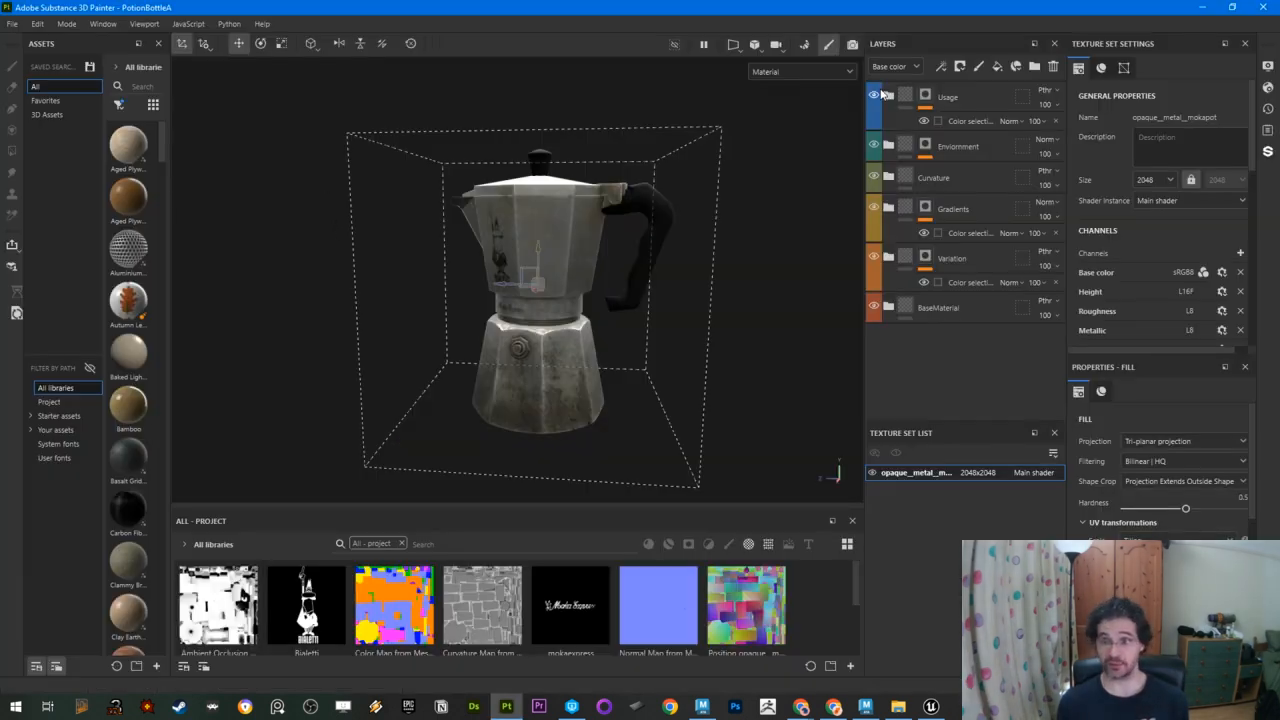
# Step: Hide the Usage, Enviornment, Curvature, Gradients and Variation layer groups of the moka pot material
pyautogui.click(874, 97)
pyautogui.click(875, 145)
pyautogui.click(874, 176)
pyautogui.click(873, 207)
pyautogui.click(873, 256)
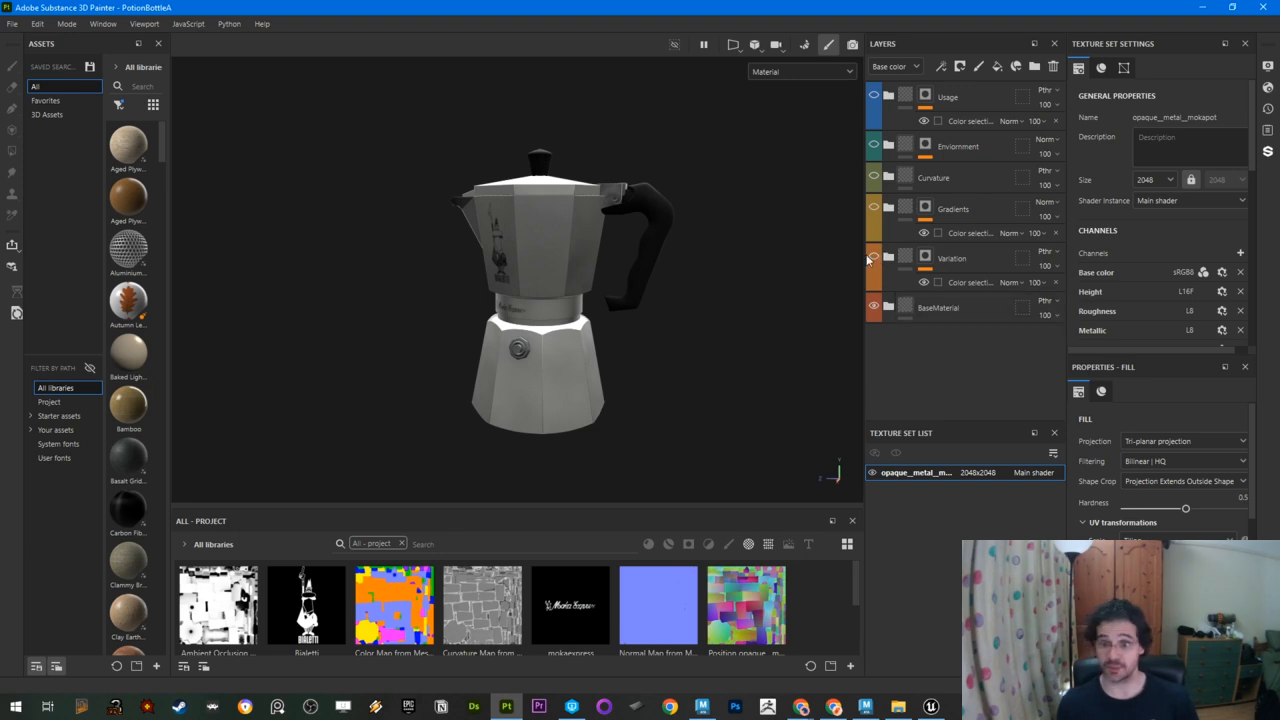
# Step: Show the Variation, Gradients and Curvature layer groups again one at a time, examining the moka pot after each
pyautogui.click(873, 256)
pyautogui.keyDown('alt'); pyautogui.moveTo(734, 323); pyautogui.dragTo(871, 300); pyautogui.keyUp('alt')
pyautogui.keyDown('alt'); pyautogui.moveTo(569, 346); pyautogui.dragTo(749, 374); pyautogui.keyUp('alt')
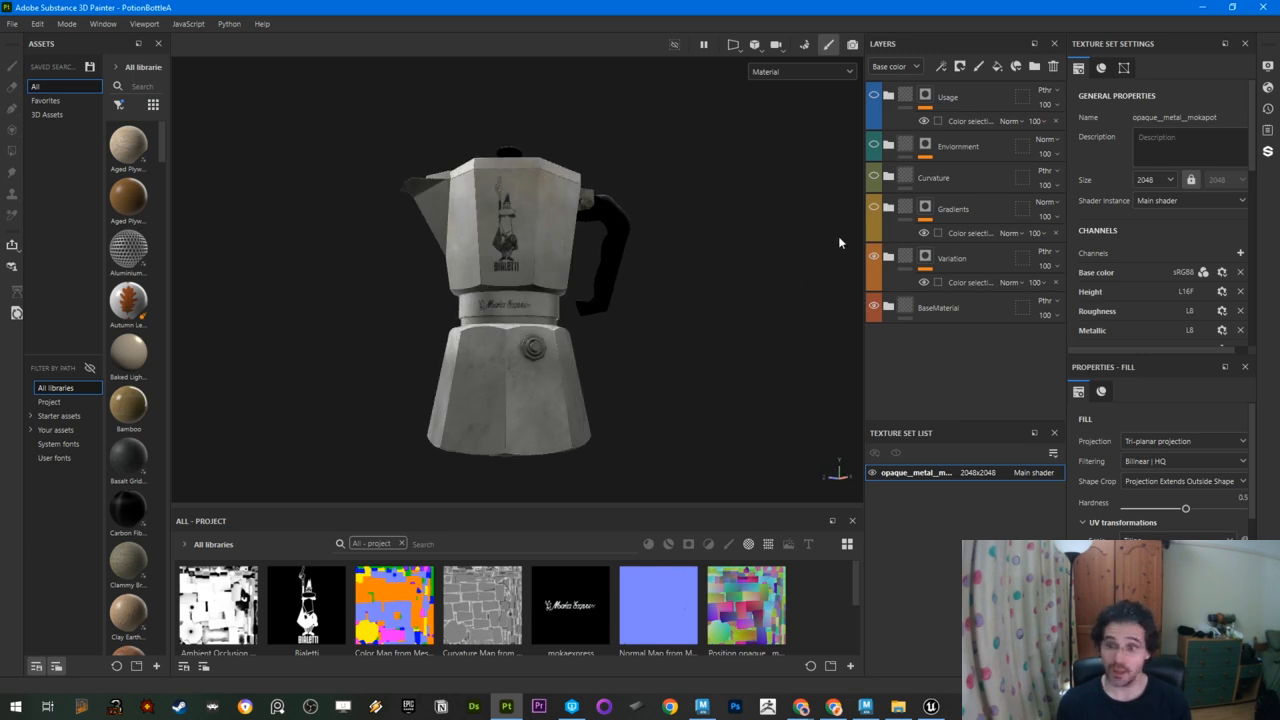
pyautogui.click(873, 207)
pyautogui.keyDown('alt'); pyautogui.moveTo(558, 479); pyautogui.dragTo(620, 428); pyautogui.keyUp('alt')
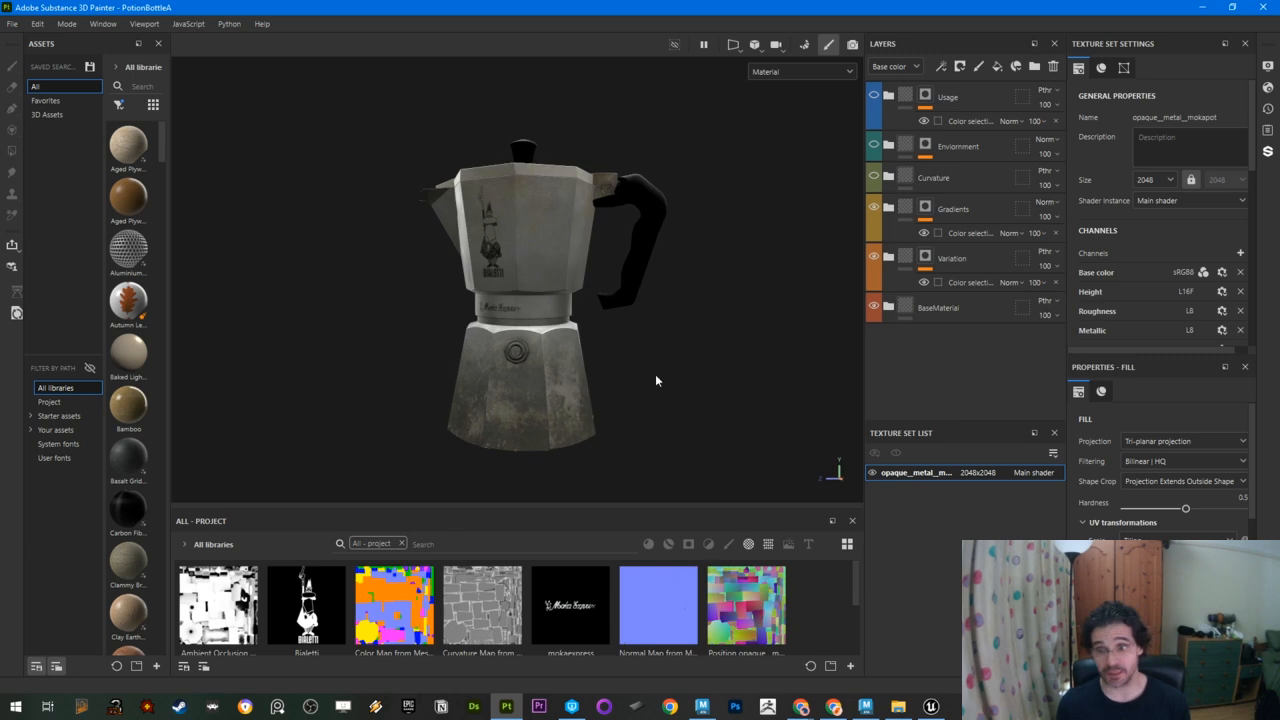
pyautogui.click(875, 178)
pyautogui.keyDown('alt'); pyautogui.moveTo(586, 271); pyautogui.dragTo(666, 309); pyautogui.keyUp('alt')
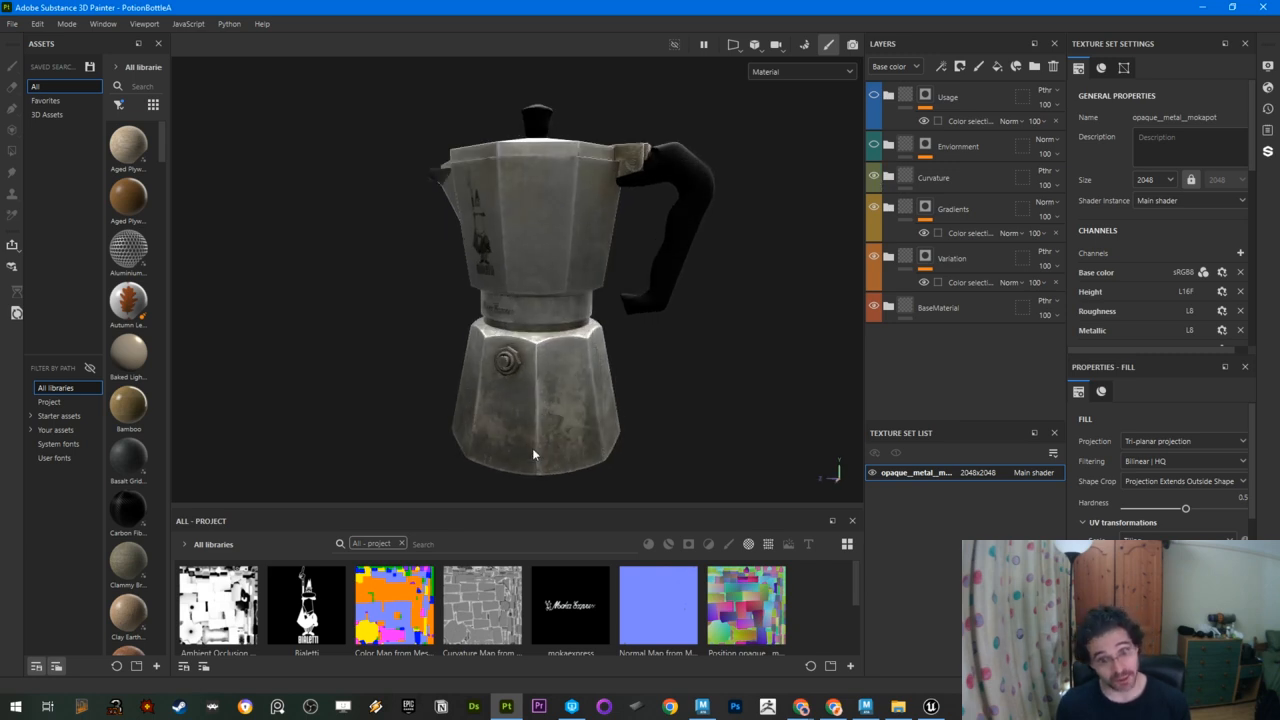
pyautogui.keyDown('alt'); pyautogui.moveTo(500, 406); pyautogui.dragTo(526, 381); pyautogui.keyUp('alt')
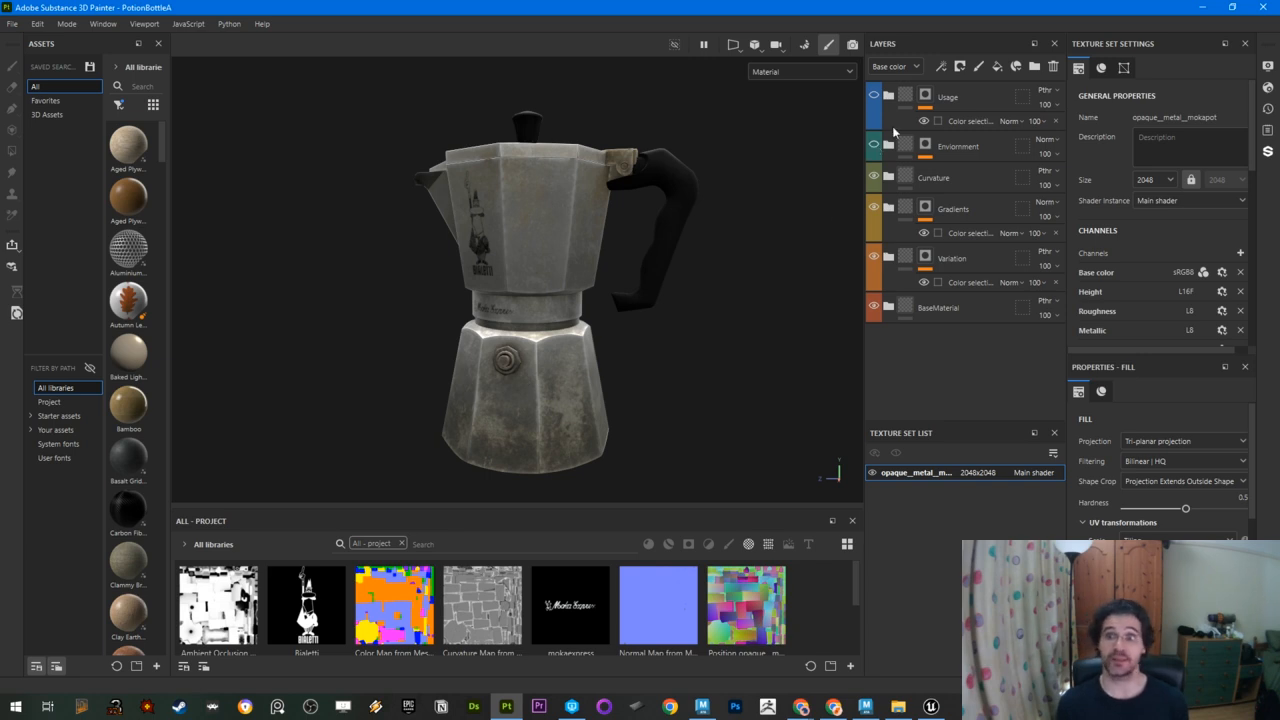
# Step: Show the Enviornment layer group and toggle its visibility to compare its effect on the moka pot
pyautogui.click(996, 148)
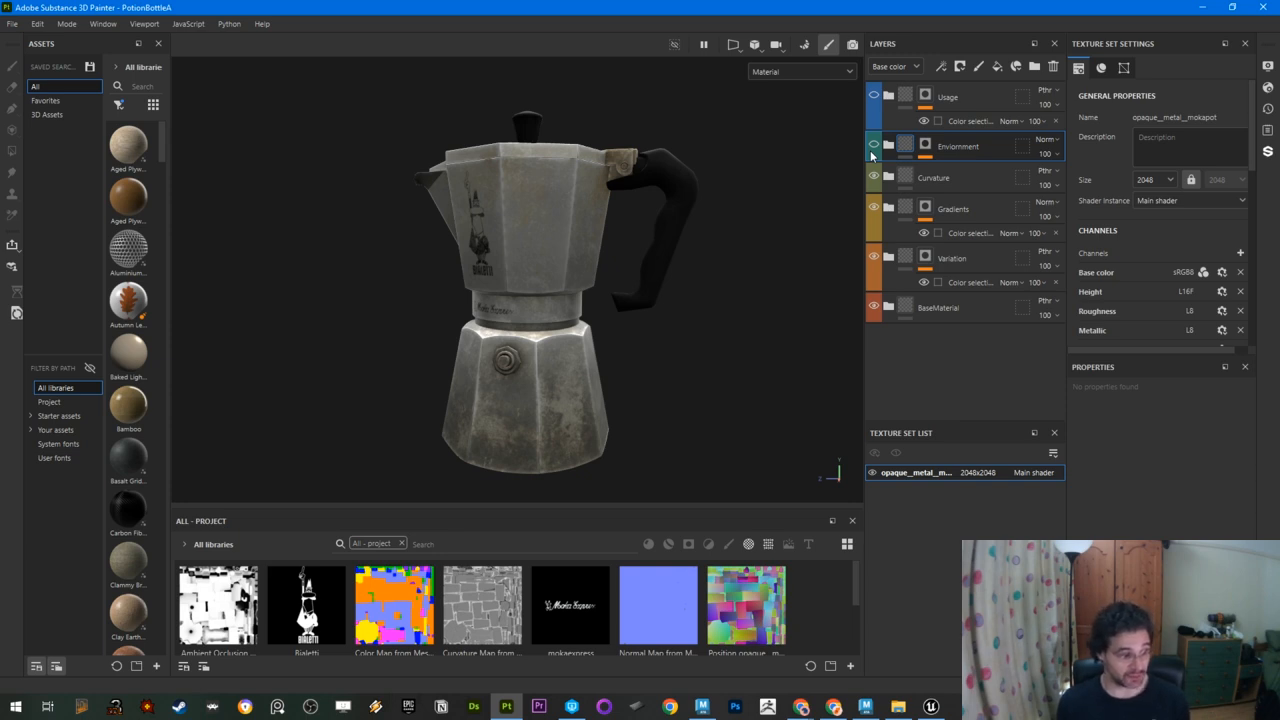
pyautogui.click(873, 146)
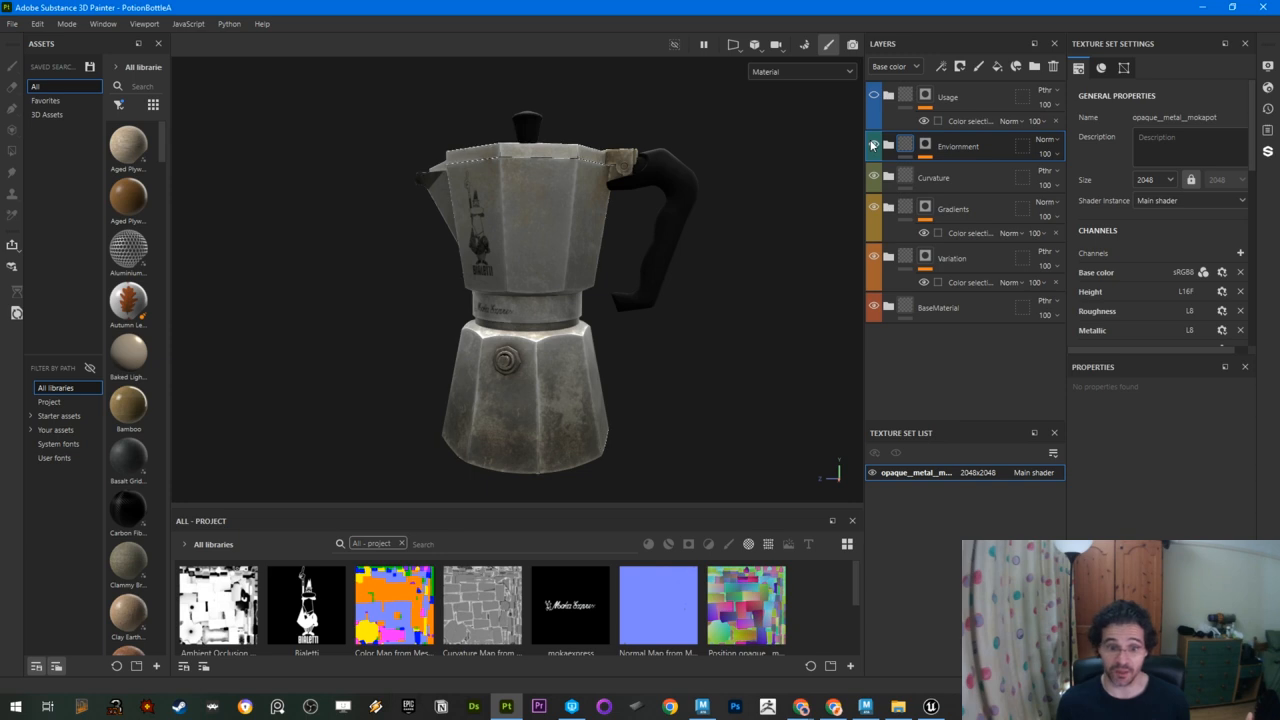
pyautogui.keyDown('alt'); pyautogui.moveTo(677, 384); pyautogui.dragTo(490, 452); pyautogui.keyUp('alt')
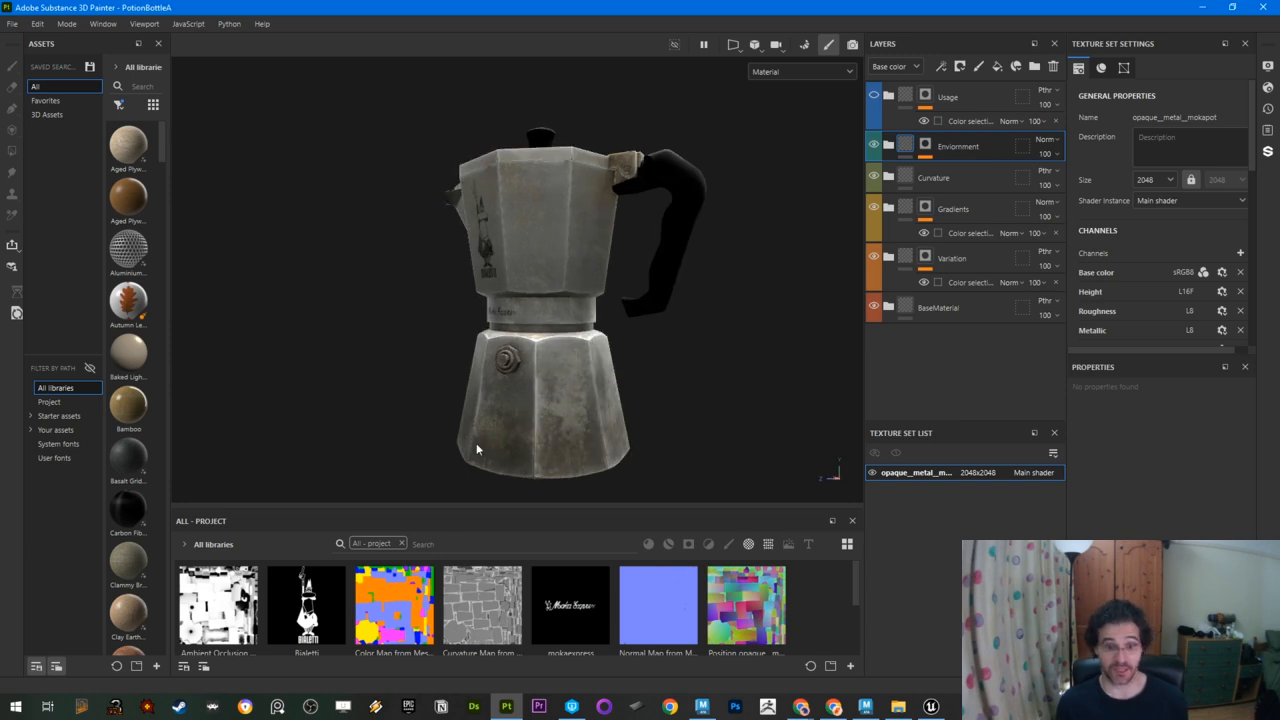
pyautogui.click(875, 148)
pyautogui.click(875, 148)
pyautogui.click(875, 149)
pyautogui.click(875, 149)
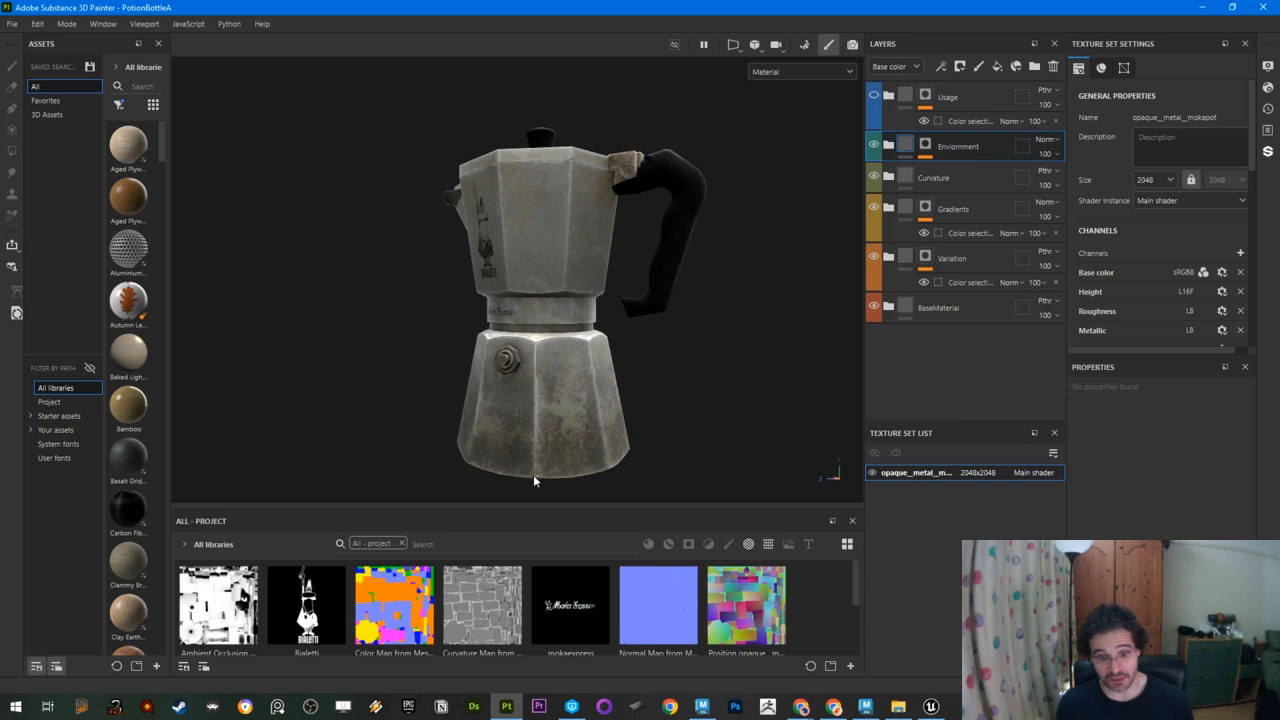
# Step: Show the Usage layer group again and inspect the fully layered moka pot from several angles
pyautogui.click(873, 97)
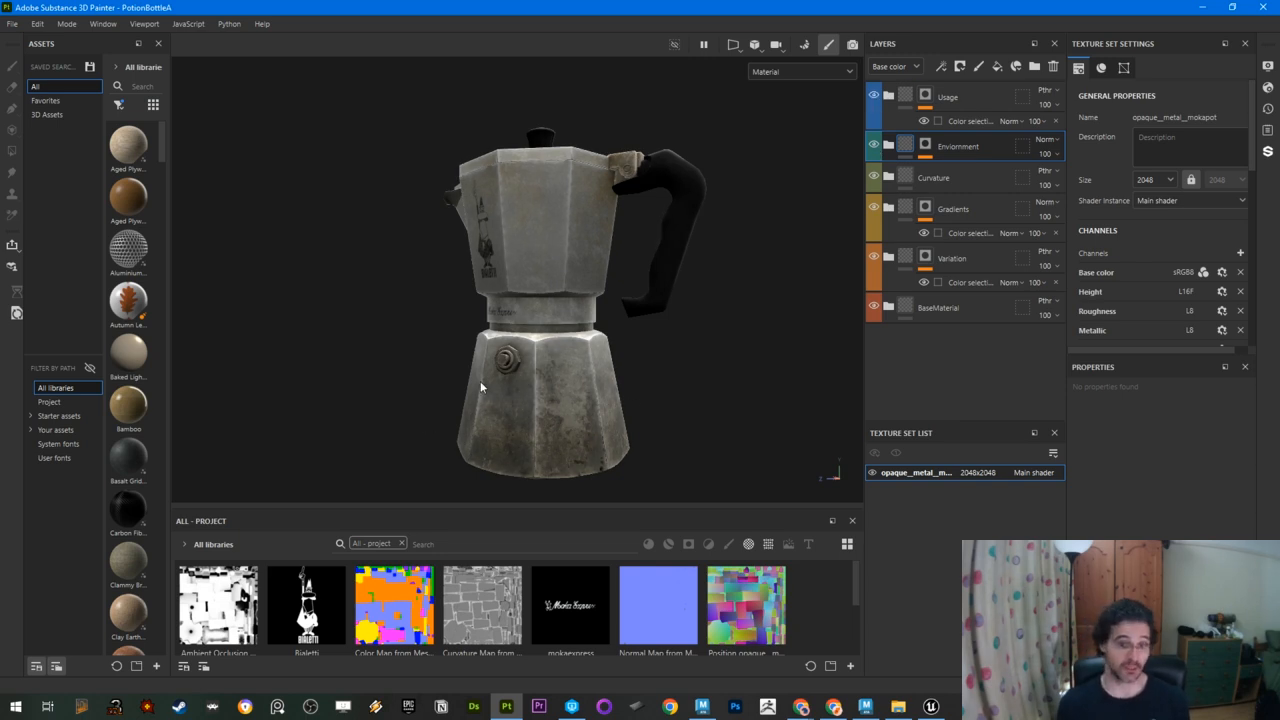
pyautogui.keyDown('alt'); pyautogui.moveTo(666, 358); pyautogui.dragTo(673, 420); pyautogui.keyUp('alt')
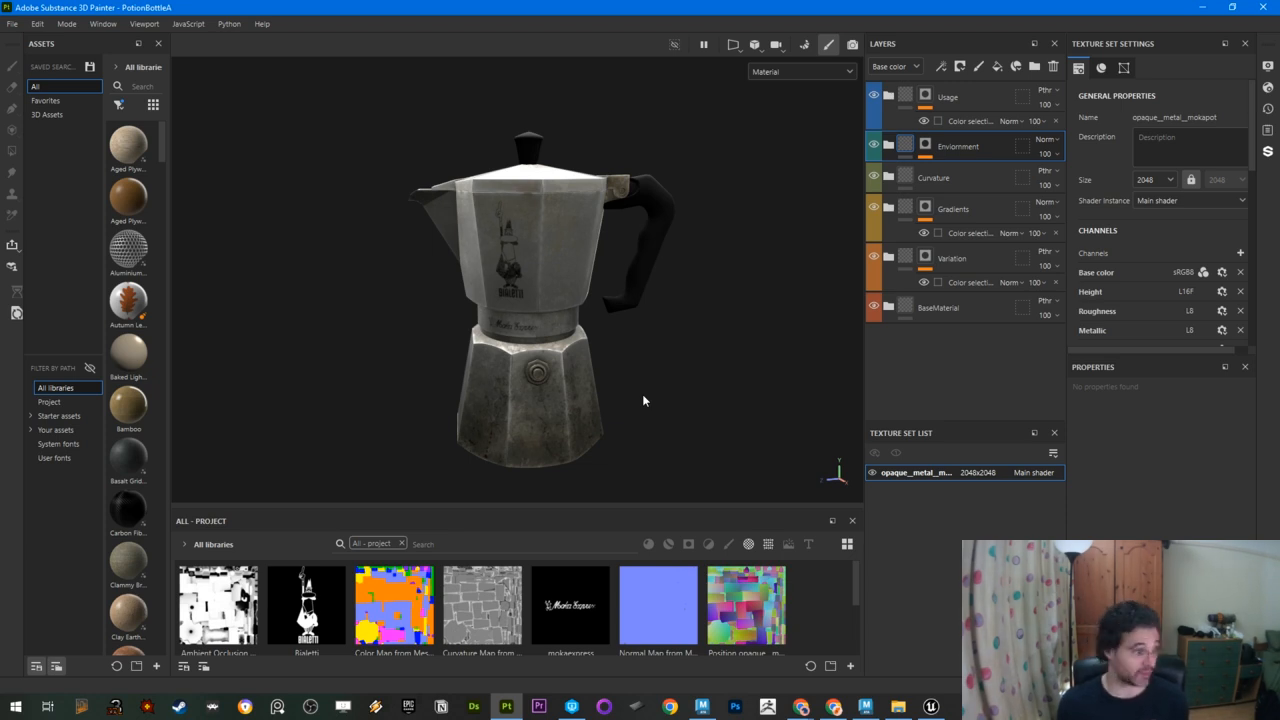
pyautogui.keyDown('alt'); pyautogui.moveTo(647, 316); pyautogui.dragTo(538, 296); pyautogui.keyUp('alt')
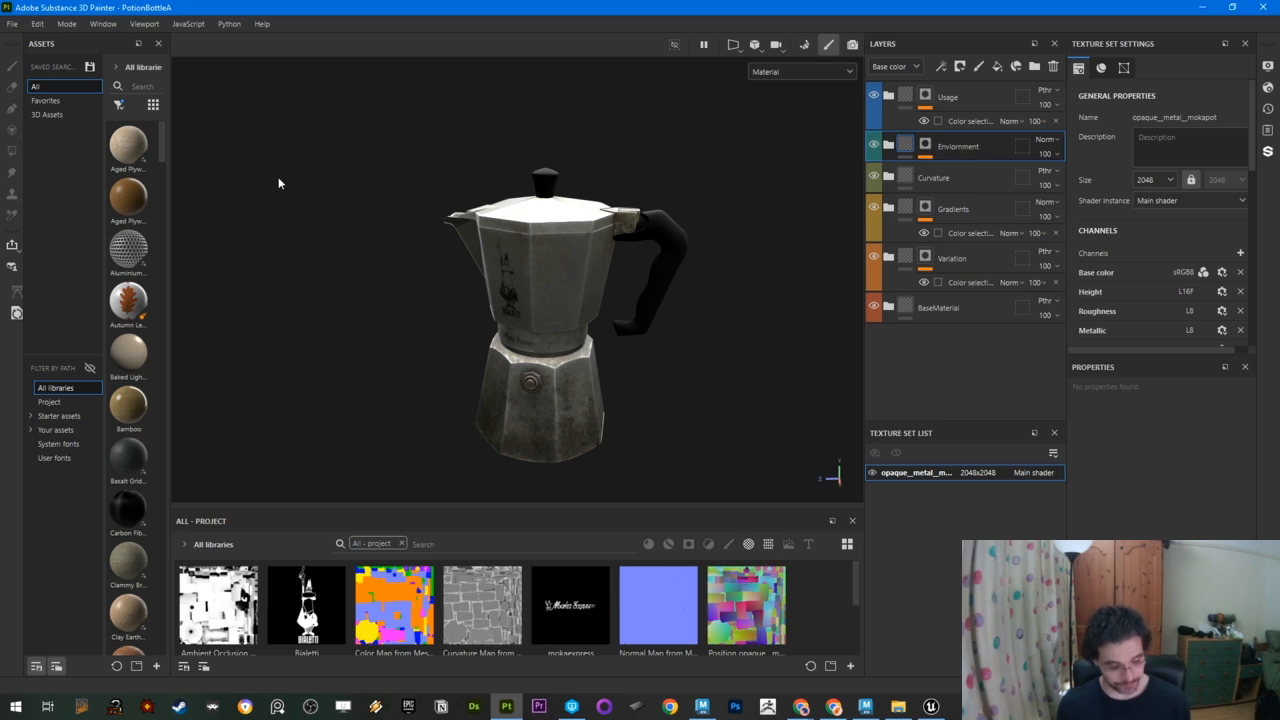
pyautogui.click(12, 23)
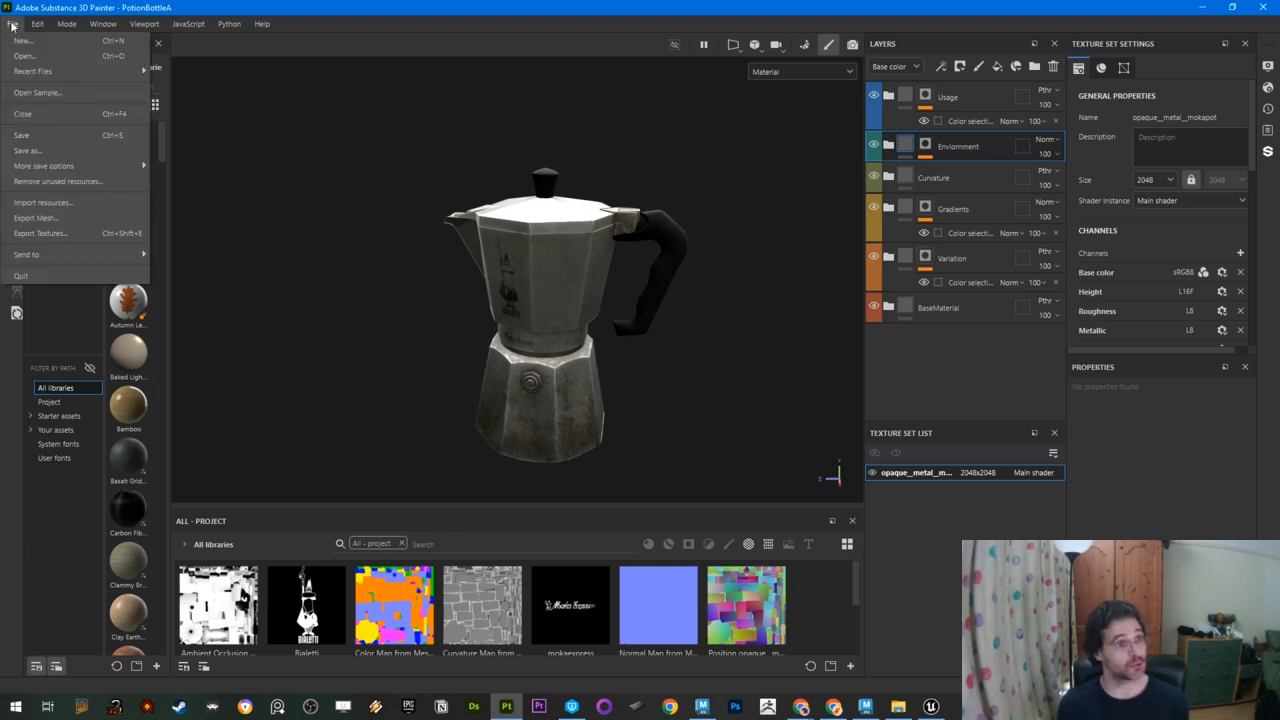
pyautogui.click(131, 235)
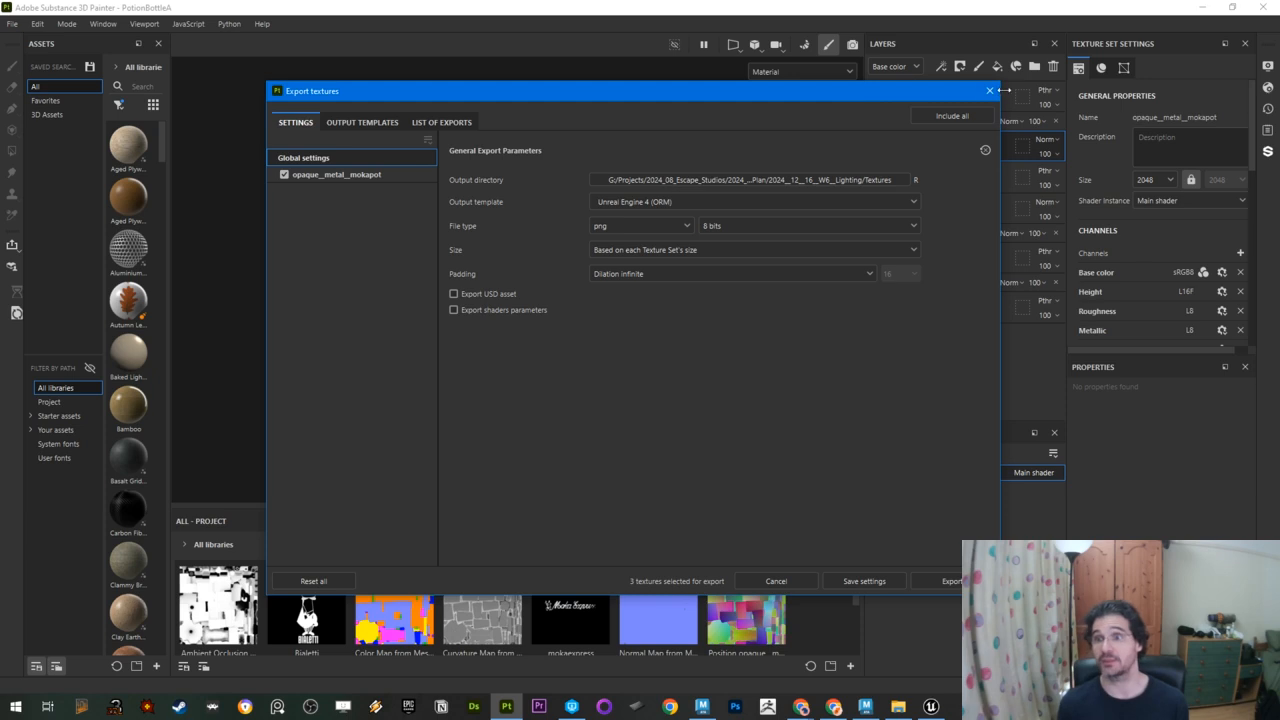
pyautogui.click(990, 92)
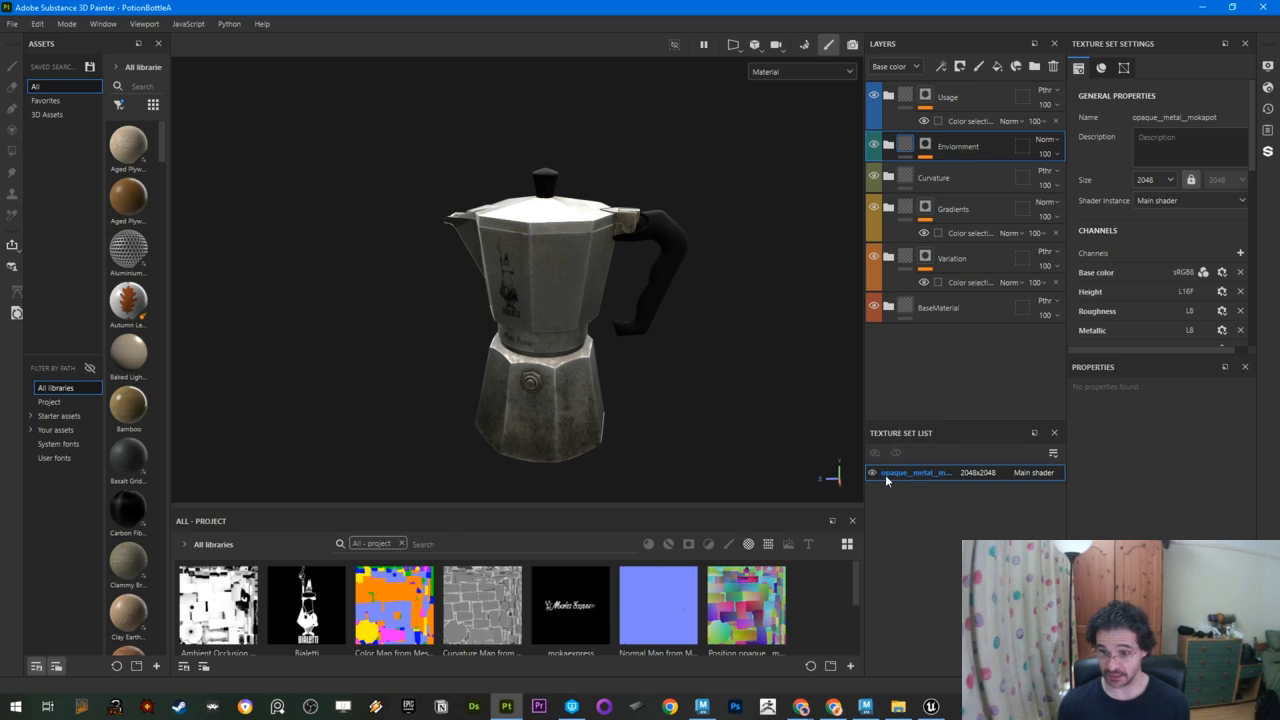
# Step: Rename the moka pot's texture set to PotionBottleA
pyautogui.doubleClick(893, 479)
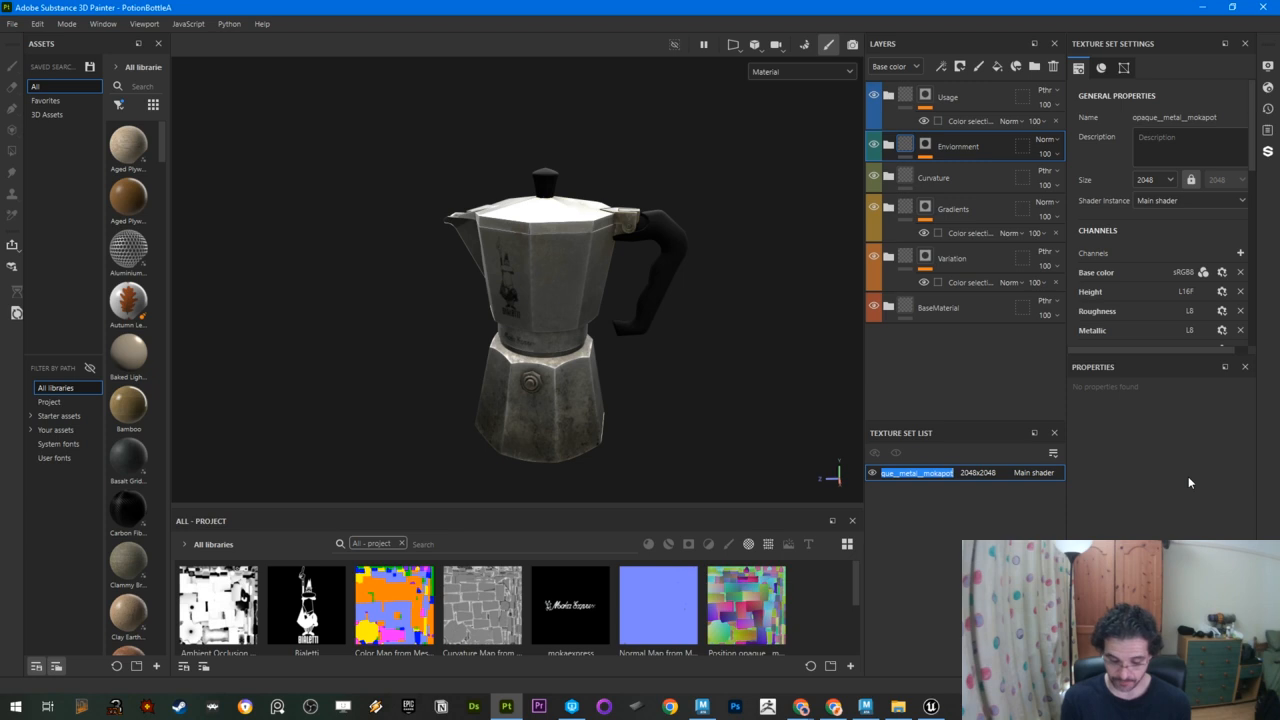
pyautogui.write('M')
pyautogui.press('BackSpace')
pyautogui.write('Potion')
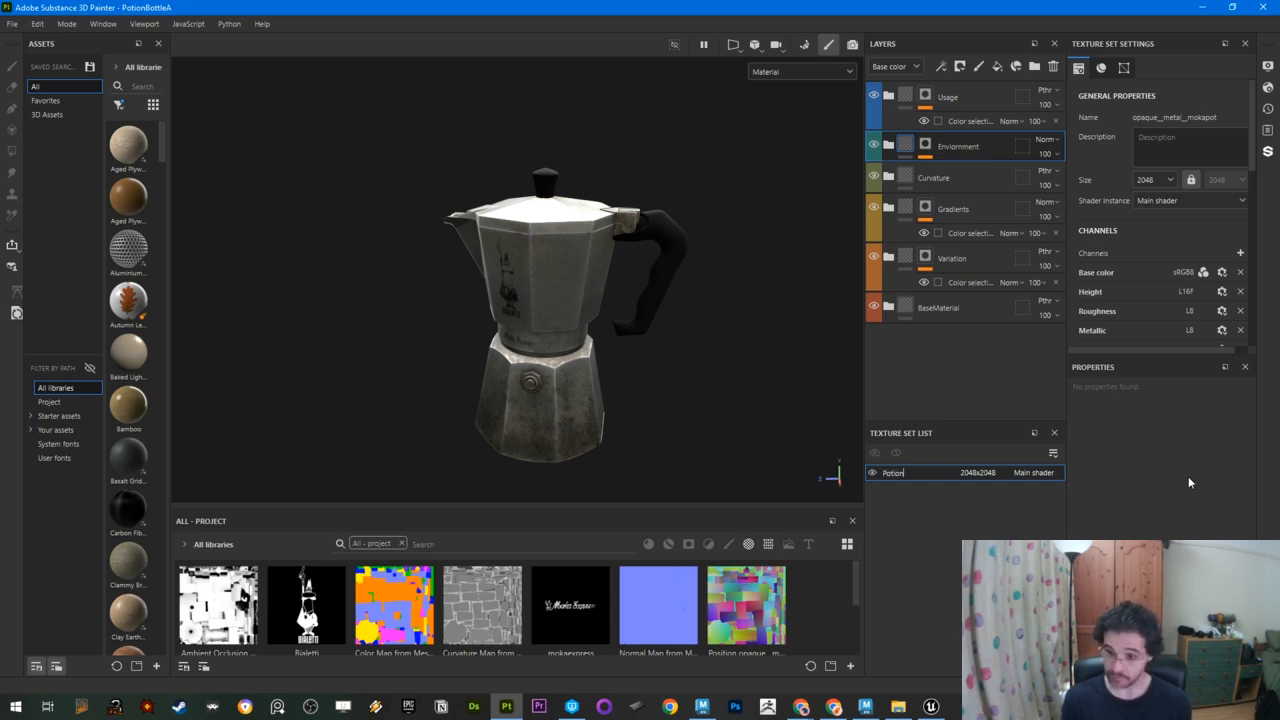
pyautogui.write('Bottle')
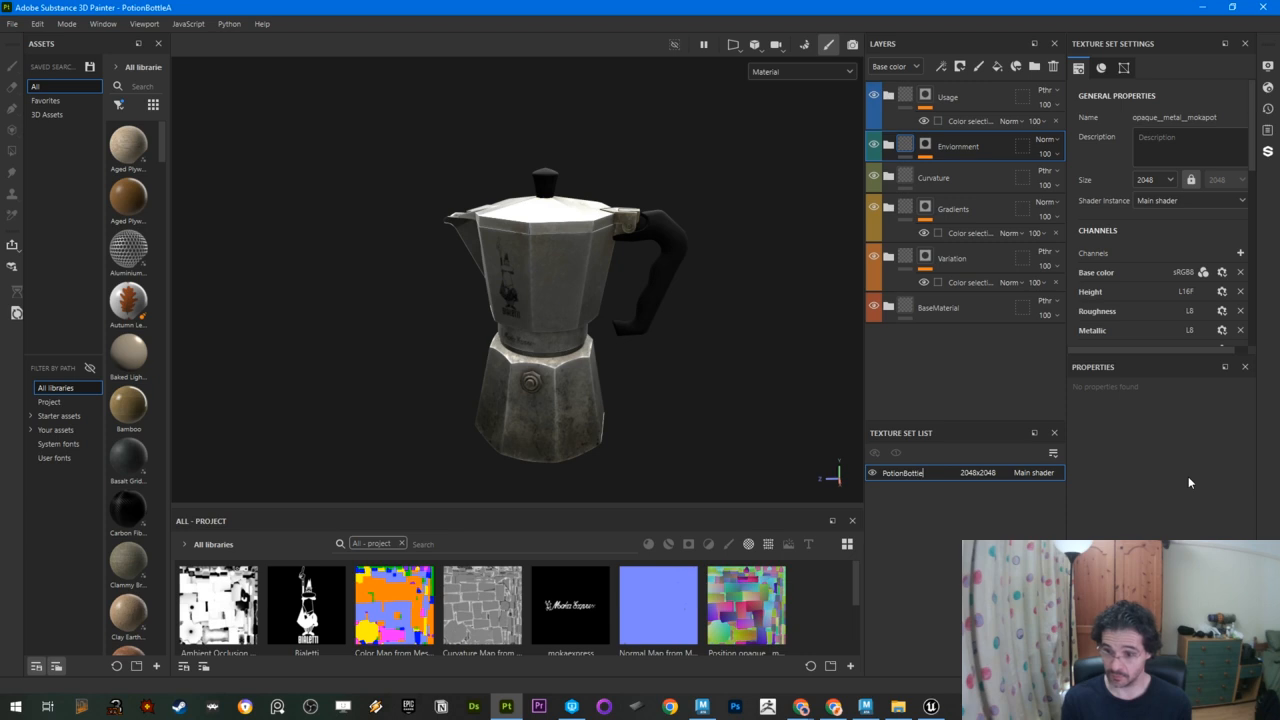
pyautogui.write('A')
pyautogui.press('Return')
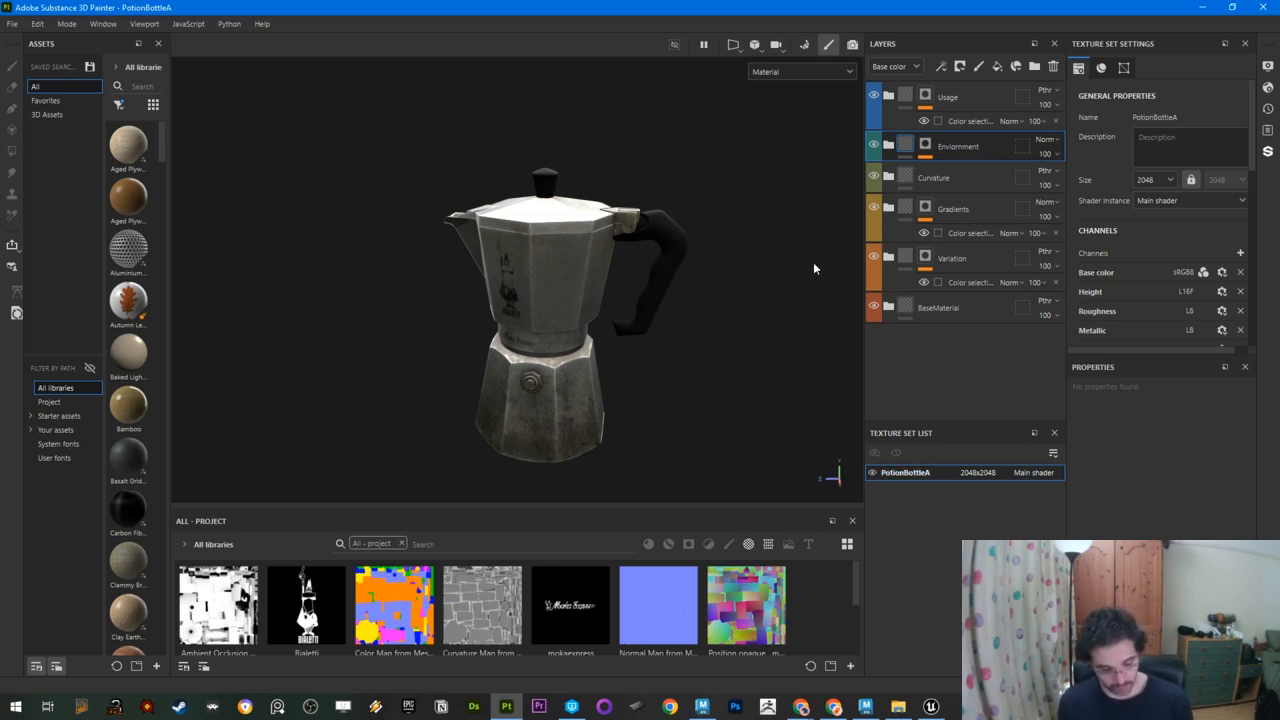
# Step: Open the texture export settings and set the export file type to targa
pyautogui.hotkey('ctrl', 'shift', 'e')
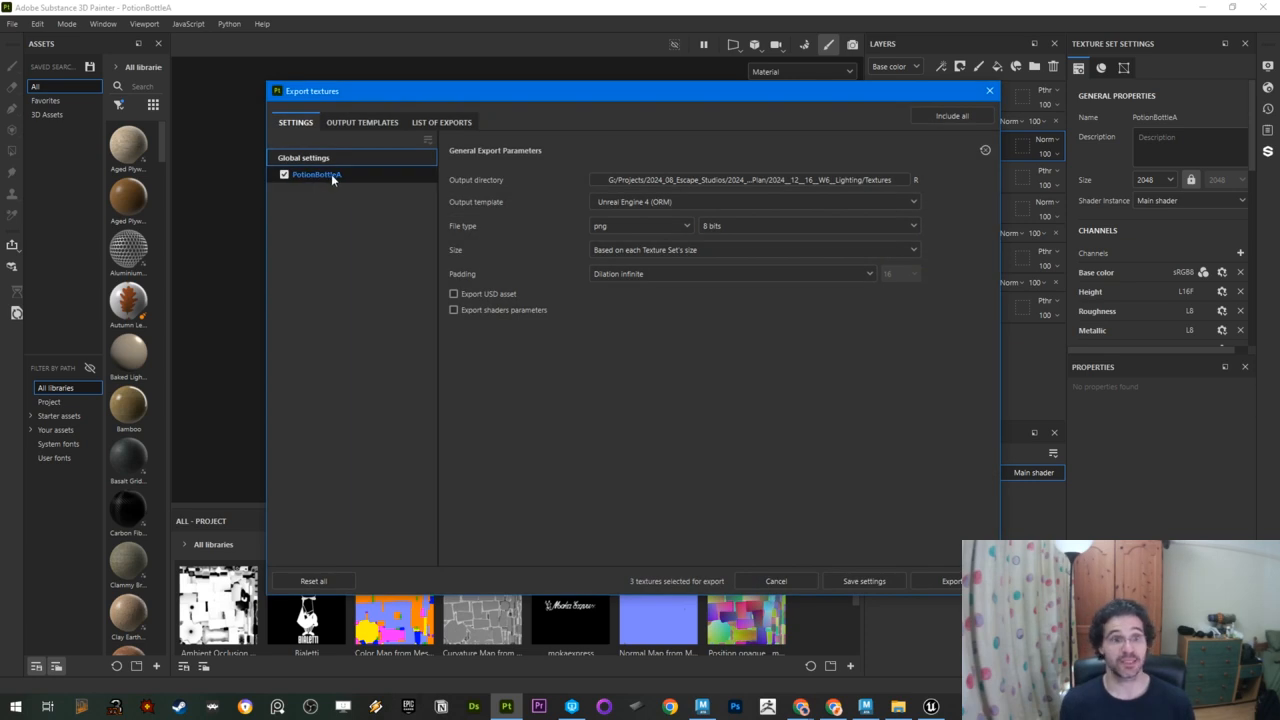
pyautogui.click(368, 124)
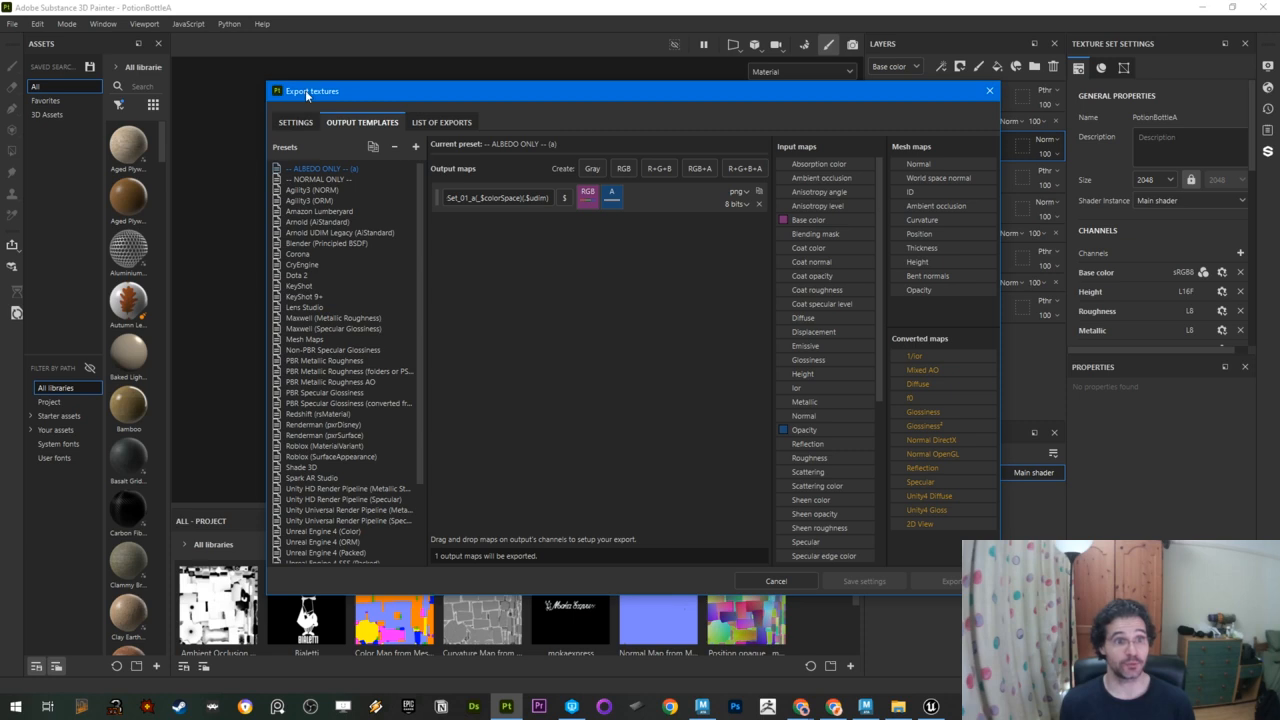
pyautogui.moveTo(336, 91); pyautogui.dragTo(301, 111)
pyautogui.click(258, 142)
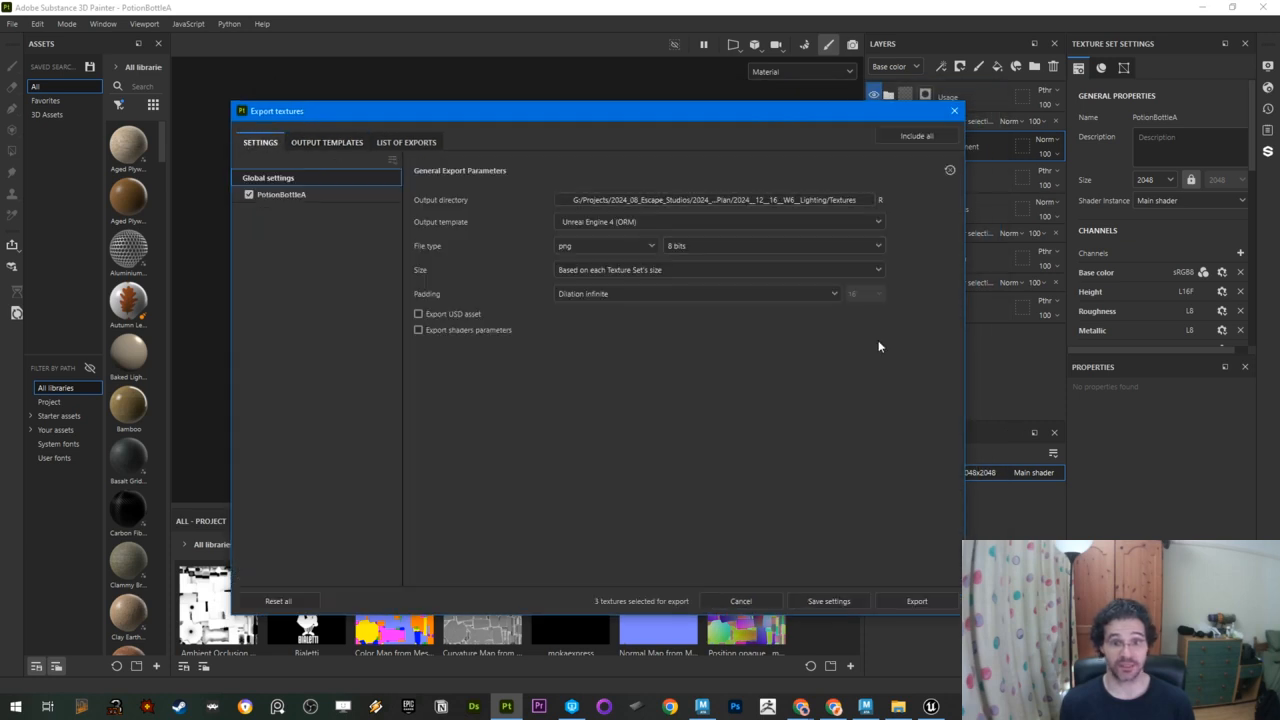
pyautogui.click(651, 246)
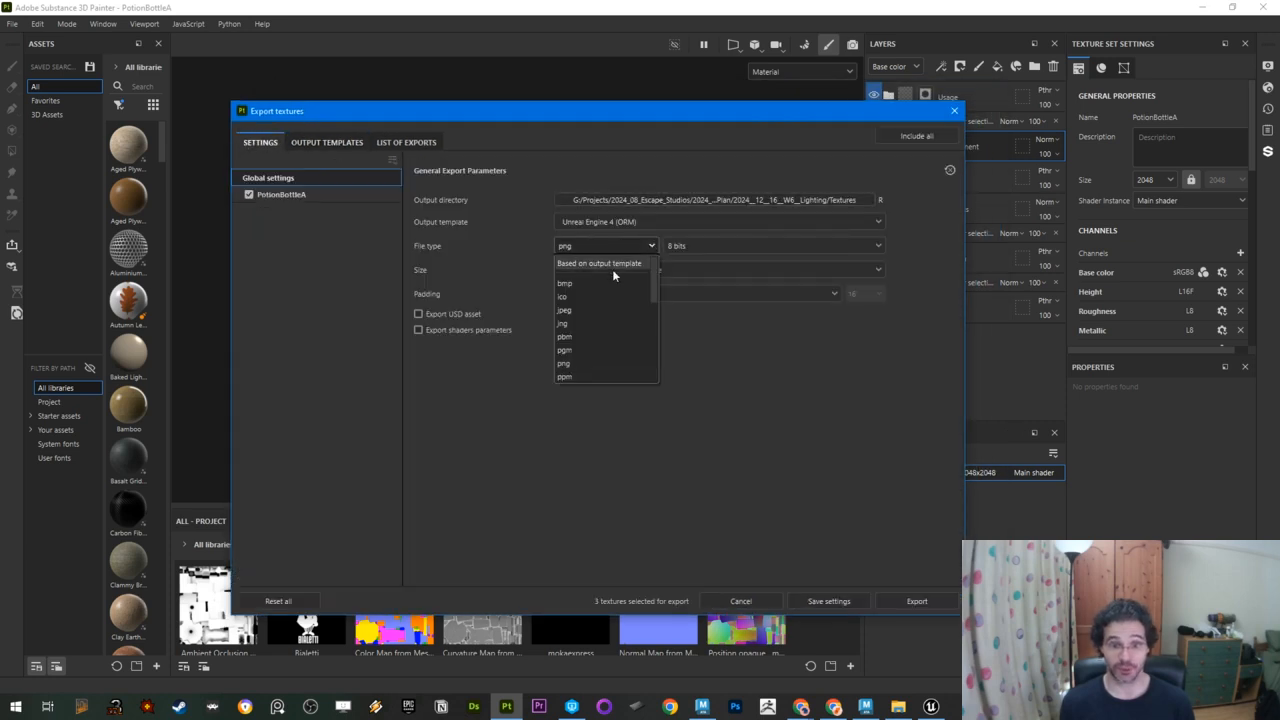
pyautogui.scroll(-5, 603, 350)
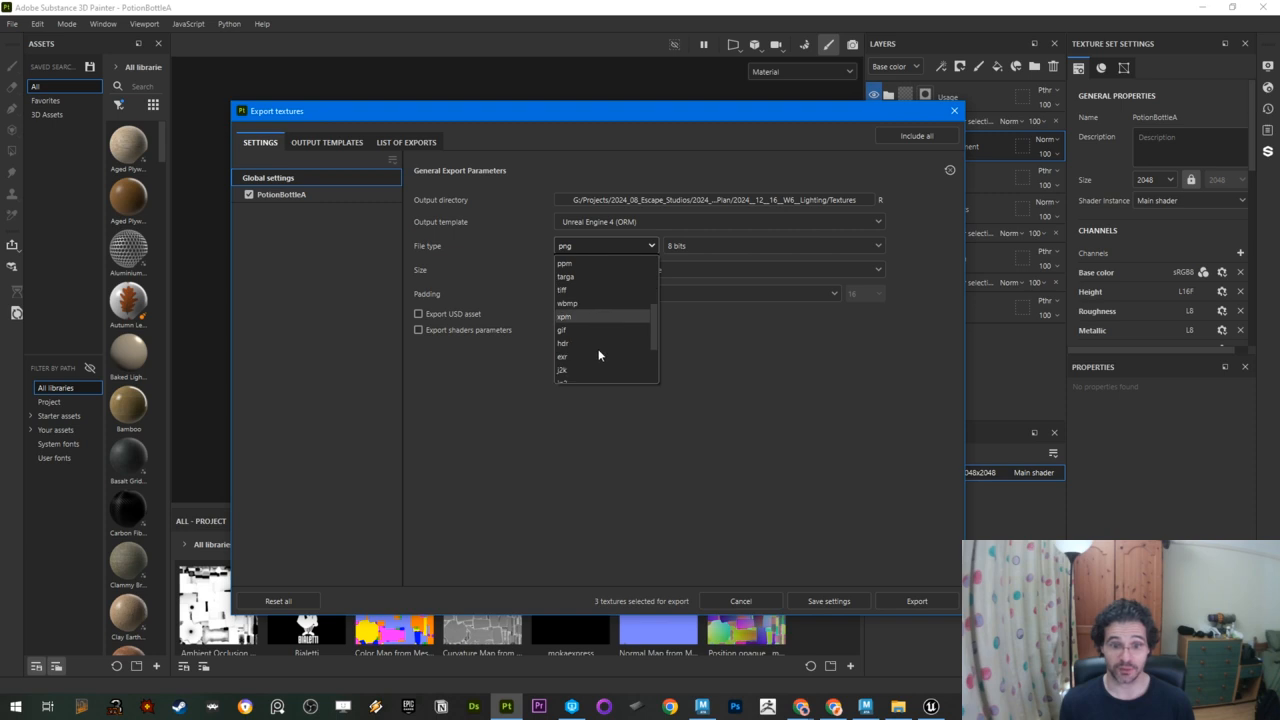
pyautogui.scroll(2, 597, 348)
pyautogui.click(596, 264)
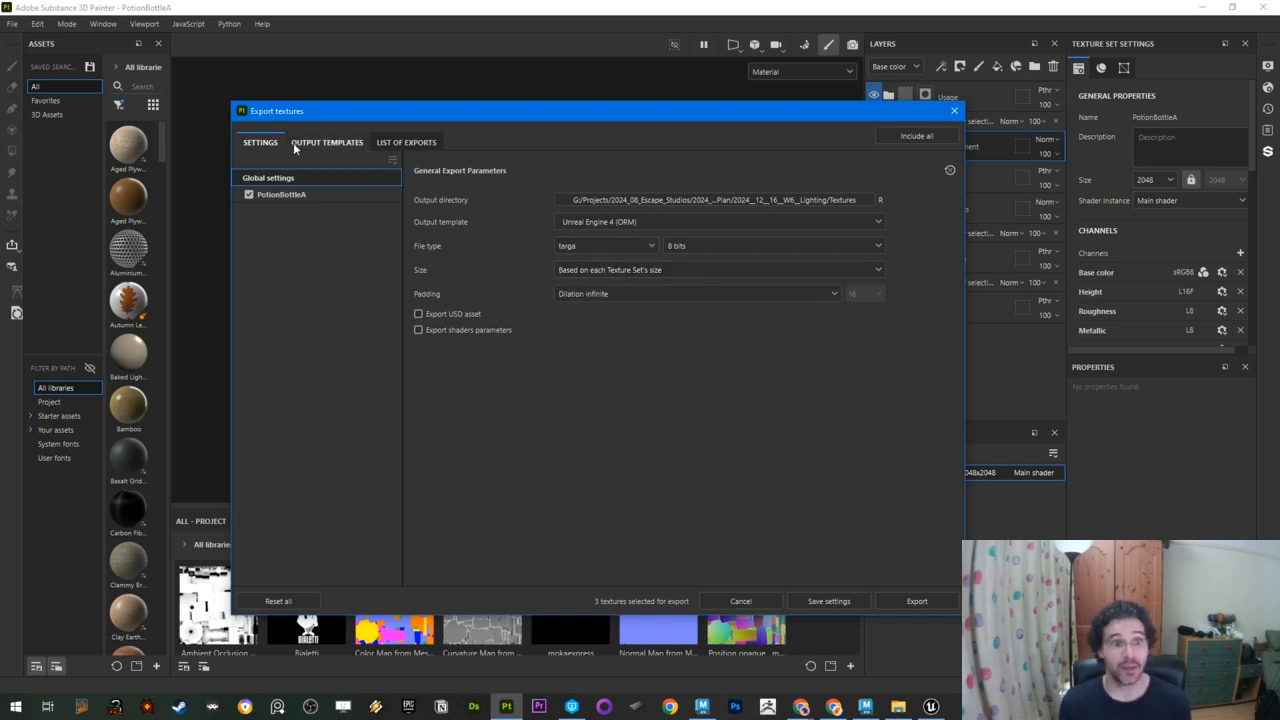
# Step: Display the Unreal Engine 4 (Packed) output template and widen the export window so its full output map names are readable
pyautogui.click(307, 142)
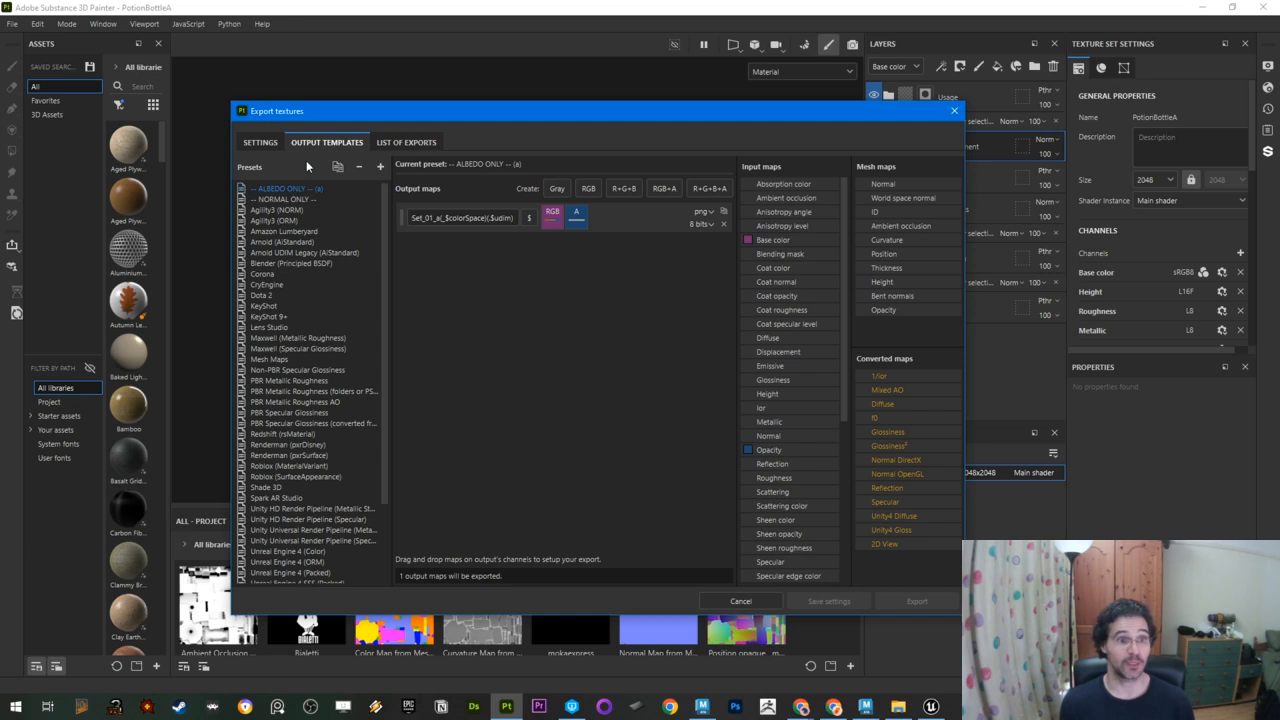
pyautogui.scroll(-3, 308, 250)
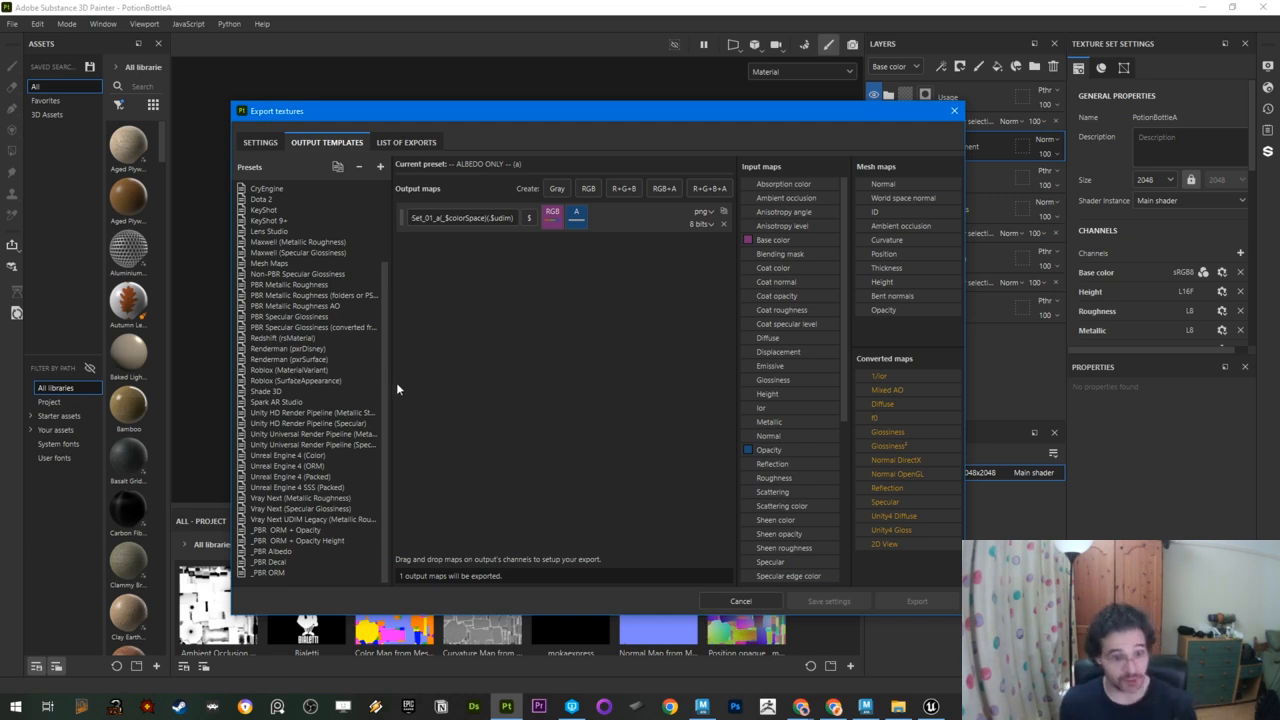
pyautogui.moveTo(392, 385); pyautogui.dragTo(484, 391)
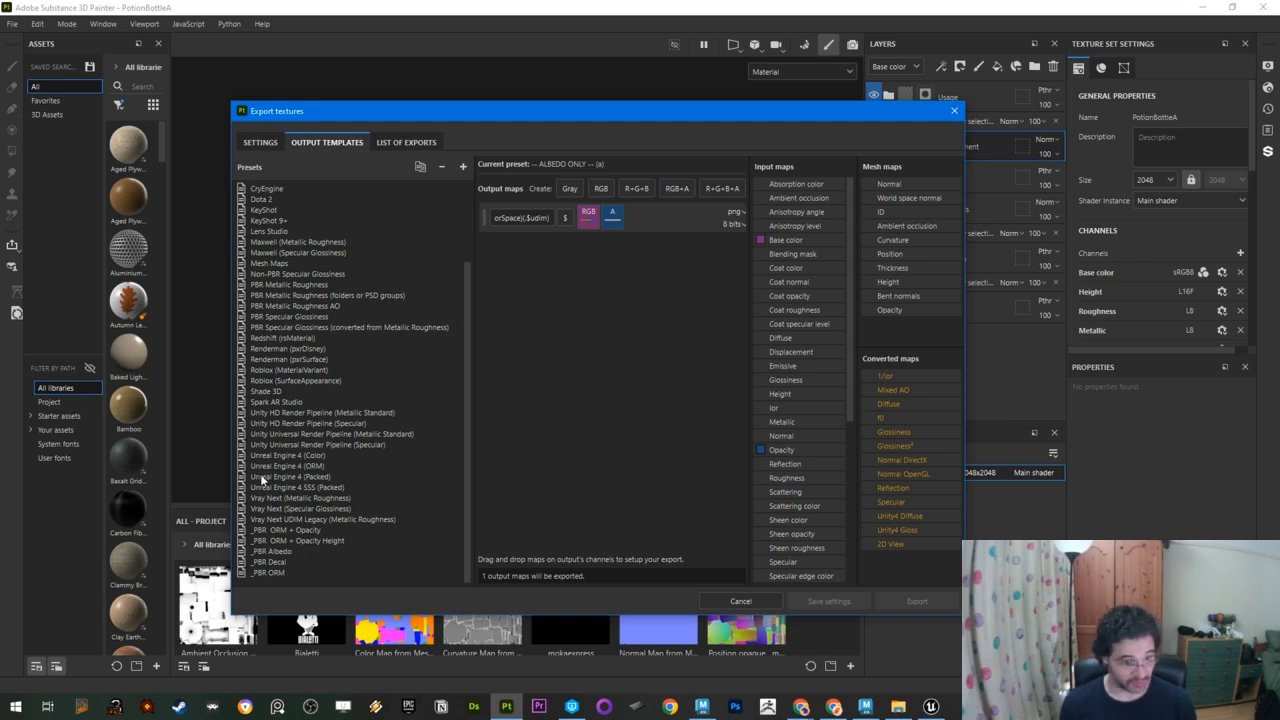
pyautogui.click(258, 477)
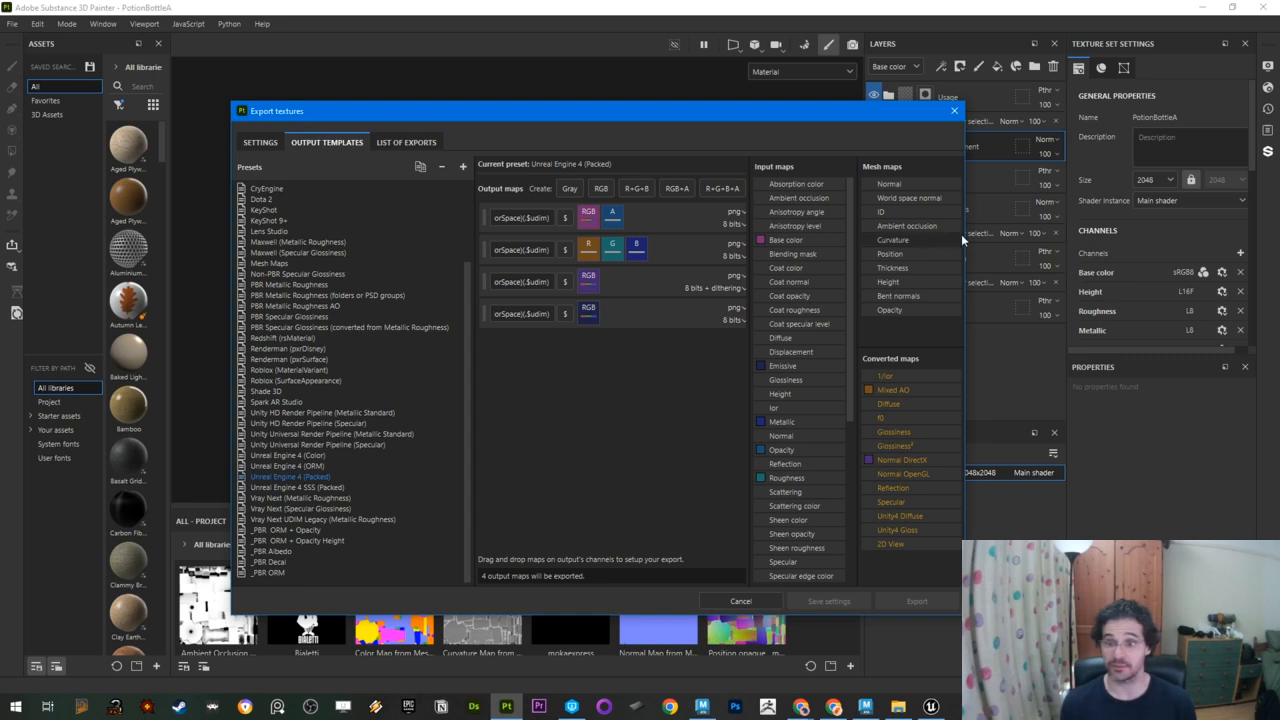
pyautogui.moveTo(965, 232); pyautogui.dragTo(1185, 232)
pyautogui.moveTo(471, 250); pyautogui.dragTo(409, 260)
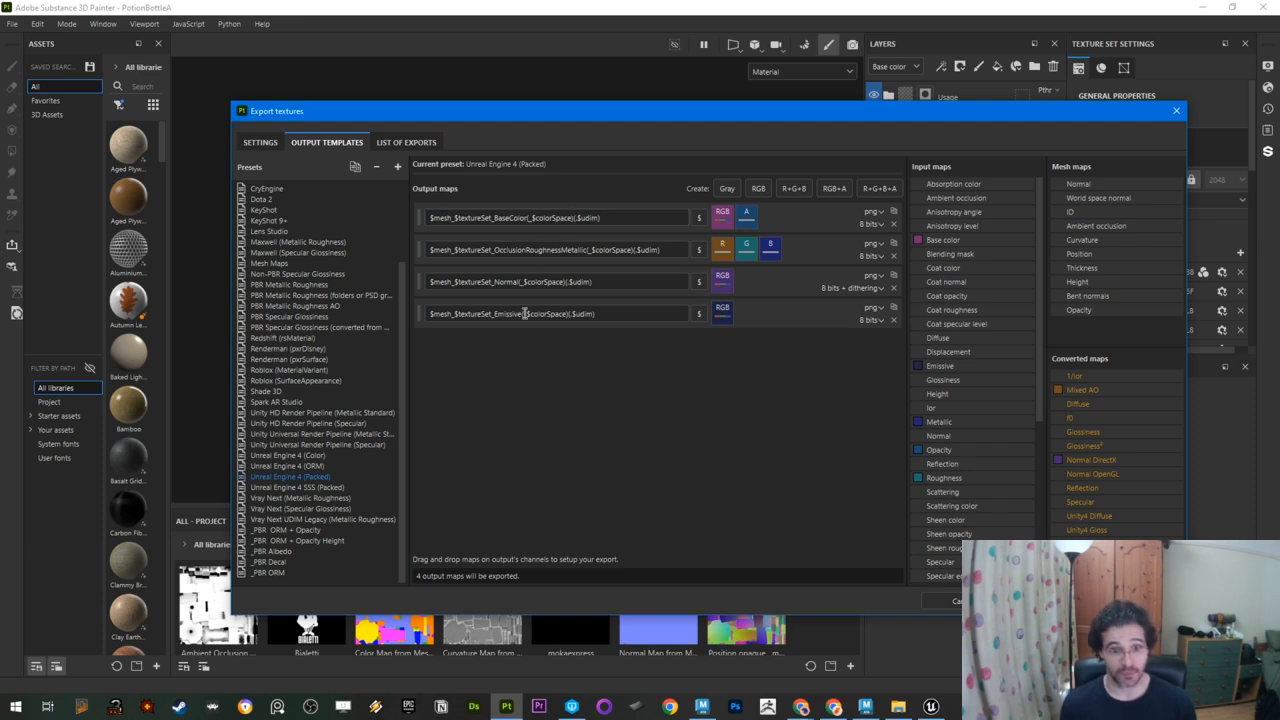
# Step: Examine the map-type suffixes in the packed template's base color, occlusion-roughness-metallic, normal and emissive output names
pyautogui.click(493, 218)
pyautogui.moveTo(493, 218); pyautogui.dragTo(588, 250)
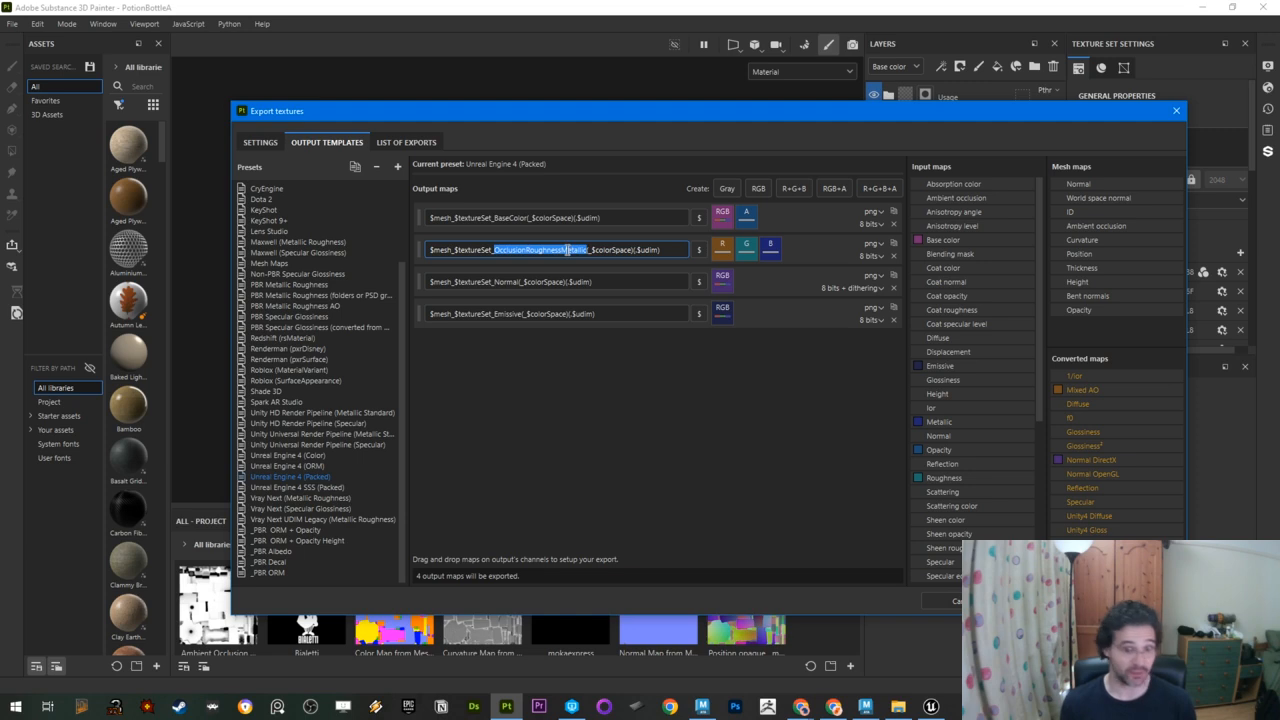
pyautogui.moveTo(493, 282); pyautogui.dragTo(522, 314)
pyautogui.click(515, 419)
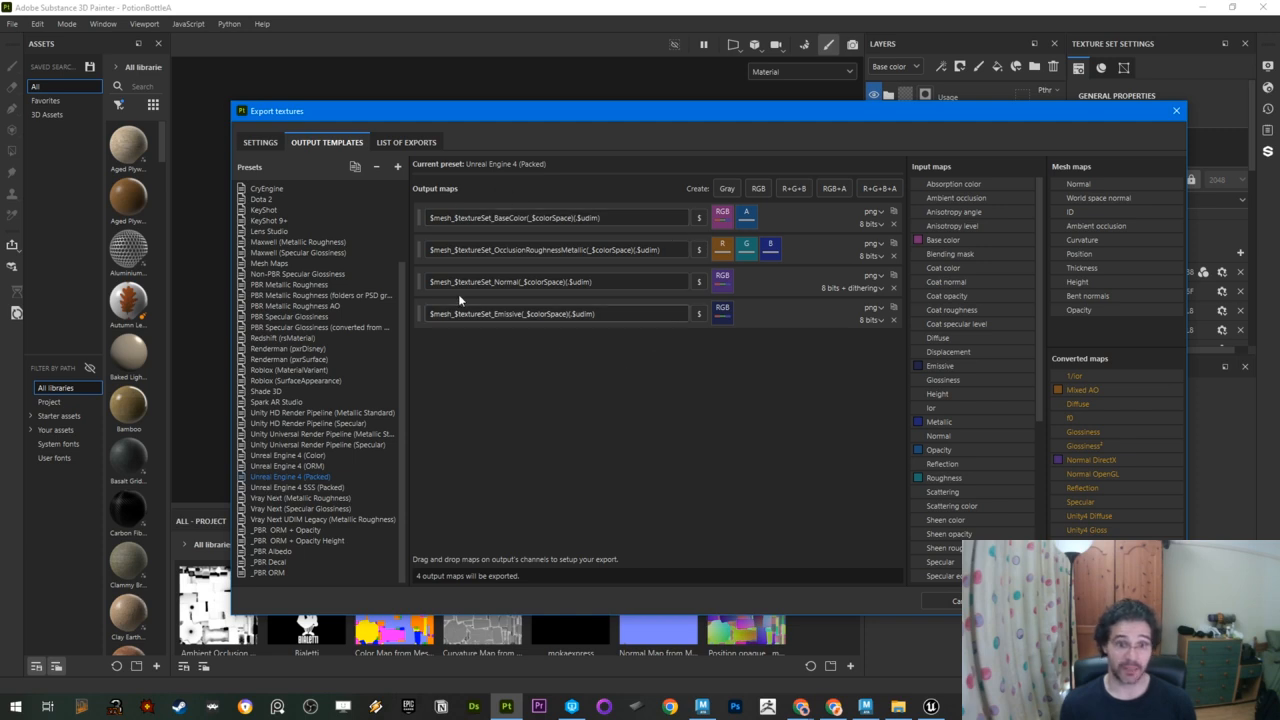
pyautogui.click(493, 218)
pyautogui.doubleClick(508, 218)
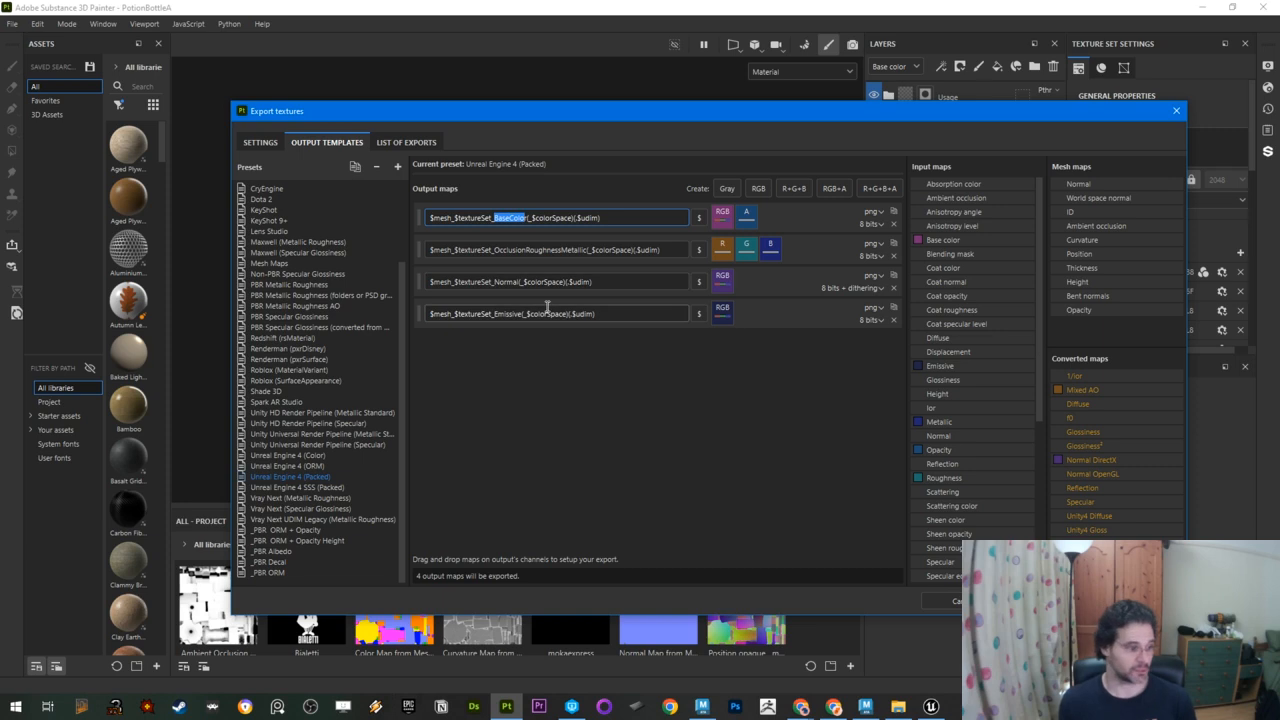
pyautogui.moveTo(494, 250); pyautogui.dragTo(587, 252)
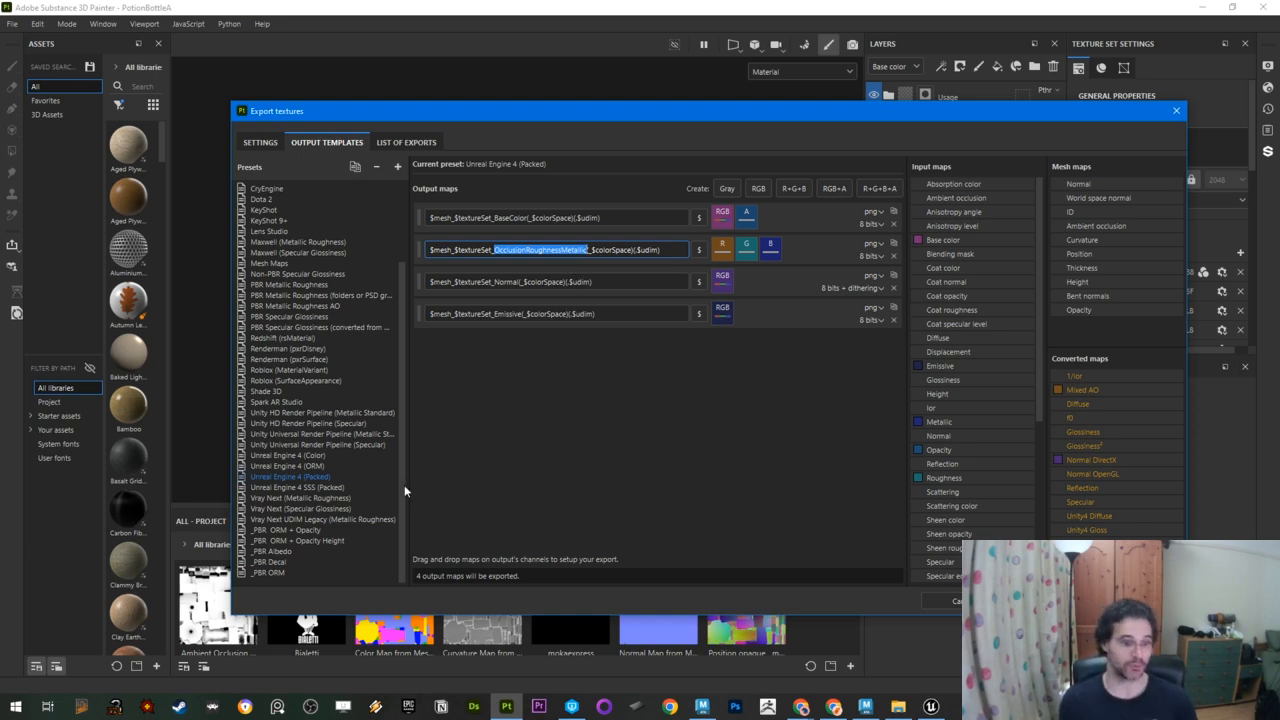
# Step: Duplicate the Unreal Engine 4 (Packed) output template and name the copy _UE5_ORM
pyautogui.click(275, 479)
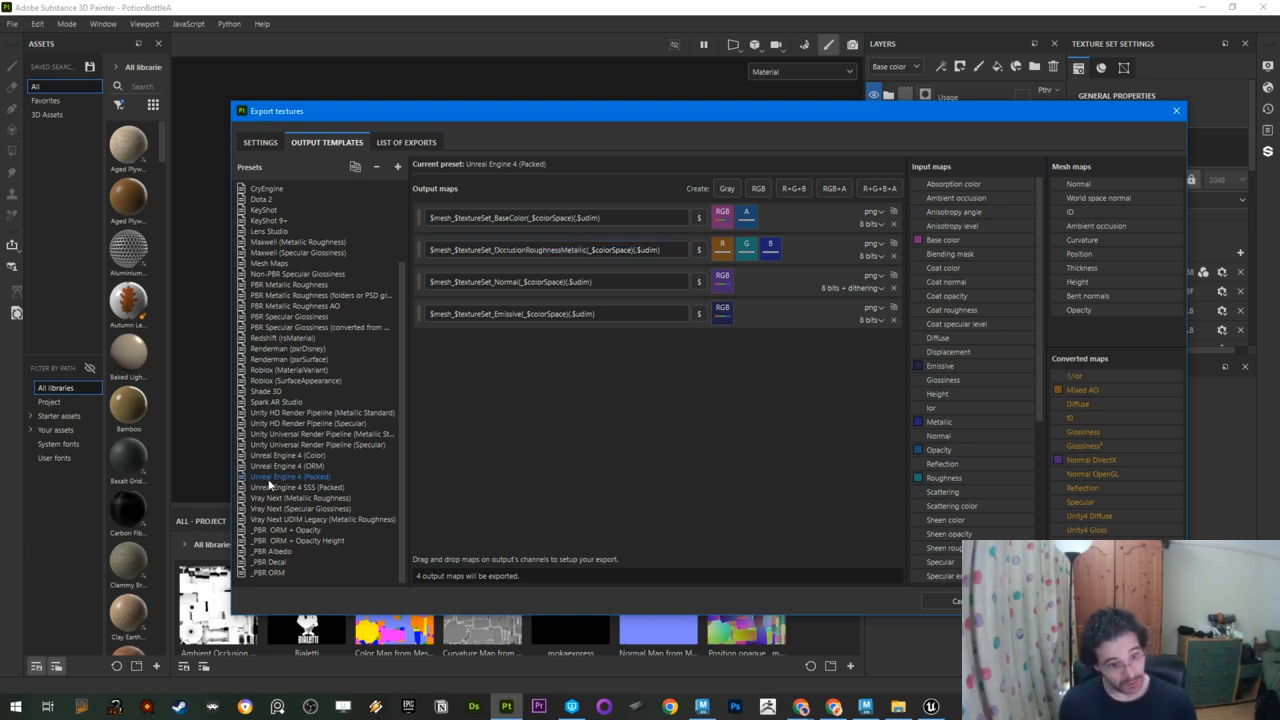
pyautogui.click(355, 168)
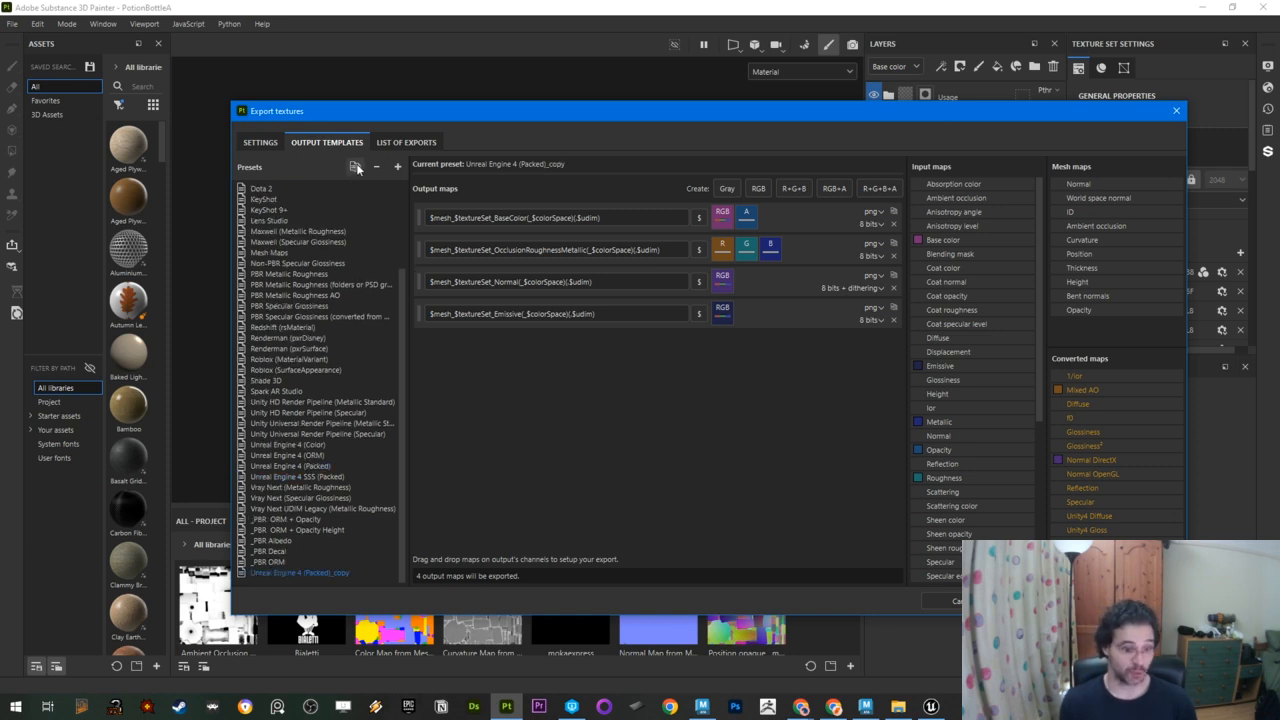
pyautogui.doubleClick(315, 575)
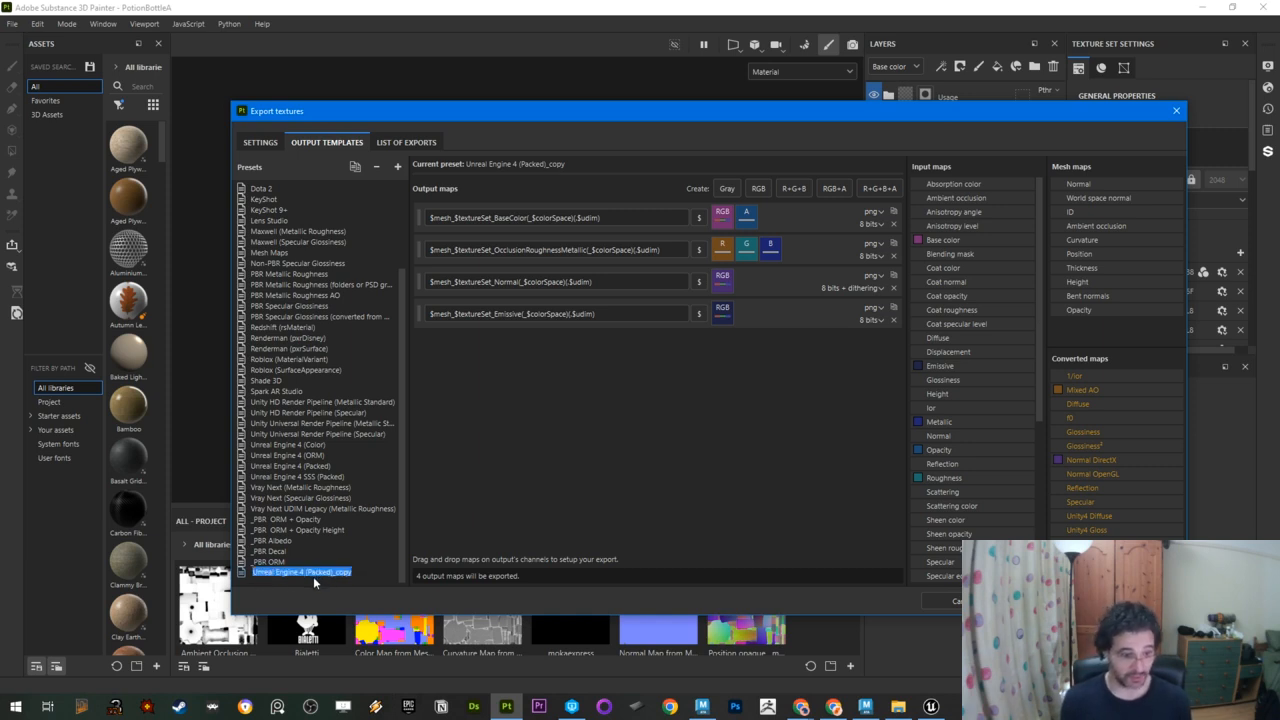
pyautogui.press('BackSpace')
pyautogui.write('_')
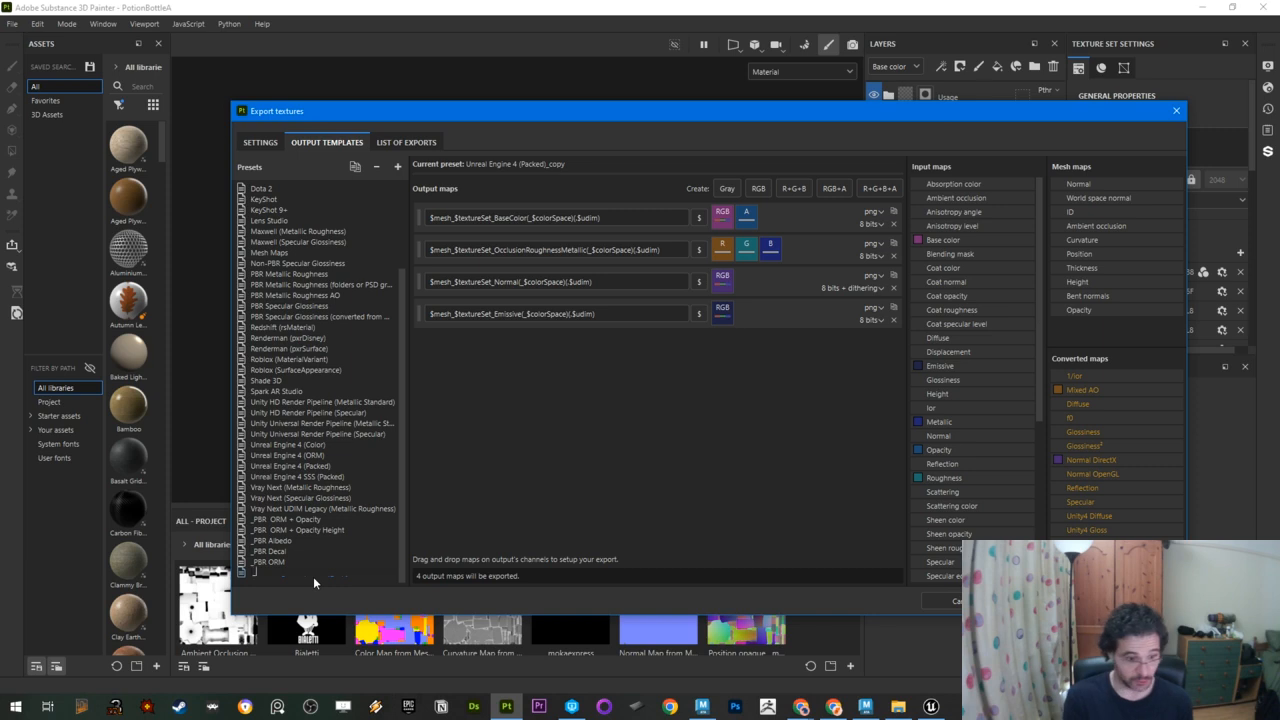
pyautogui.write('UE')
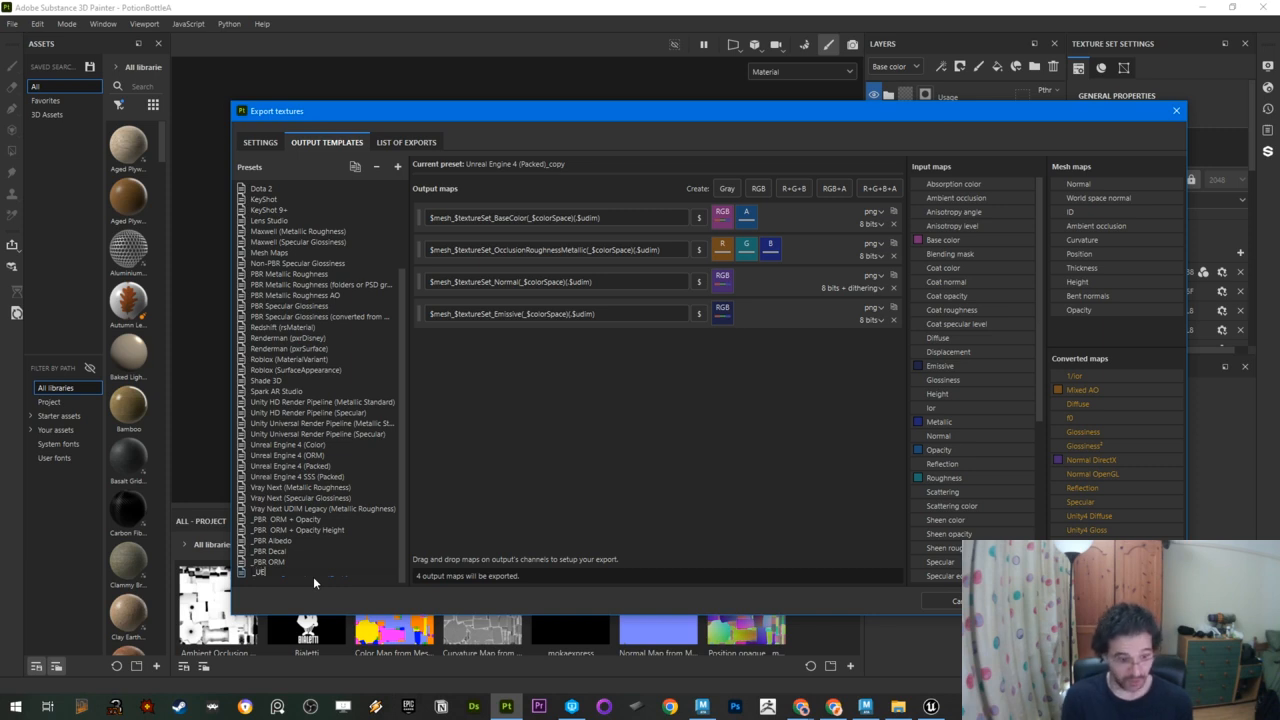
pyautogui.write('5_')
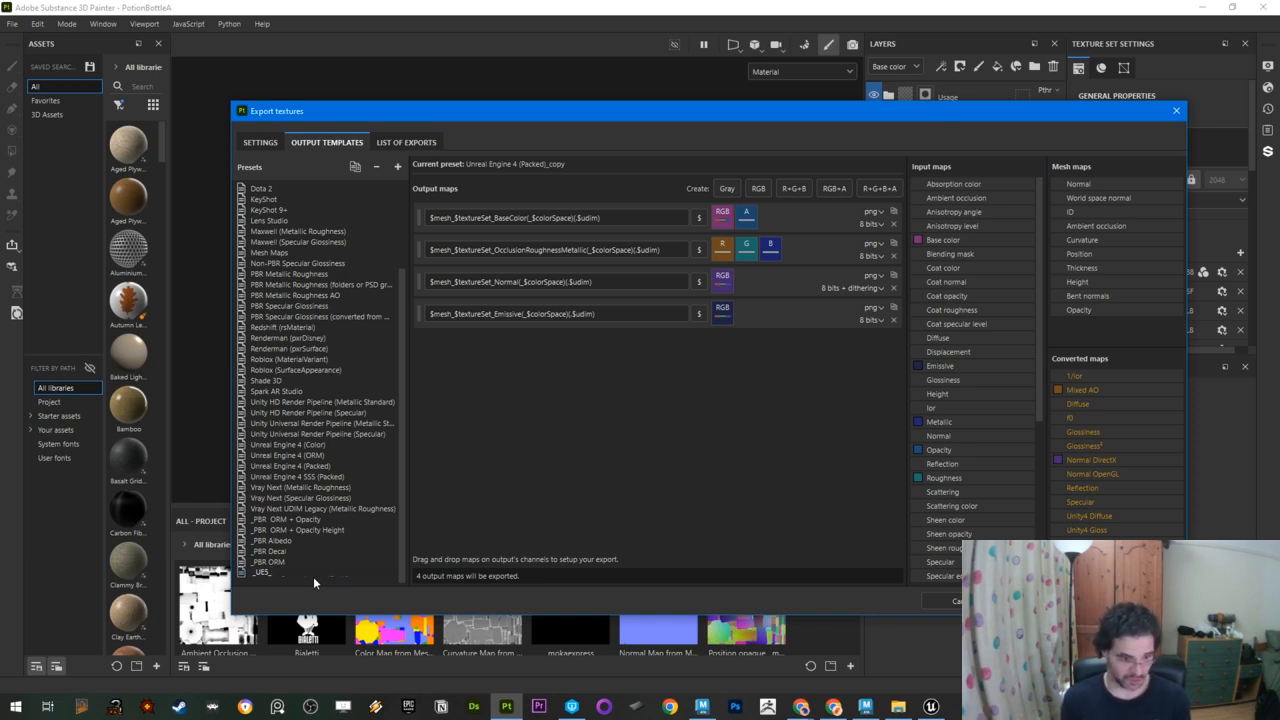
pyautogui.write('M')
pyautogui.press('Return')
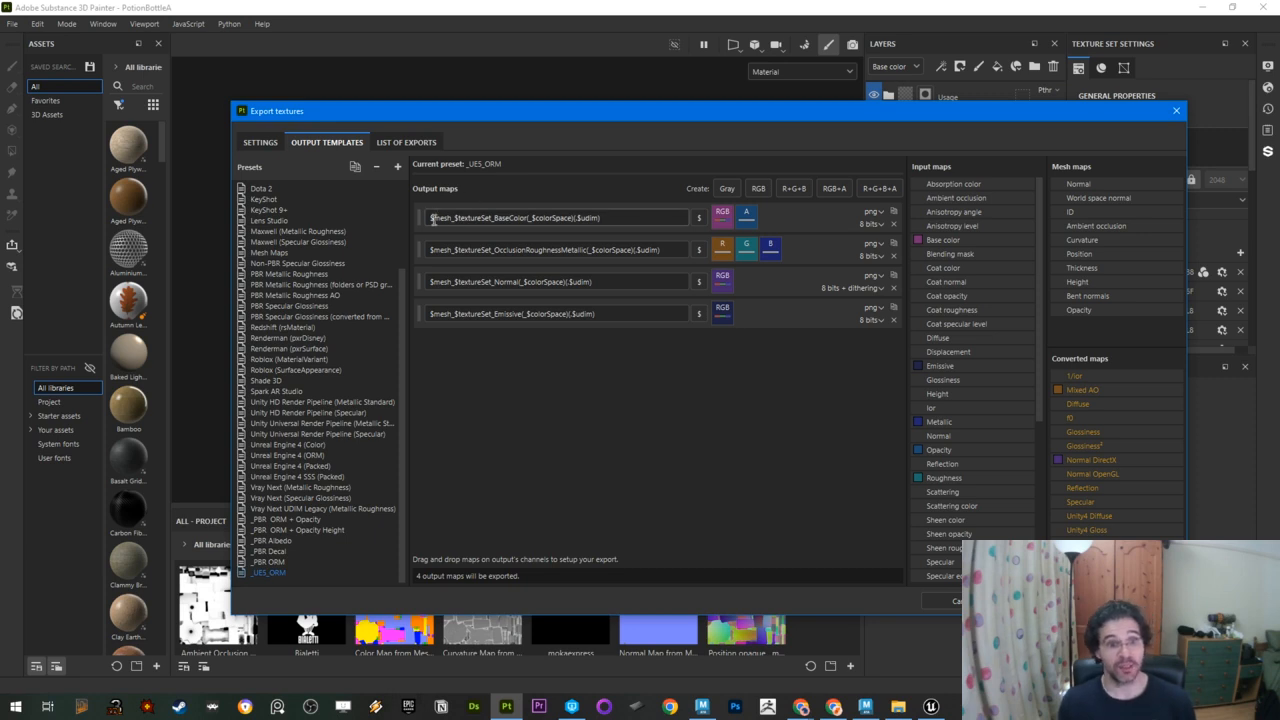
# Step: Shorten the BaseColor suffix to BC in the base color output map's name of the _UE5_ORM template
pyautogui.moveTo(431, 218)
pyautogui.mouseDown()
pyautogui.moveTo(491, 220)
pyautogui.moveTo(446, 221)
pyautogui.mouseUp()
pyautogui.click(444, 220)
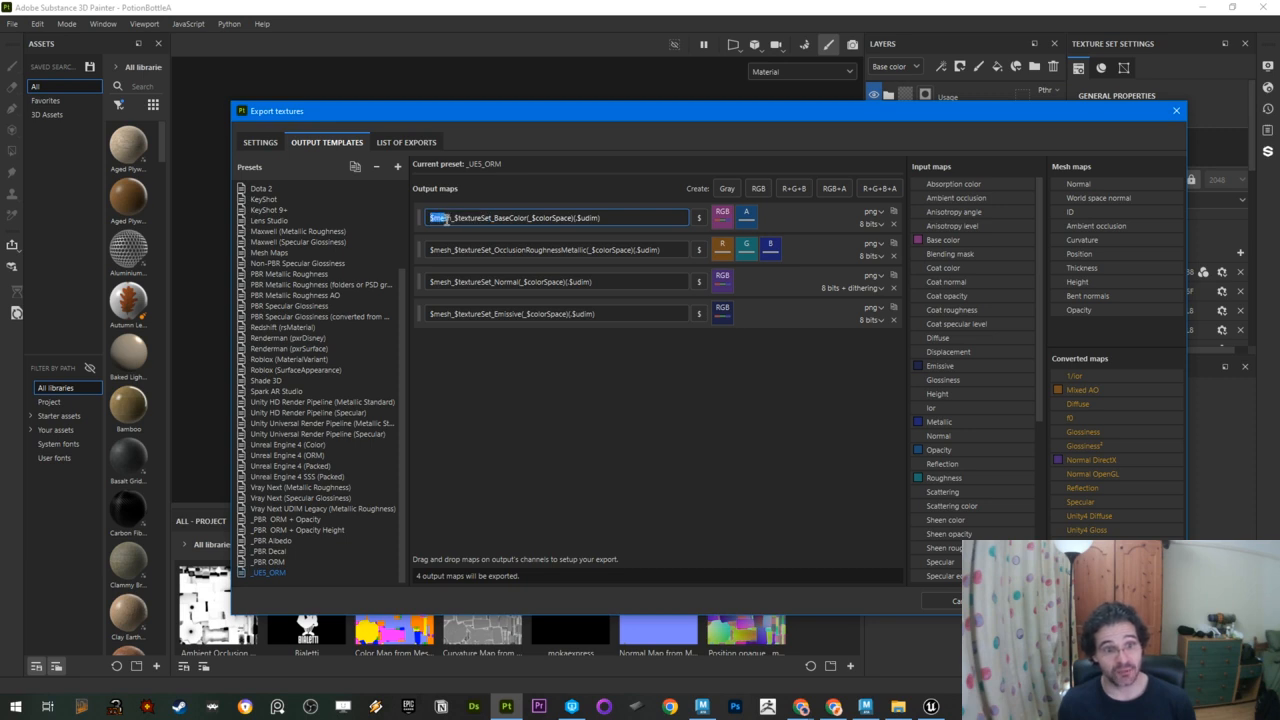
pyautogui.click(434, 218)
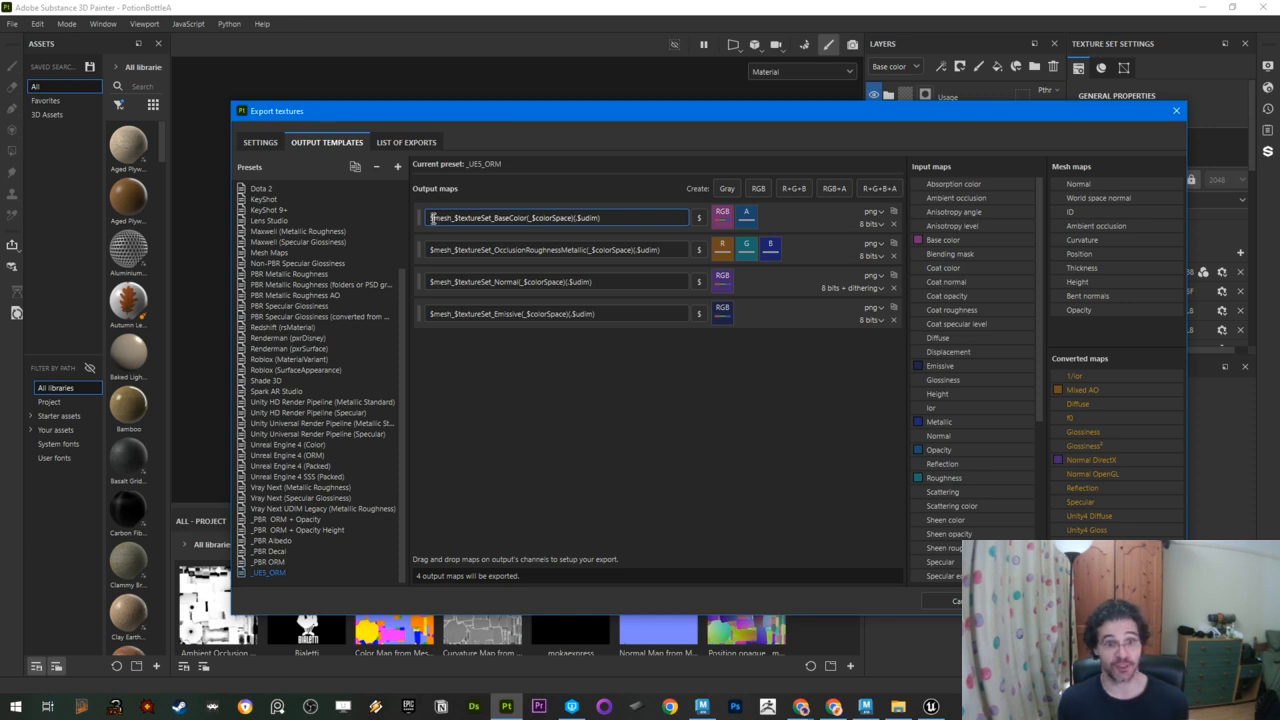
pyautogui.moveTo(454, 218); pyautogui.dragTo(493, 218)
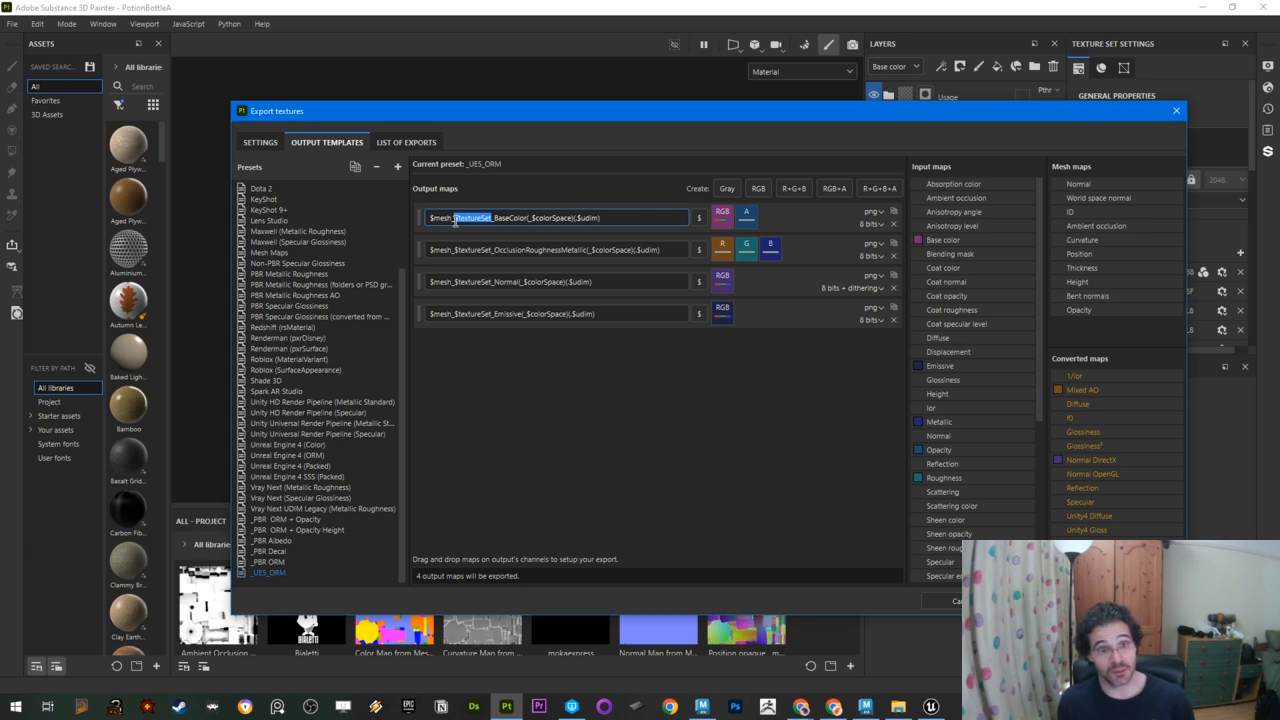
pyautogui.moveTo(492, 218); pyautogui.dragTo(527, 218)
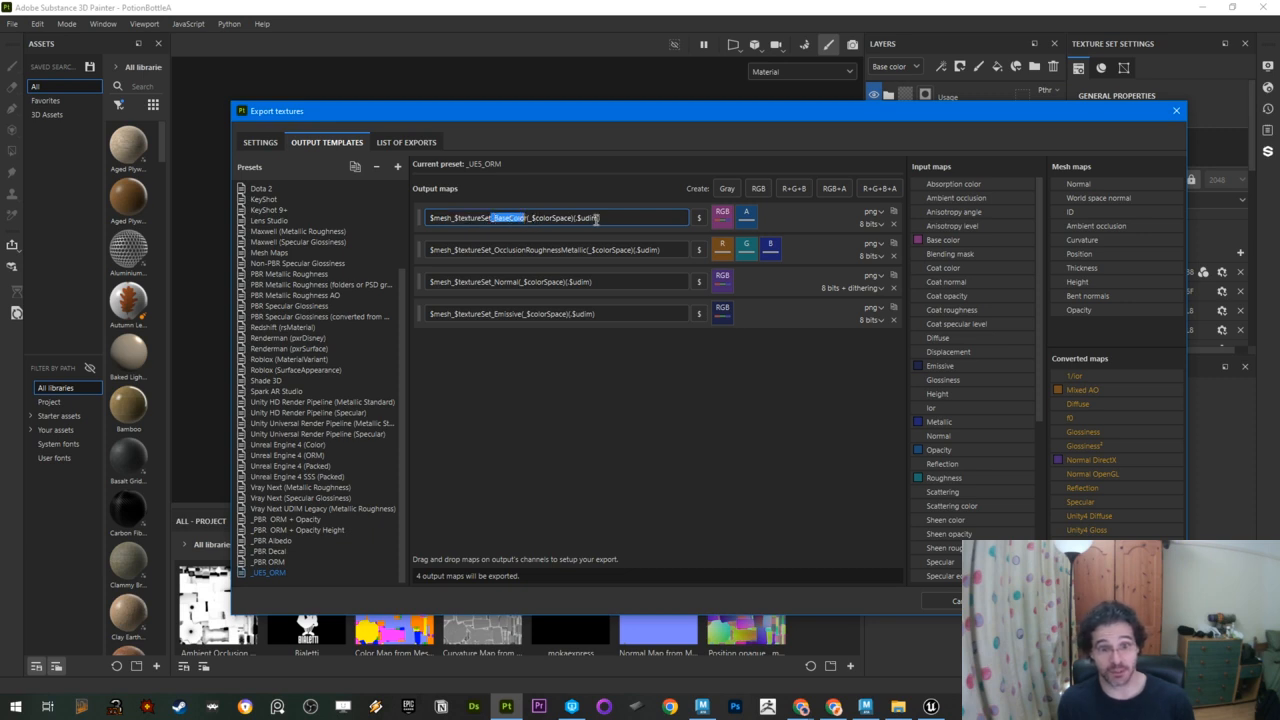
pyautogui.moveTo(493, 218); pyautogui.dragTo(527, 218)
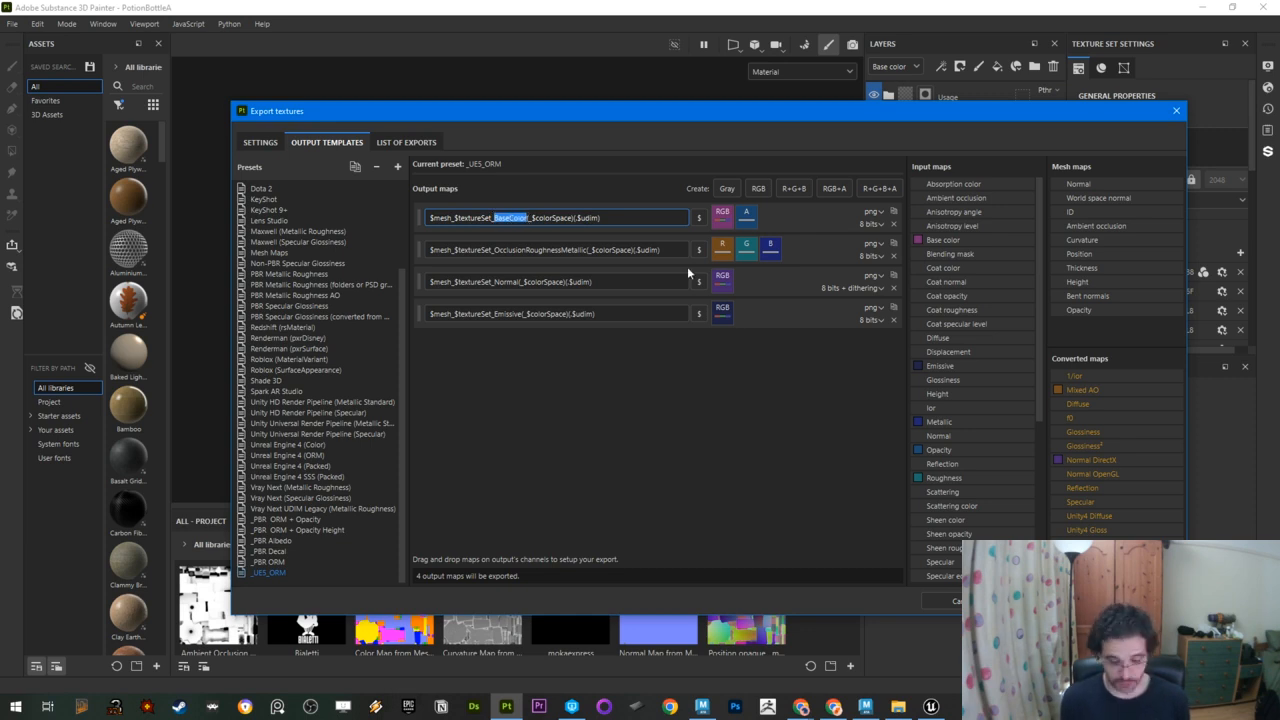
pyautogui.write('BC')
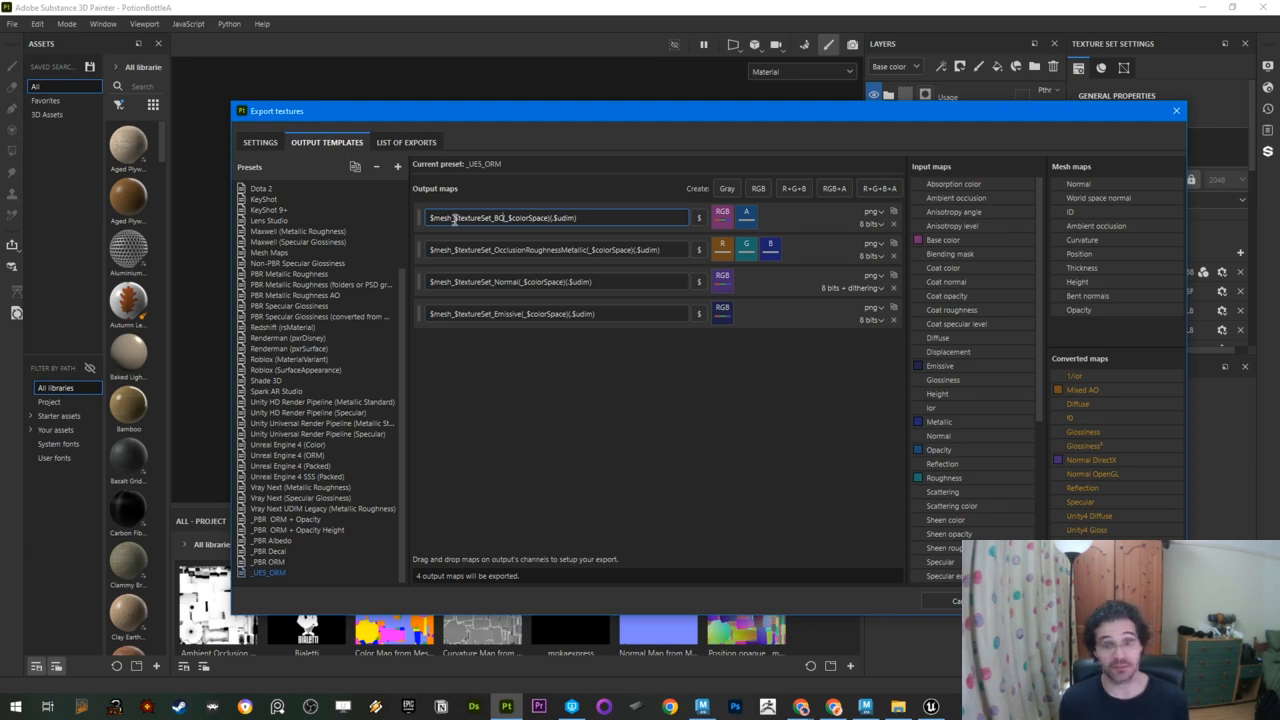
# Step: Replace the $mesh_ prefix with T_ in the base color output map's name of the _UE5_ORM template
pyautogui.moveTo(809, 112); pyautogui.dragTo(424, 193)
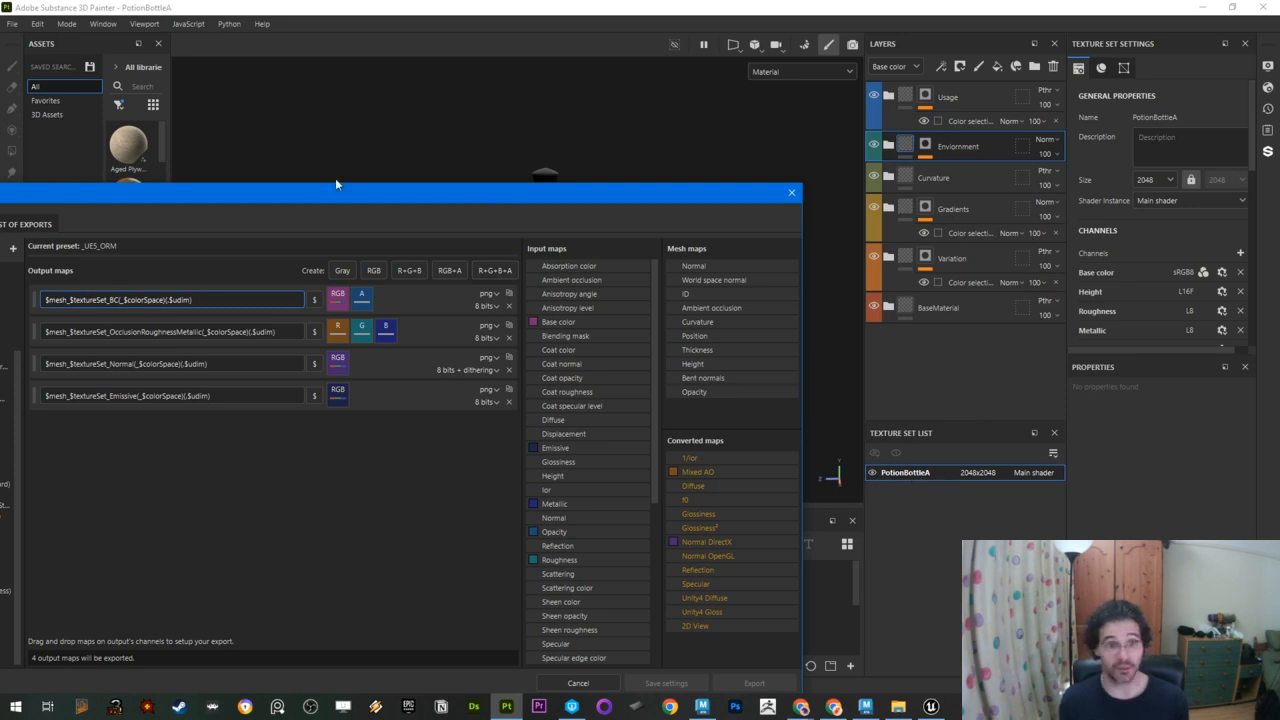
pyautogui.moveTo(354, 200); pyautogui.dragTo(738, 94)
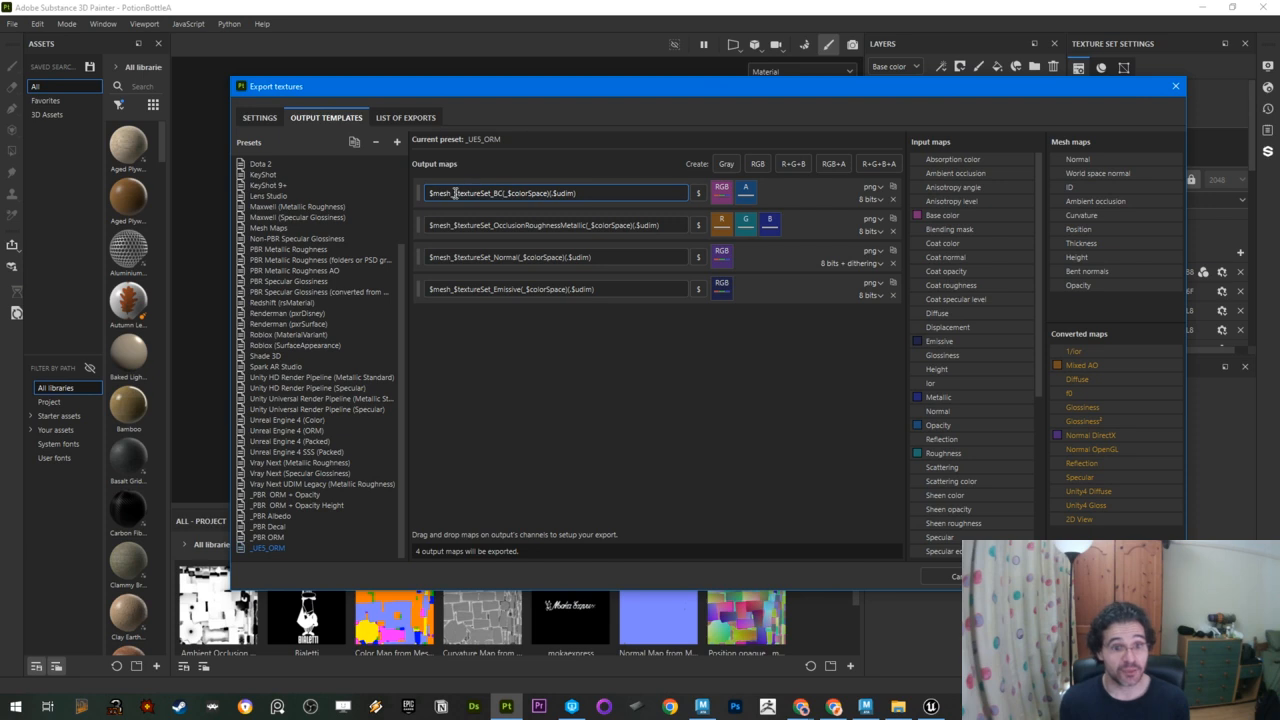
pyautogui.moveTo(455, 194); pyautogui.dragTo(428, 195)
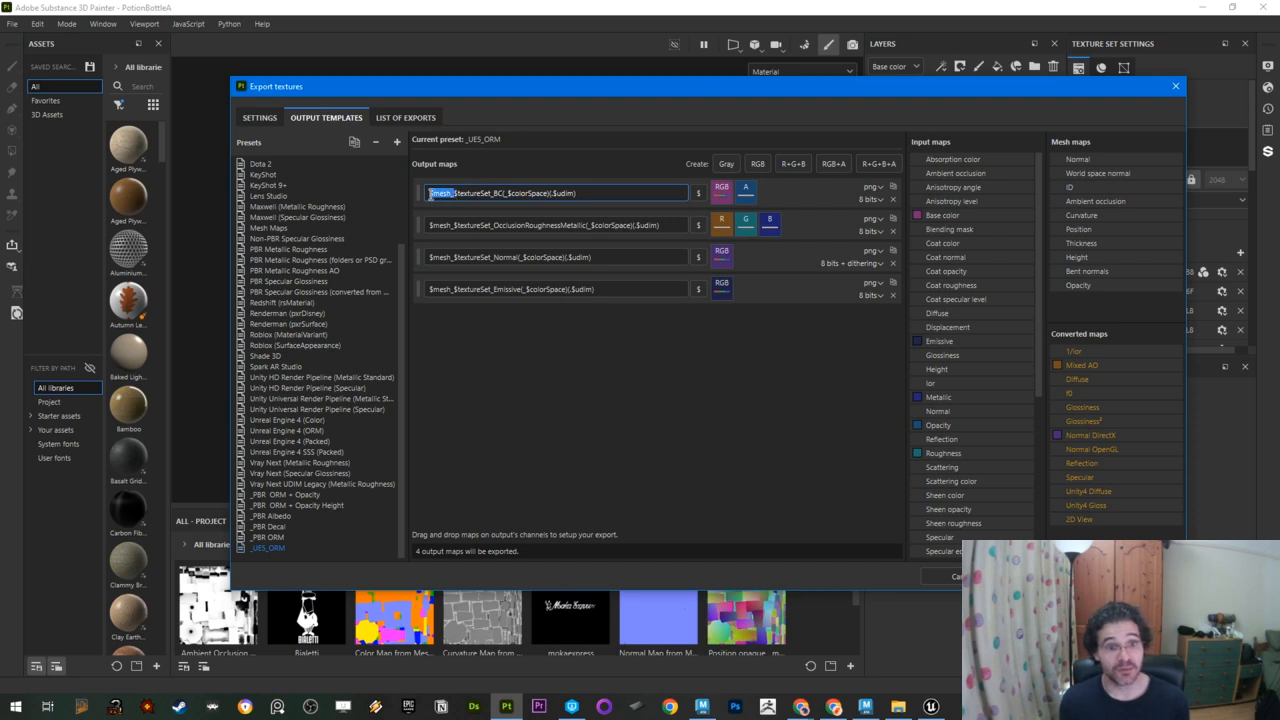
pyautogui.press('BackSpace')
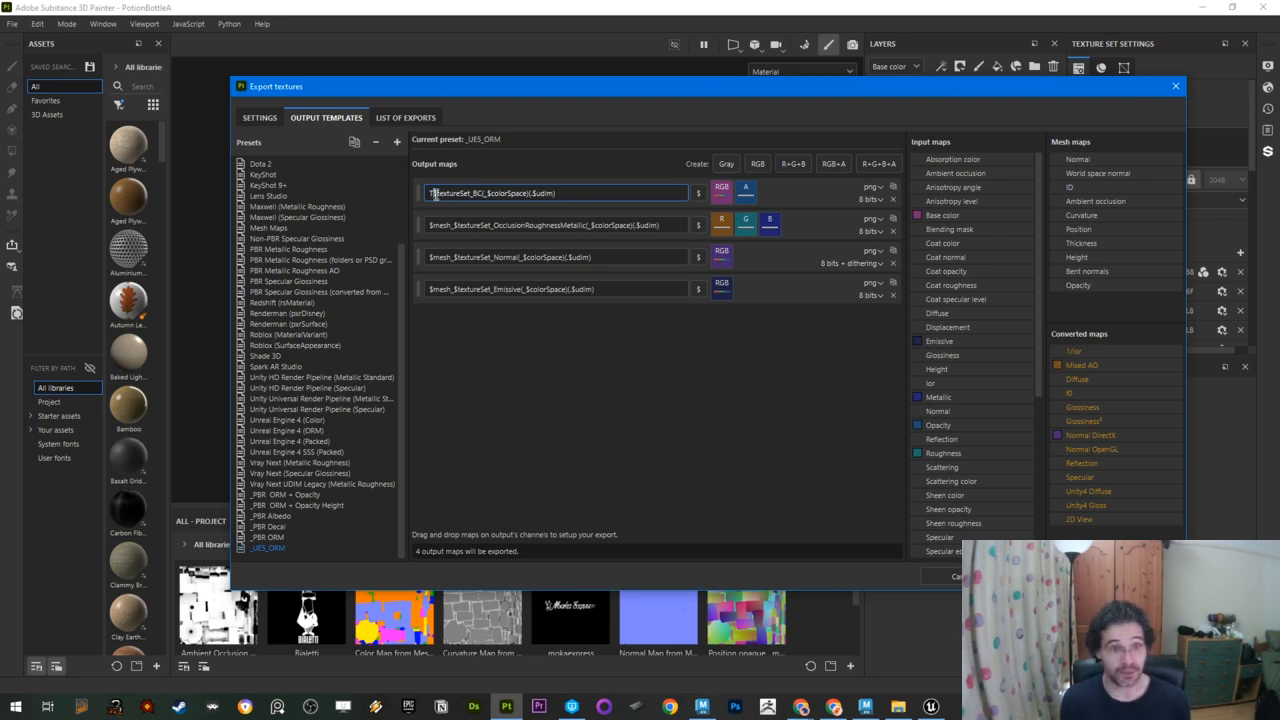
pyautogui.write('T_')
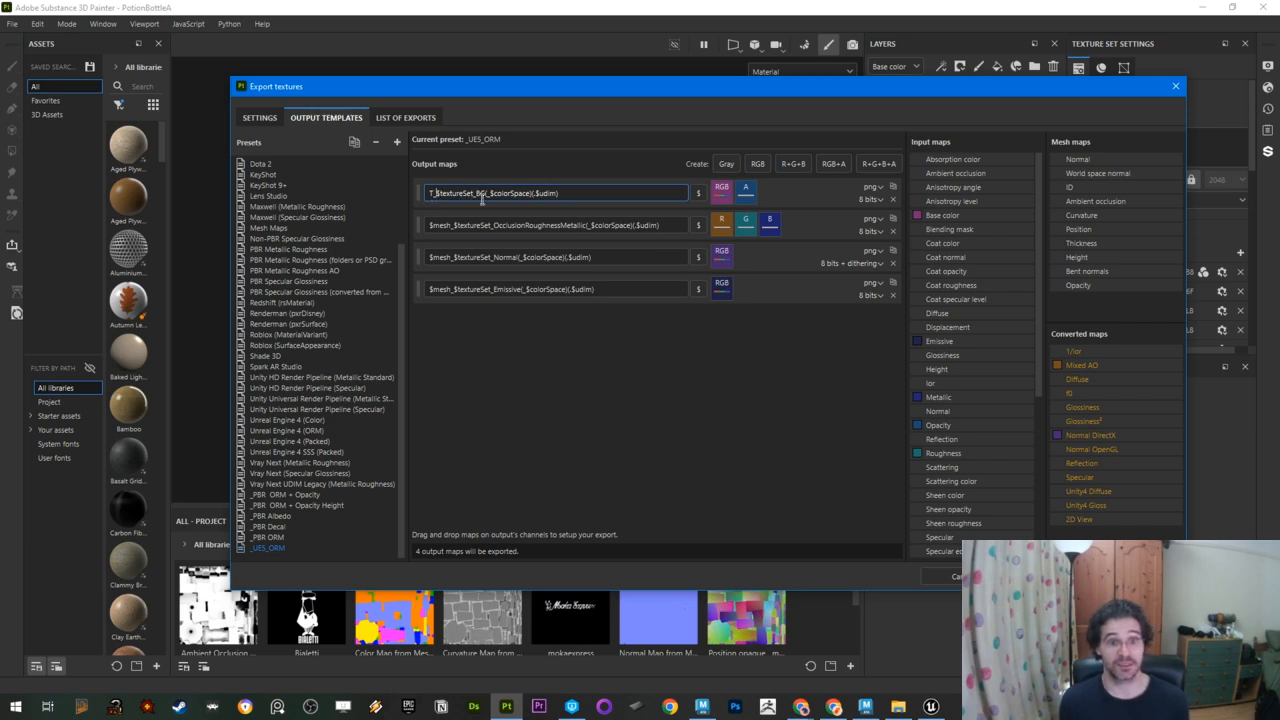
# Step: Rename the occlusion-roughness-metallic output map to T_$textureSet_ORM, keeping the color space and UDIM tokens and a single underscore after T
pyautogui.moveTo(453, 225); pyautogui.dragTo(425, 226)
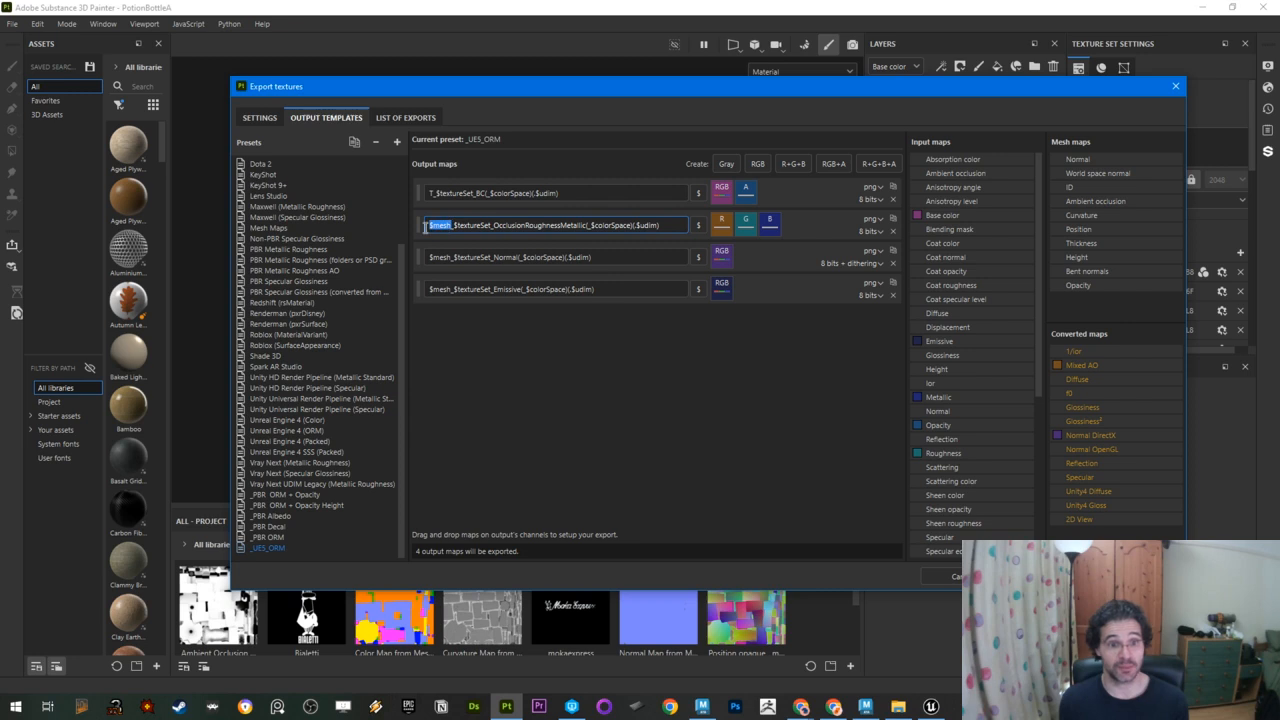
pyautogui.write('T_')
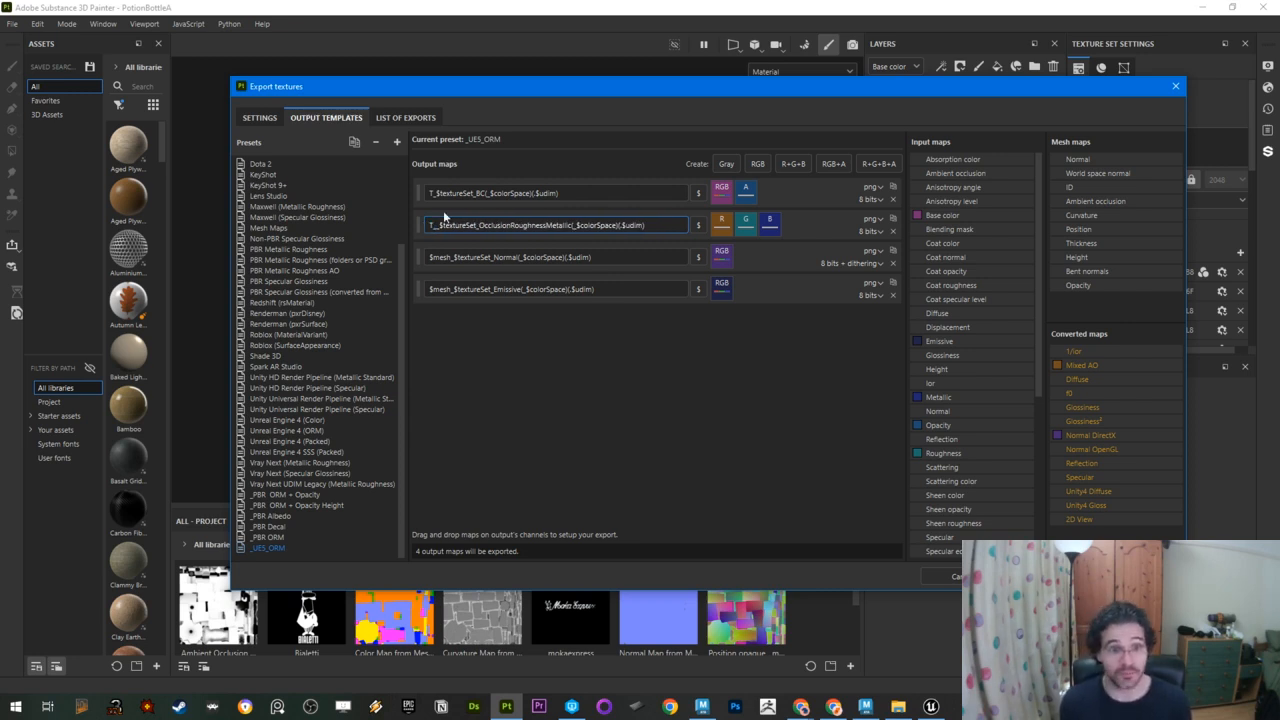
pyautogui.moveTo(480, 225); pyautogui.dragTo(572, 226)
pyautogui.write('ORM')
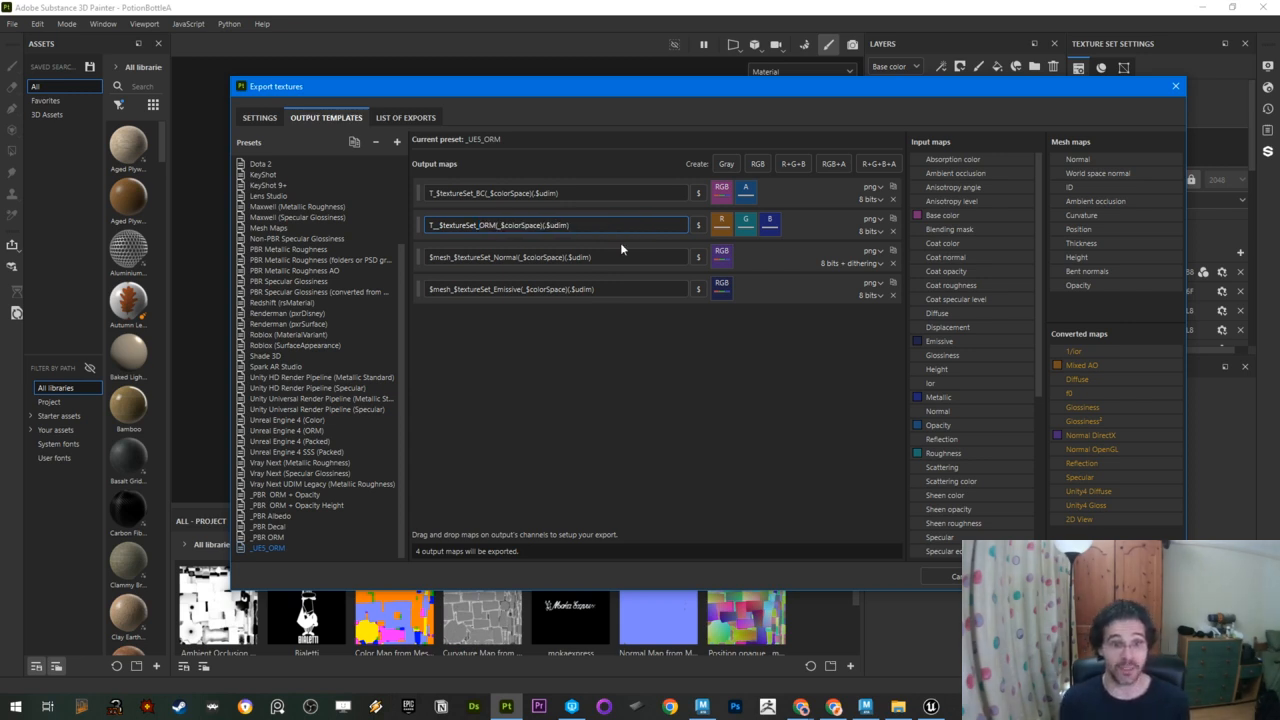
pyautogui.click(439, 257)
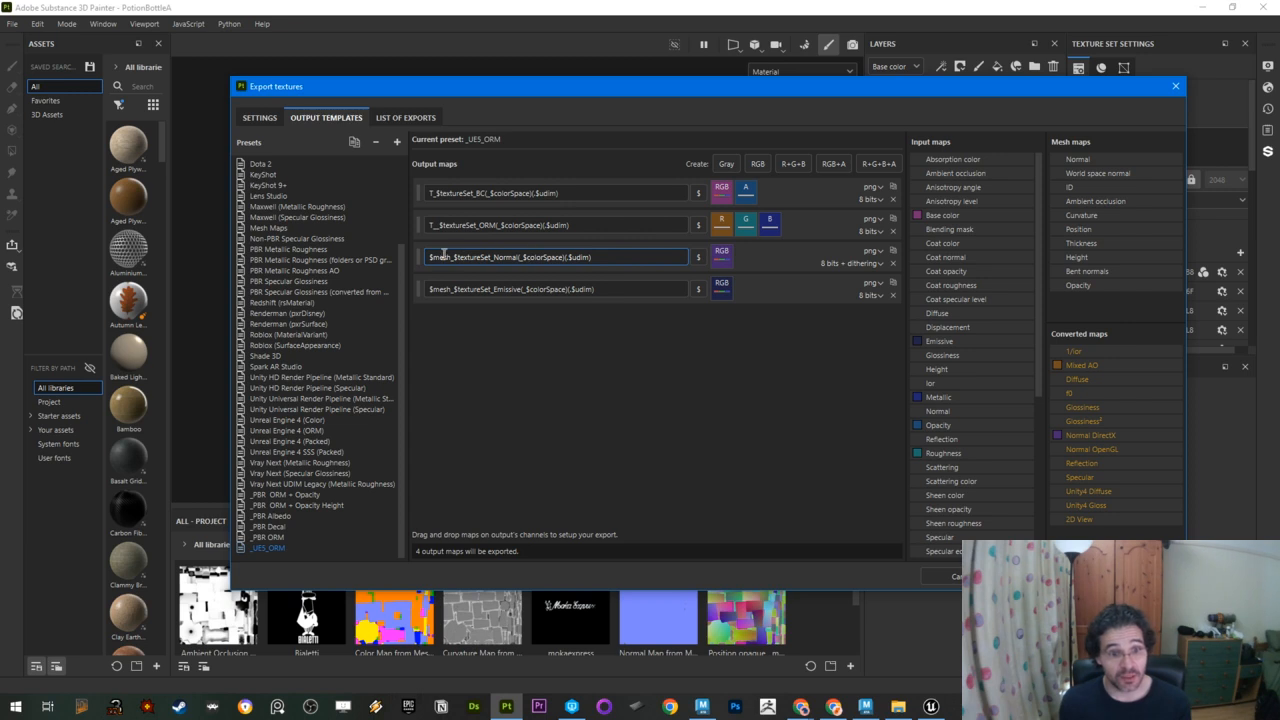
pyautogui.click(434, 225)
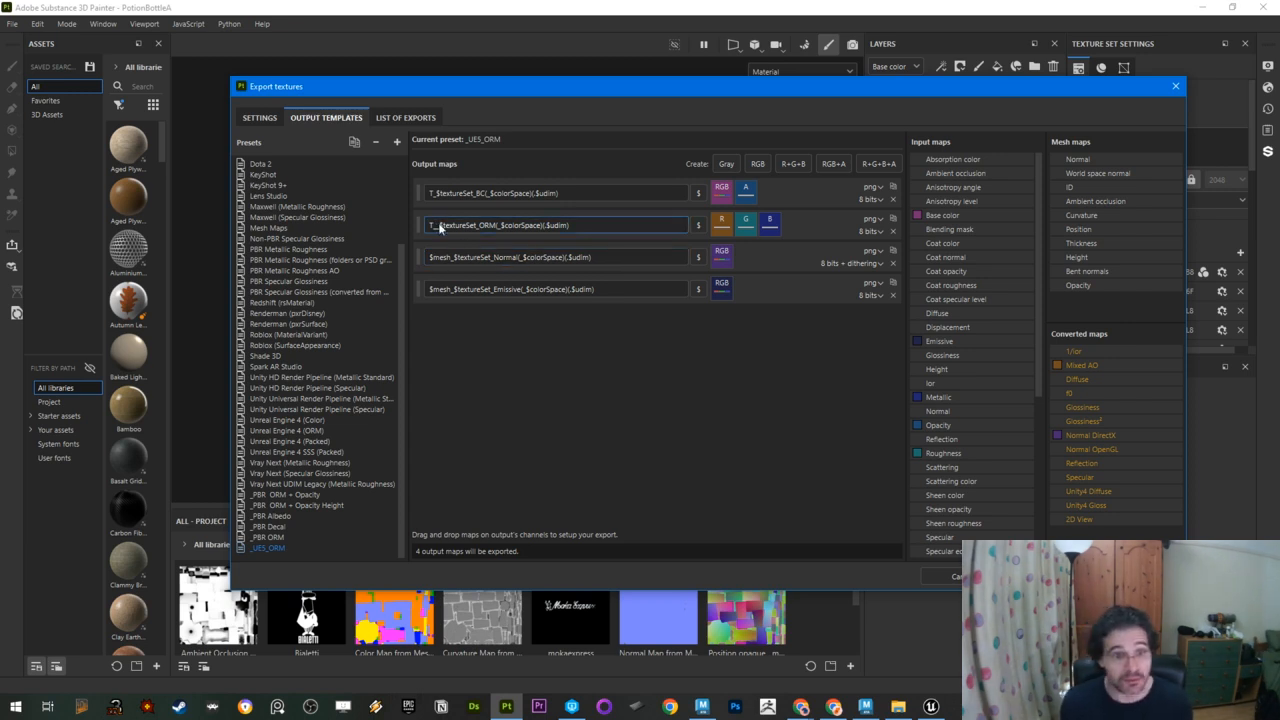
# Step: Rename the normal output map to T_$textureSet_N, keeping its color space and UDIM tokens
pyautogui.click(451, 257)
pyautogui.moveTo(453, 257); pyautogui.dragTo(409, 258)
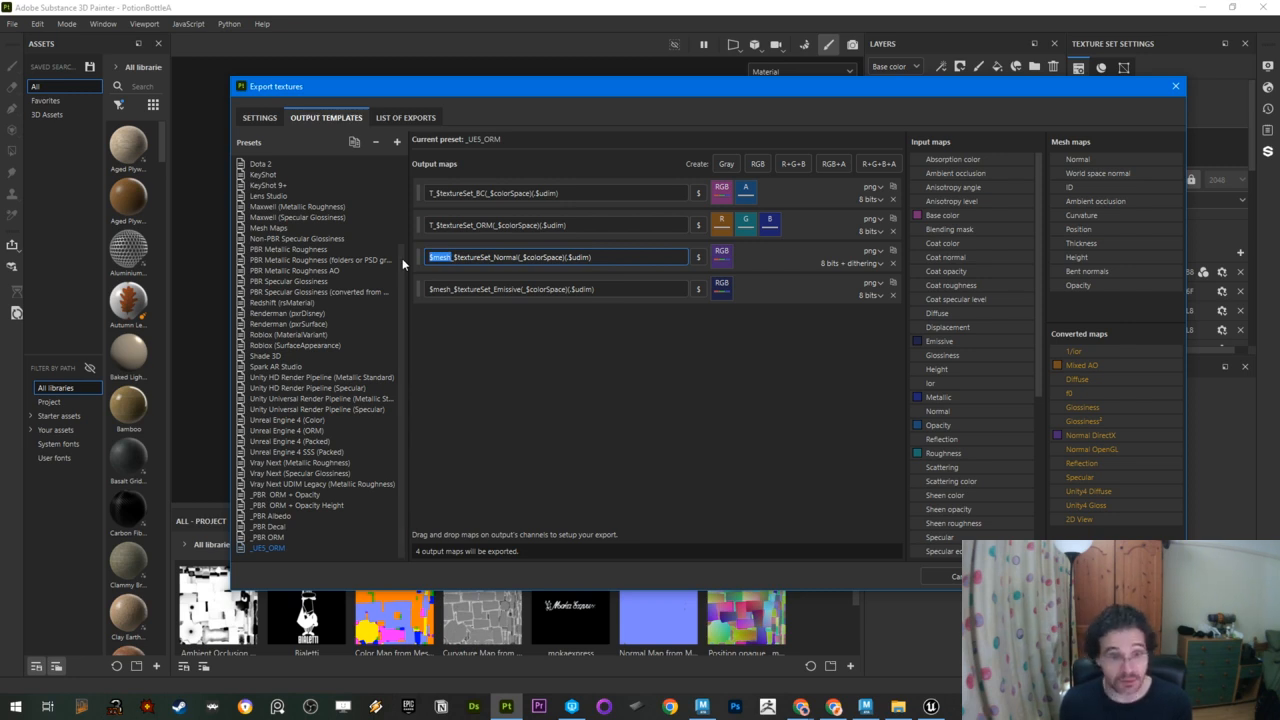
pyautogui.write('T')
pyautogui.moveTo(478, 257); pyautogui.dragTo(502, 258)
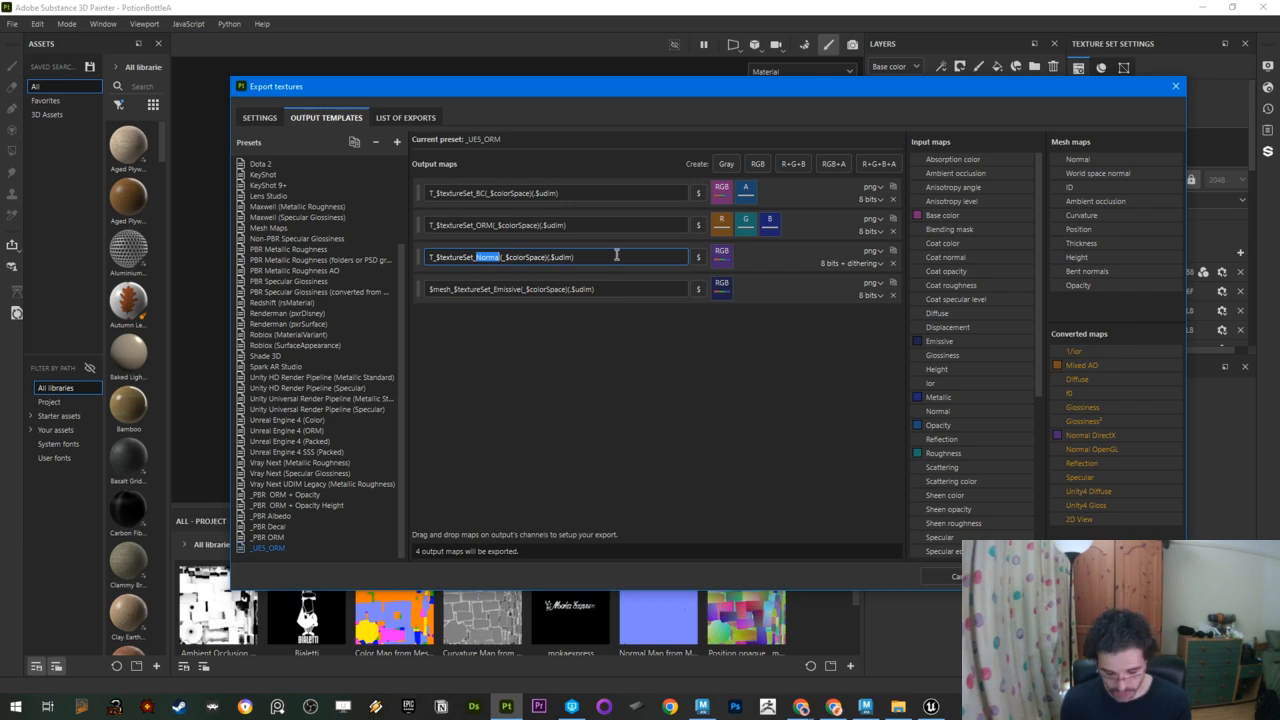
pyautogui.press('BackSpace')
pyautogui.write('N')
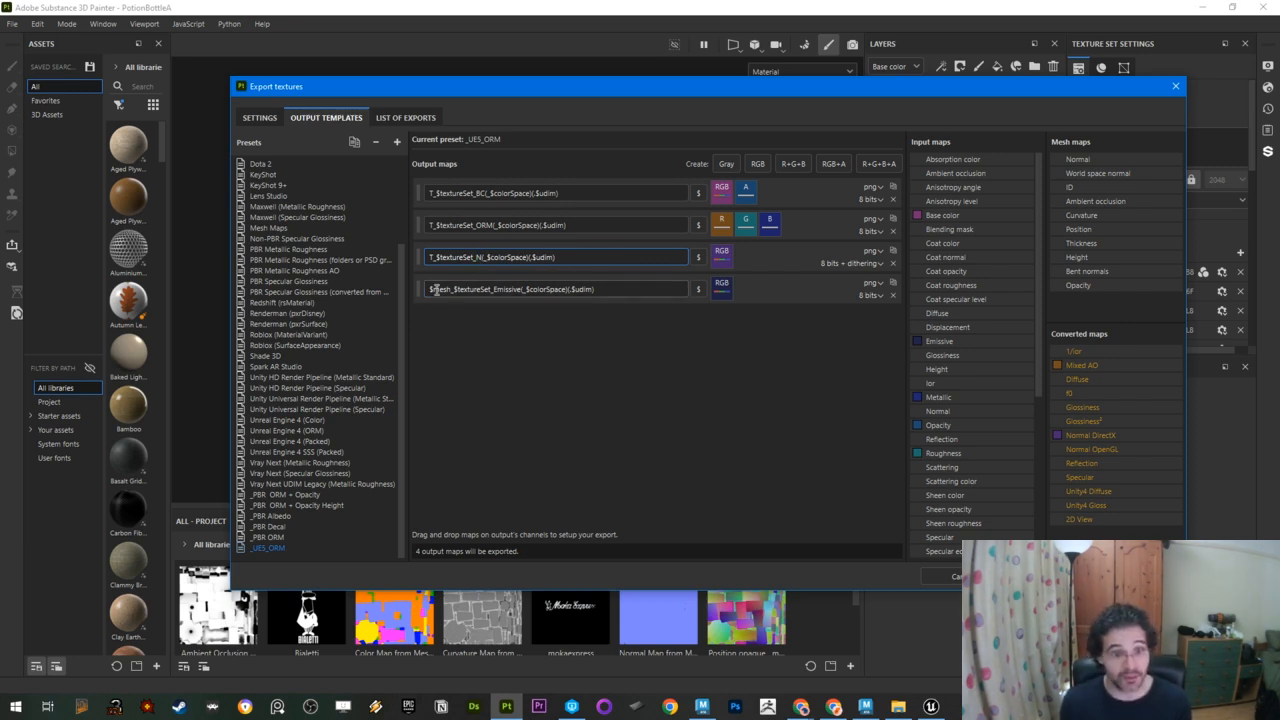
# Step: Rename the emissive output map to T_$textureSet_E, keeping its color space and UDIM tokens
pyautogui.moveTo(452, 288); pyautogui.dragTo(411, 289)
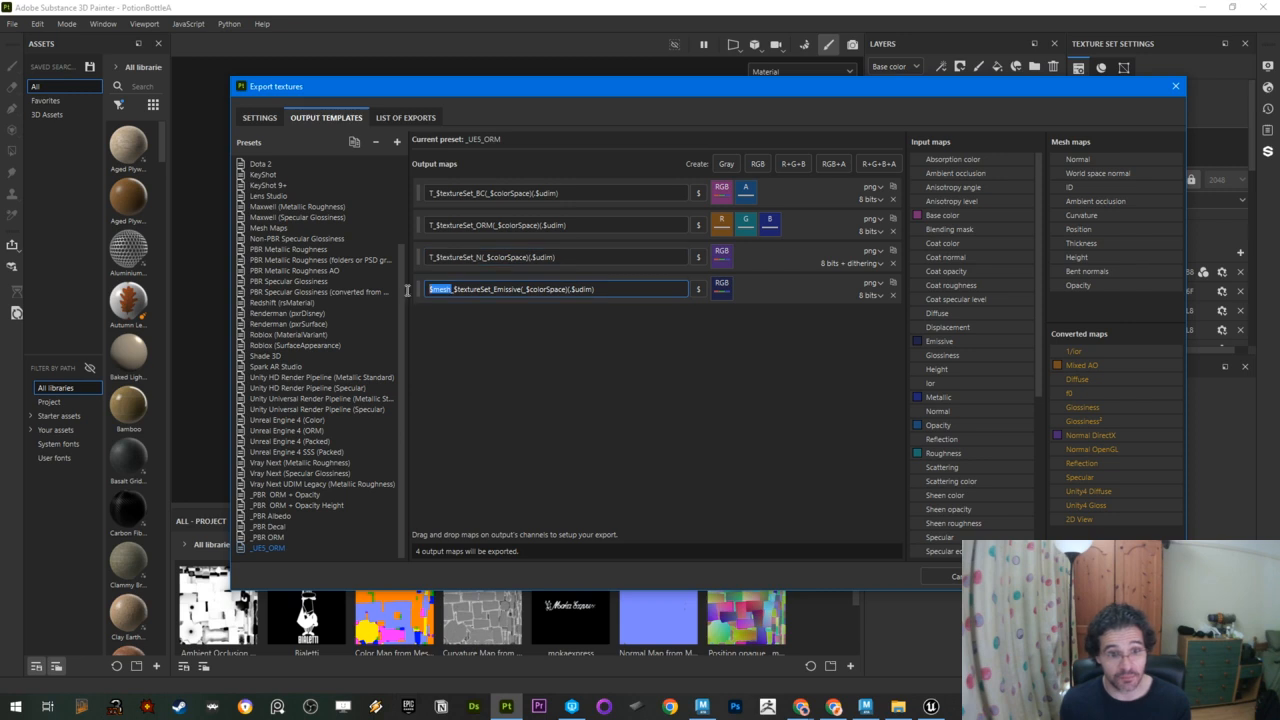
pyautogui.write('T')
pyautogui.press('BackSpace')
pyautogui.write('T')
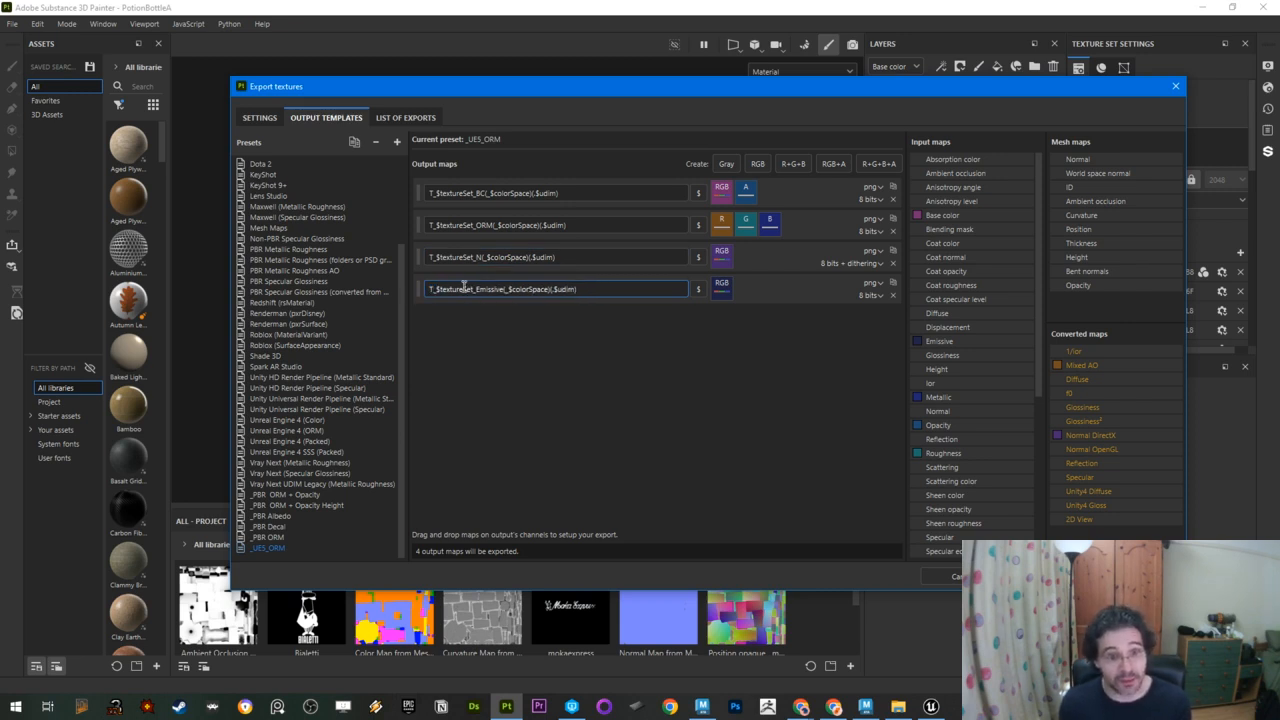
pyautogui.moveTo(478, 289); pyautogui.dragTo(502, 291)
pyautogui.write('E')
pyautogui.click(500, 360)
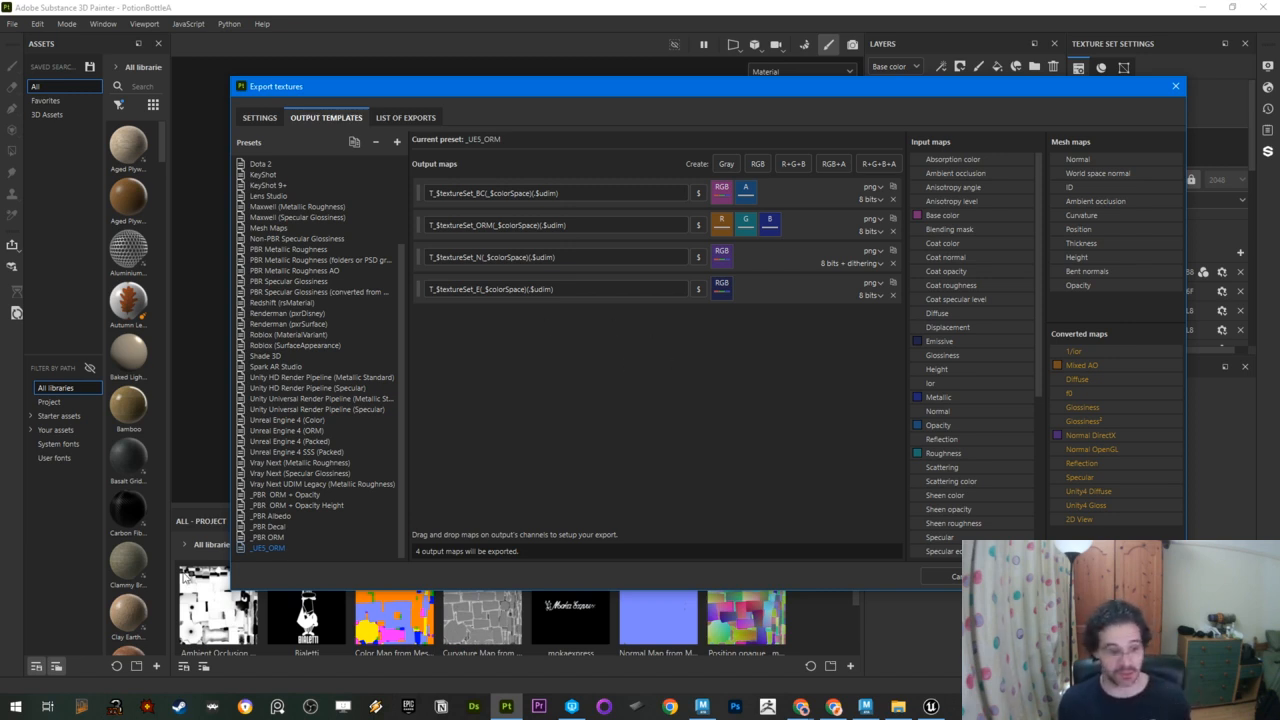
# Step: Set the export's output template to _UE5_ORM and check the texture file names in the list of exports
pyautogui.click(270, 121)
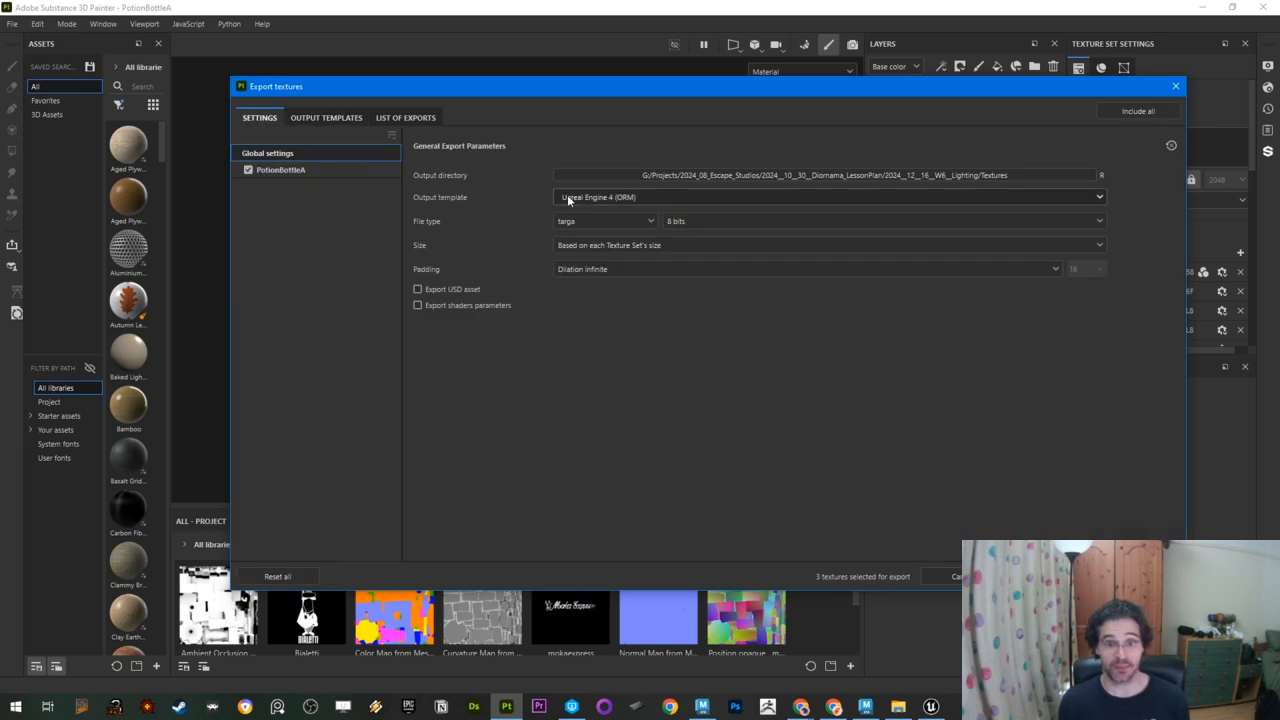
pyautogui.click(625, 200)
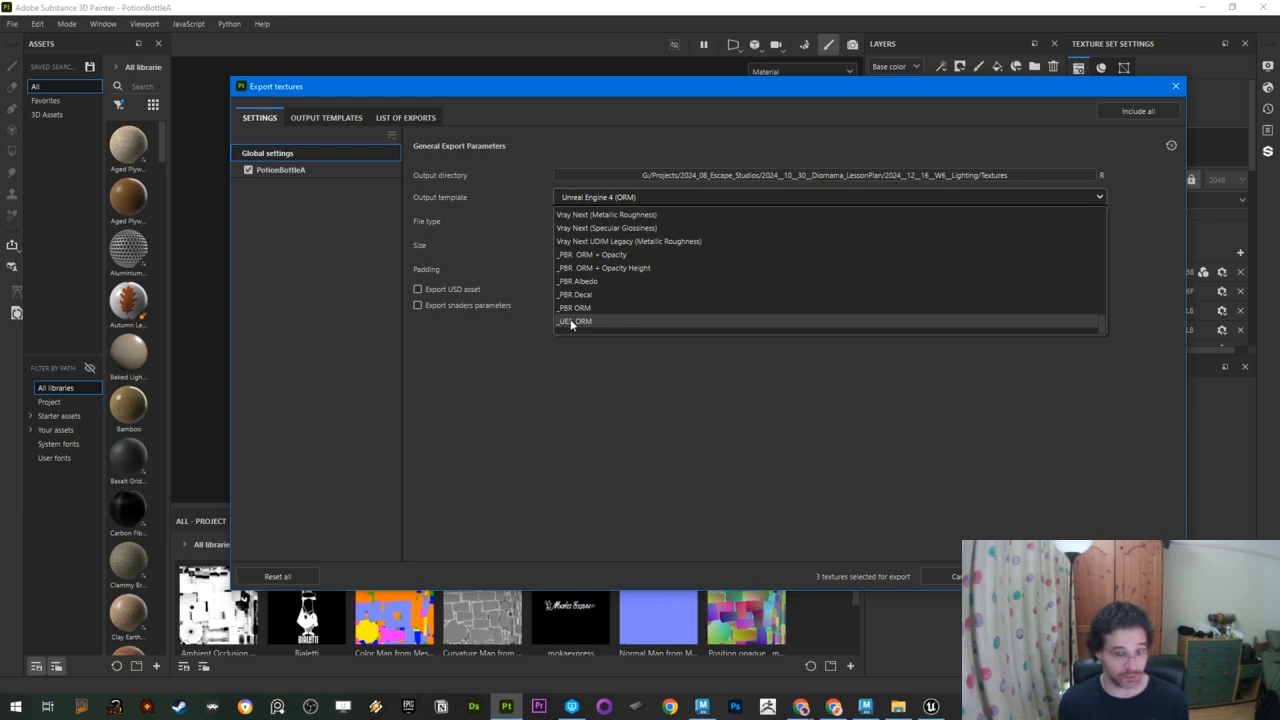
pyautogui.click(574, 321)
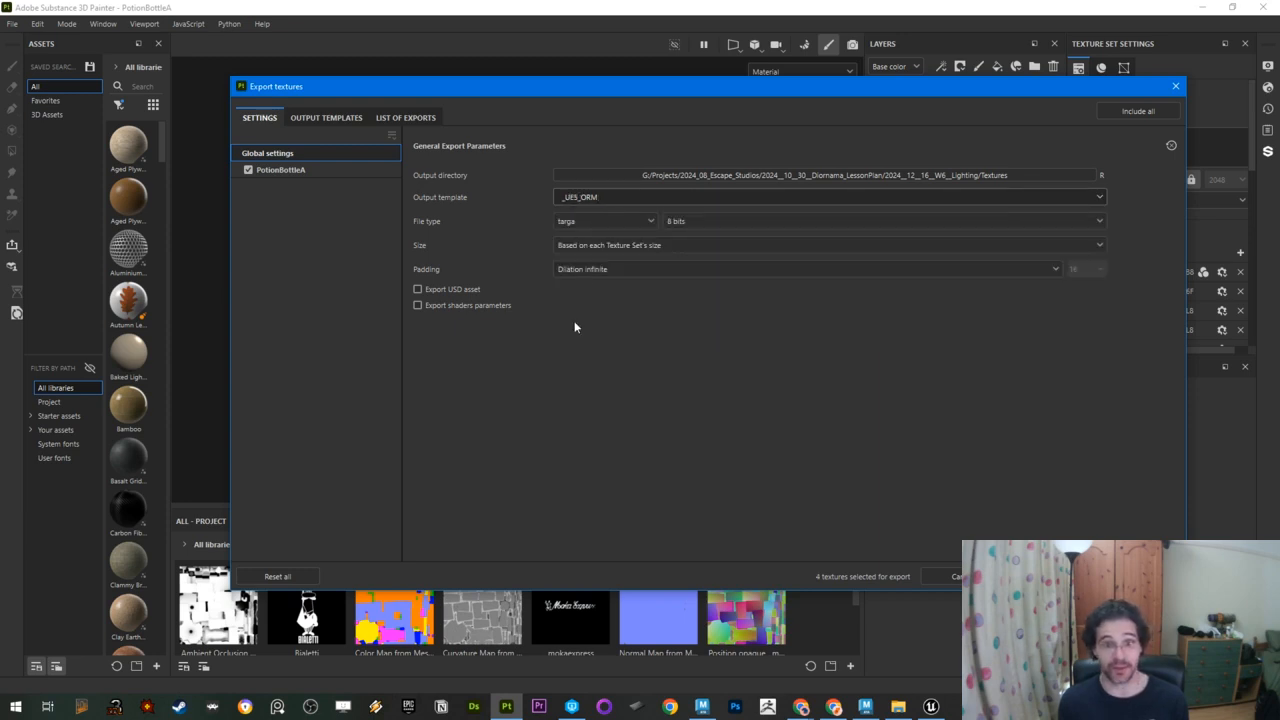
pyautogui.click(340, 118)
pyautogui.click(386, 118)
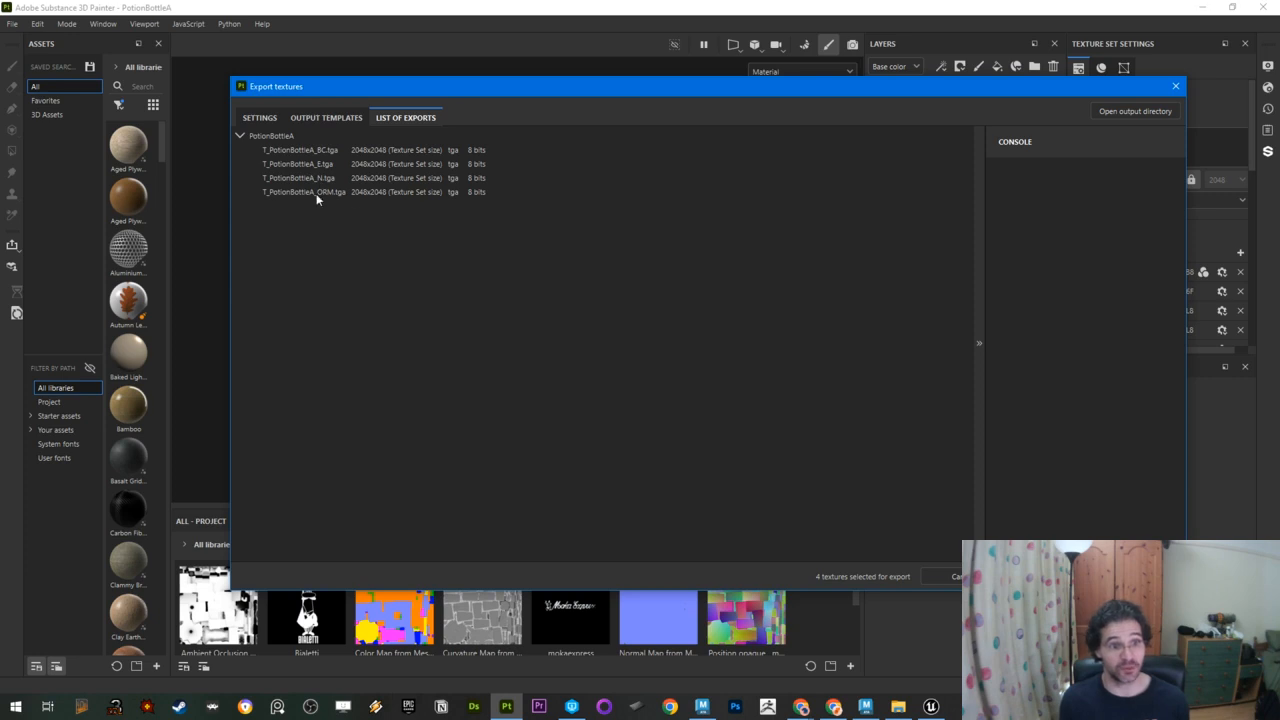
pyautogui.click(326, 118)
pyautogui.click(262, 119)
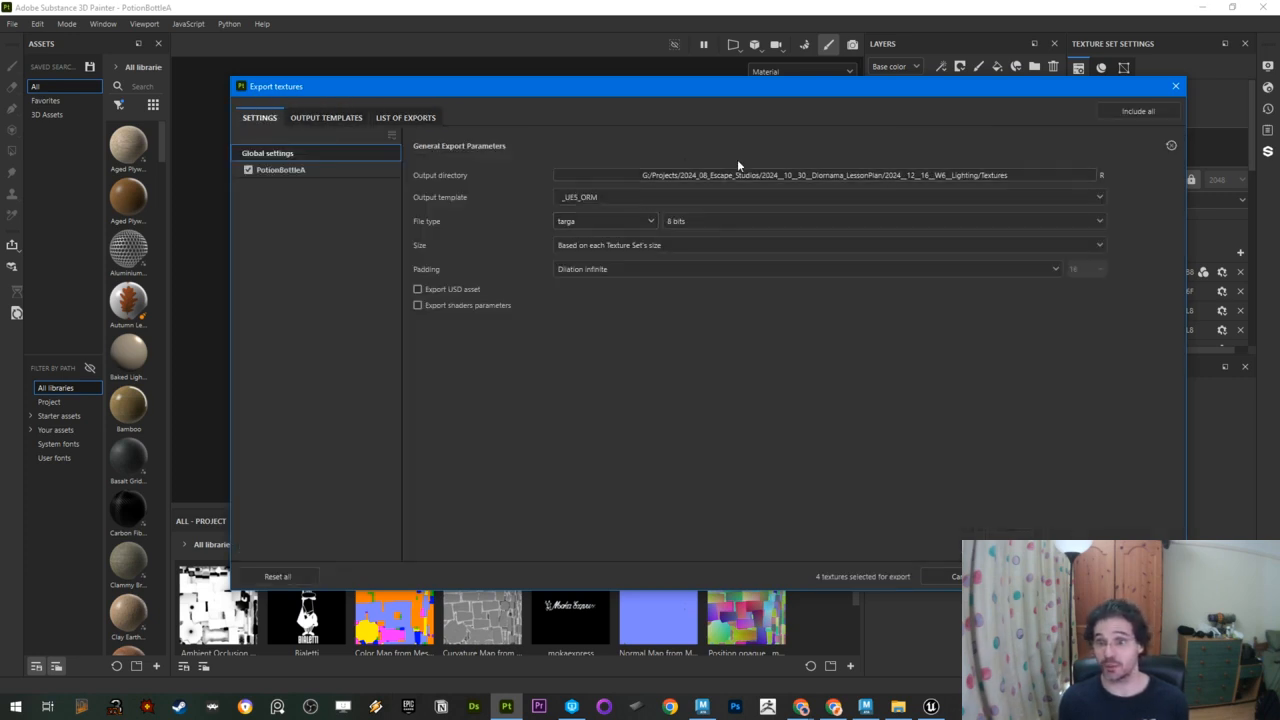
# Step: Browse for a new output directory in the 2025__05__19__PotionBottle folder of 2024_08_Escape_Studios
pyautogui.click(685, 176)
pyautogui.moveTo(446, 10); pyautogui.dragTo(442, 94)
pyautogui.moveTo(97, 147); pyautogui.dragTo(488, 155)
pyautogui.moveTo(763, 95); pyautogui.dragTo(508, 55)
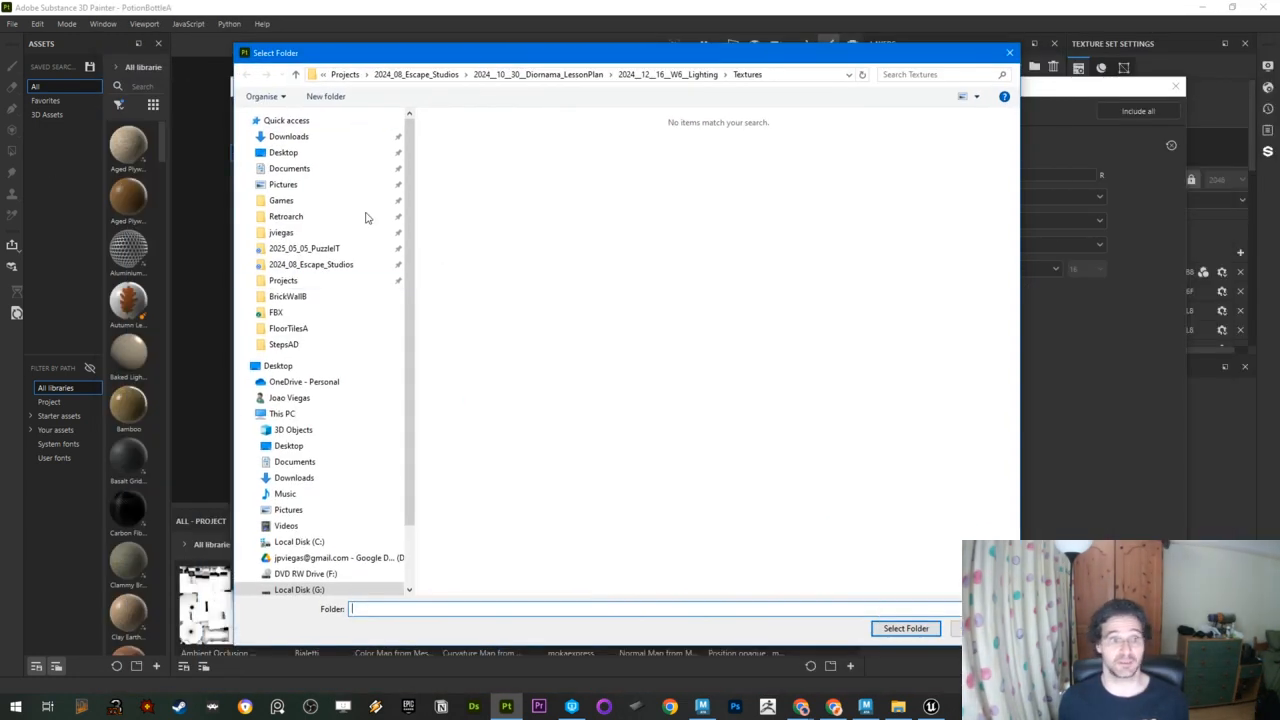
pyautogui.click(310, 264)
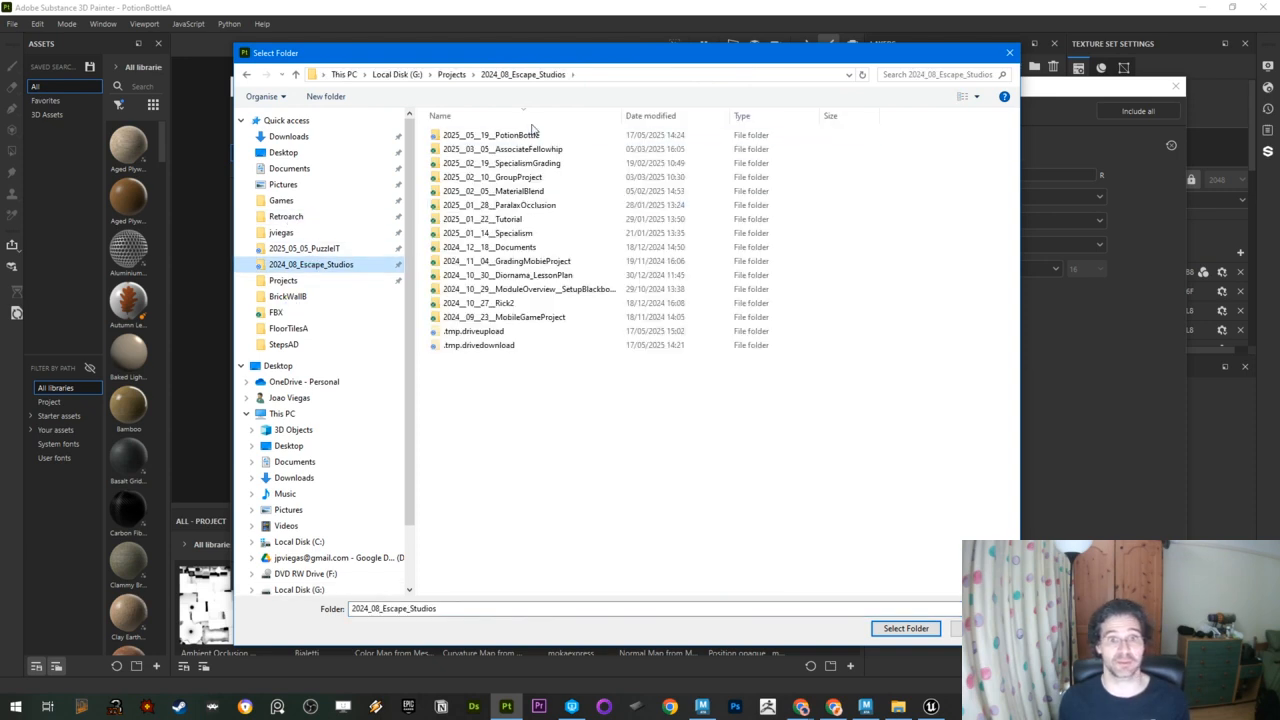
pyautogui.doubleClick(525, 137)
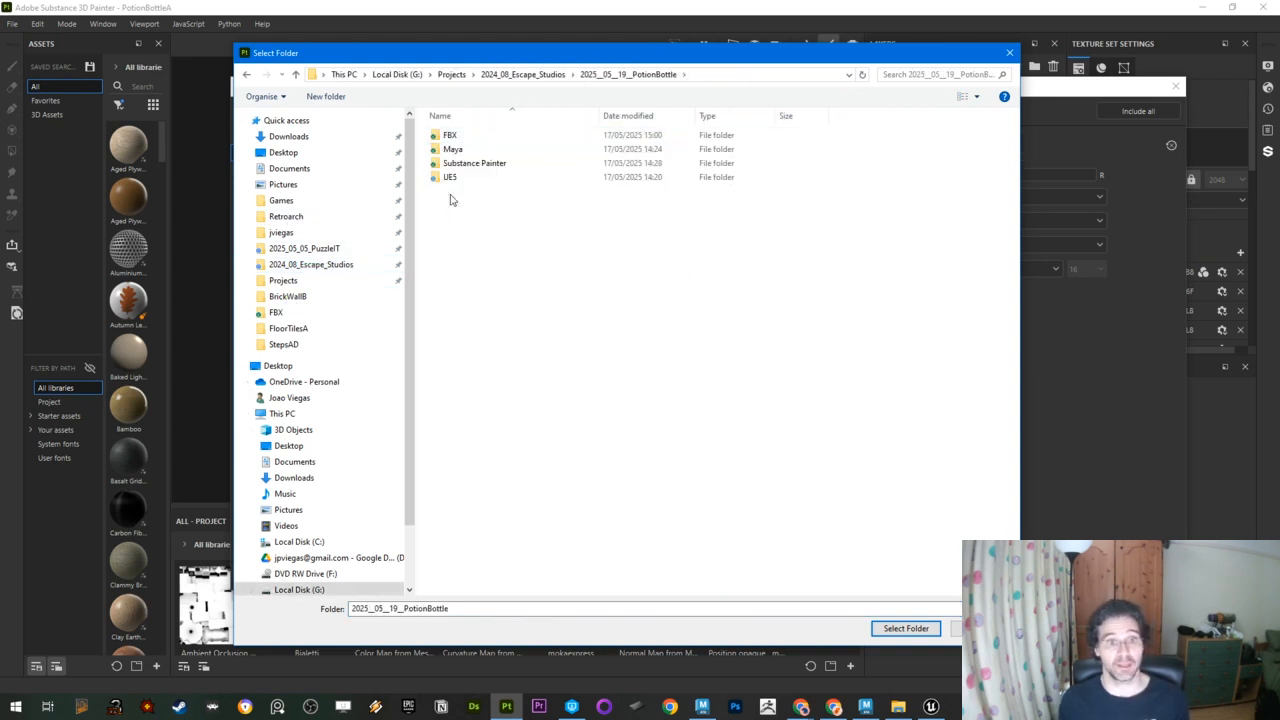
# Step: Create a folder named Textures in the PotionBottle project folder and set it as the export's output directory
pyautogui.rightClick(450, 200)
pyautogui.moveTo(524, 368)
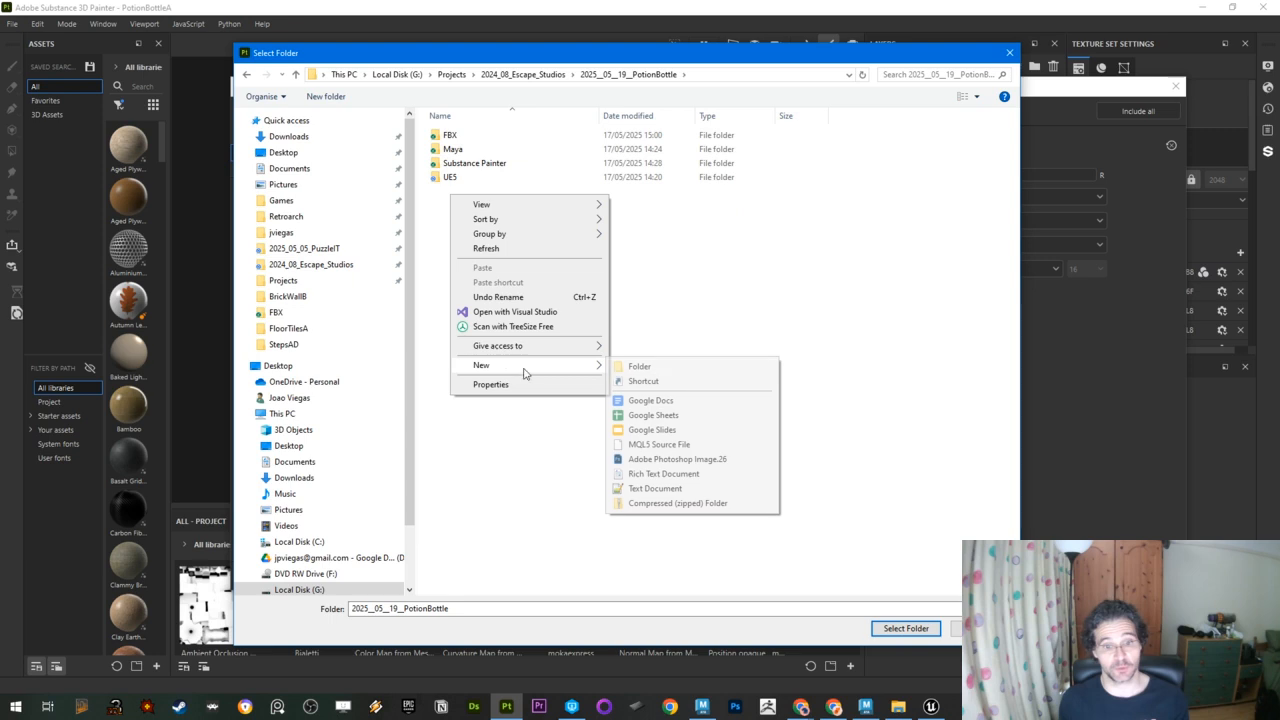
pyautogui.click(638, 367)
pyautogui.write('Textures')
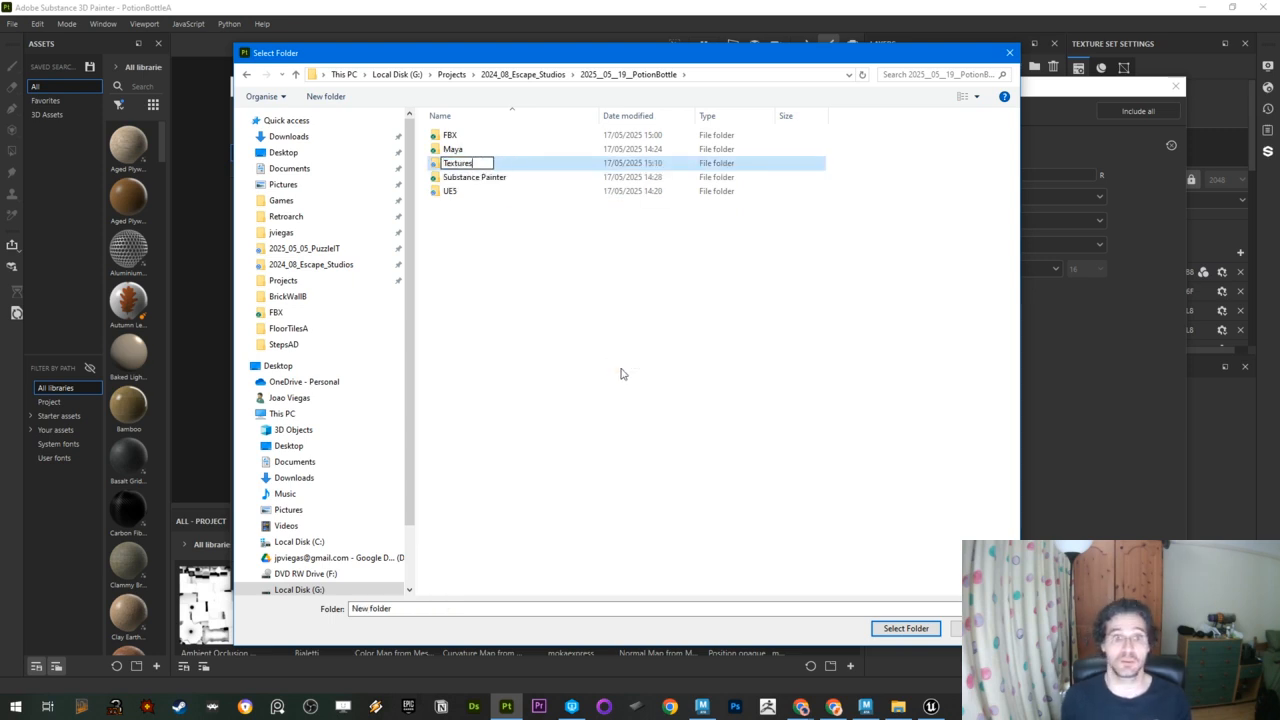
pyautogui.press('Return')
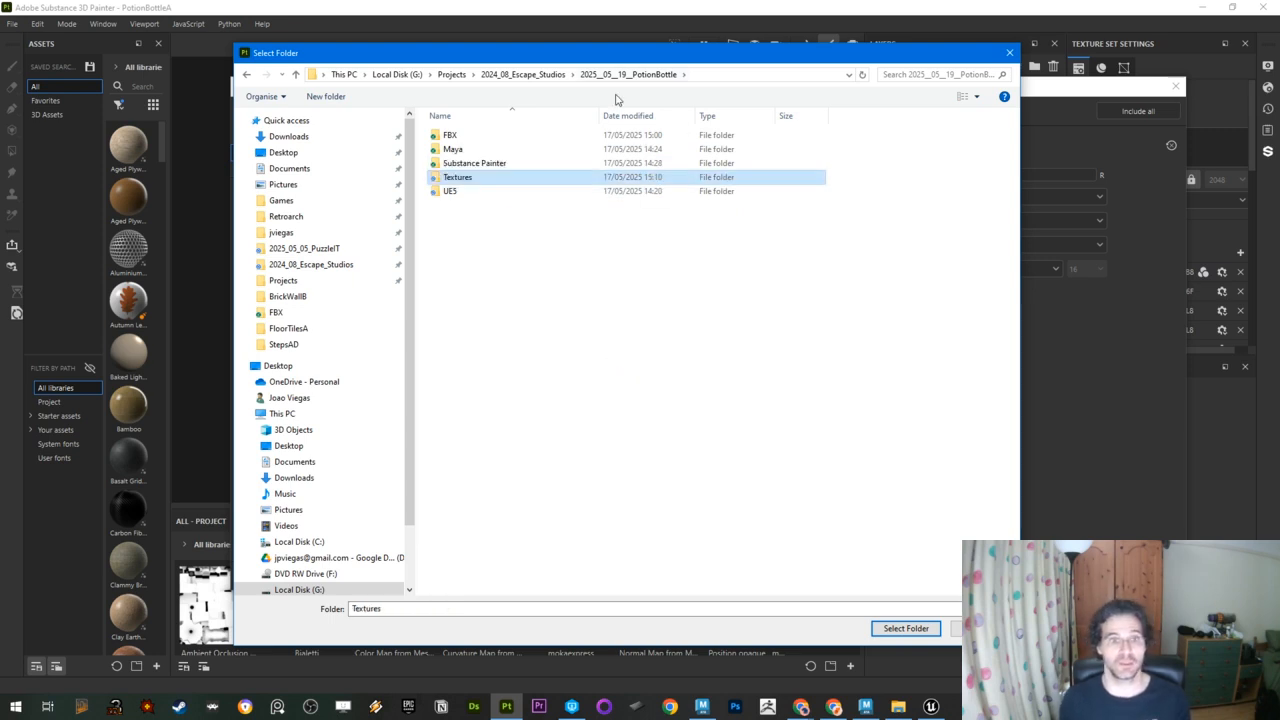
pyautogui.click(905, 628)
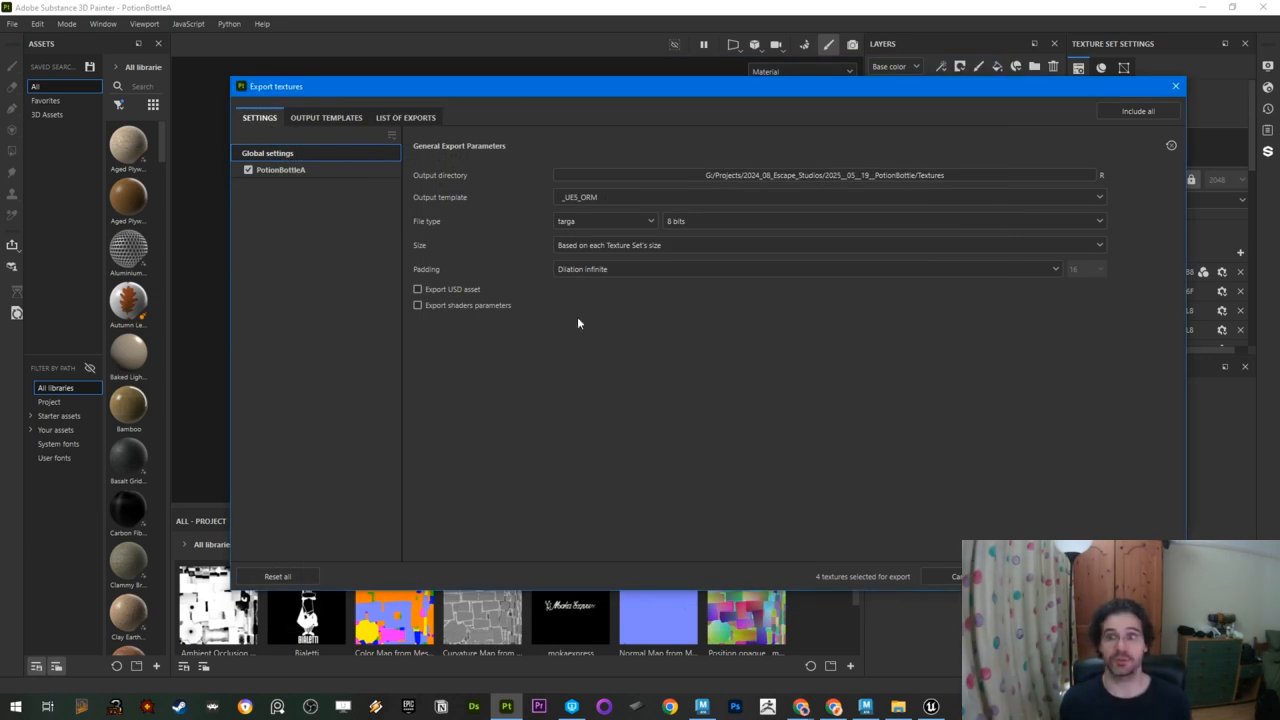
# Step: Export the PotionBottleA textures and inspect the exported files in the output directory
pyautogui.click(400, 118)
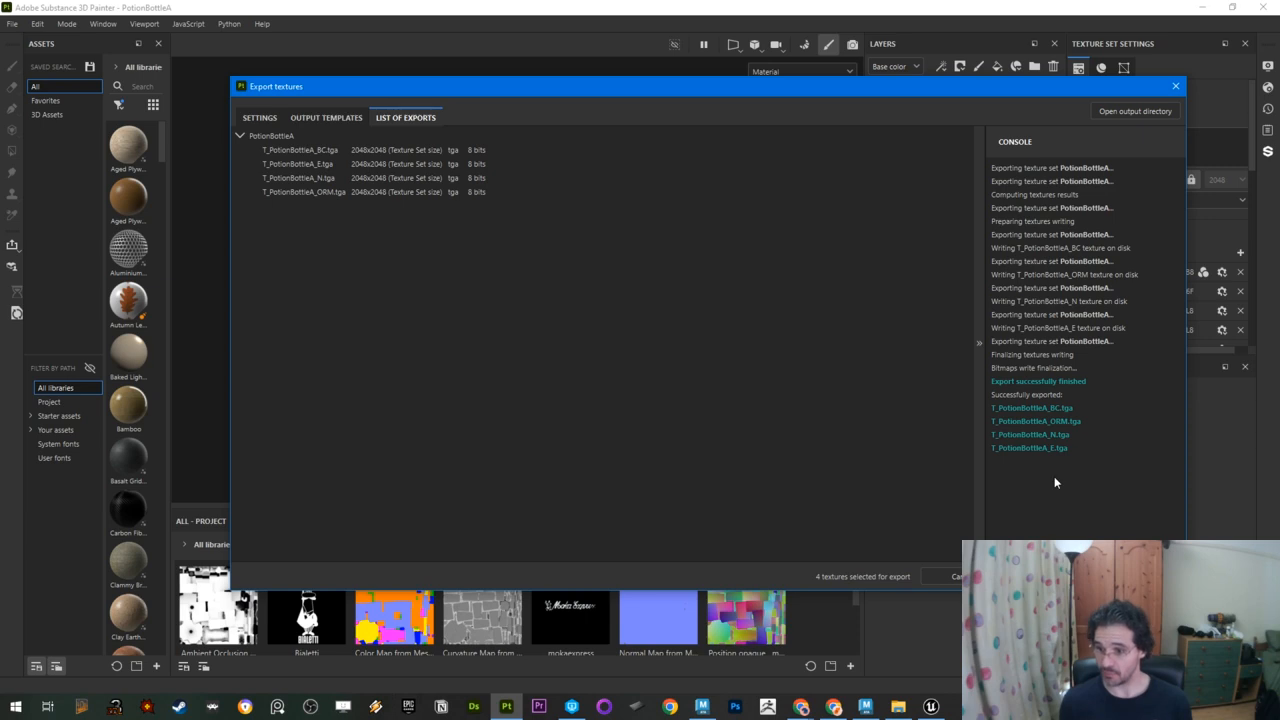
pyautogui.click(1110, 113)
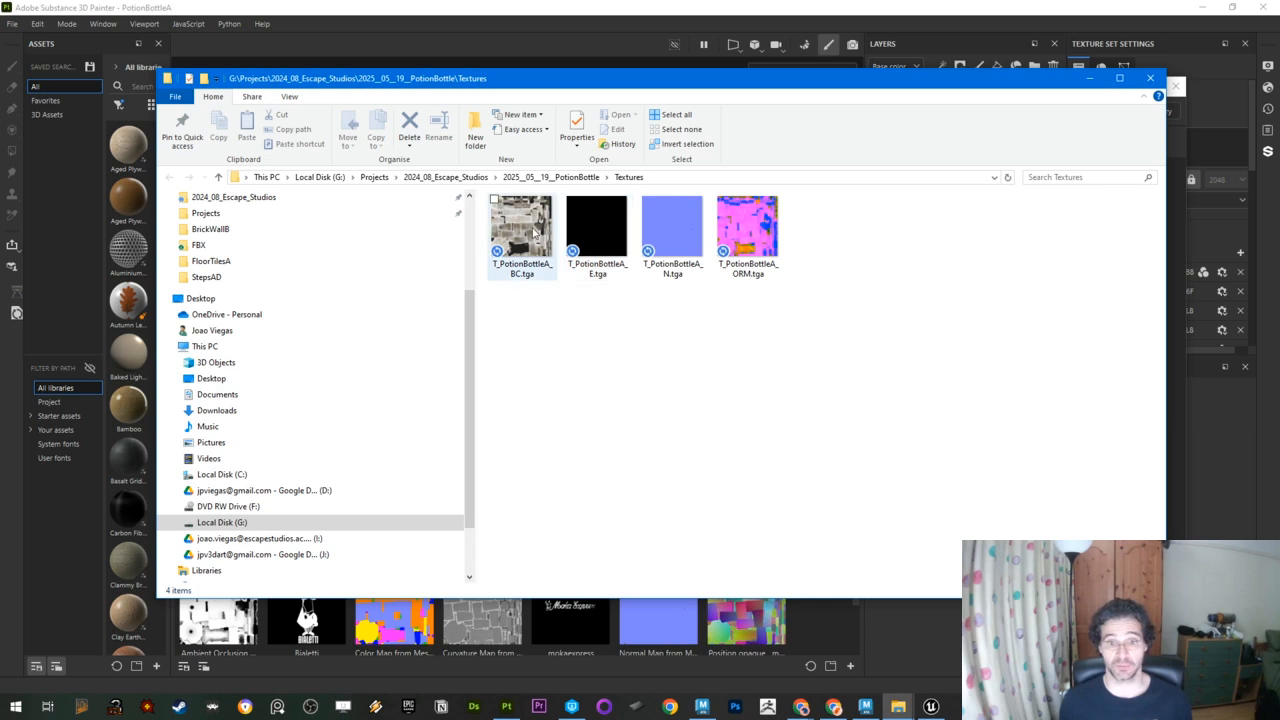
pyautogui.click(595, 232)
pyautogui.click(685, 244)
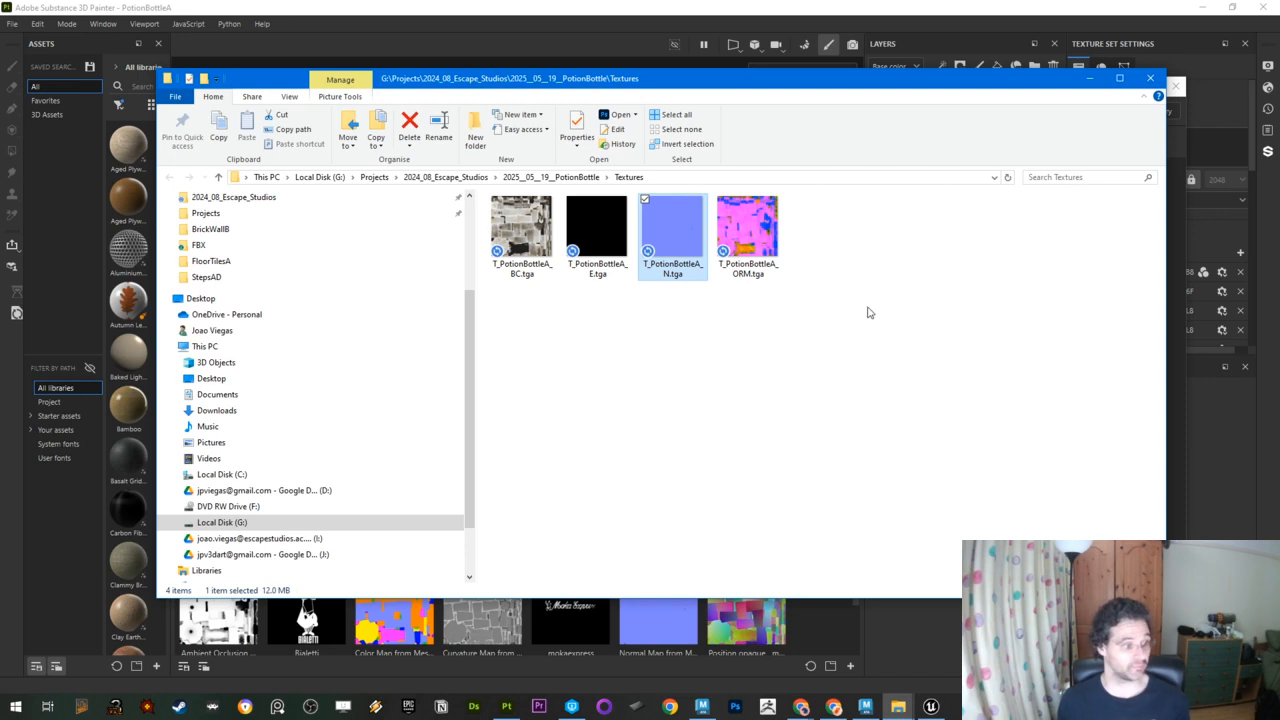
pyautogui.click(1176, 88)
pyautogui.click(1176, 88)
# Step: Switch to Unreal Engine and start importing assets into the project's Textures folder
pyautogui.click(1210, 8)
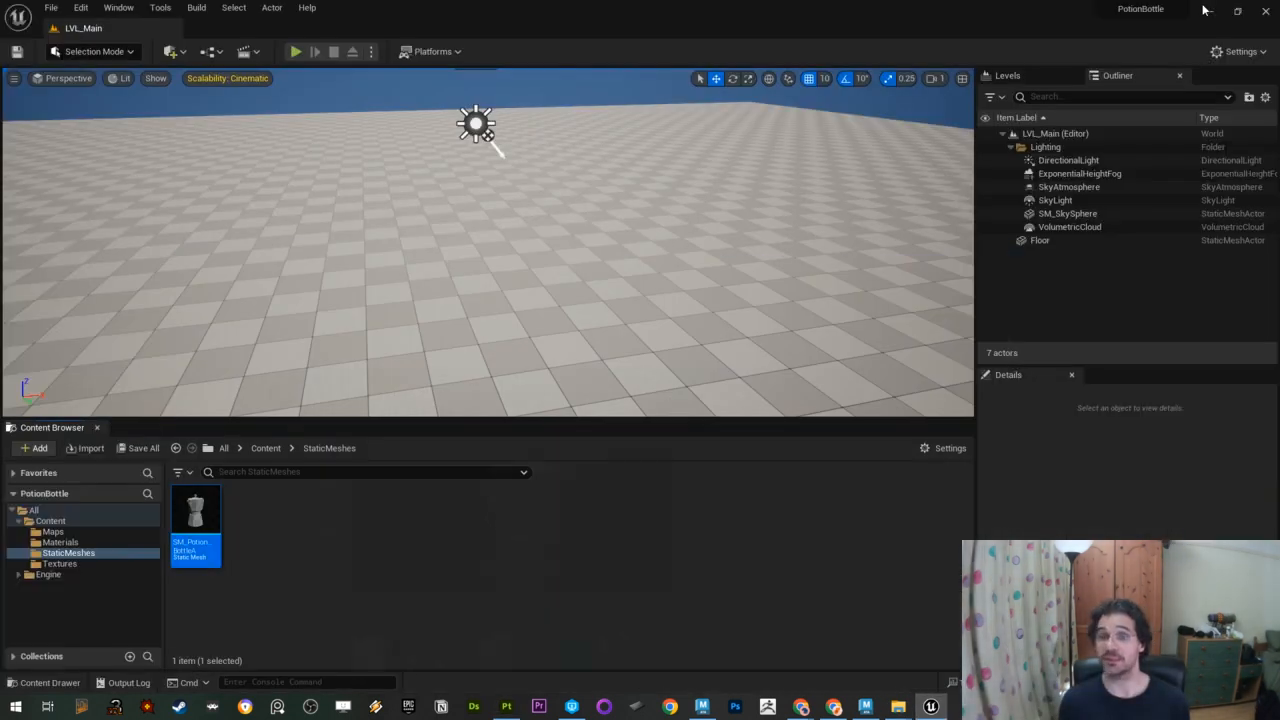
pyautogui.click(60, 564)
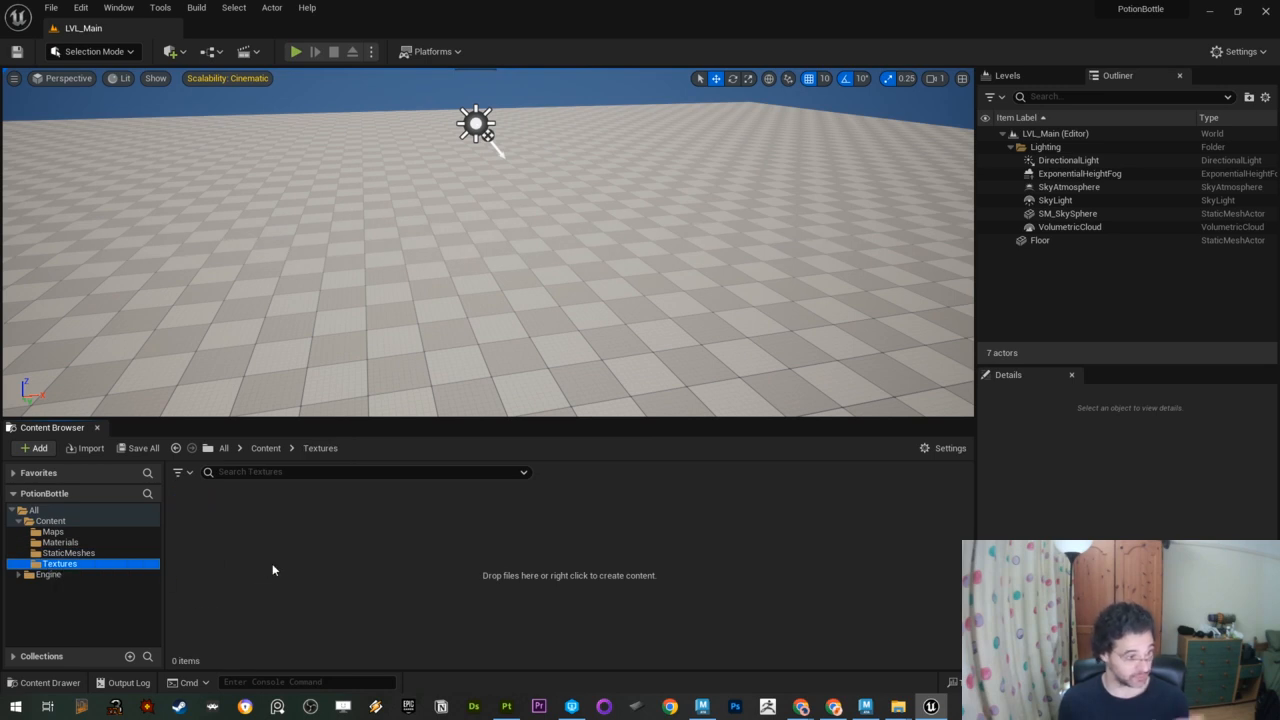
pyautogui.rightClick(420, 545)
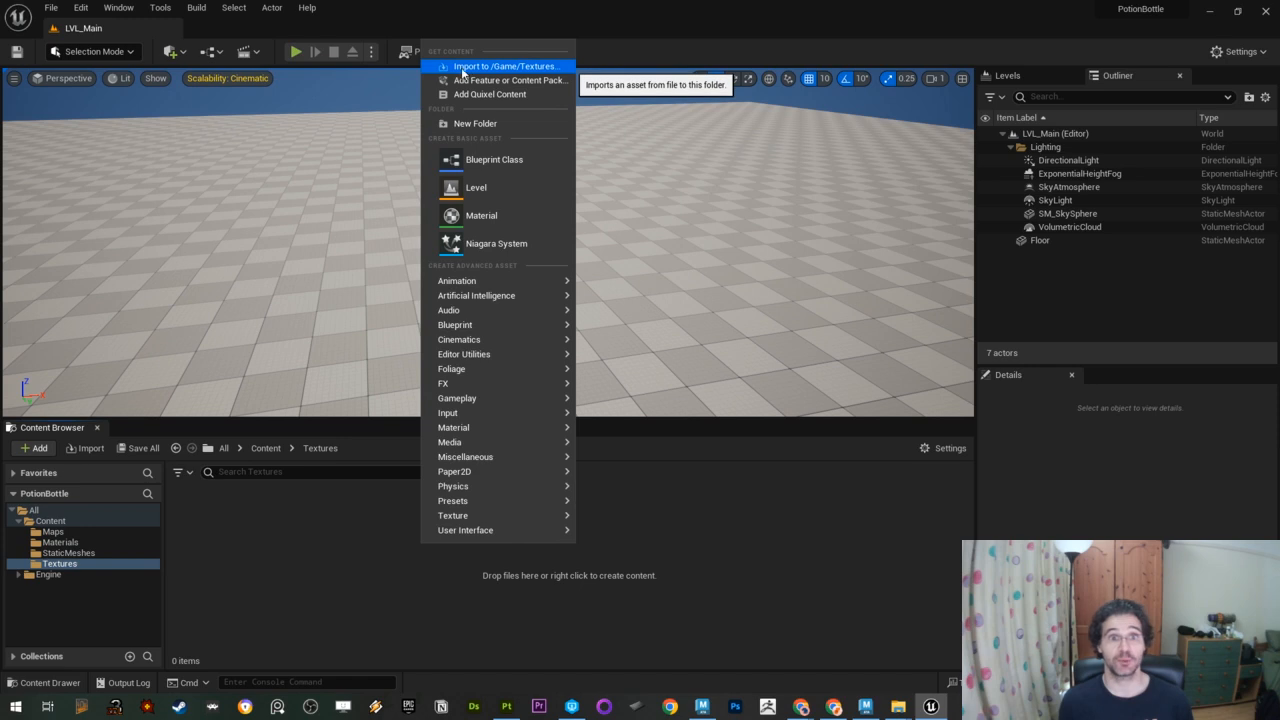
pyautogui.click(537, 67)
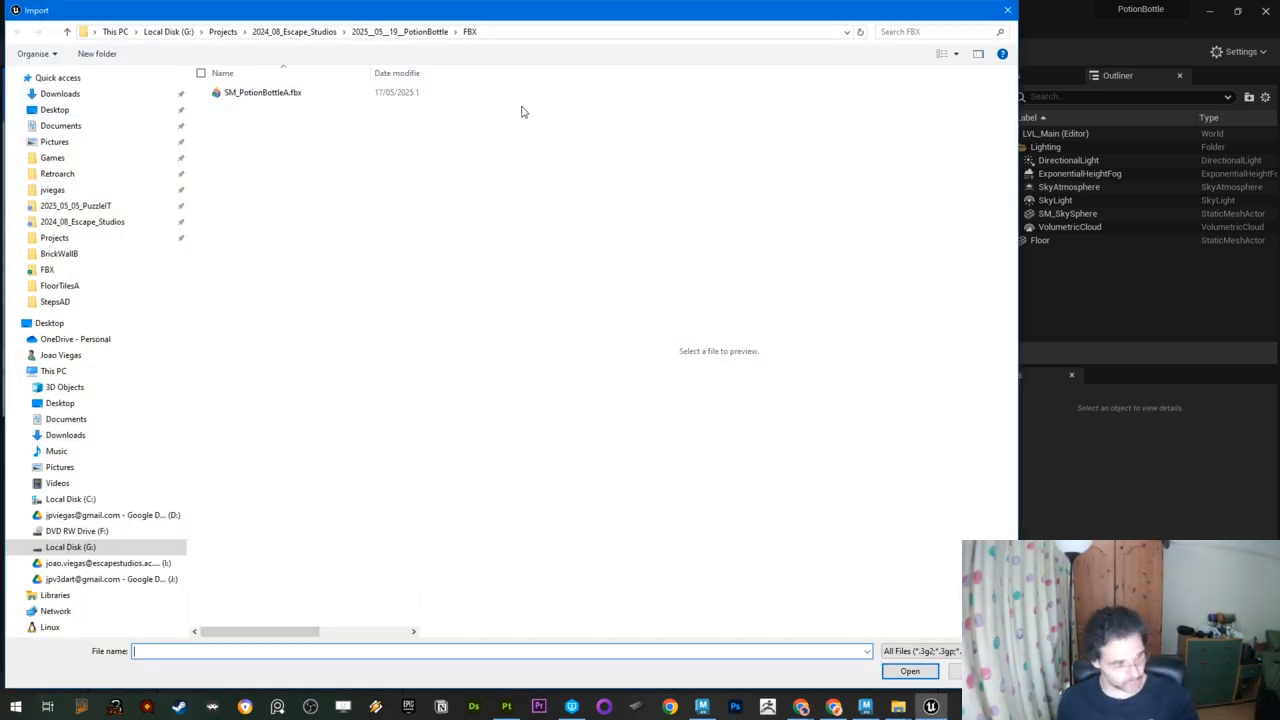
pyautogui.doubleClick(541, 5)
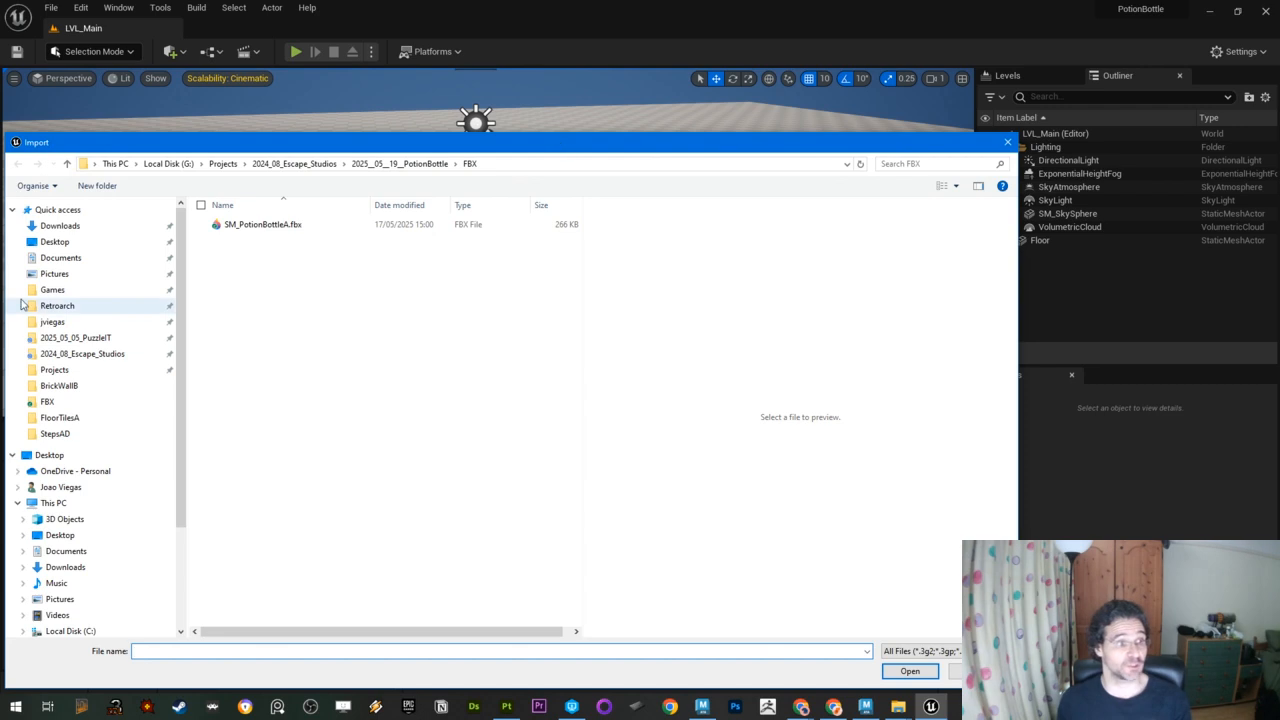
pyautogui.moveTo(8, 303); pyautogui.dragTo(167, 232)
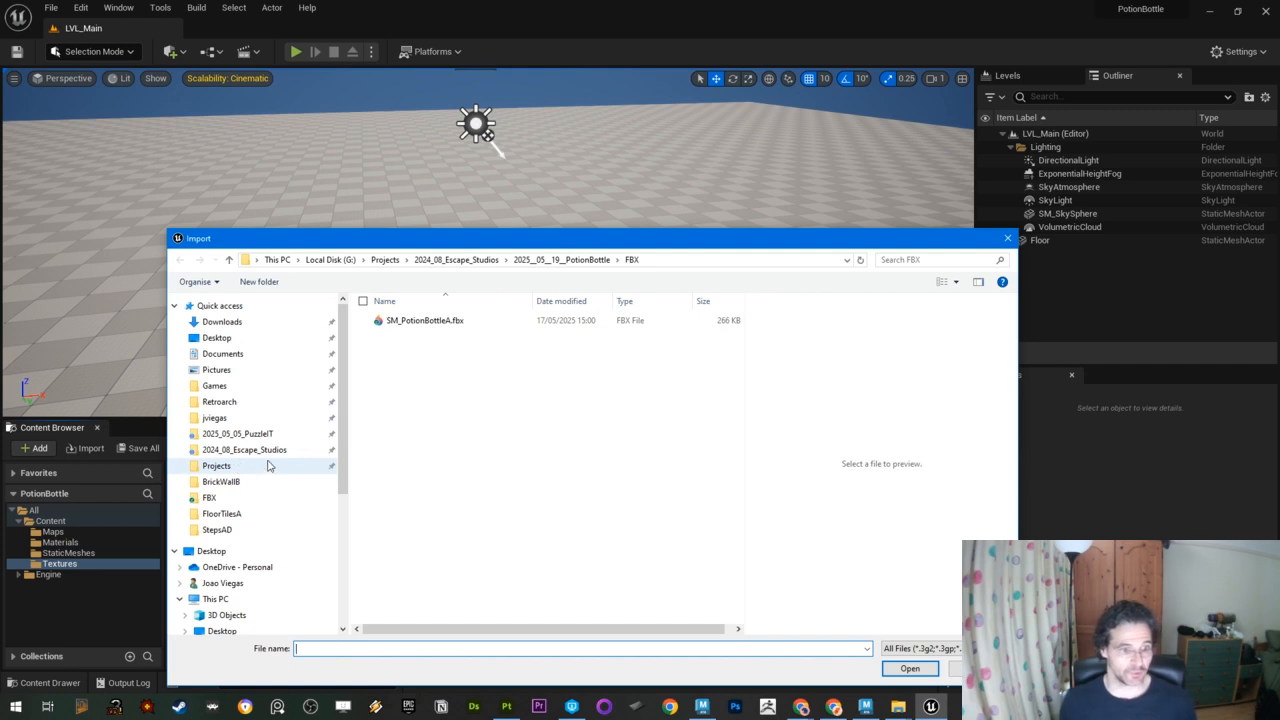
# Step: Import the BC, E, N and ORM T_PotionBottleA .tga files from the Textures folder of 2025__05__19__PotionBottle
pyautogui.click(212, 451)
pyautogui.doubleClick(428, 321)
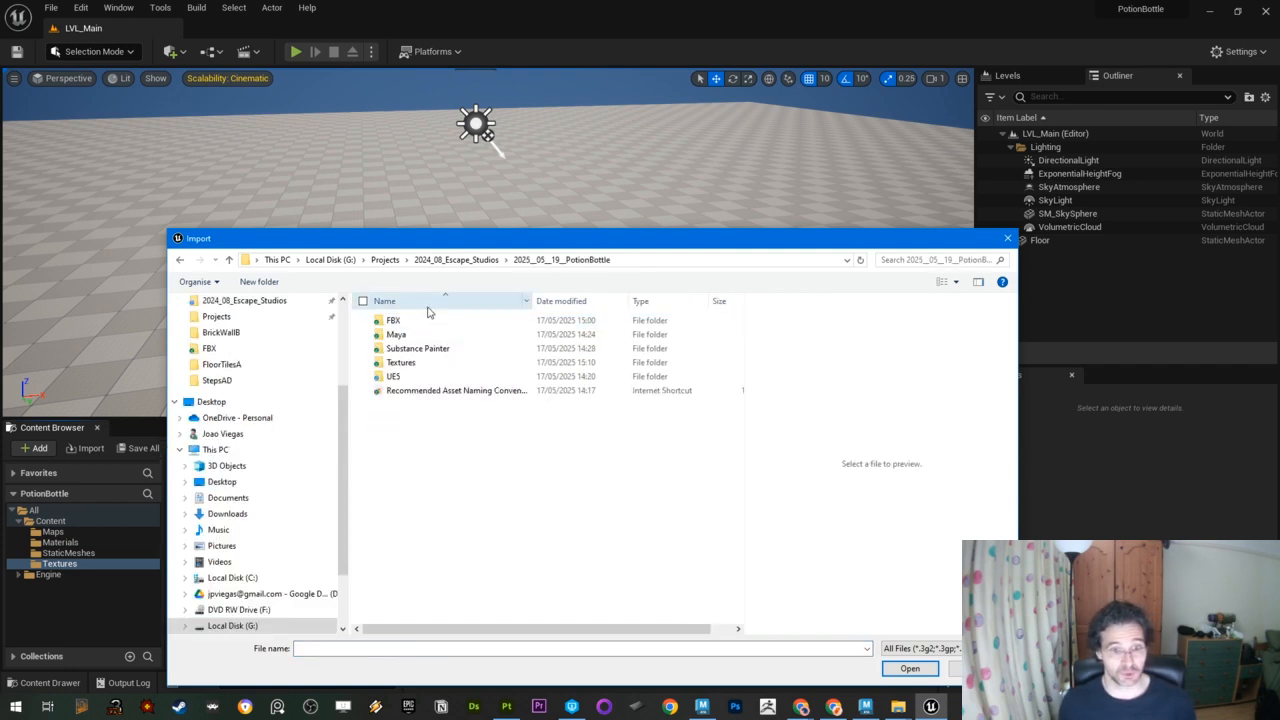
pyautogui.click(378, 364)
pyautogui.doubleClick(398, 364)
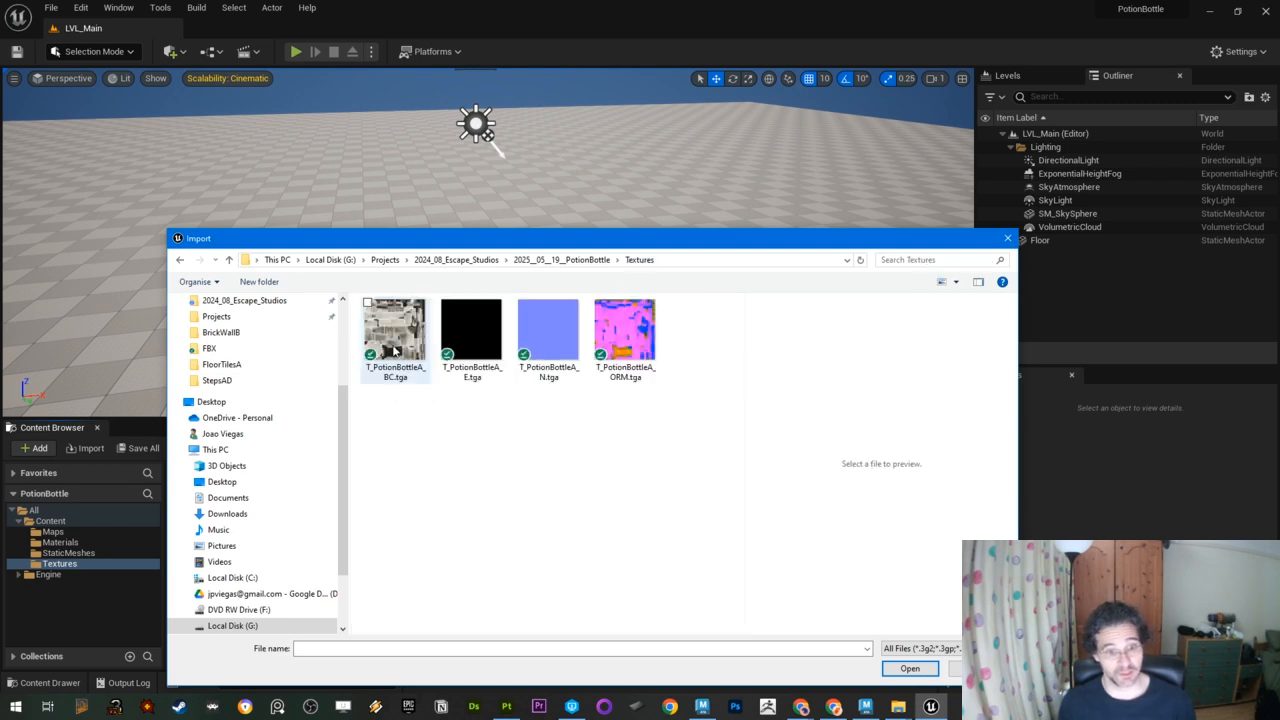
pyautogui.click(397, 360)
pyautogui.keyDown('shift'); pyautogui.click(622, 362); pyautogui.keyUp('shift')
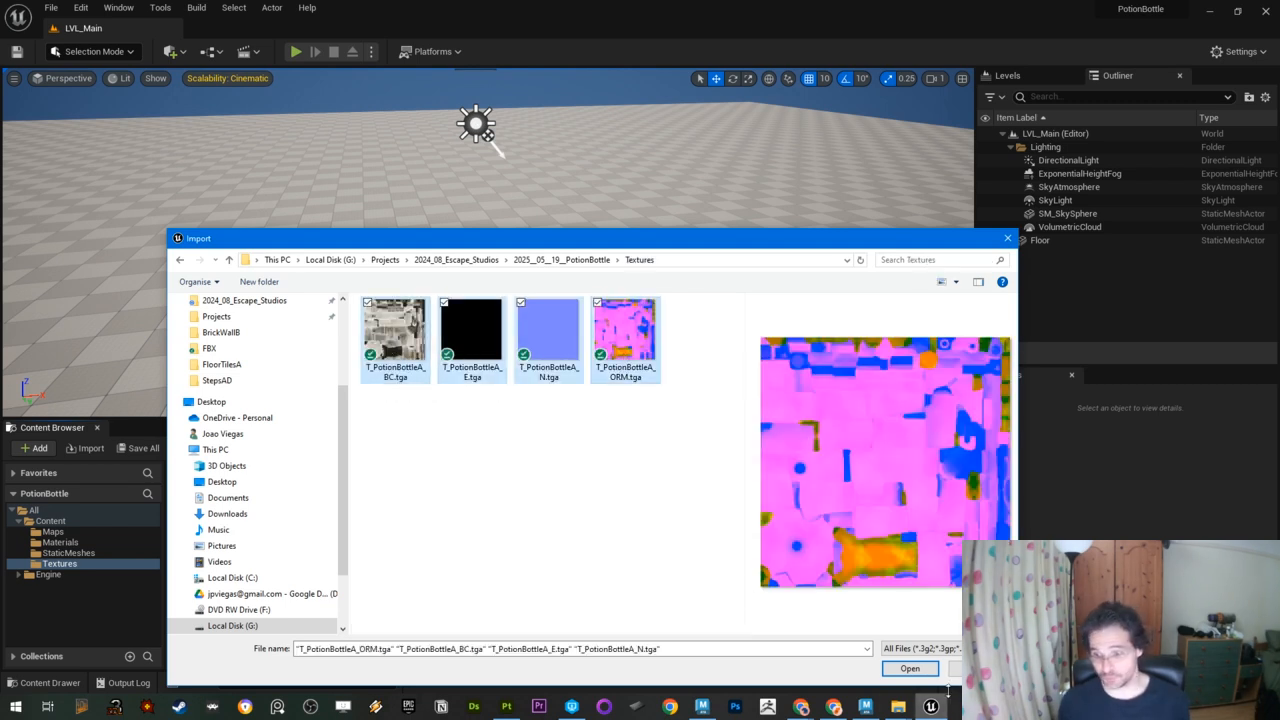
pyautogui.click(910, 668)
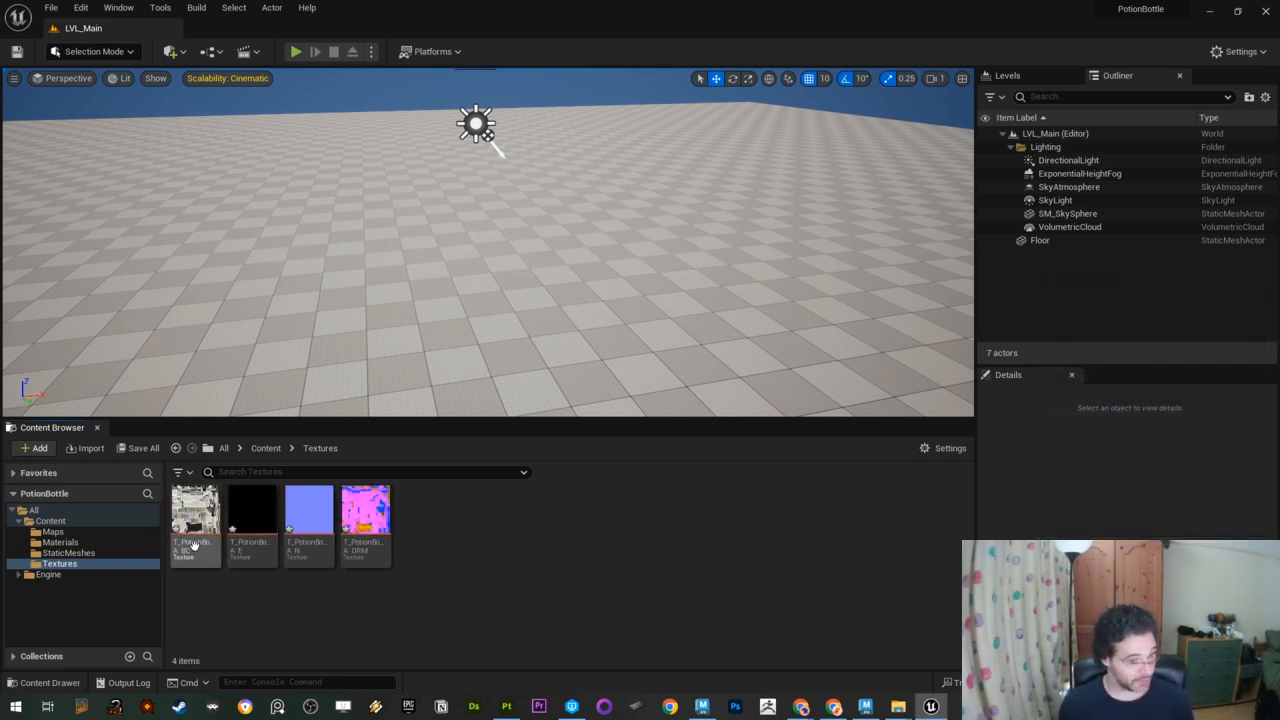
# Step: Open all four imported textures for bulk editing in the Property Matrix and resize its window to show the sRGB column
pyautogui.hotkey('ctrl', 'a')
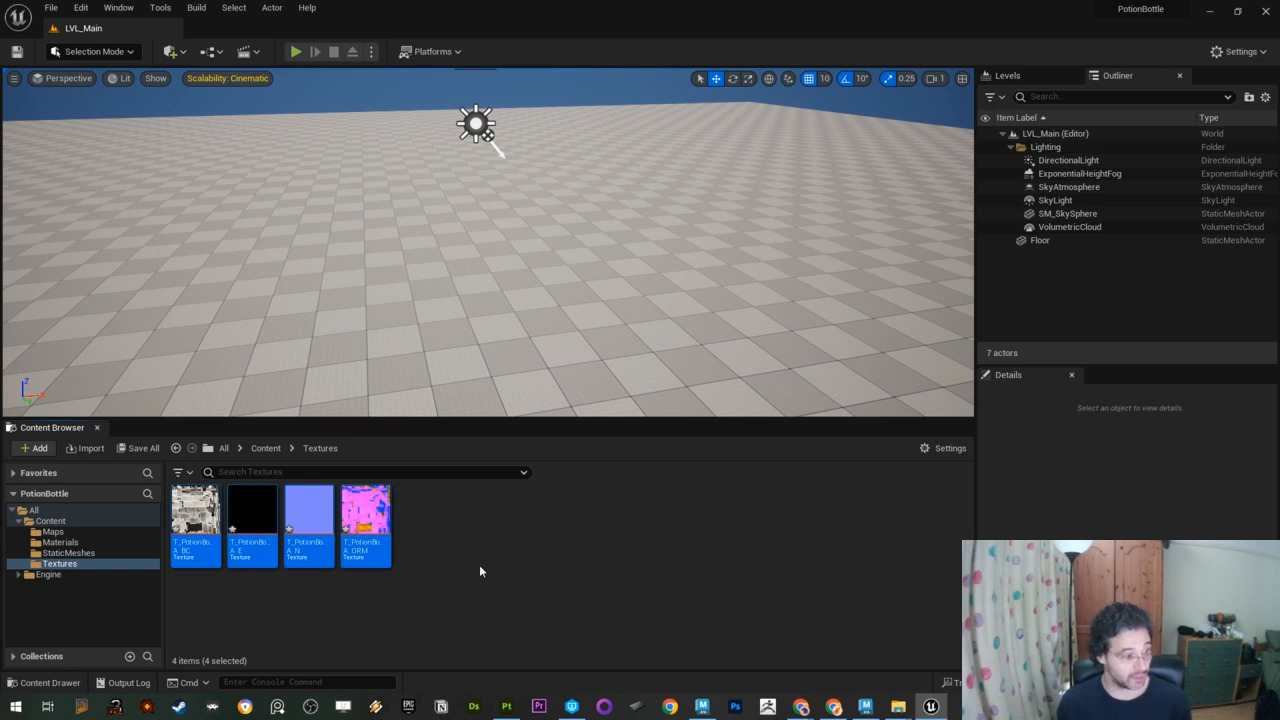
pyautogui.rightClick(366, 500)
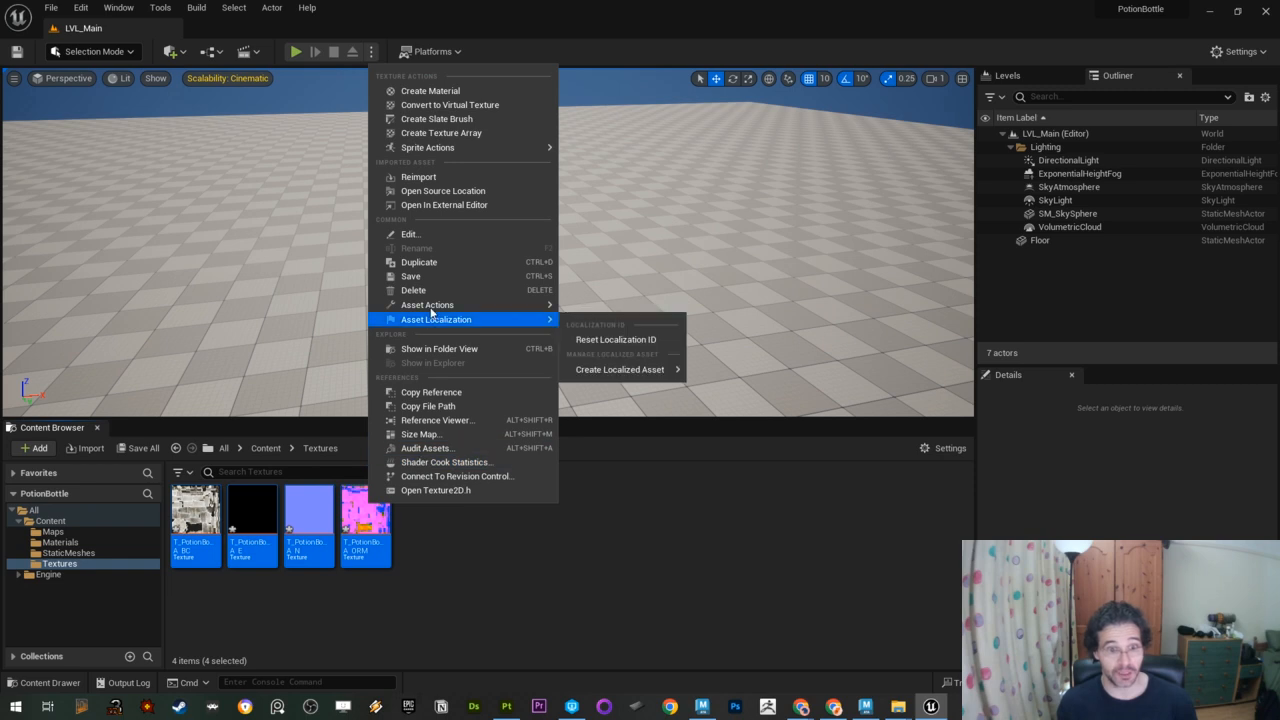
pyautogui.moveTo(446, 307)
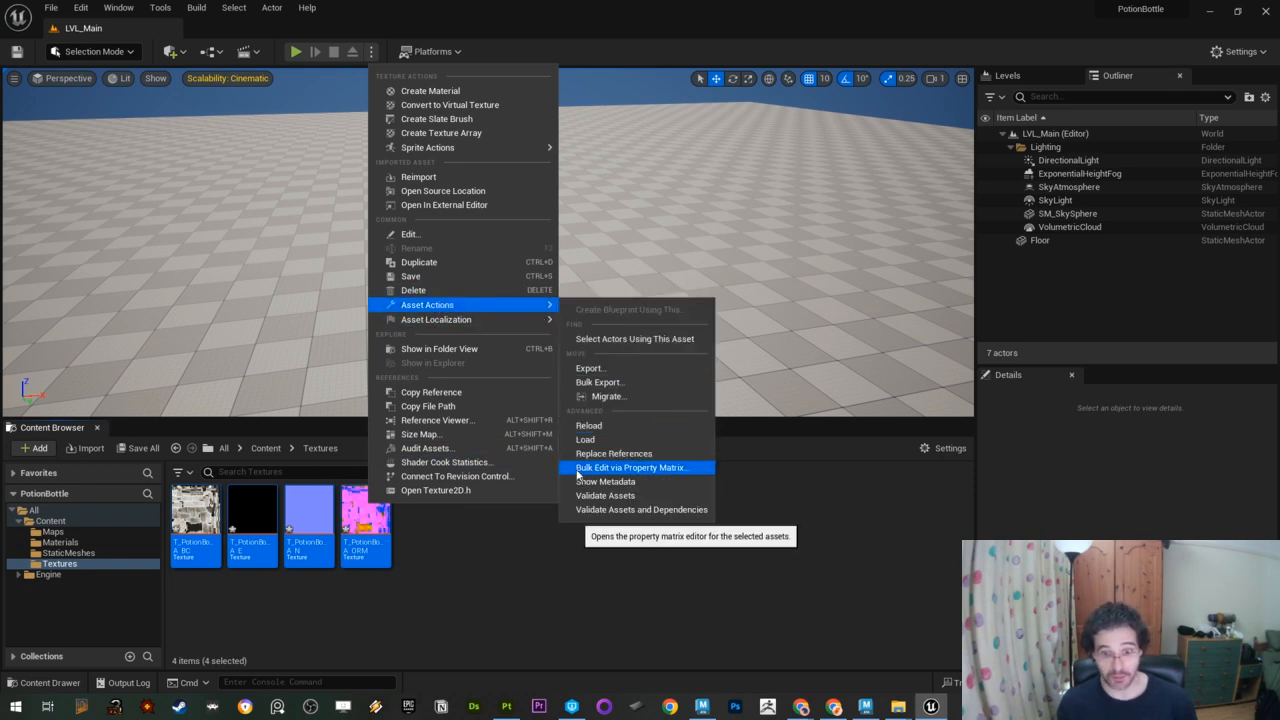
pyautogui.click(673, 469)
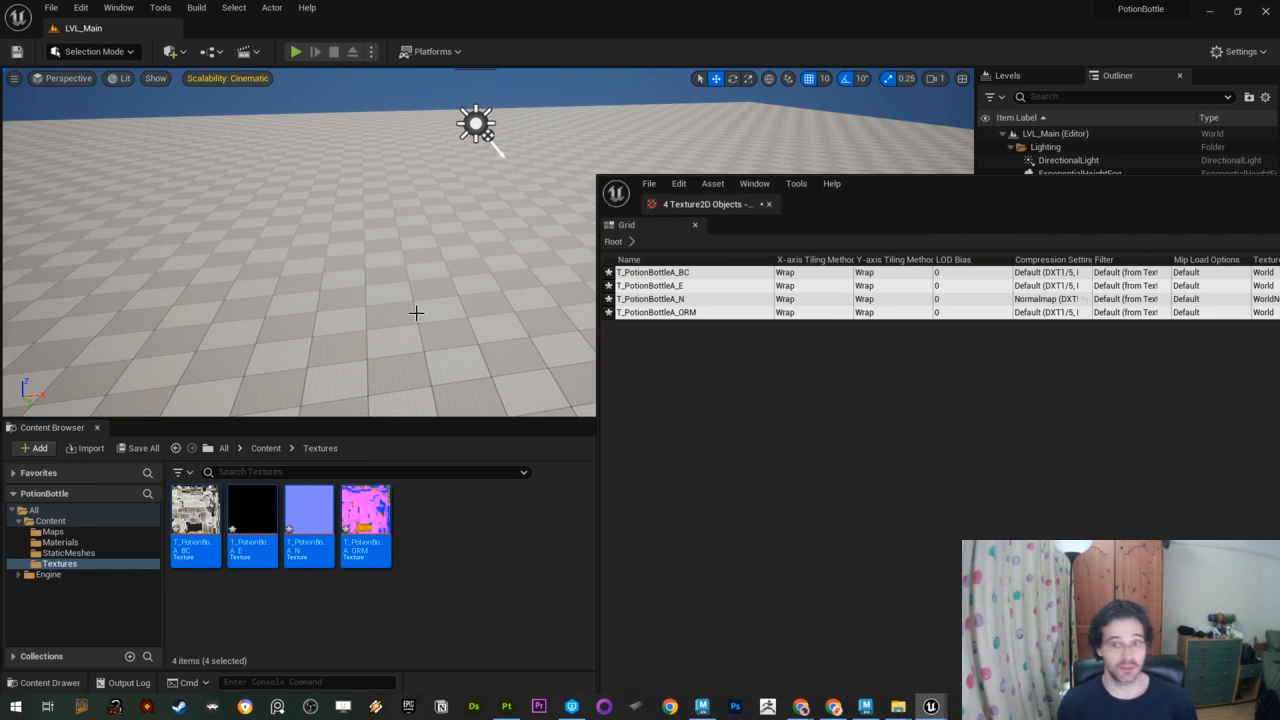
pyautogui.moveTo(880, 185); pyautogui.dragTo(499, 107)
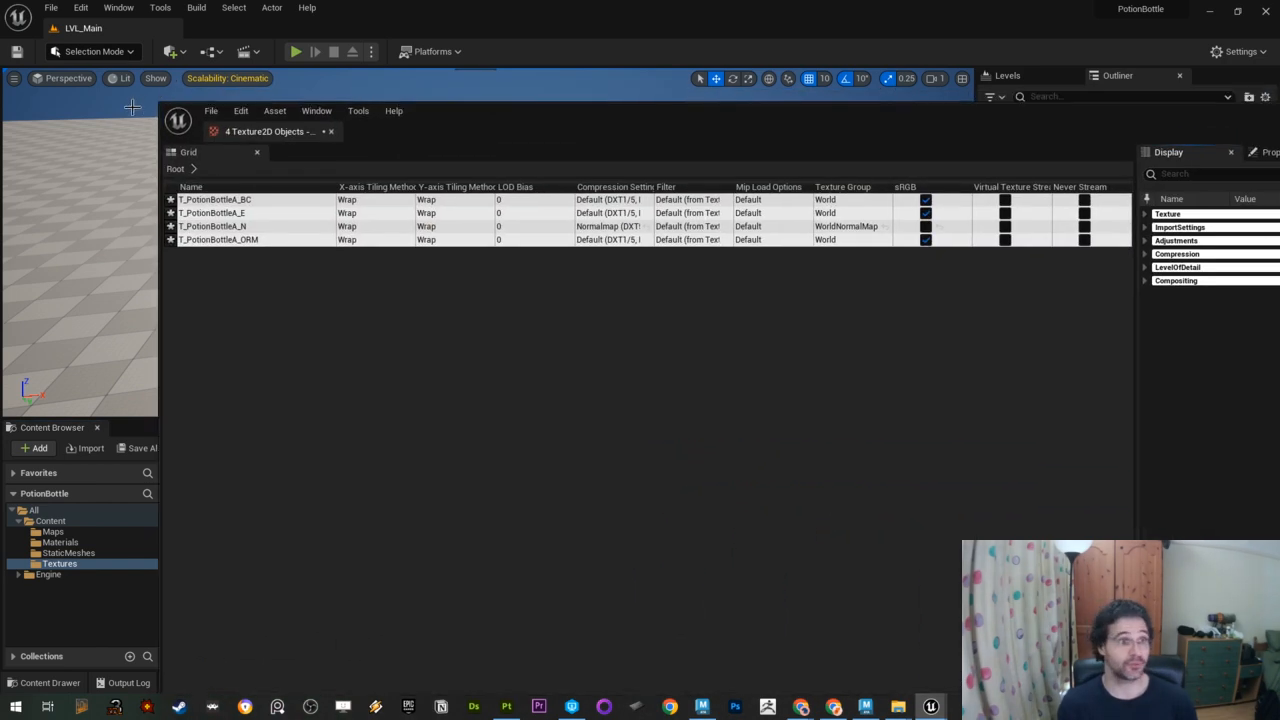
pyautogui.moveTo(150, 104); pyautogui.dragTo(695, 196)
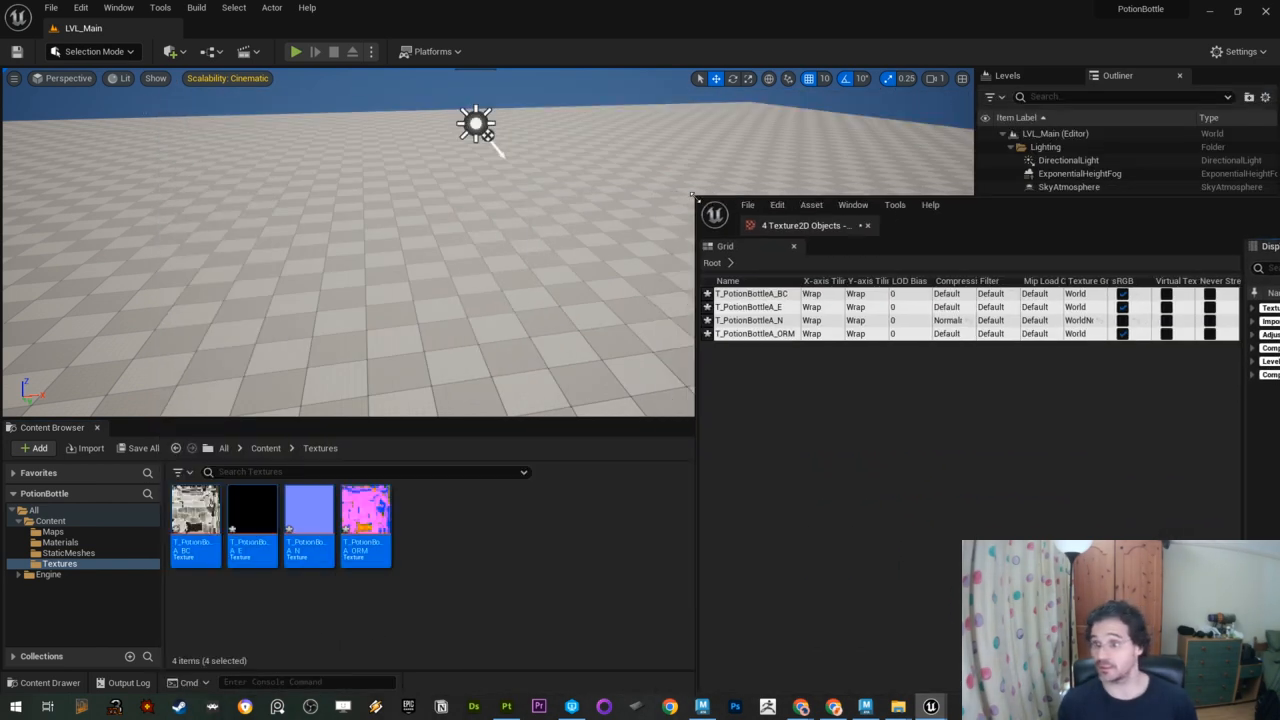
pyautogui.moveTo(1121, 209); pyautogui.dragTo(677, 137)
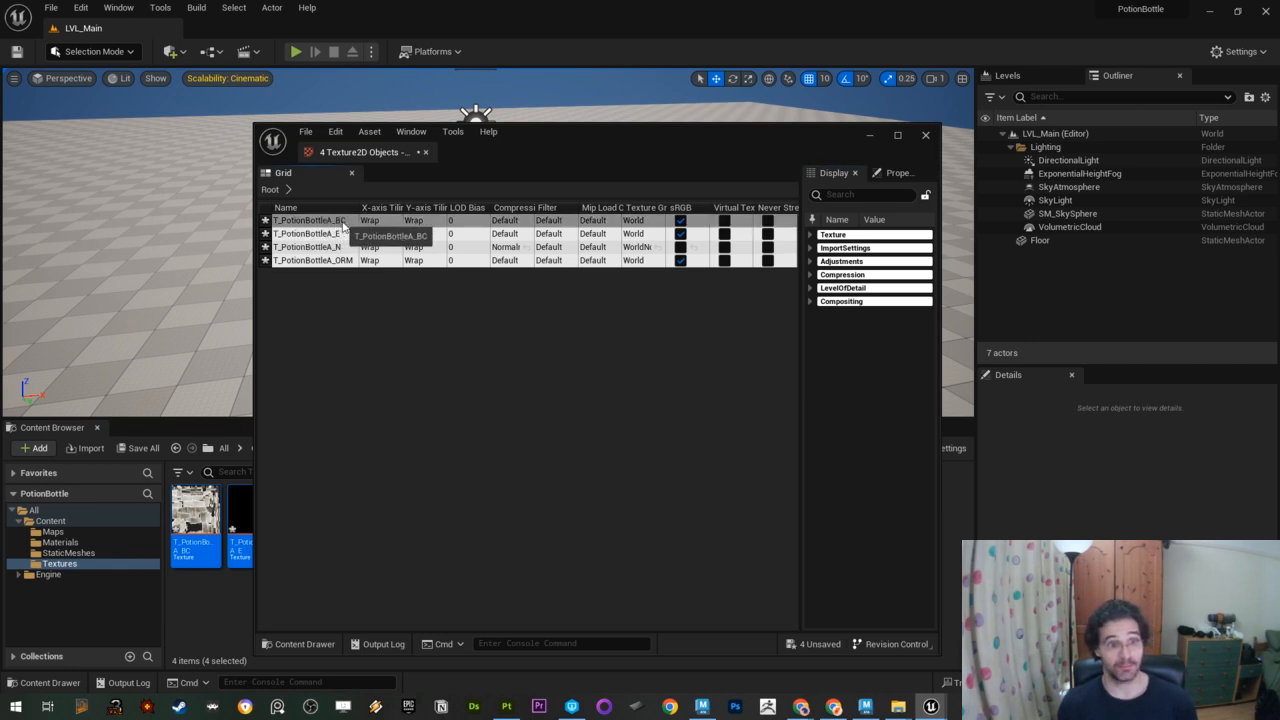
# Step: Disable sRGB for T_PotionBottleA_ORM, save all the textures and close the Property Matrix
pyautogui.click(681, 222)
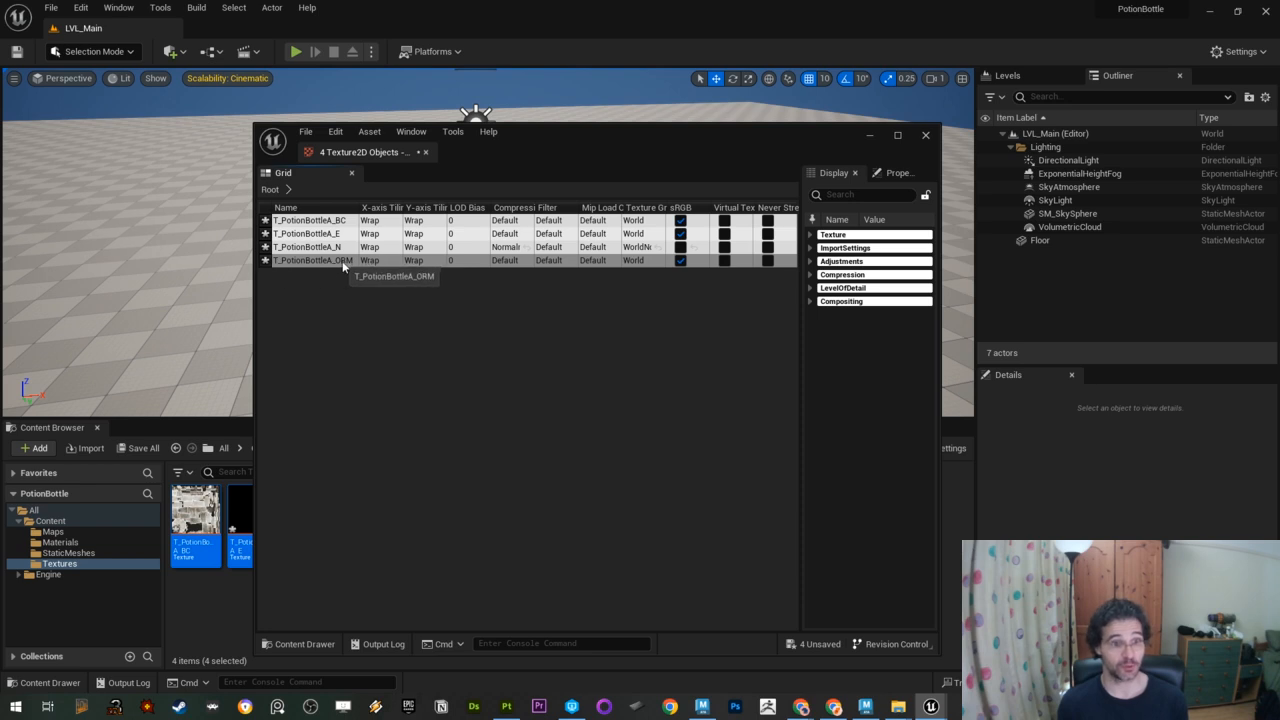
pyautogui.click(680, 261)
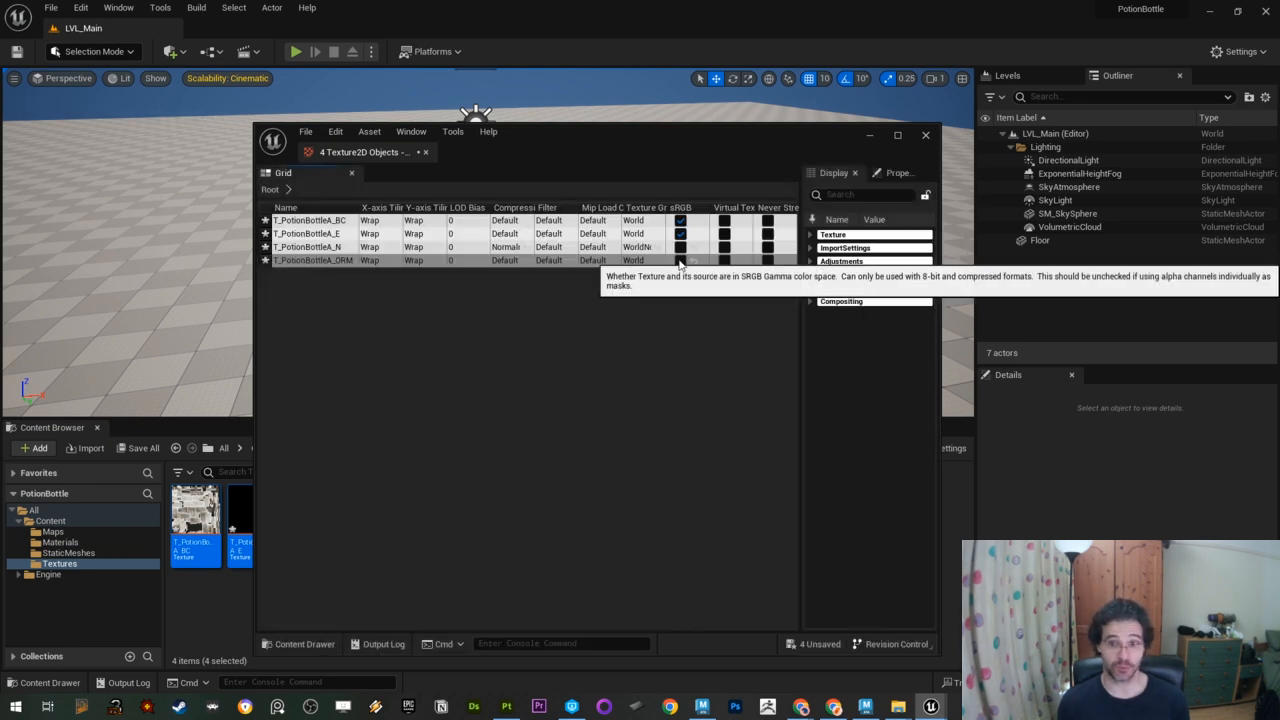
pyautogui.click(306, 132)
pyautogui.click(320, 196)
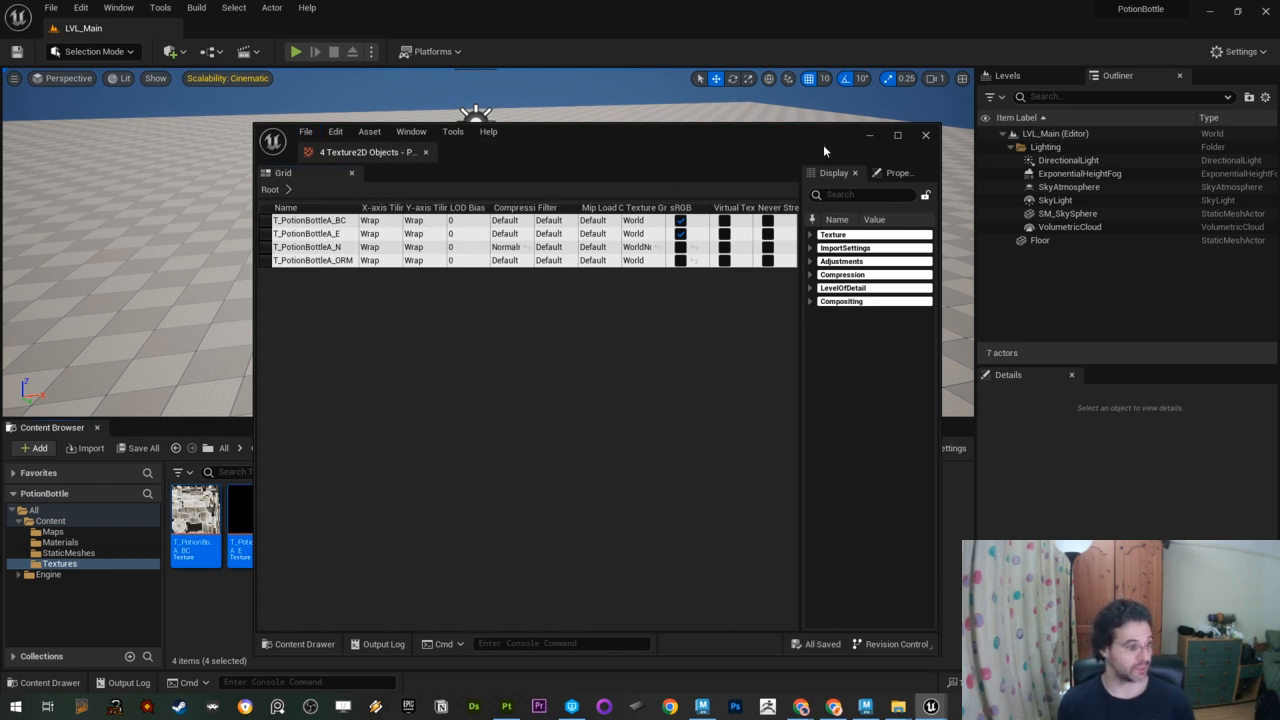
pyautogui.click(926, 135)
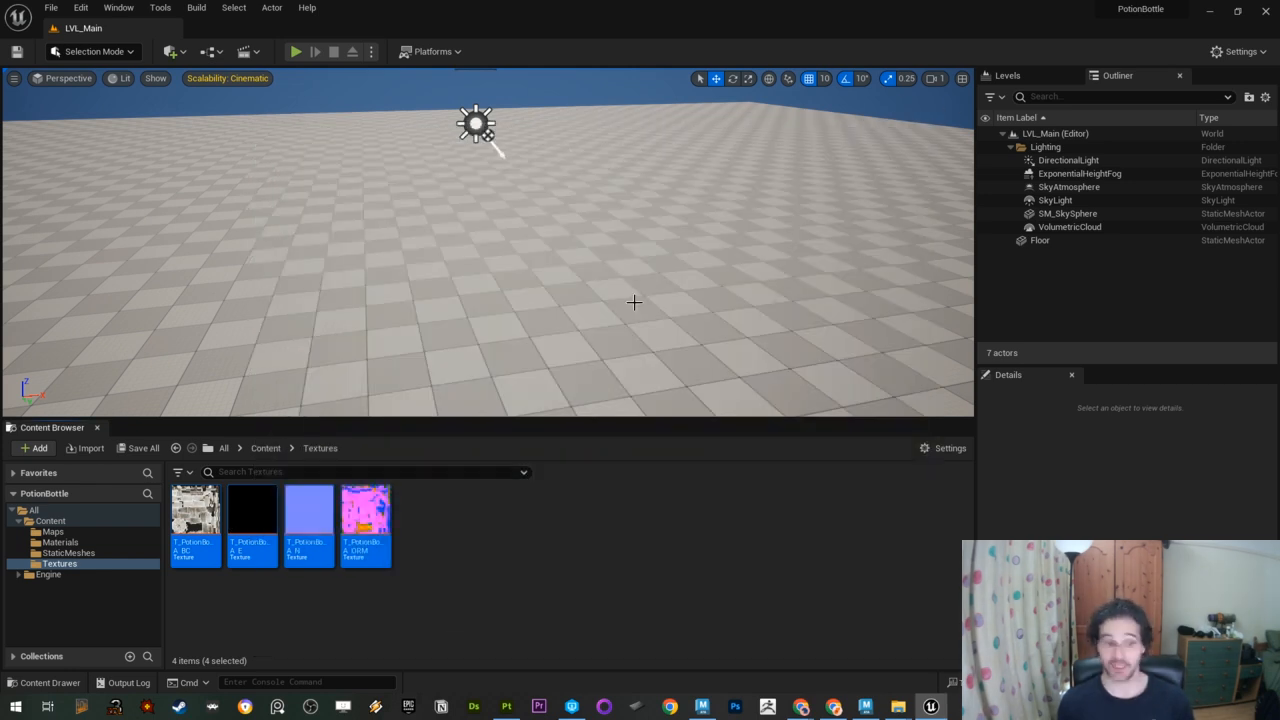
pyautogui.click(574, 524)
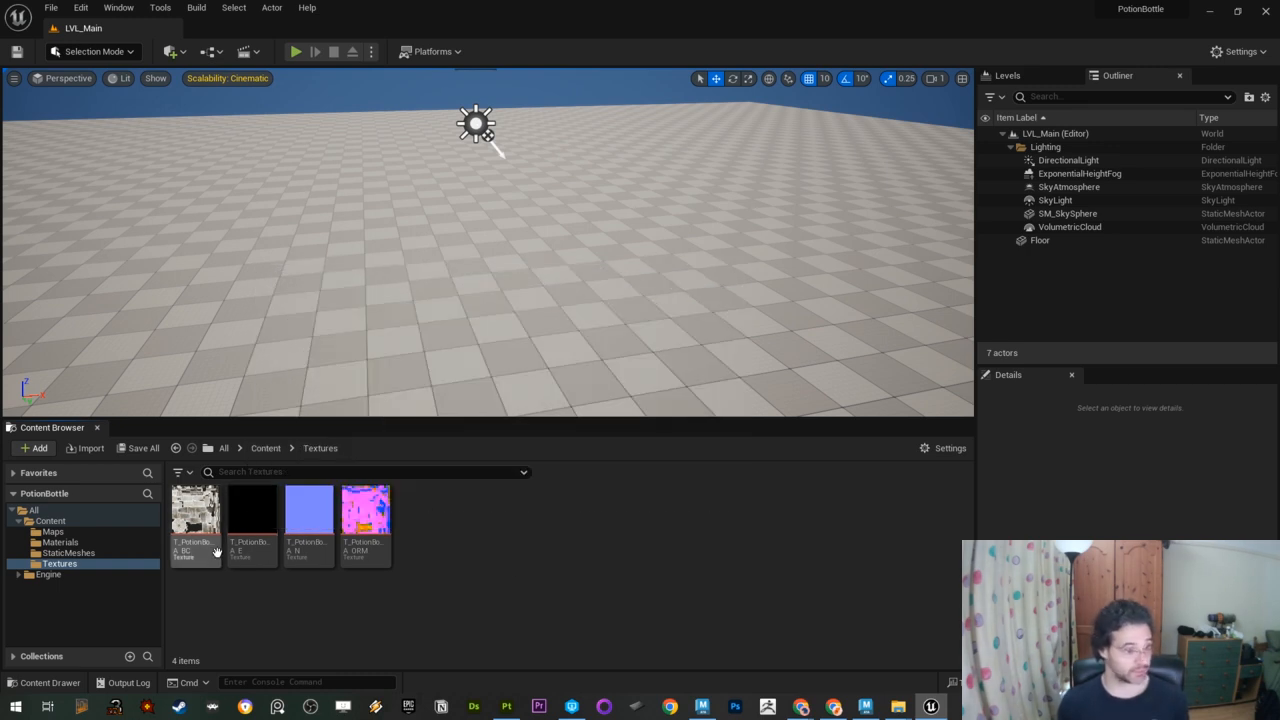
# Step: Create a new material named M_BaseMaterial in the project's Materials folder
pyautogui.moveTo(213, 549)
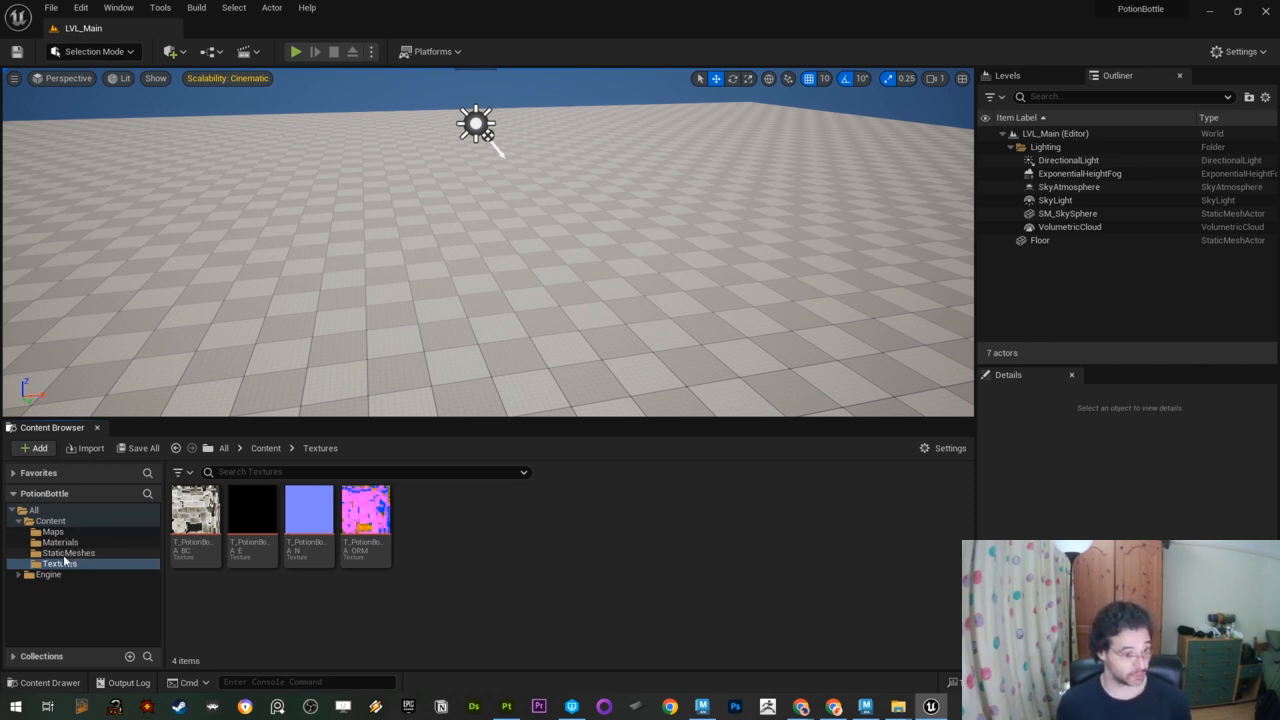
pyautogui.click(66, 544)
pyautogui.rightClick(318, 529)
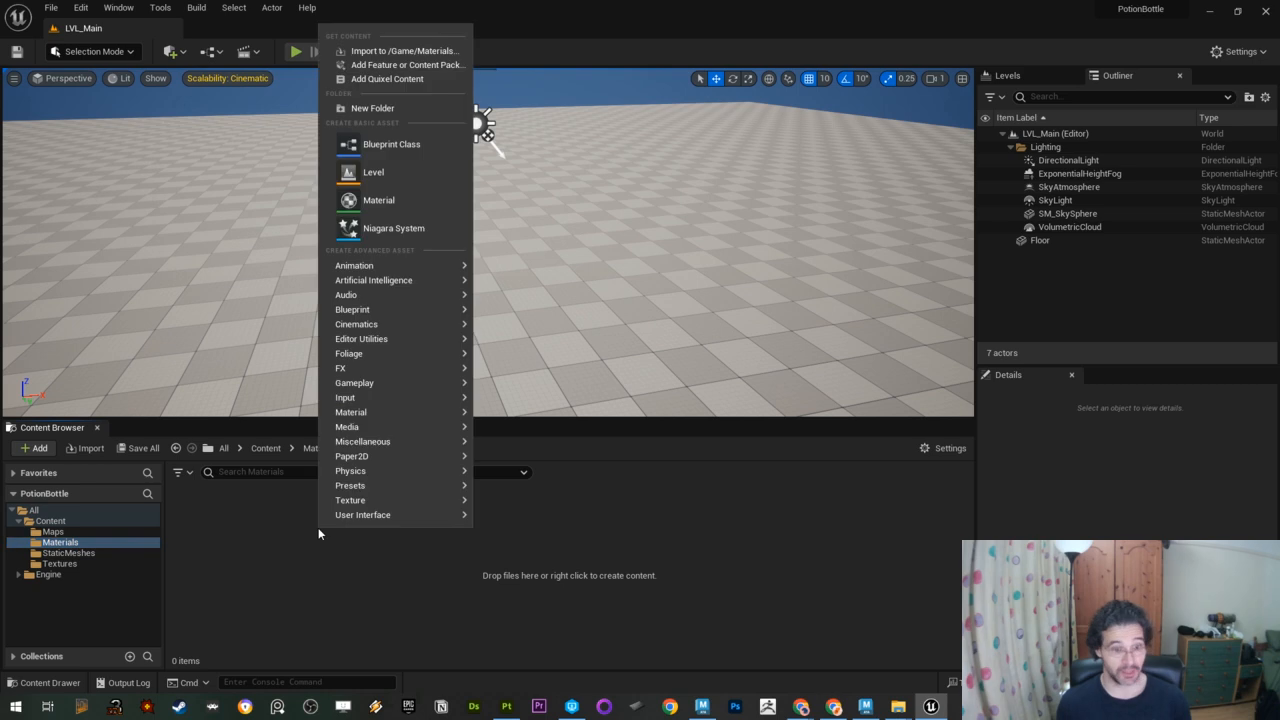
pyautogui.click(385, 201)
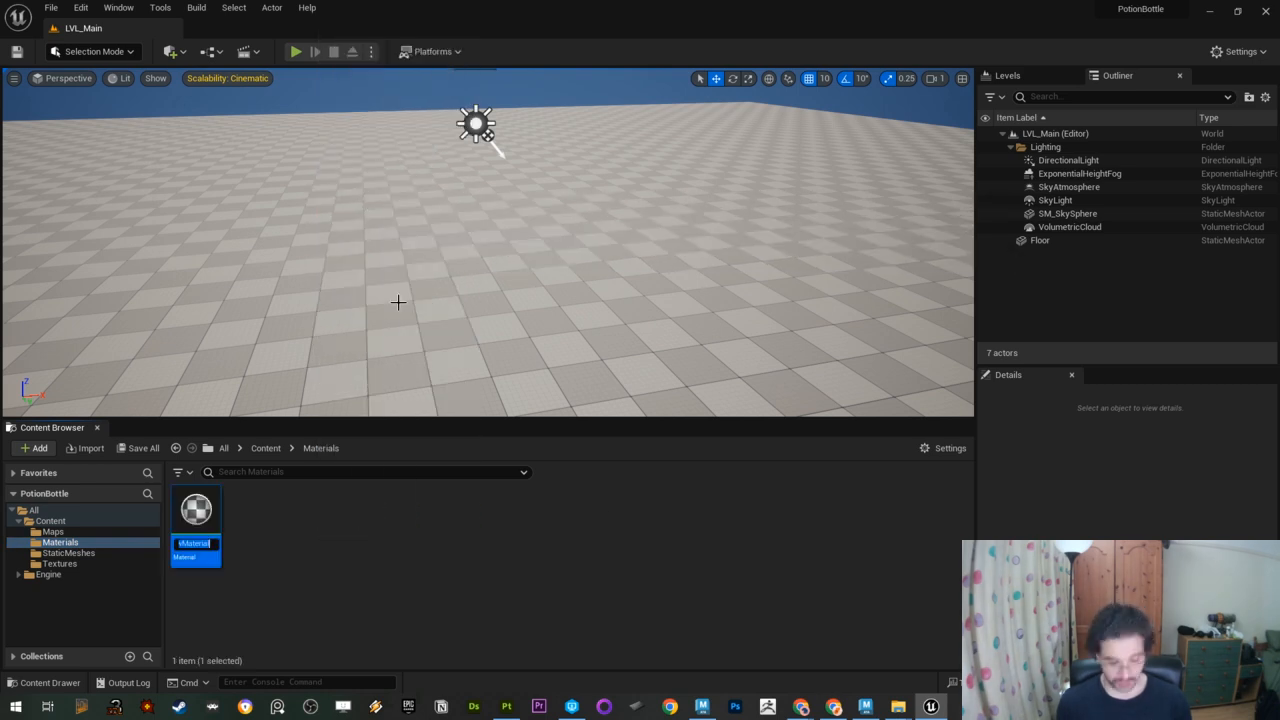
pyautogui.write('M')
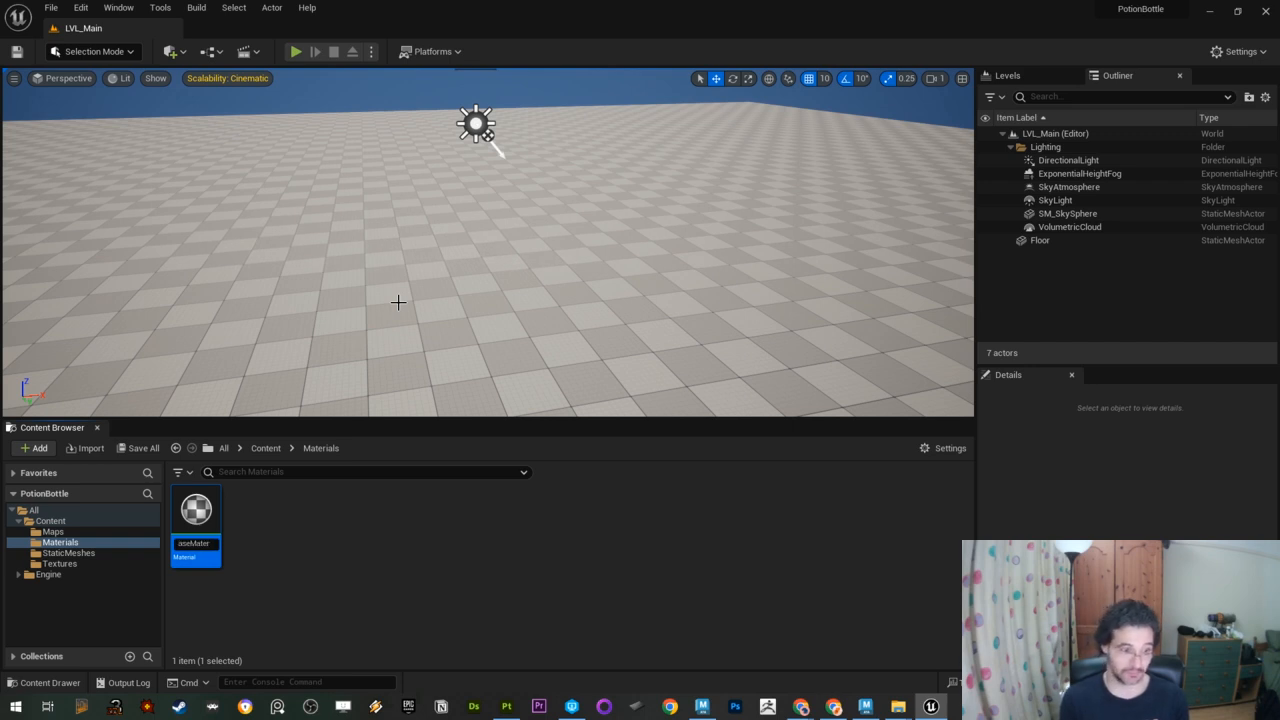
pyautogui.press('Return')
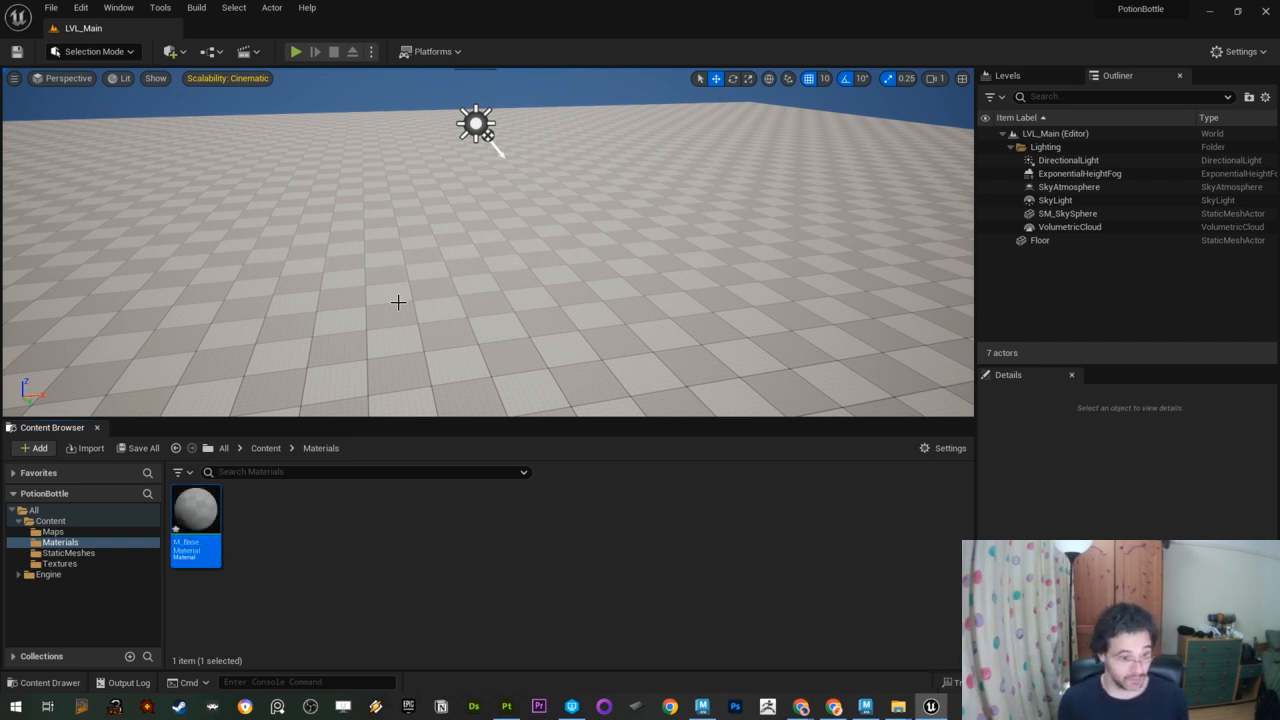
# Step: Open M_BaseMaterial in the Material Editor and arrange its window and graph so the whole main node fits
pyautogui.doubleClick(196, 511)
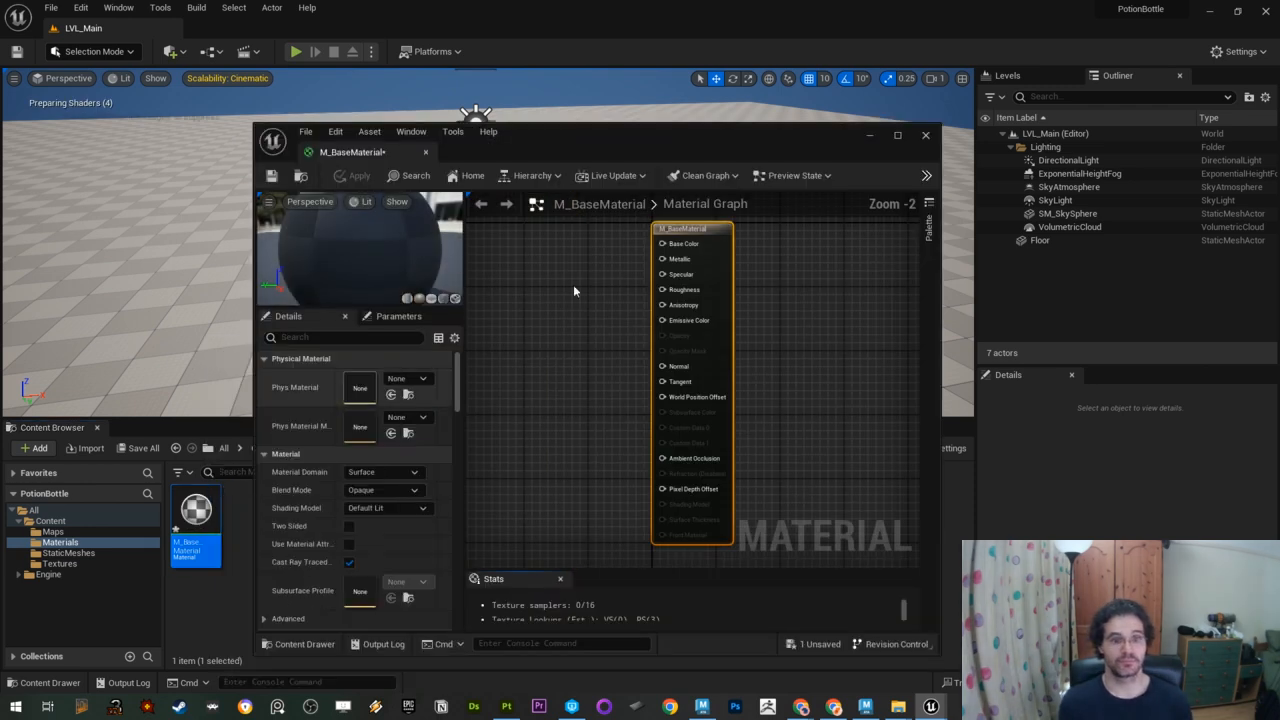
pyautogui.moveTo(255, 124); pyautogui.dragTo(80, 194)
pyautogui.moveTo(413, 196); pyautogui.dragTo(494, 60)
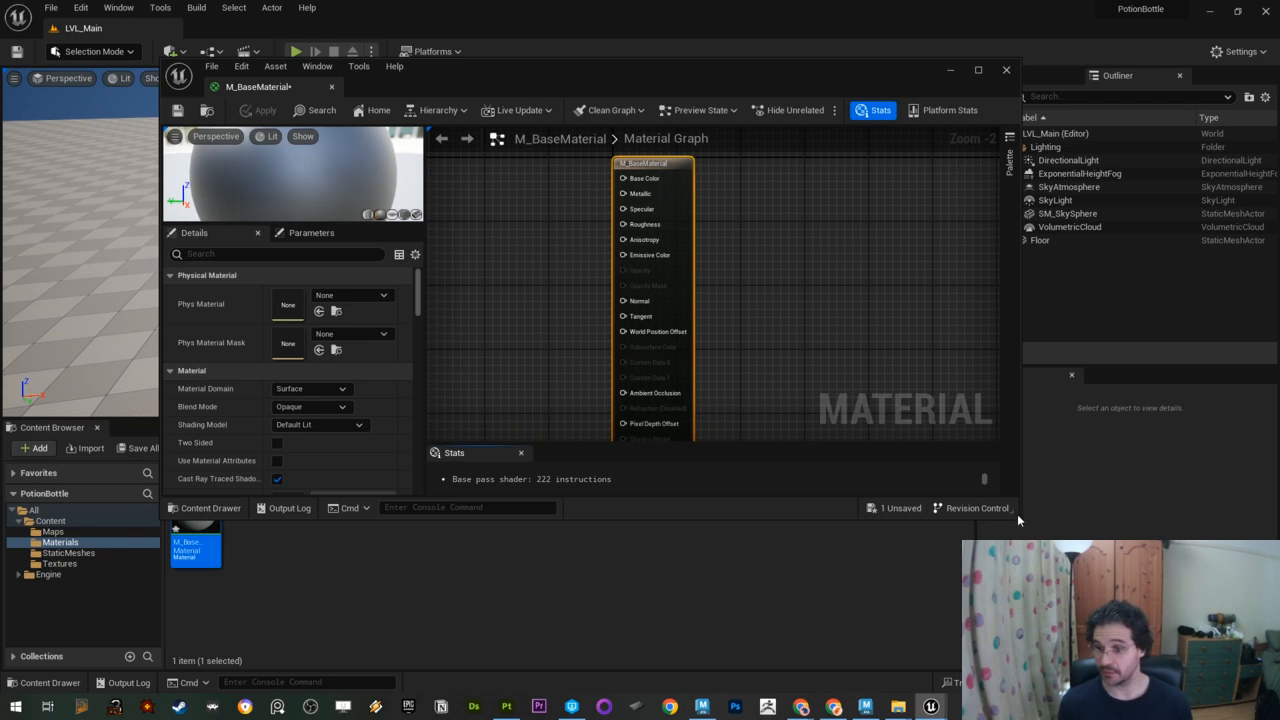
pyautogui.moveTo(1017, 514); pyautogui.dragTo(1091, 553)
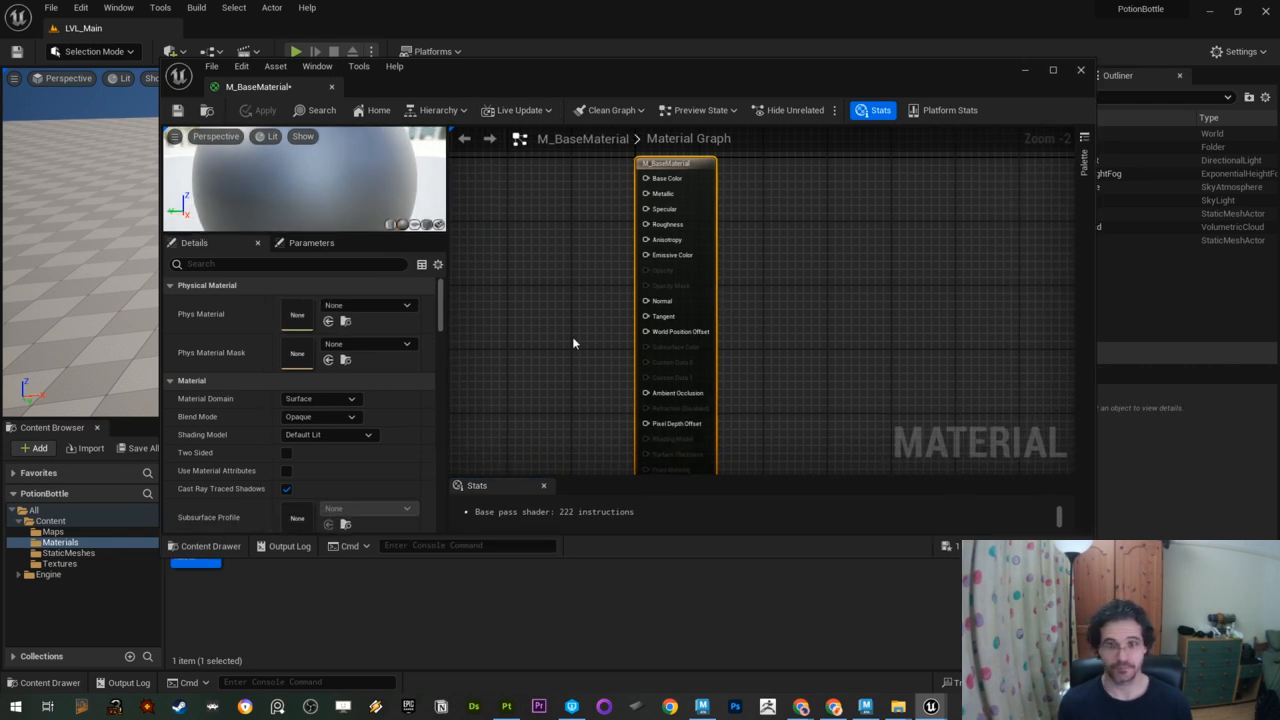
pyautogui.scroll(-3, 565, 341)
pyautogui.scroll(2, 563, 342)
pyautogui.moveTo(586, 325); pyautogui.dragTo(651, 337, button='right')
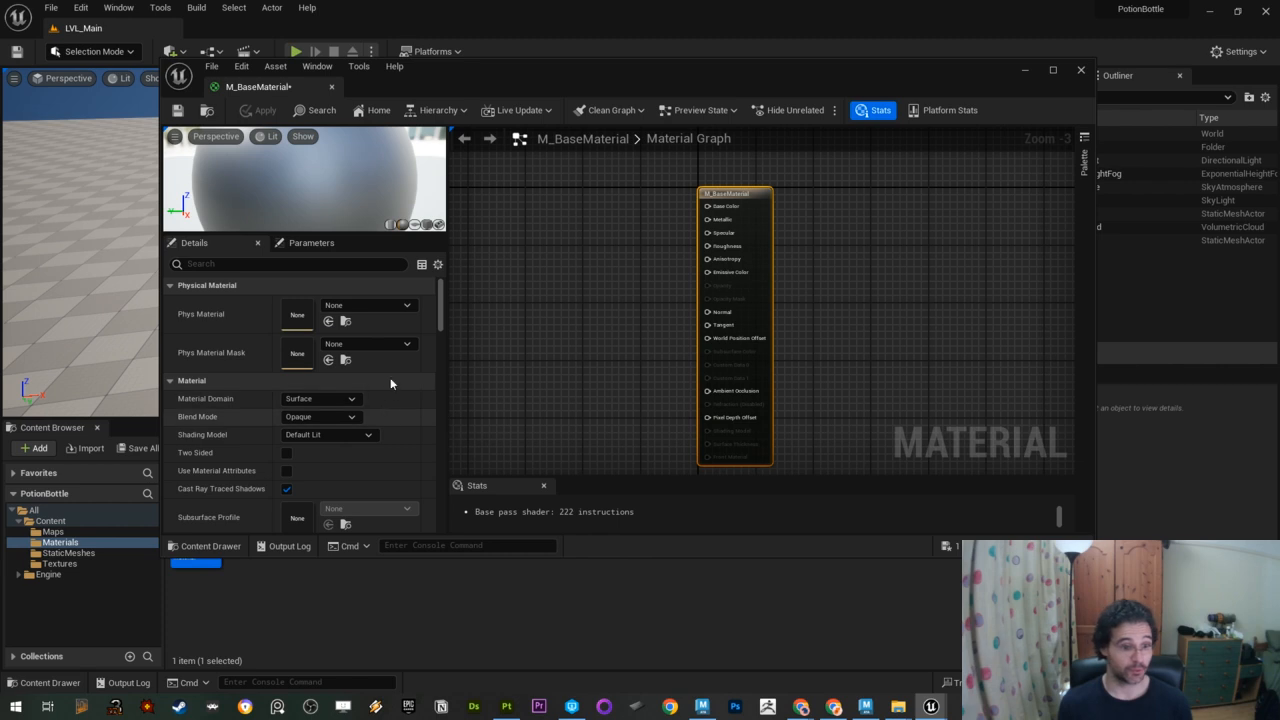
# Step: Adjust the Material Editor's layout, shorten its window to uncover the Content Browser, and open the Textures folder there
pyautogui.moveTo(354, 233); pyautogui.dragTo(354, 333)
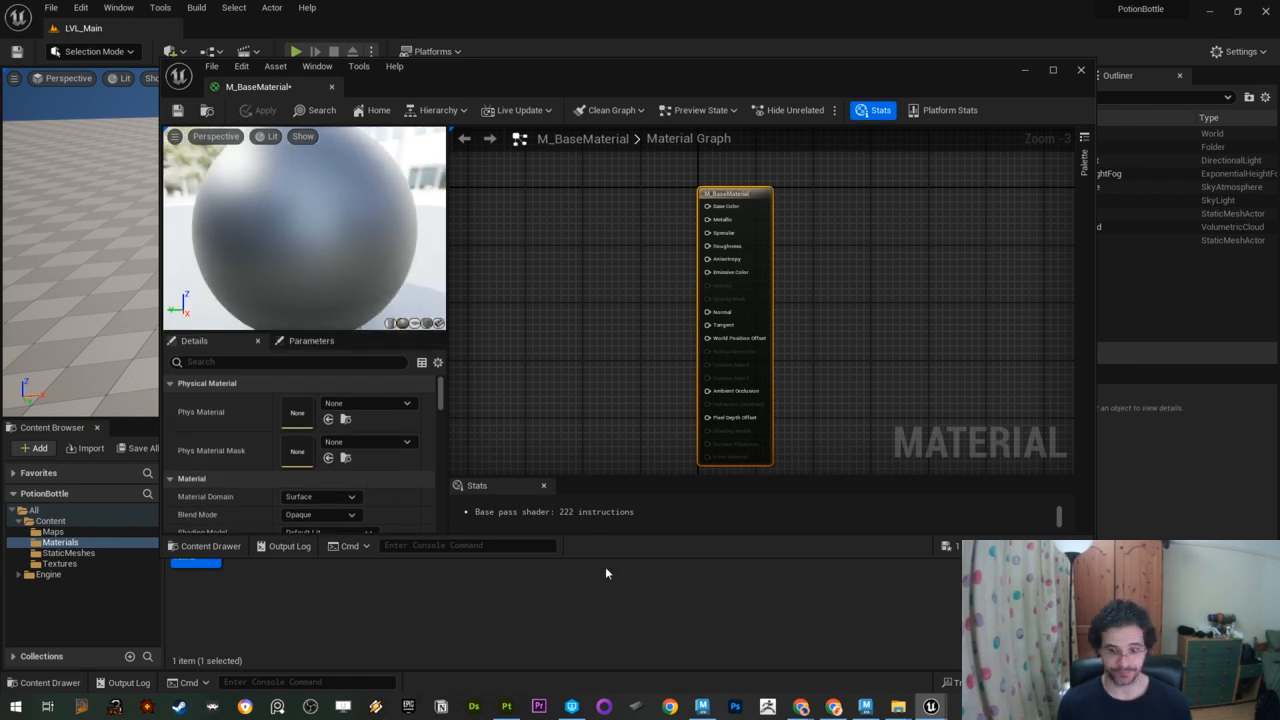
pyautogui.moveTo(610, 557); pyautogui.dragTo(622, 622)
pyautogui.scroll(-1, 620, 460)
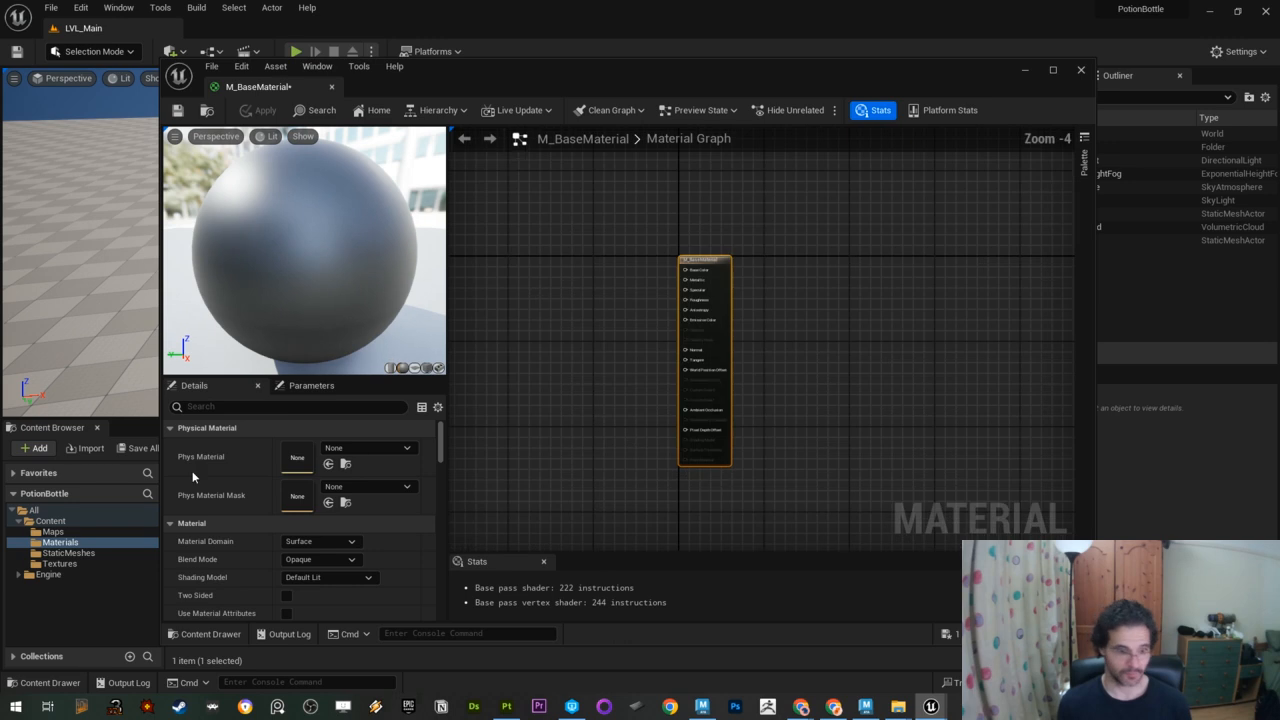
pyautogui.scroll(-2, 260, 541)
pyautogui.moveTo(445, 644); pyautogui.dragTo(447, 422)
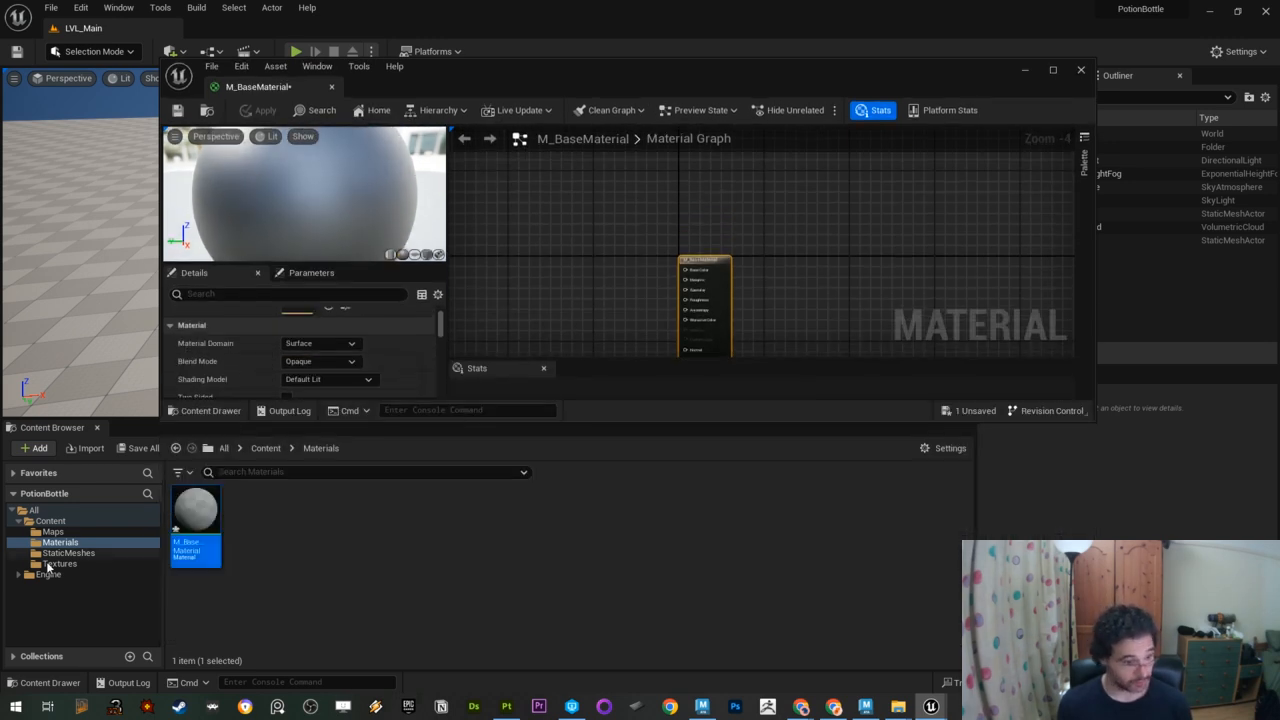
pyautogui.click(58, 564)
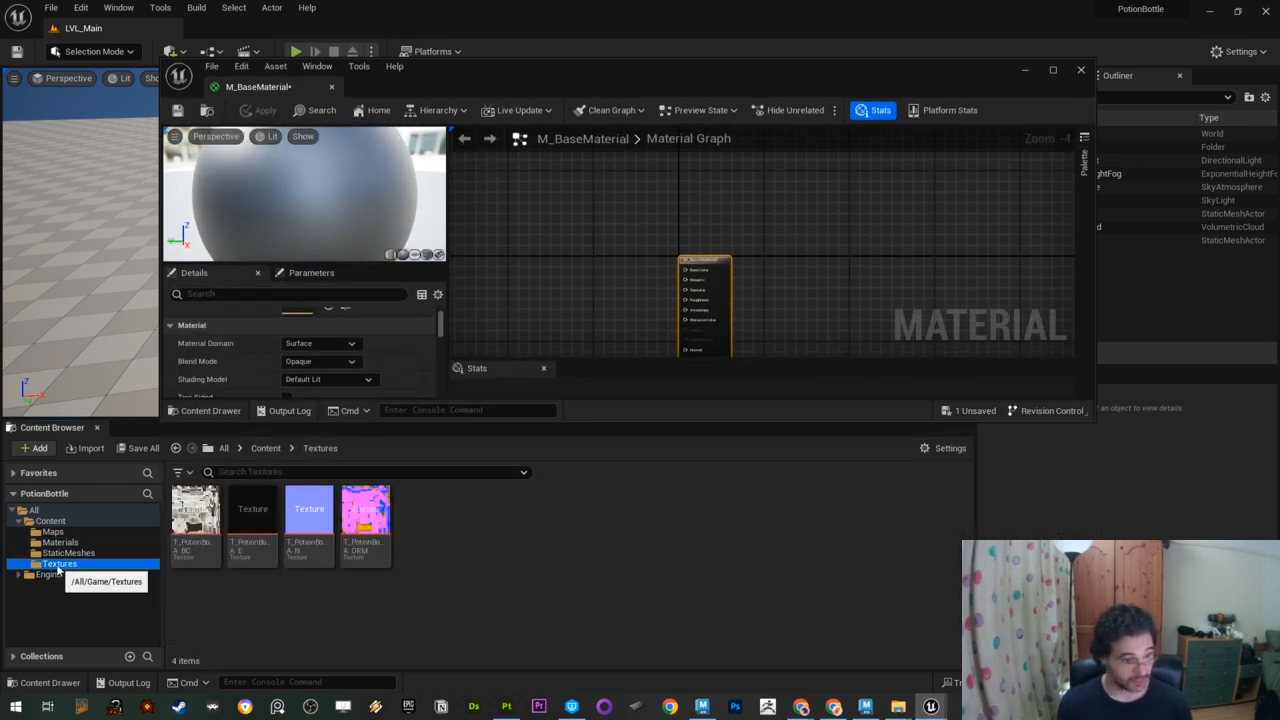
# Step: Add all four PotionBottle textures to the material graph as Texture Samples and enlarge the Material Editor's window and graph area
pyautogui.keyDown('shift'); pyautogui.click(365, 515); pyautogui.keyUp('shift')
pyautogui.moveTo(555, 231); pyautogui.dragTo(518, 240)
pyautogui.moveTo(744, 430); pyautogui.dragTo(768, 597)
pyautogui.moveTo(447, 316); pyautogui.dragTo(417, 322)
pyautogui.scroll(4, 642, 394)
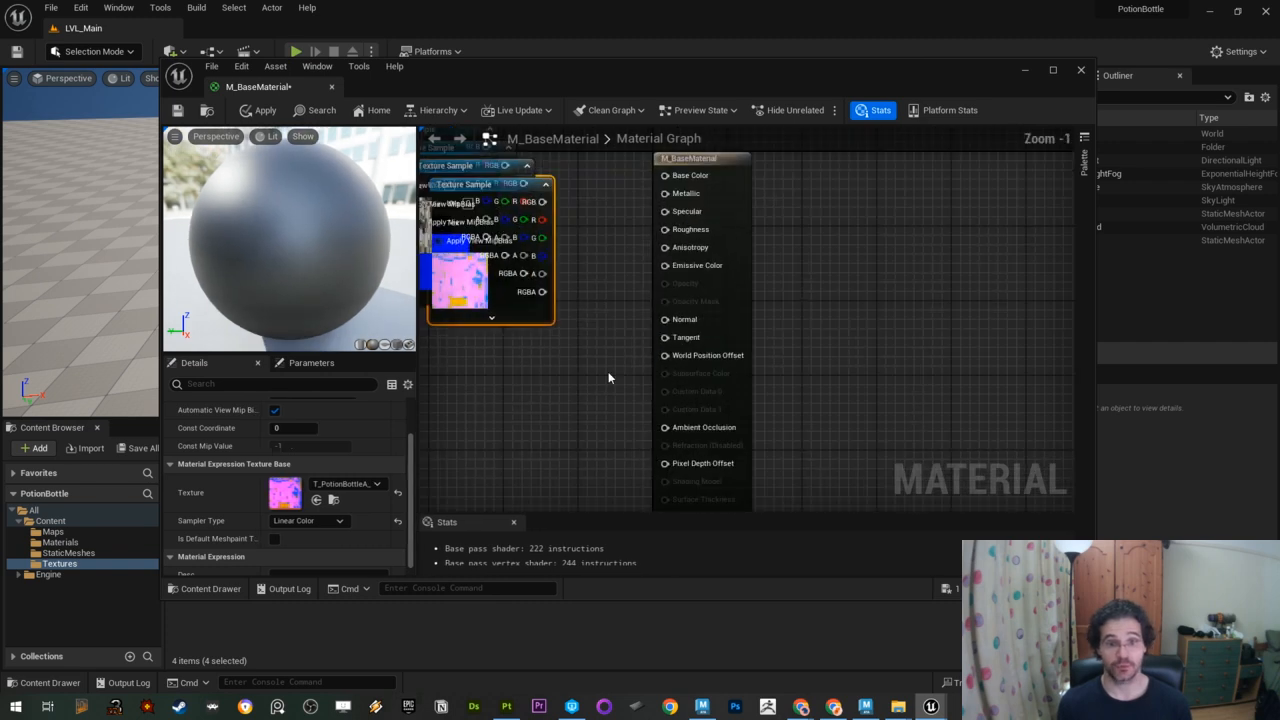
pyautogui.scroll(-3, 628, 382)
pyautogui.moveTo(559, 369); pyautogui.dragTo(771, 377, button='right')
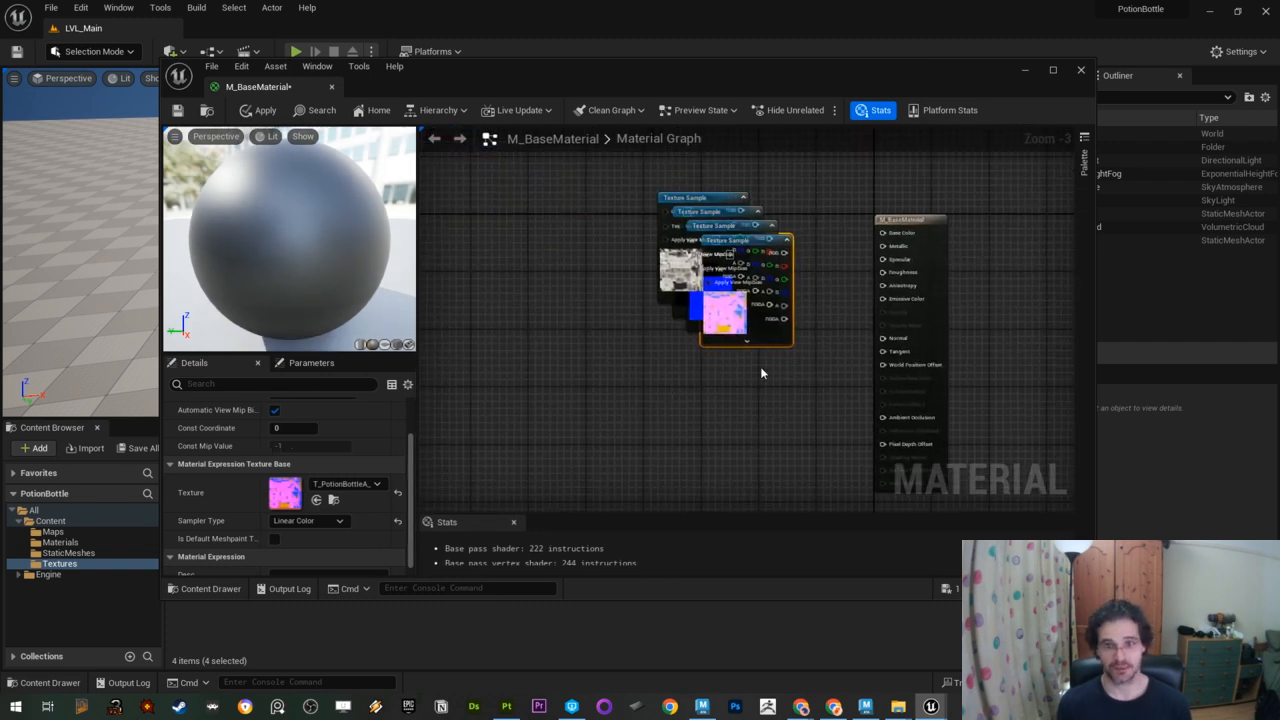
# Step: Spread out the overlapping Texture Samples, stacking base color, emissive and ORM in a column with the normal map beside the emissive
pyautogui.click(770, 380)
pyautogui.moveTo(771, 245); pyautogui.dragTo(700, 434)
pyautogui.moveTo(752, 231); pyautogui.dragTo(578, 315)
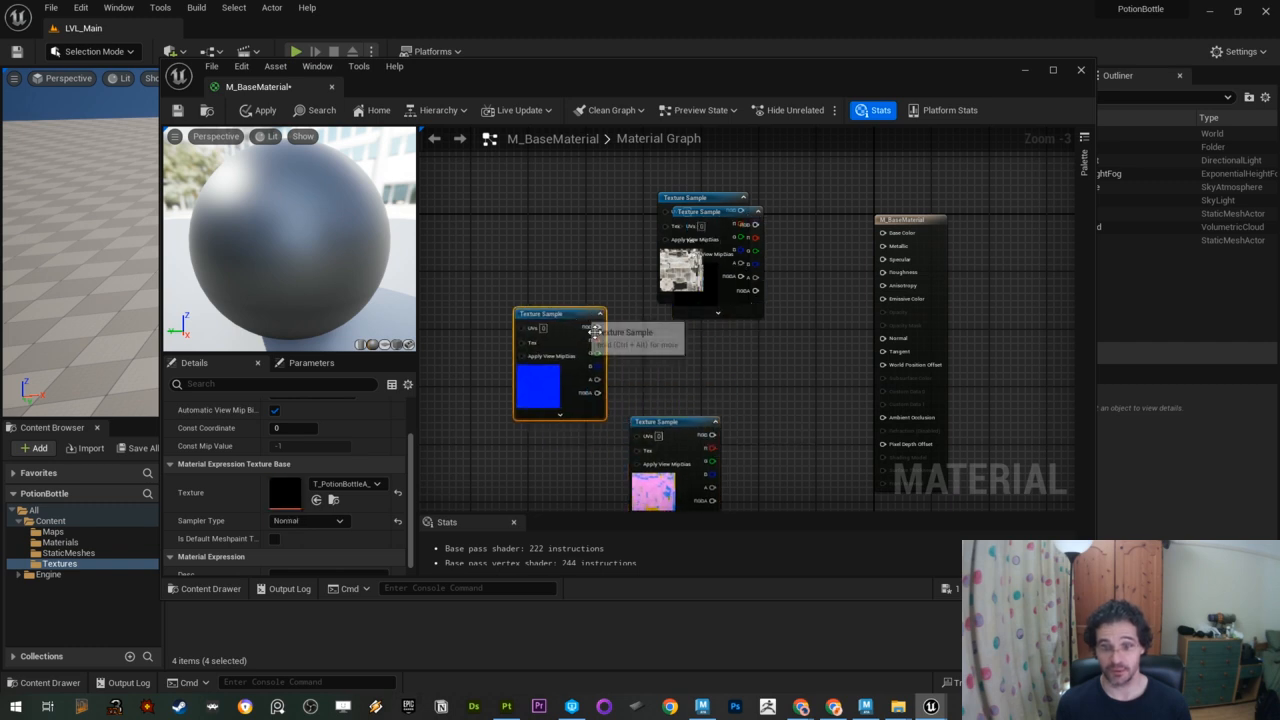
pyautogui.click(676, 463)
pyautogui.moveTo(720, 215); pyautogui.dragTo(603, 196)
pyautogui.click(708, 211)
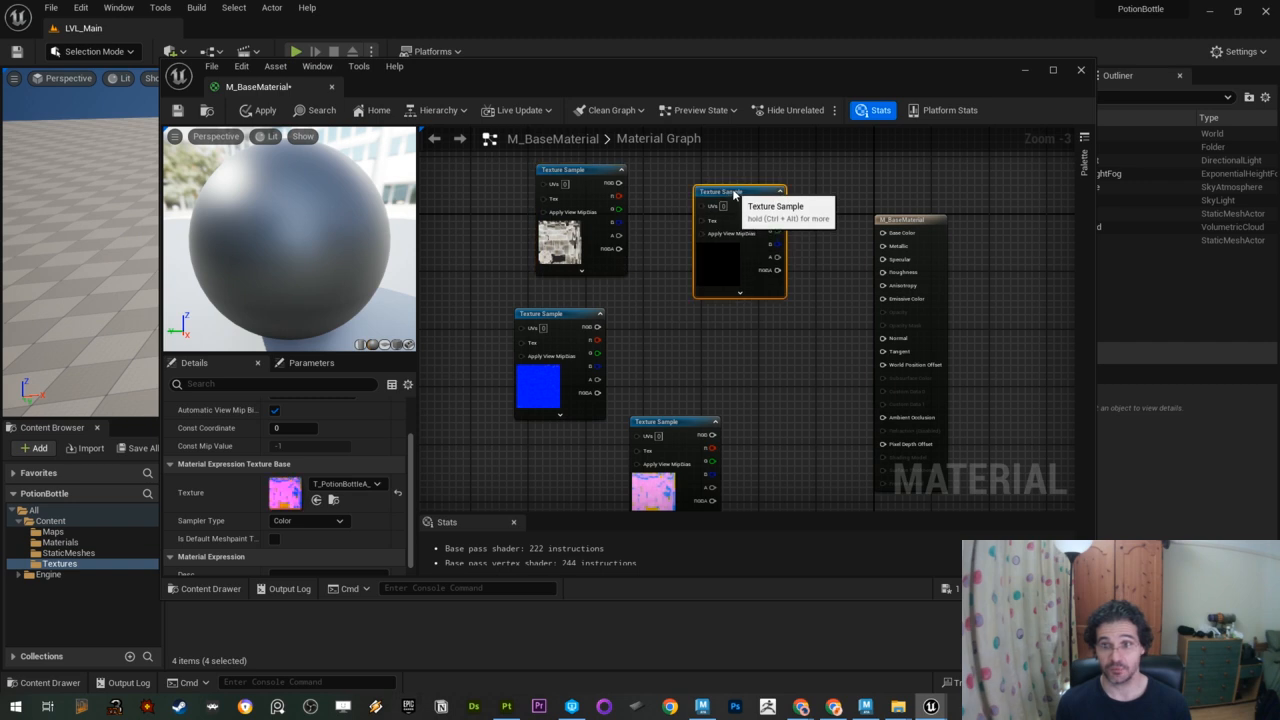
pyautogui.moveTo(708, 211); pyautogui.dragTo(664, 307)
pyautogui.moveTo(565, 314); pyautogui.dragTo(578, 307)
pyautogui.moveTo(580, 173); pyautogui.dragTo(671, 193)
pyautogui.moveTo(792, 232); pyautogui.dragTo(671, 243, button='right')
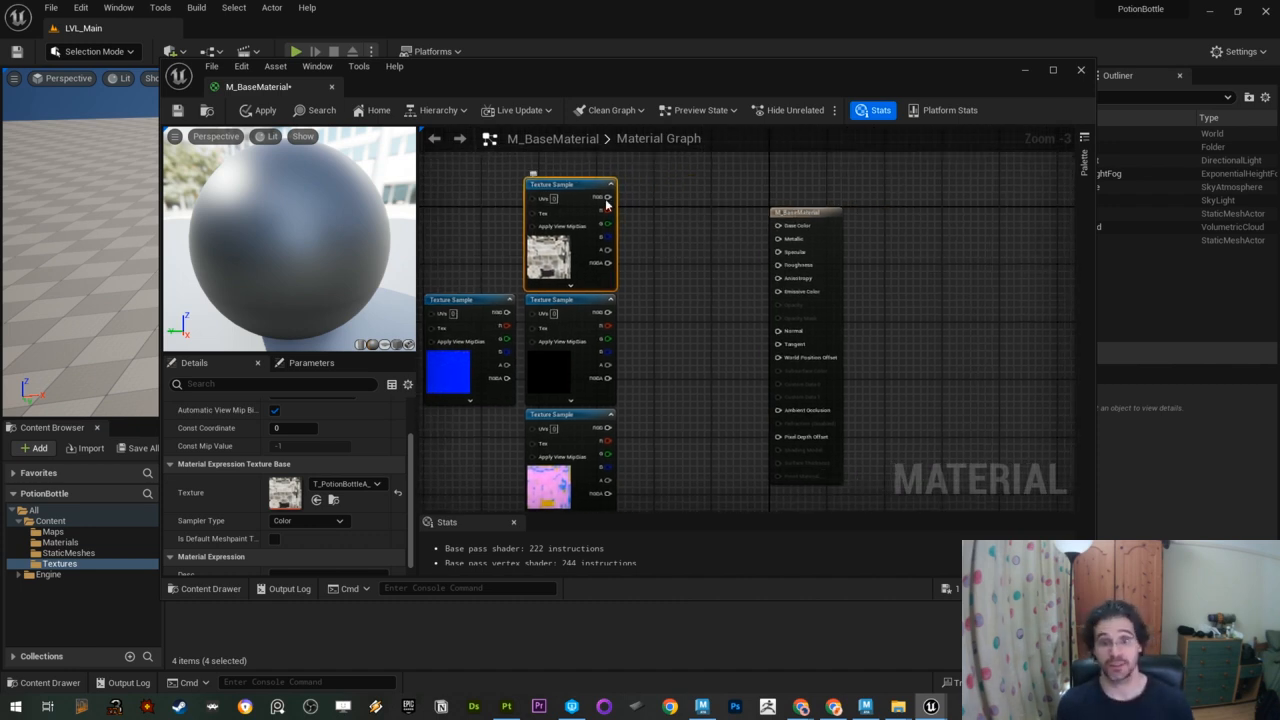
# Step: Connect the base color texture's RGB output to Base Color and preview the material face-on on a plane
pyautogui.moveTo(607, 197); pyautogui.dragTo(778, 227)
pyautogui.moveTo(322, 178); pyautogui.dragTo(352, 318)
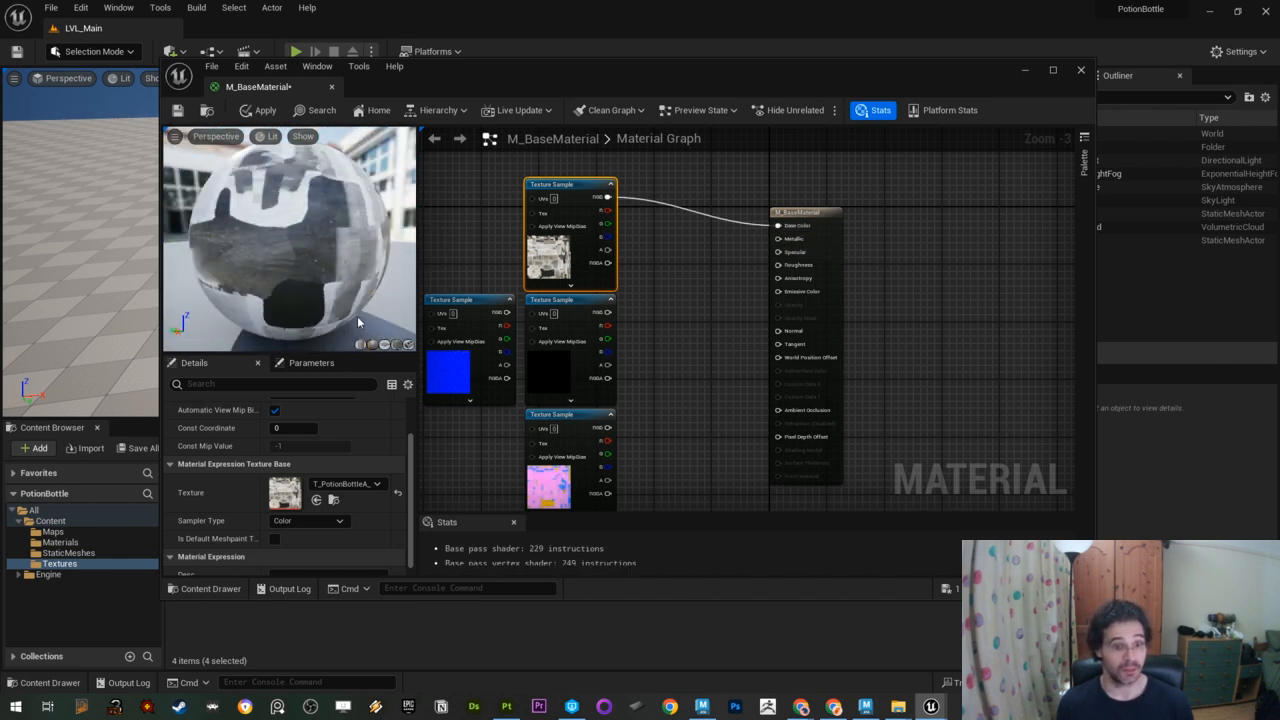
pyautogui.click(385, 344)
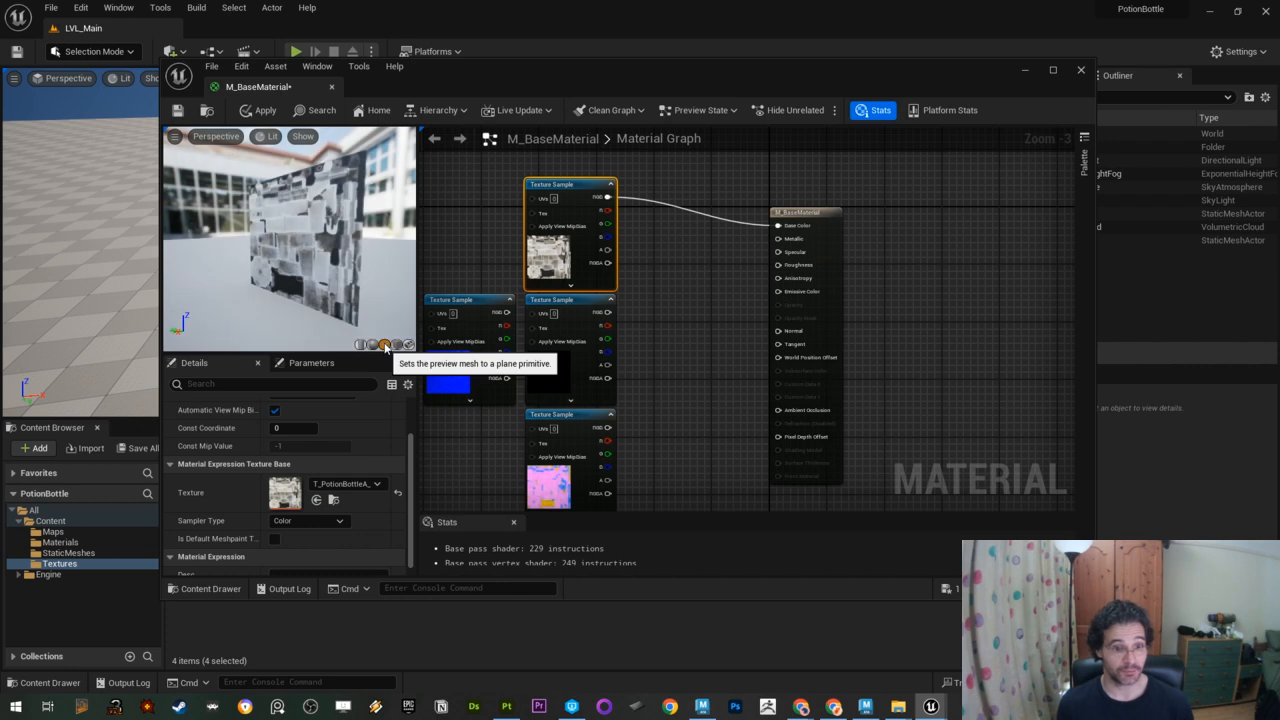
pyautogui.moveTo(352, 293)
pyautogui.mouseDown()
pyautogui.moveTo(365, 288)
pyautogui.moveTo(353, 287)
pyautogui.mouseUp()
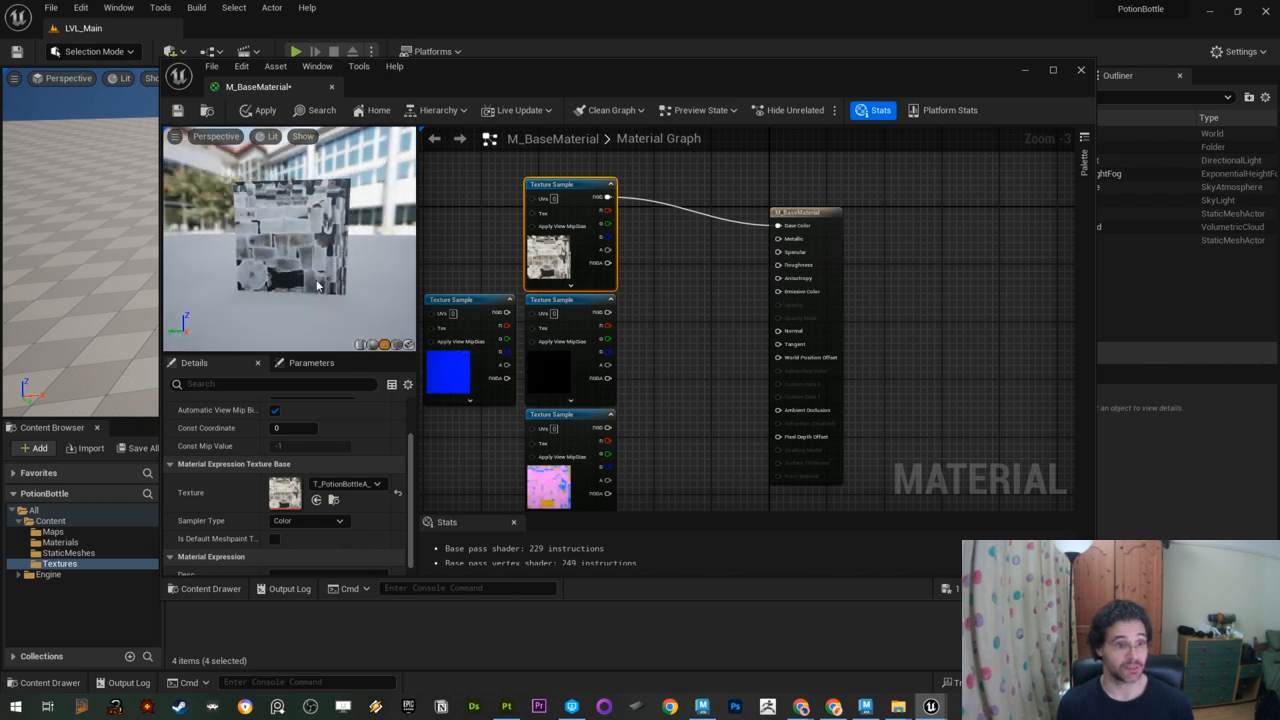
pyautogui.scroll(5, 308, 290)
pyautogui.scroll(-2, 310, 286)
pyautogui.moveTo(310, 286); pyautogui.dragTo(298, 291)
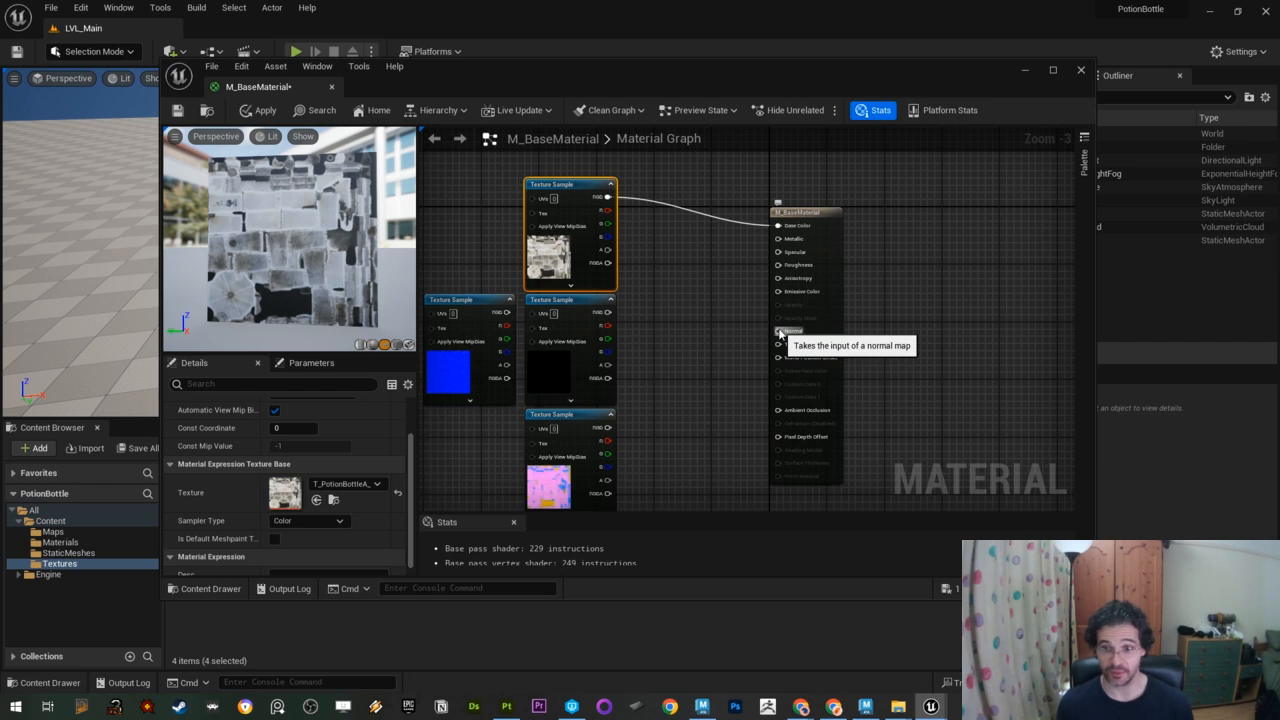
# Step: Connect the normal texture's RGB output to Normal and the emissive texture's RGB output to Emissive Color
pyautogui.moveTo(505, 313); pyautogui.dragTo(779, 332)
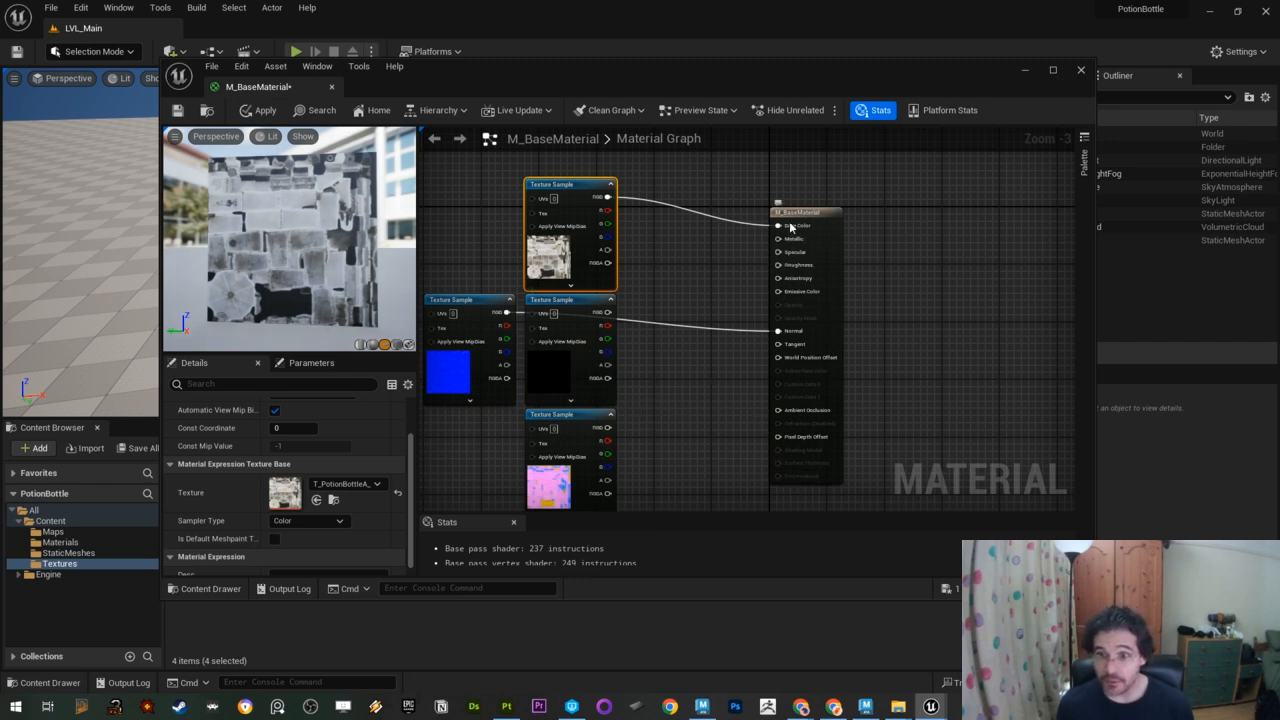
pyautogui.moveTo(606, 313); pyautogui.dragTo(780, 292)
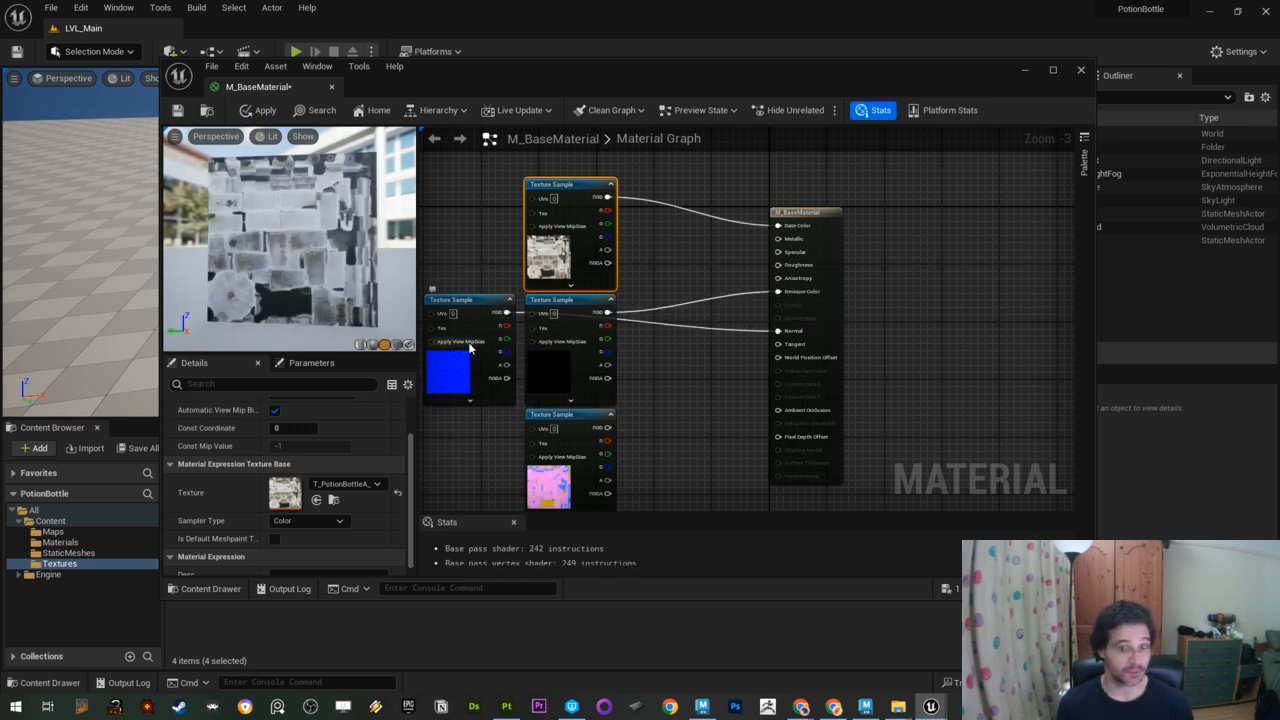
pyautogui.moveTo(700, 424); pyautogui.dragTo(688, 386, button='right')
pyautogui.moveTo(673, 338); pyautogui.dragTo(653, 357, button='right')
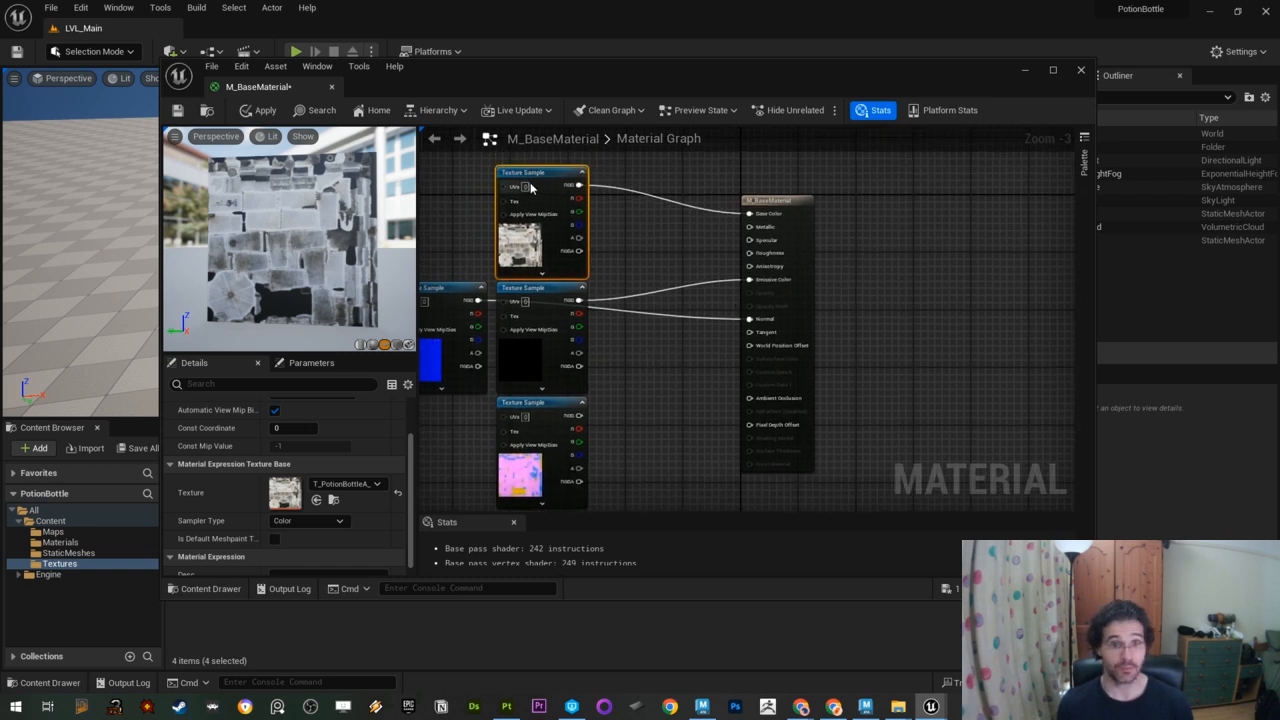
# Step: Lengthen the Material Editor window and shrink the preview to give the Details area more room
pyautogui.scroll(2, 320, 485)
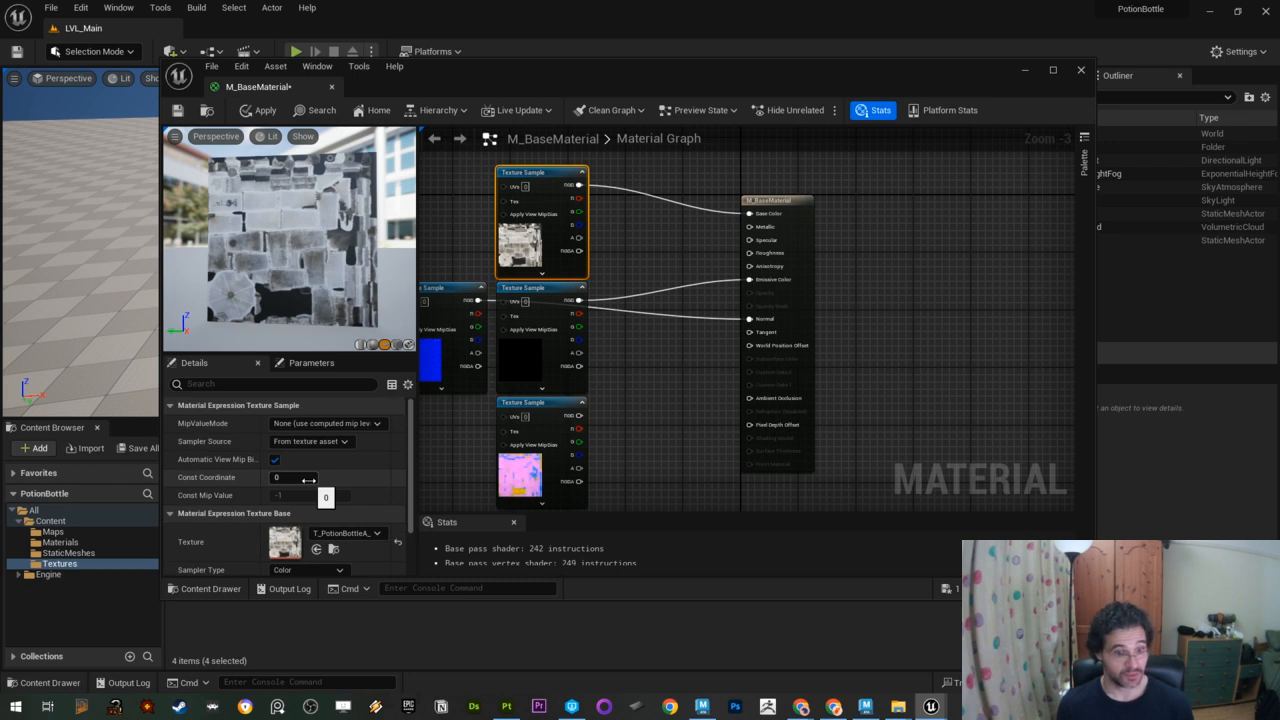
pyautogui.scroll(-2, 341, 486)
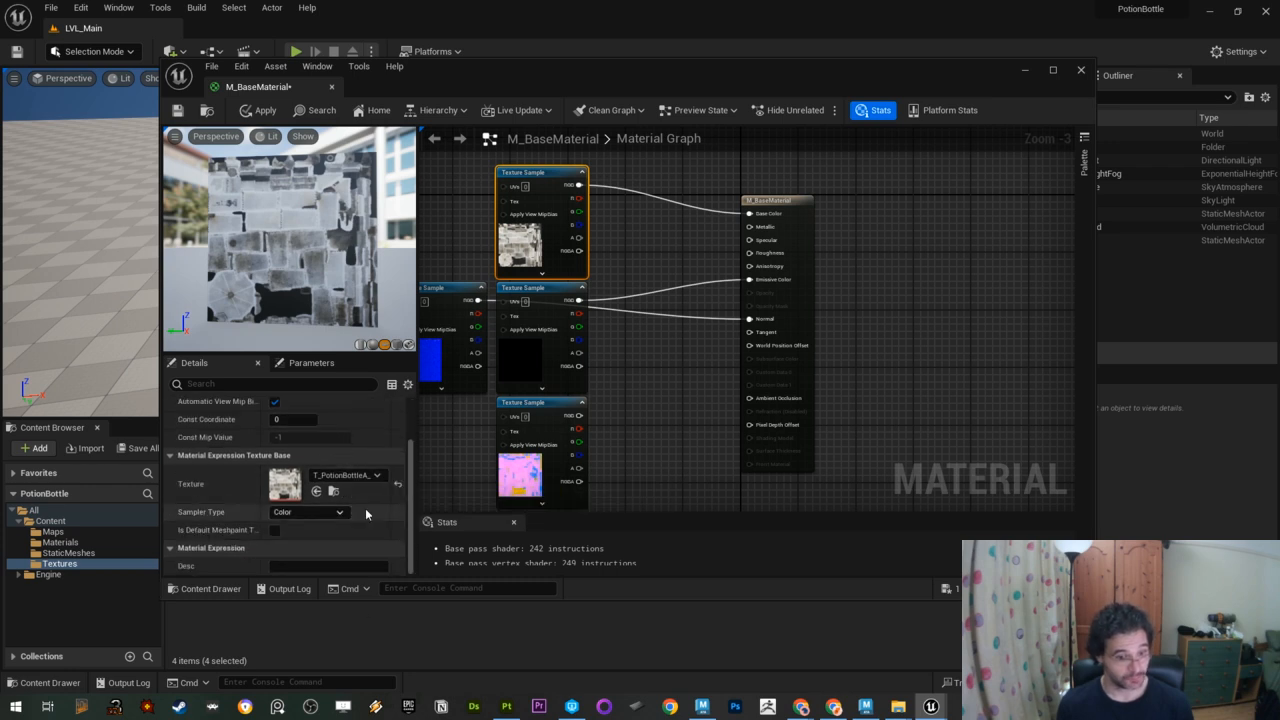
pyautogui.moveTo(362, 600); pyautogui.dragTo(357, 692)
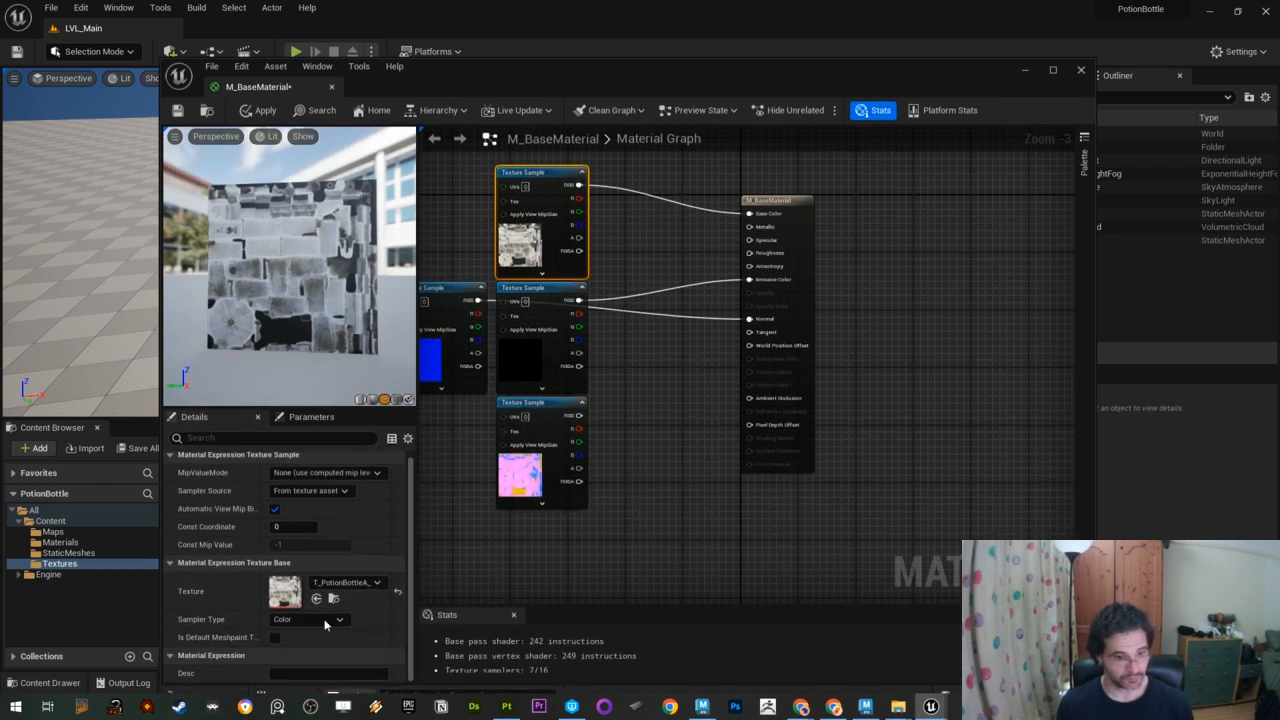
pyautogui.moveTo(326, 407); pyautogui.dragTo(326, 272)
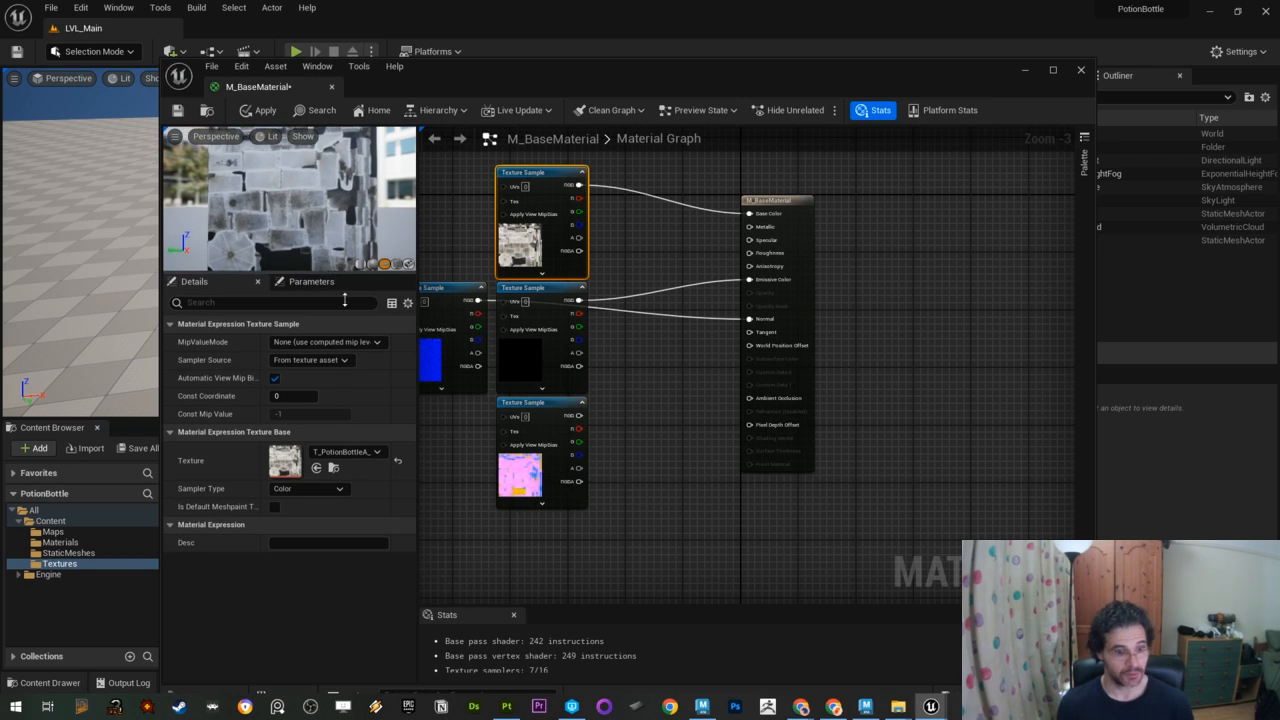
# Step: Try the Thin Translucent shading model on M_BaseMaterial and return it to Default Lit
pyautogui.click(772, 200)
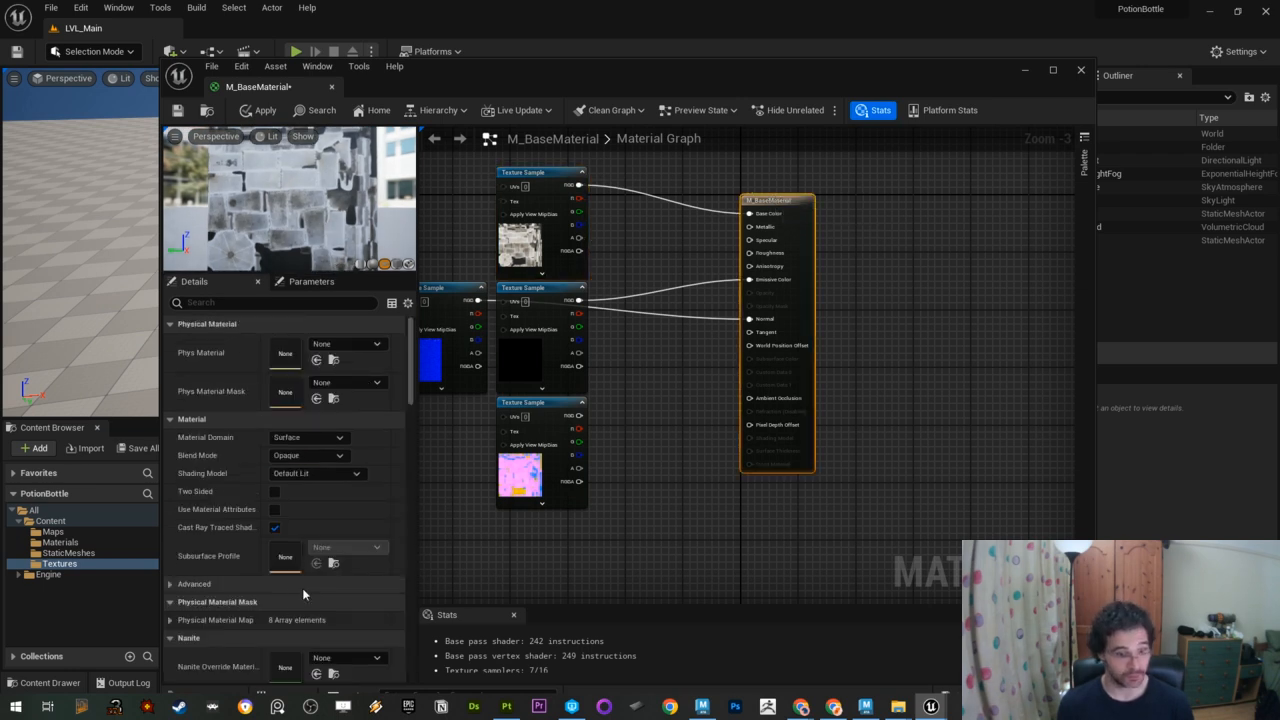
pyautogui.click(352, 474)
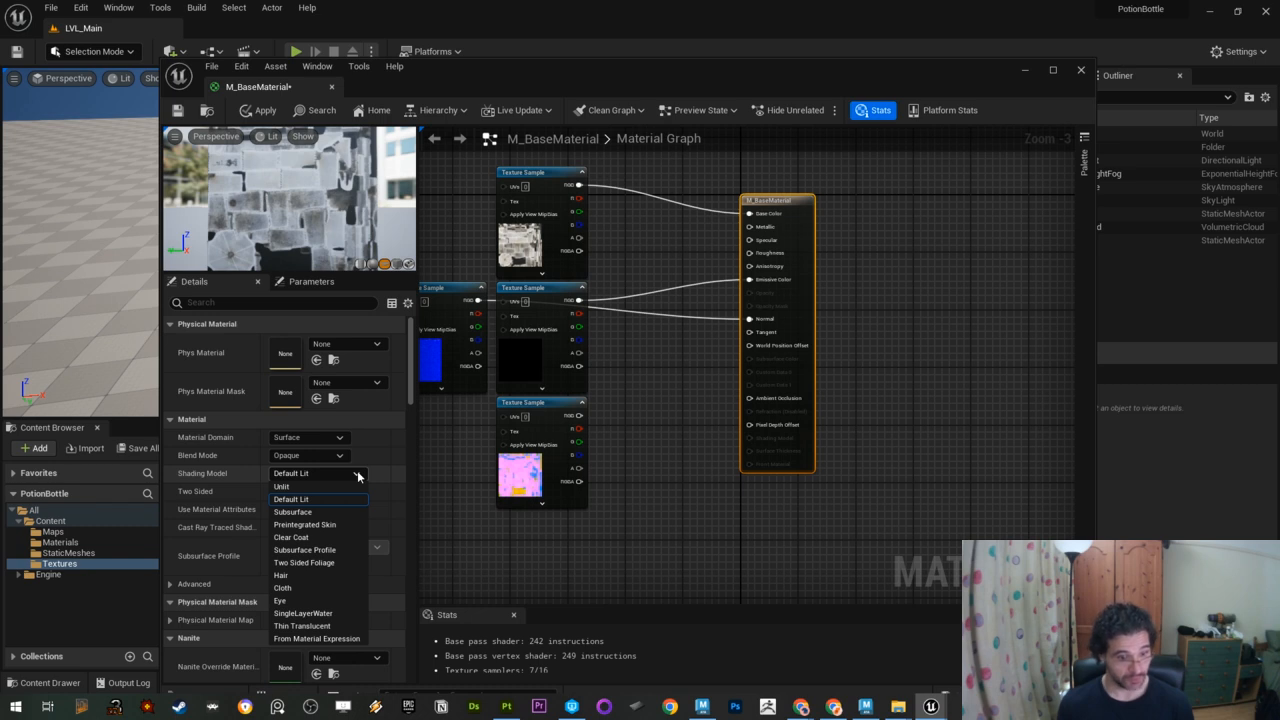
pyautogui.click(337, 626)
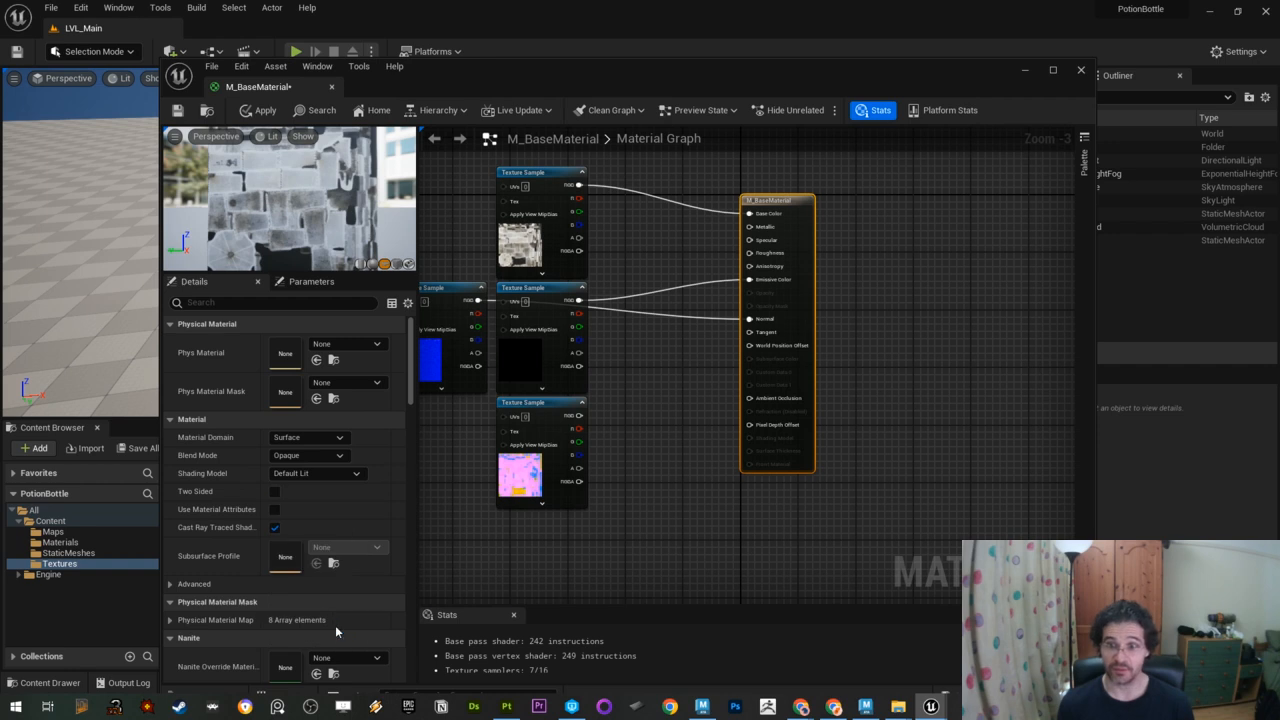
pyautogui.moveTo(352, 224)
pyautogui.mouseDown(button='middle')
pyautogui.moveTo(358, 212)
pyautogui.moveTo(351, 226)
pyautogui.mouseUp(button='middle')
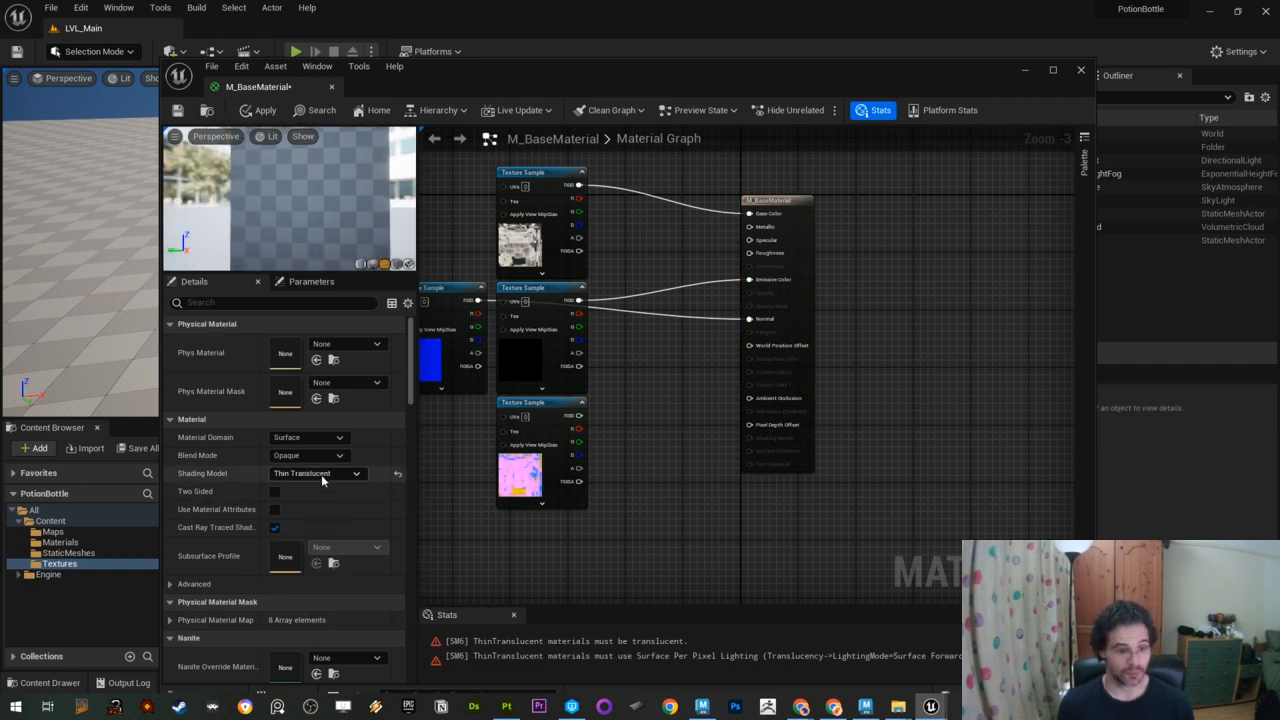
pyautogui.click(321, 474)
pyautogui.click(310, 492)
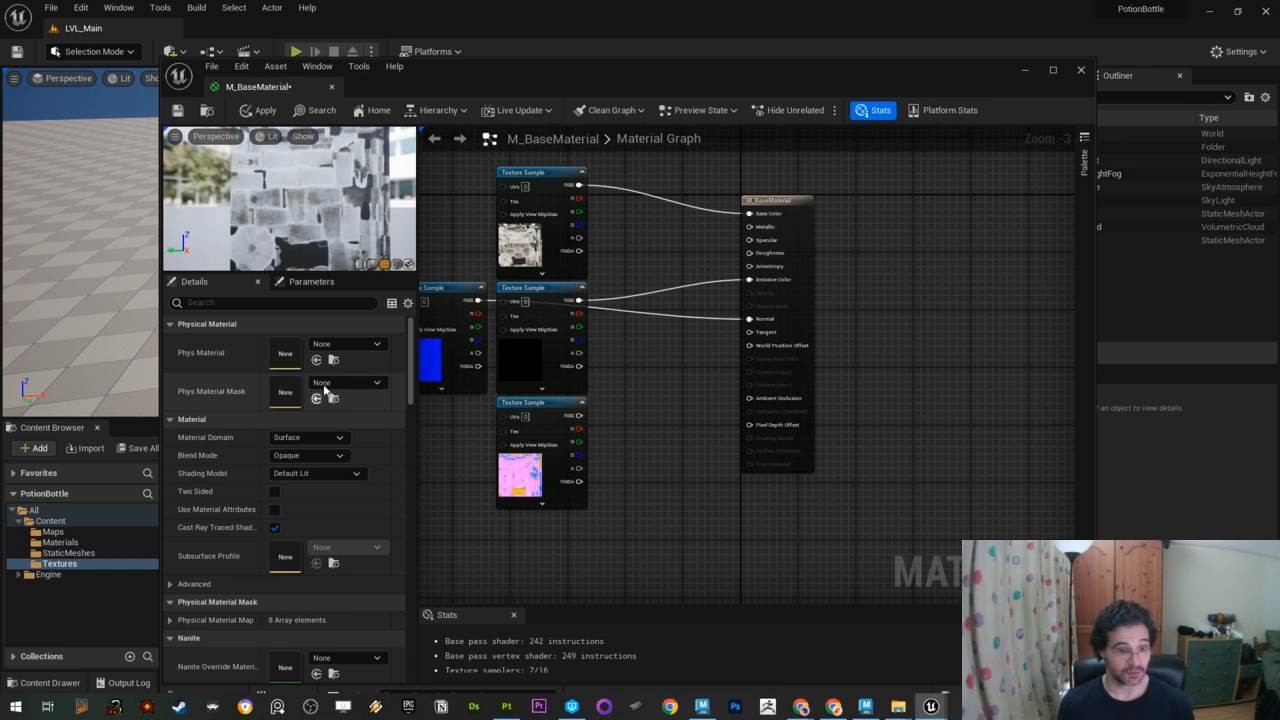
# Step: Compare the Translucent and Masked blend modes, keep Masked, and connect the base color texture's RGBA output to Opacity Mask
pyautogui.click(296, 456)
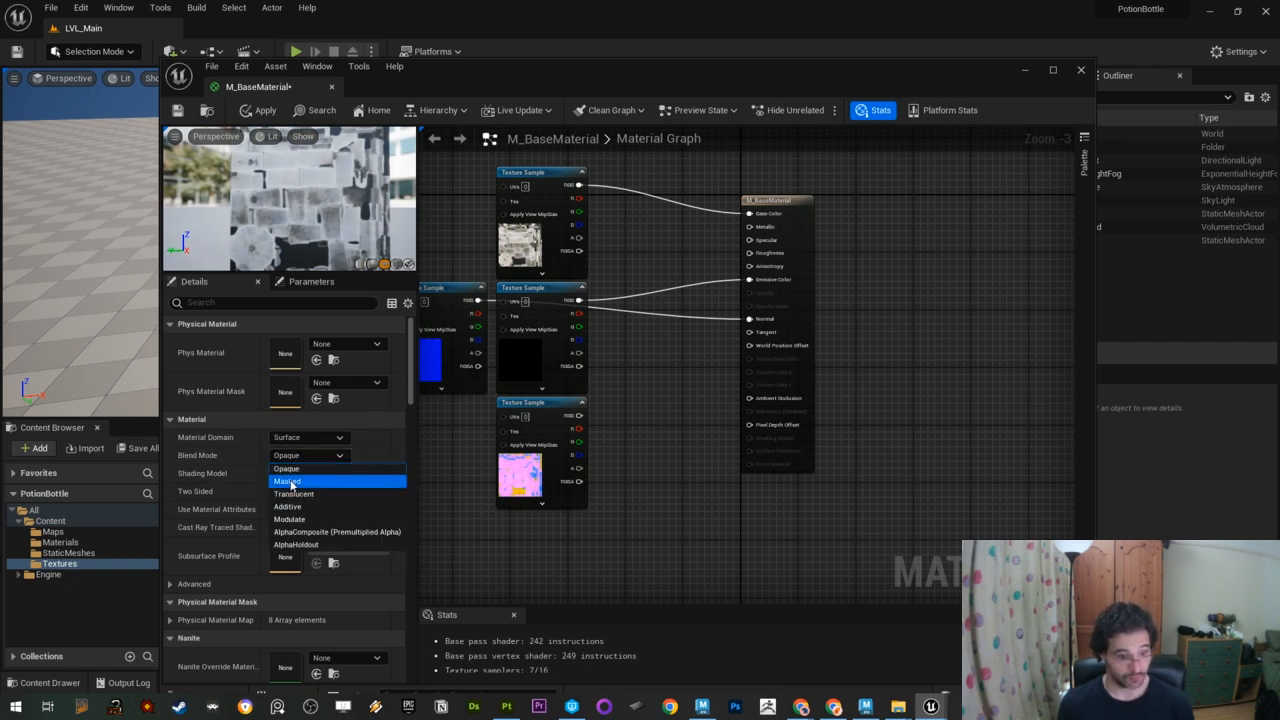
pyautogui.click(307, 494)
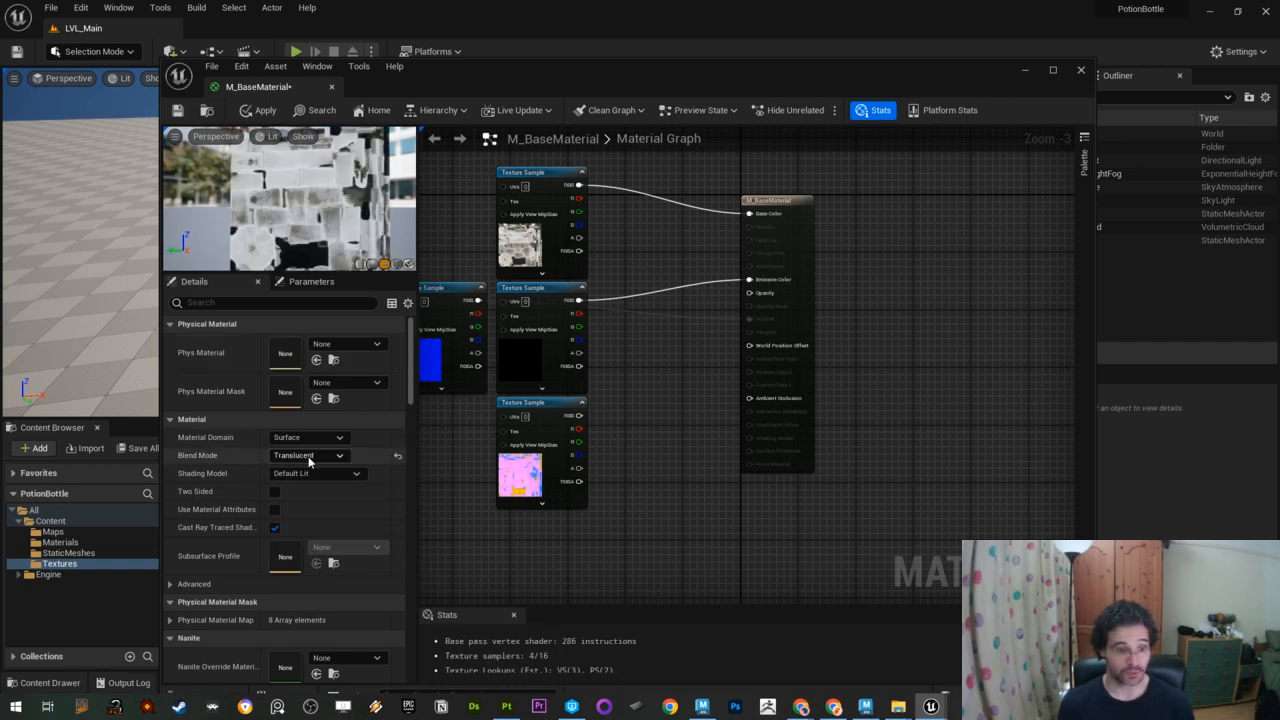
pyautogui.click(310, 455)
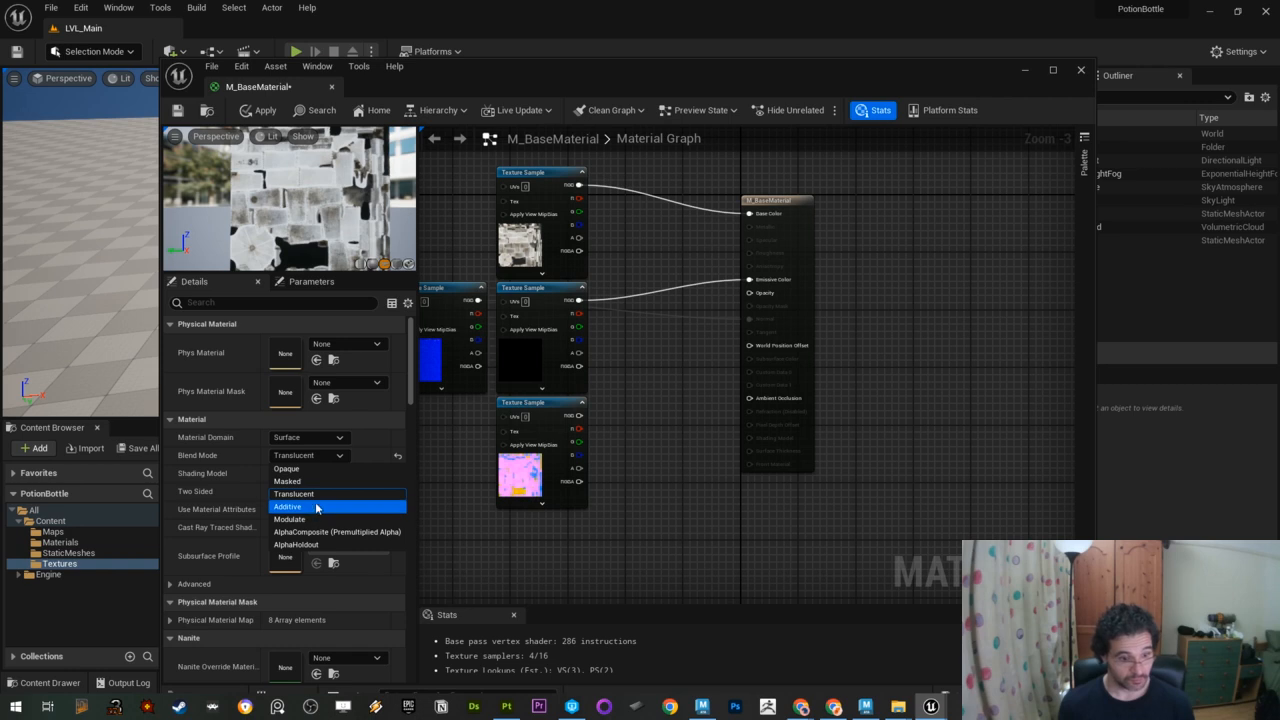
pyautogui.click(313, 482)
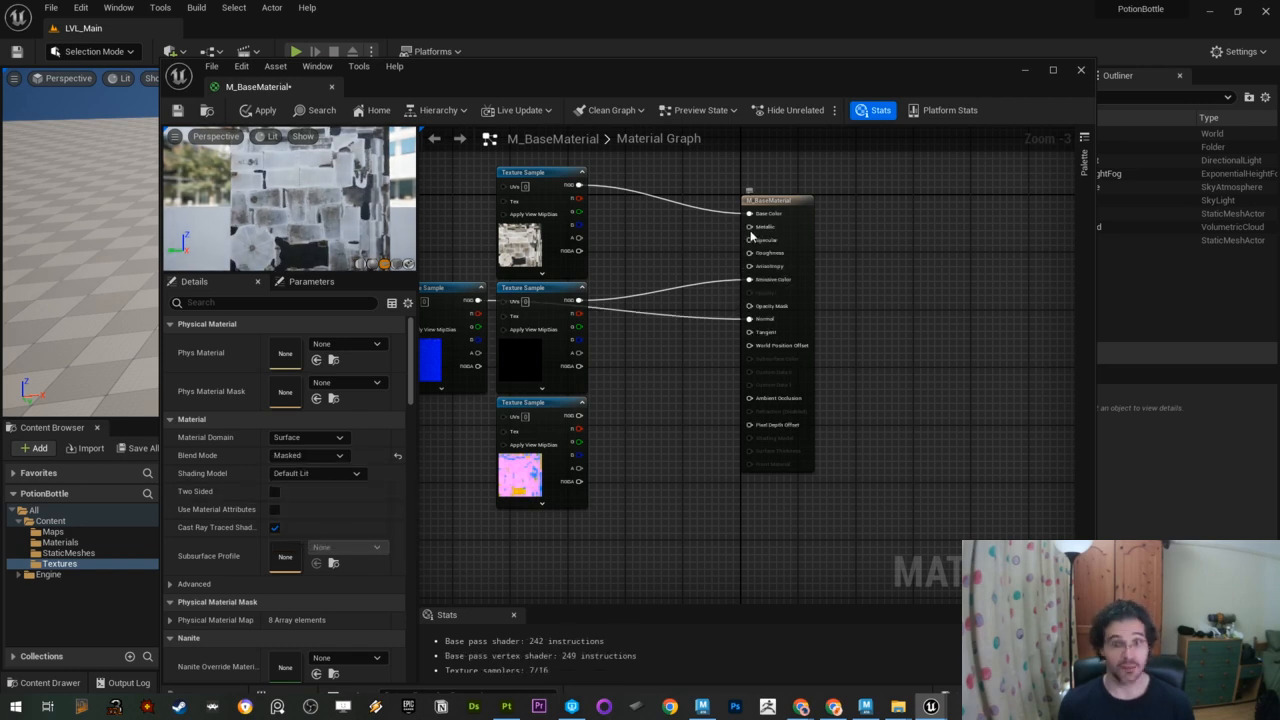
pyautogui.click(305, 455)
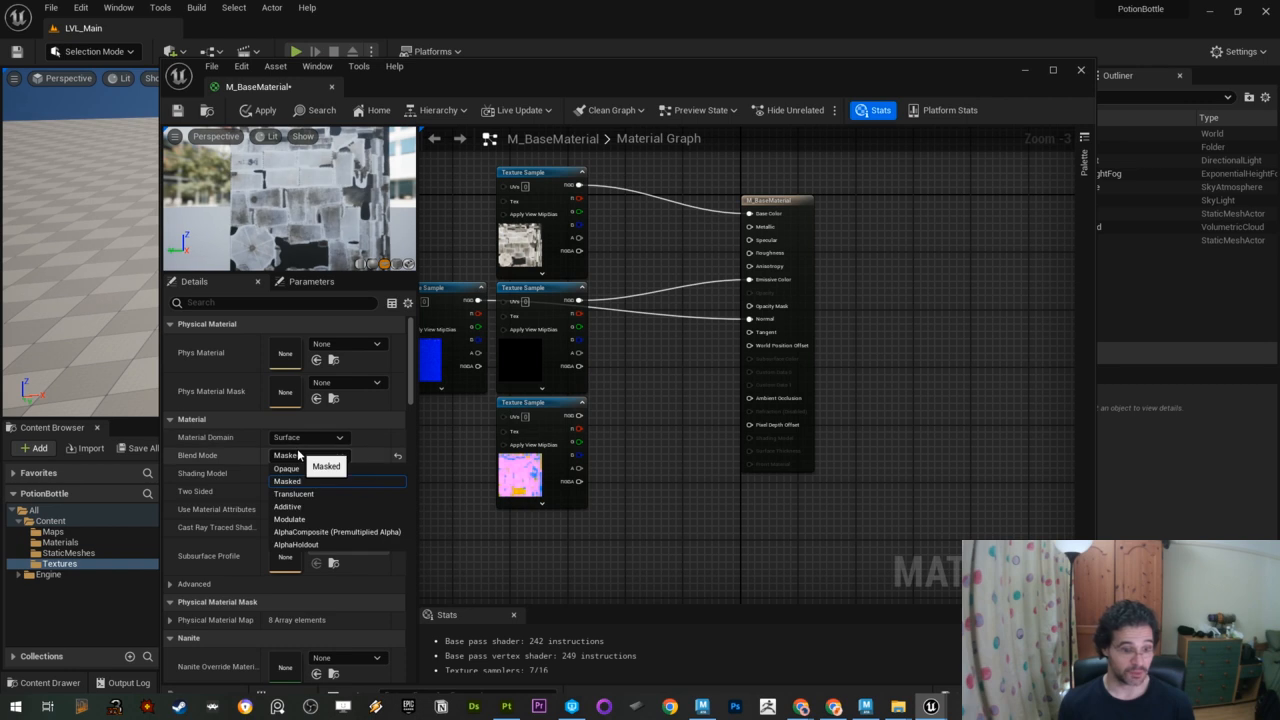
pyautogui.click(293, 494)
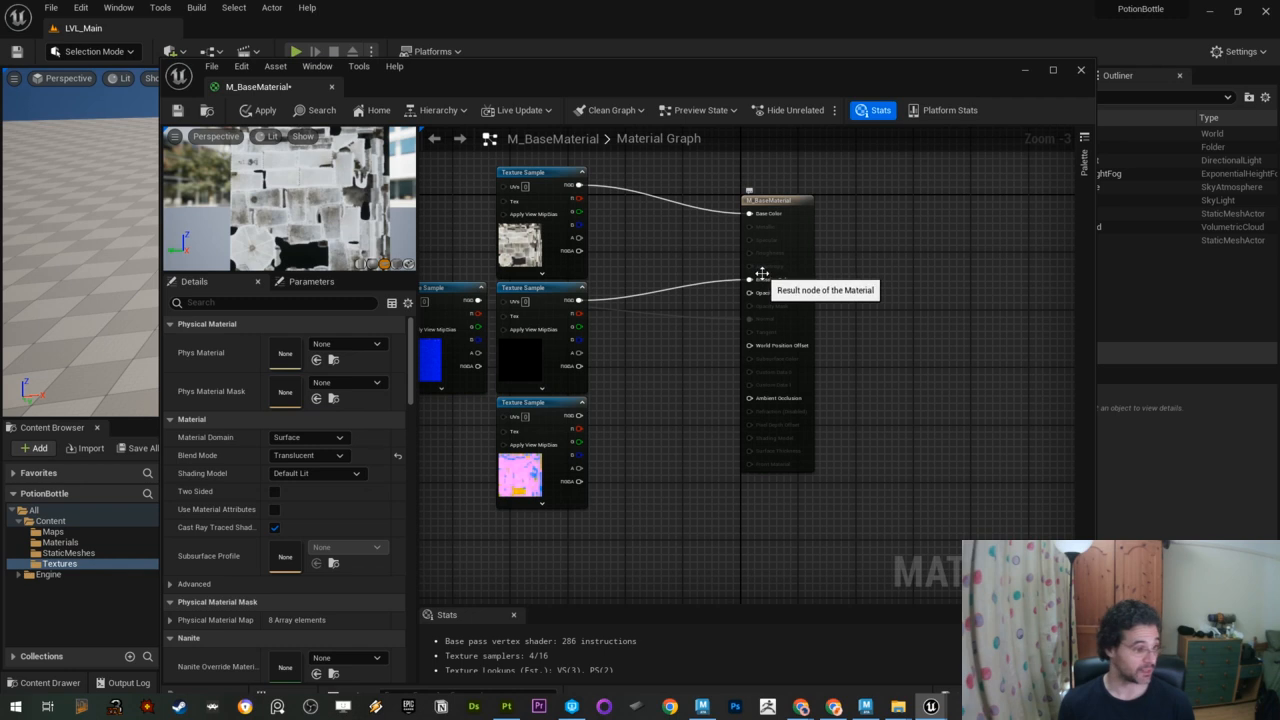
pyautogui.click(312, 455)
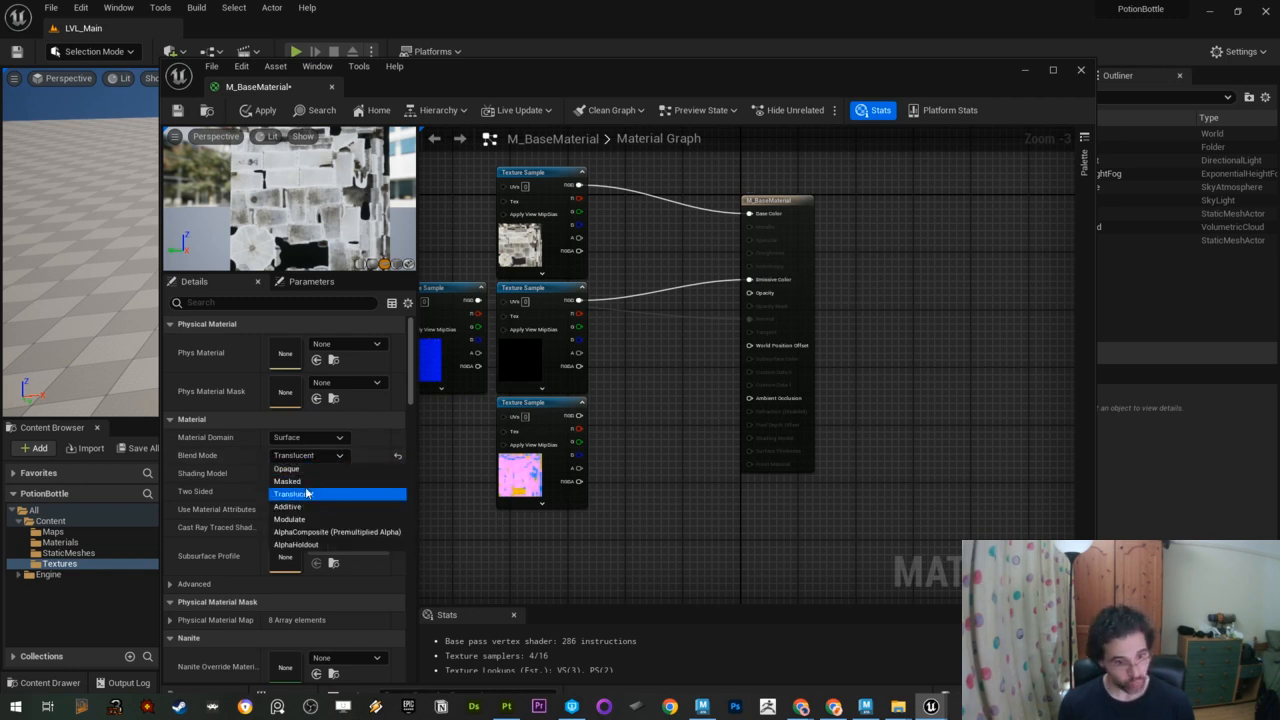
pyautogui.click(290, 481)
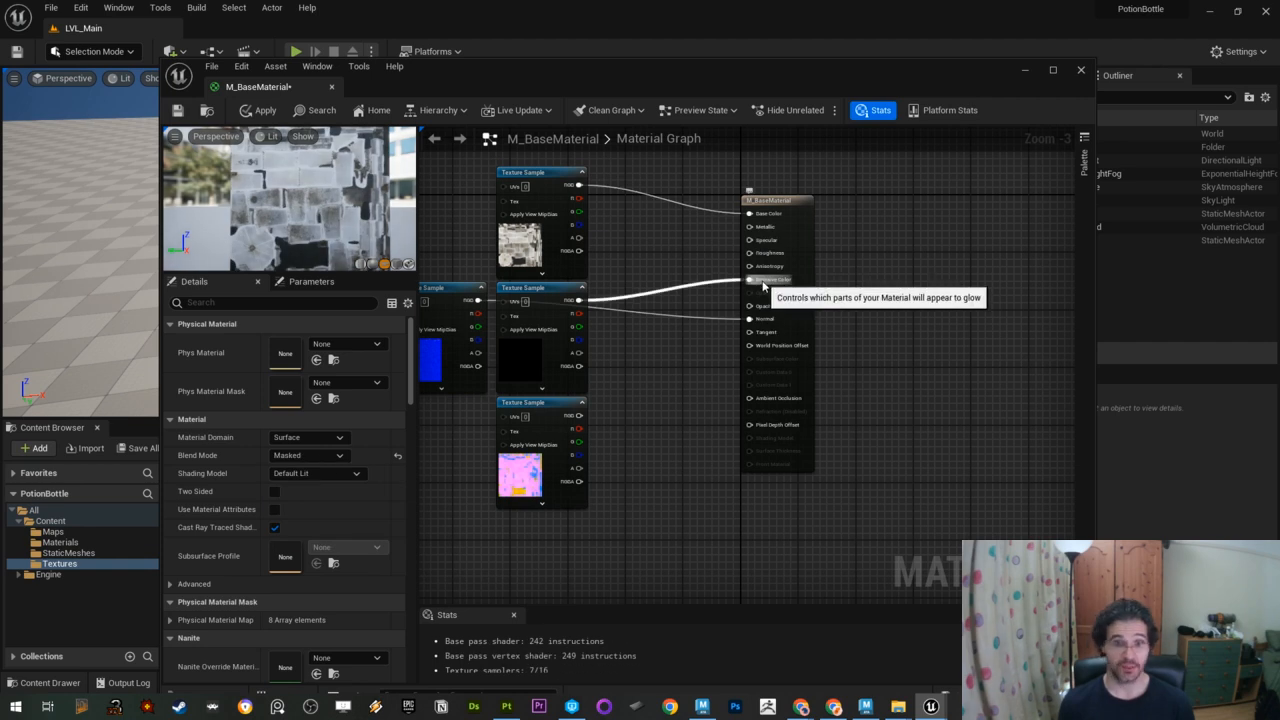
pyautogui.moveTo(579, 250); pyautogui.dragTo(748, 306)
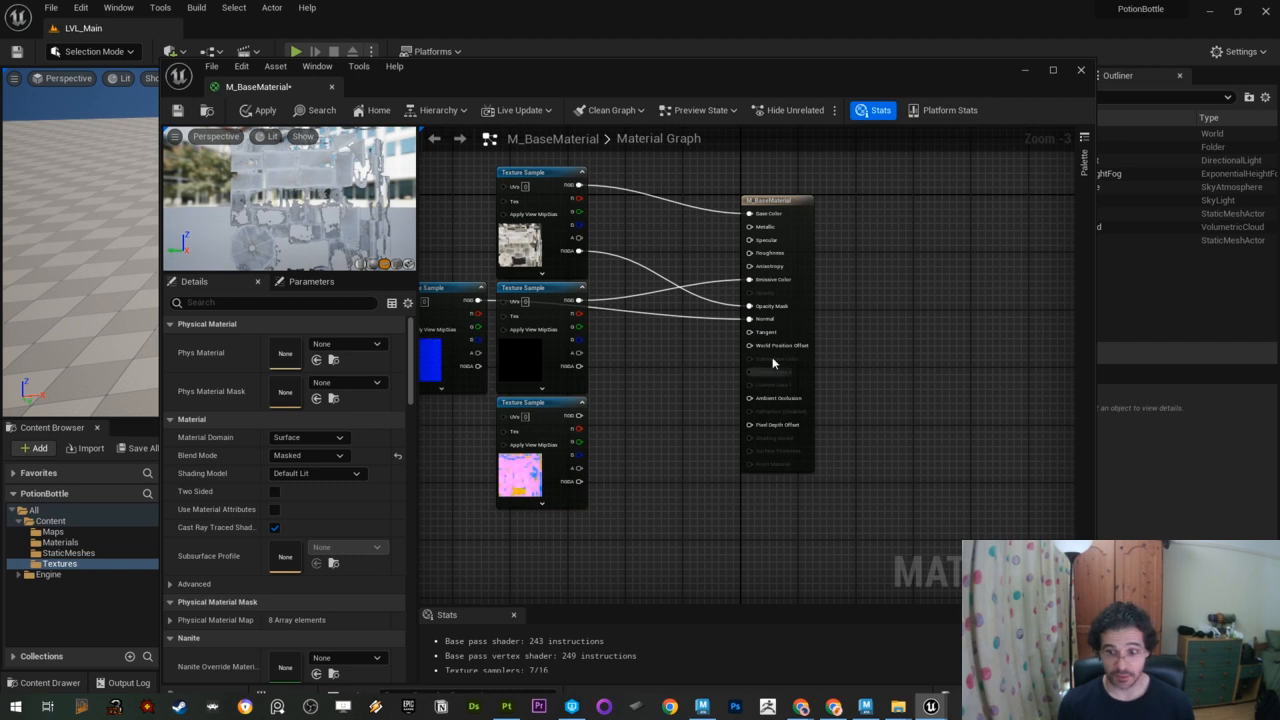
# Step: Try the From Material Expression and Thin Translucent shading models with the masked material and restore Default Lit
pyautogui.scroll(-1, 322, 502)
pyautogui.click(311, 452)
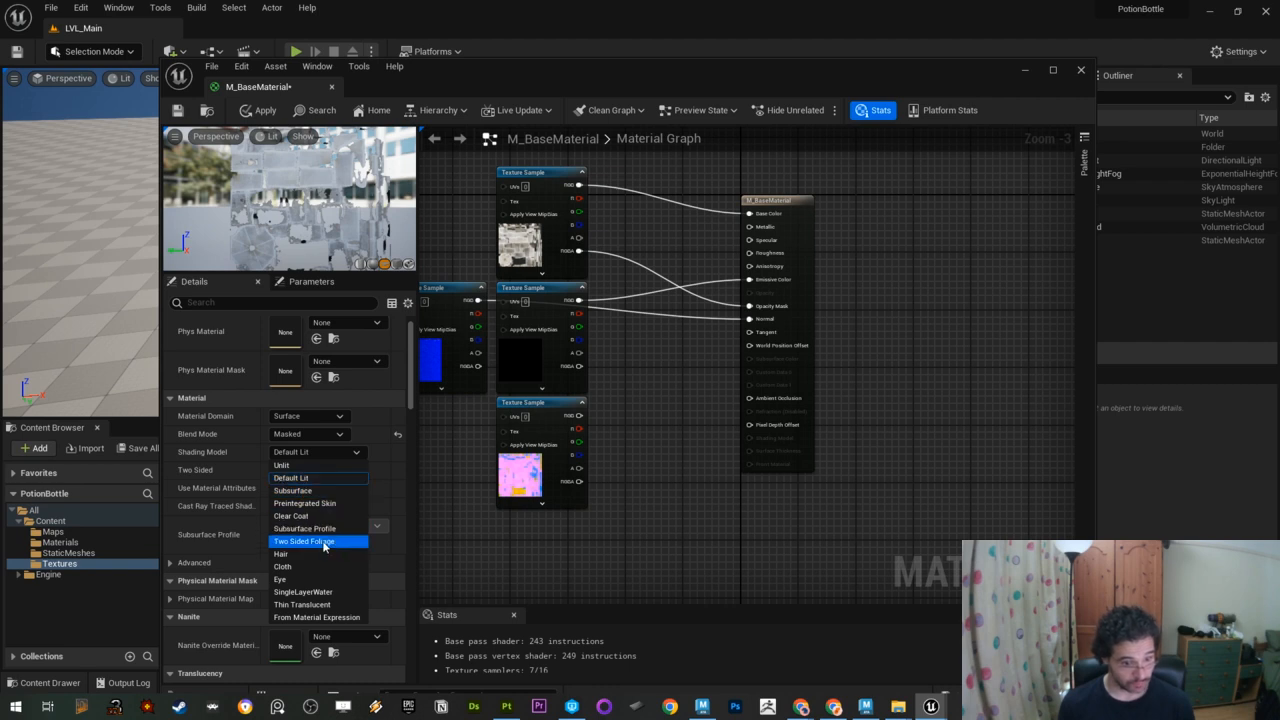
pyautogui.click(331, 617)
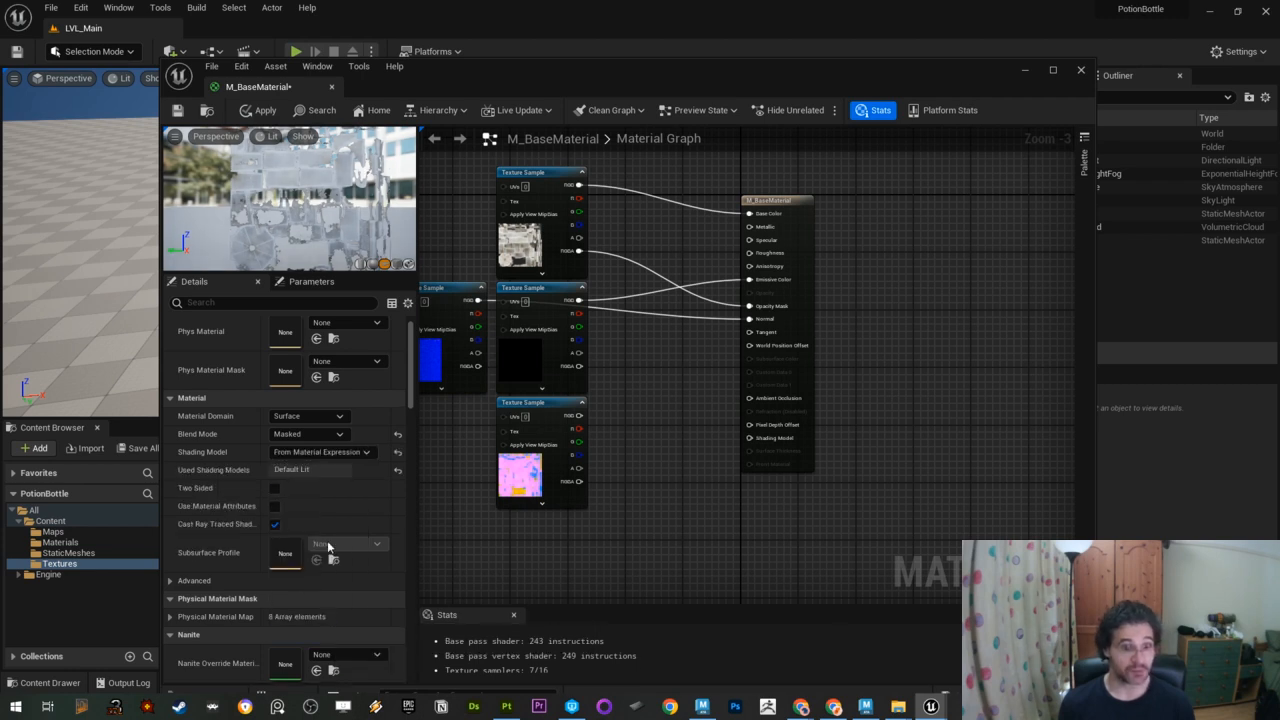
pyautogui.click(320, 452)
pyautogui.click(321, 605)
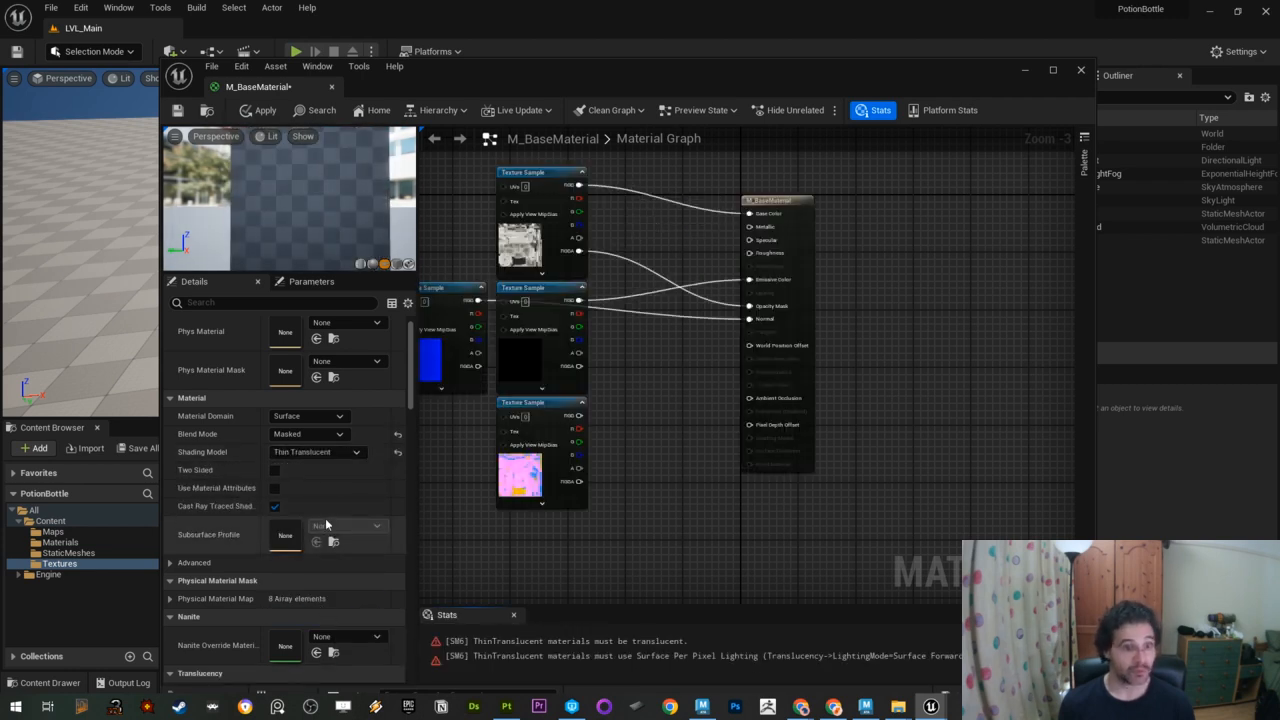
pyautogui.click(322, 454)
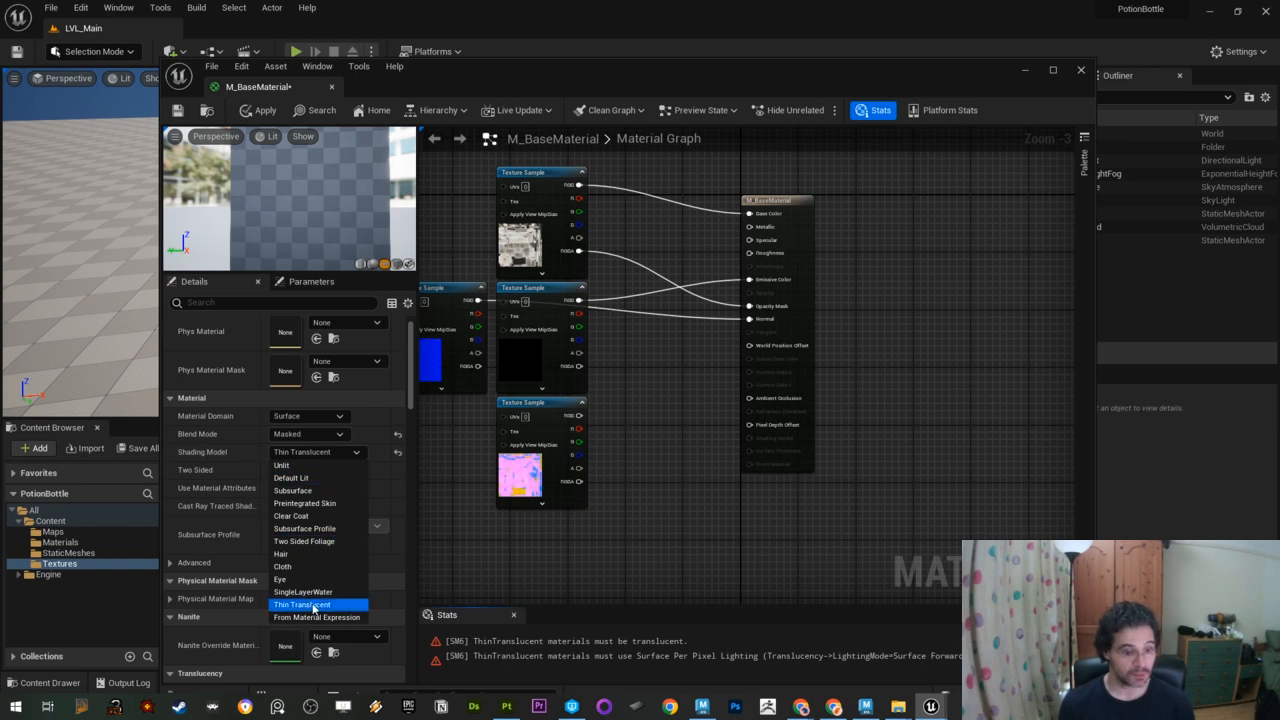
pyautogui.click(327, 478)
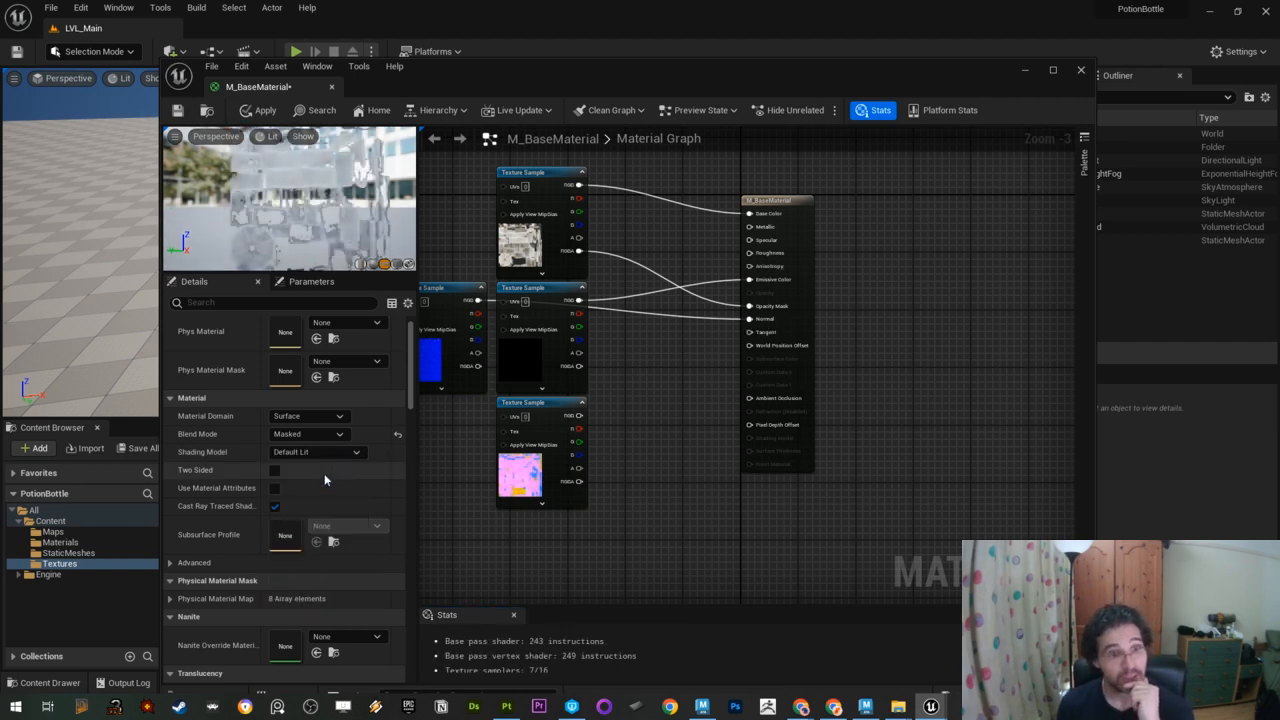
# Step: Disconnect the base color texture's RGBA output from the Opacity Mask input of M_BaseMaterial
pyautogui.click(310, 452)
pyautogui.click(310, 452)
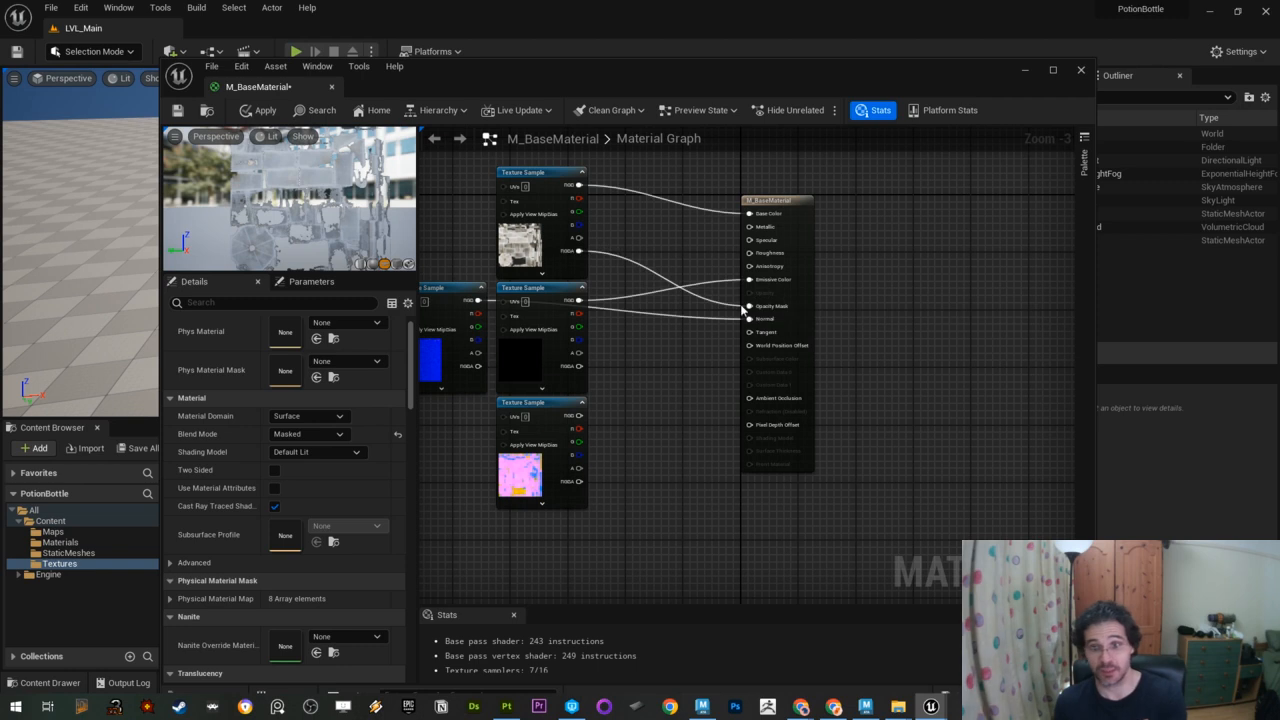
pyautogui.moveTo(748, 306); pyautogui.dragTo(699, 302)
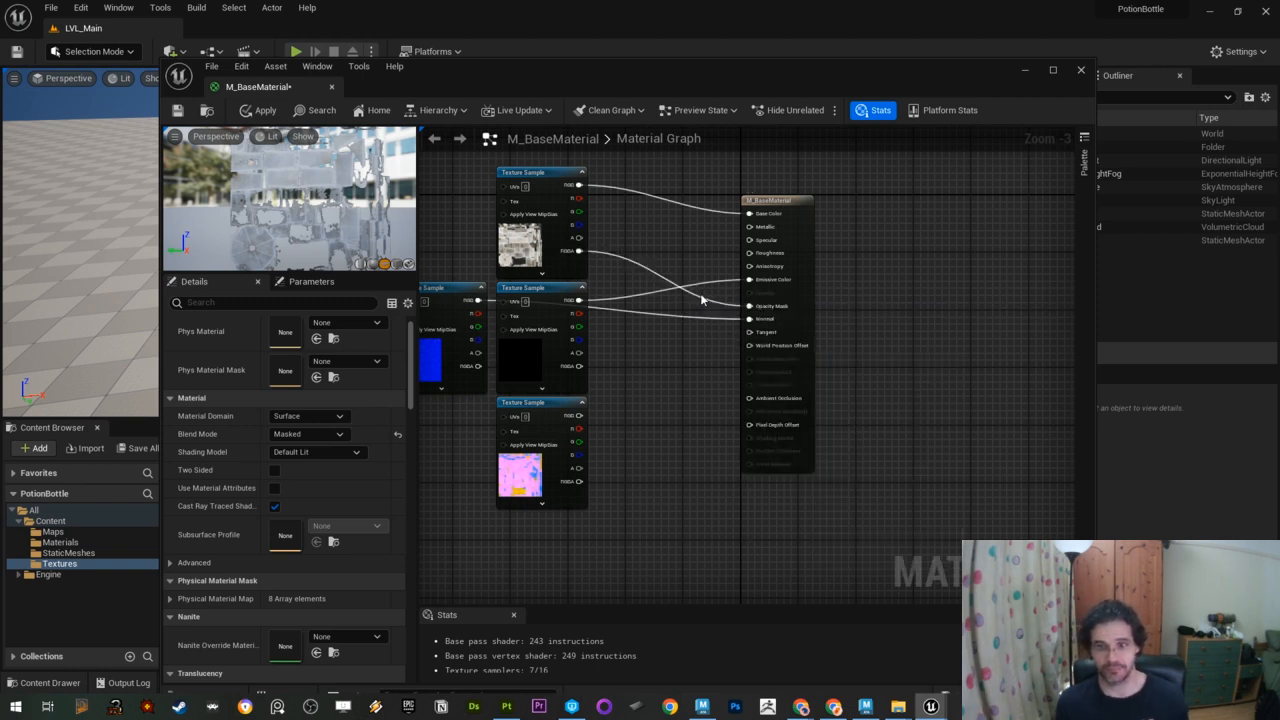
pyautogui.keyDown('alt'); pyautogui.click(701, 301); pyautogui.keyUp('alt')
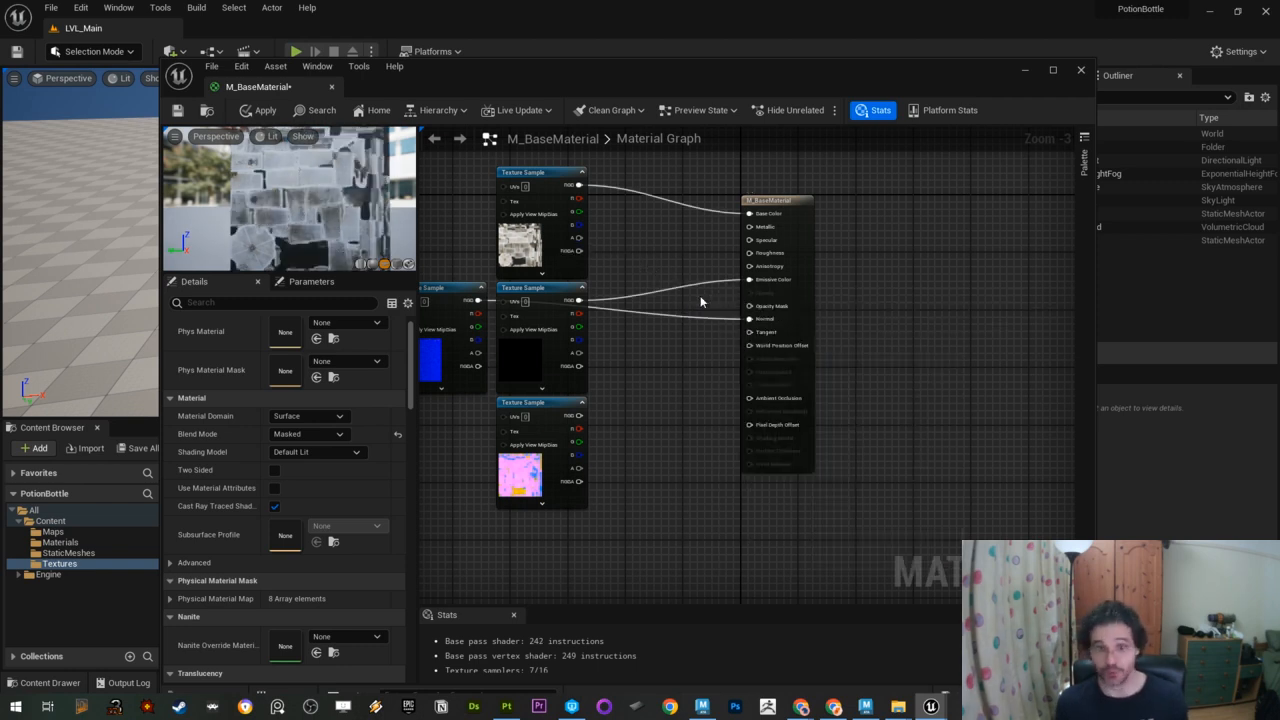
# Step: Set the blend mode of M_BaseMaterial to Opaque and save the material
pyautogui.click(303, 452)
pyautogui.click(301, 451)
pyautogui.scroll(1, 303, 460)
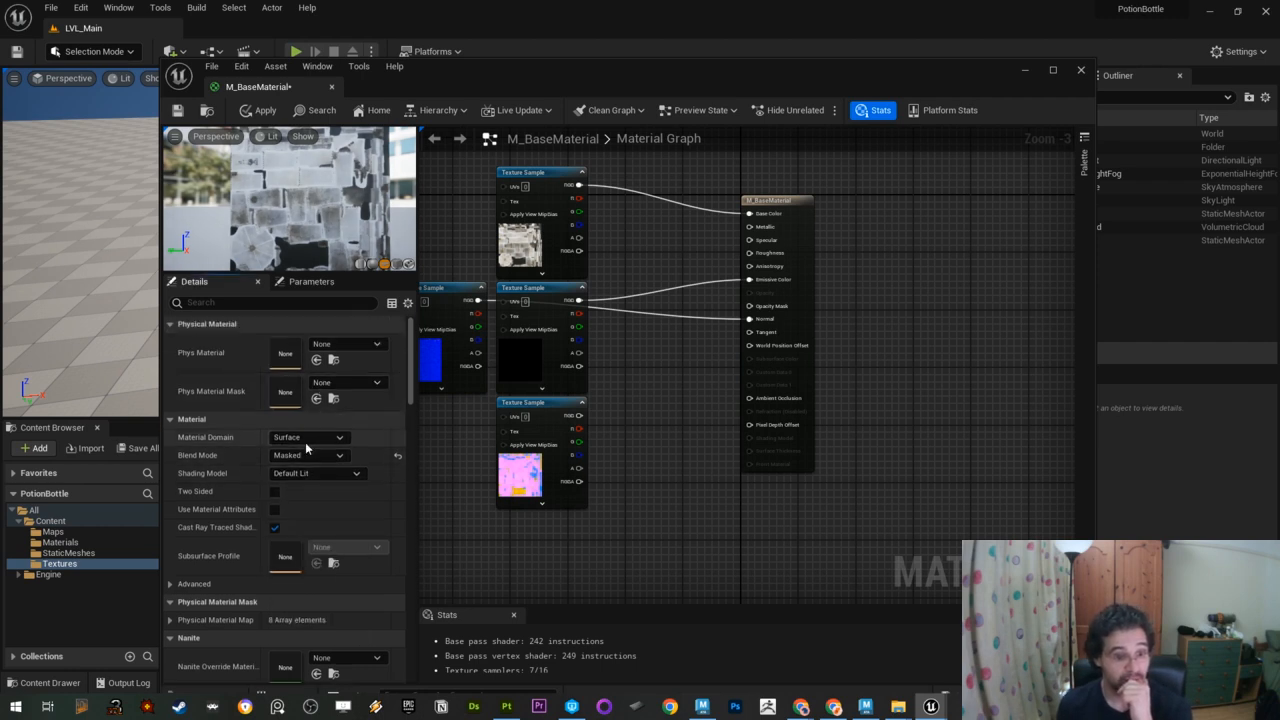
pyautogui.click(295, 457)
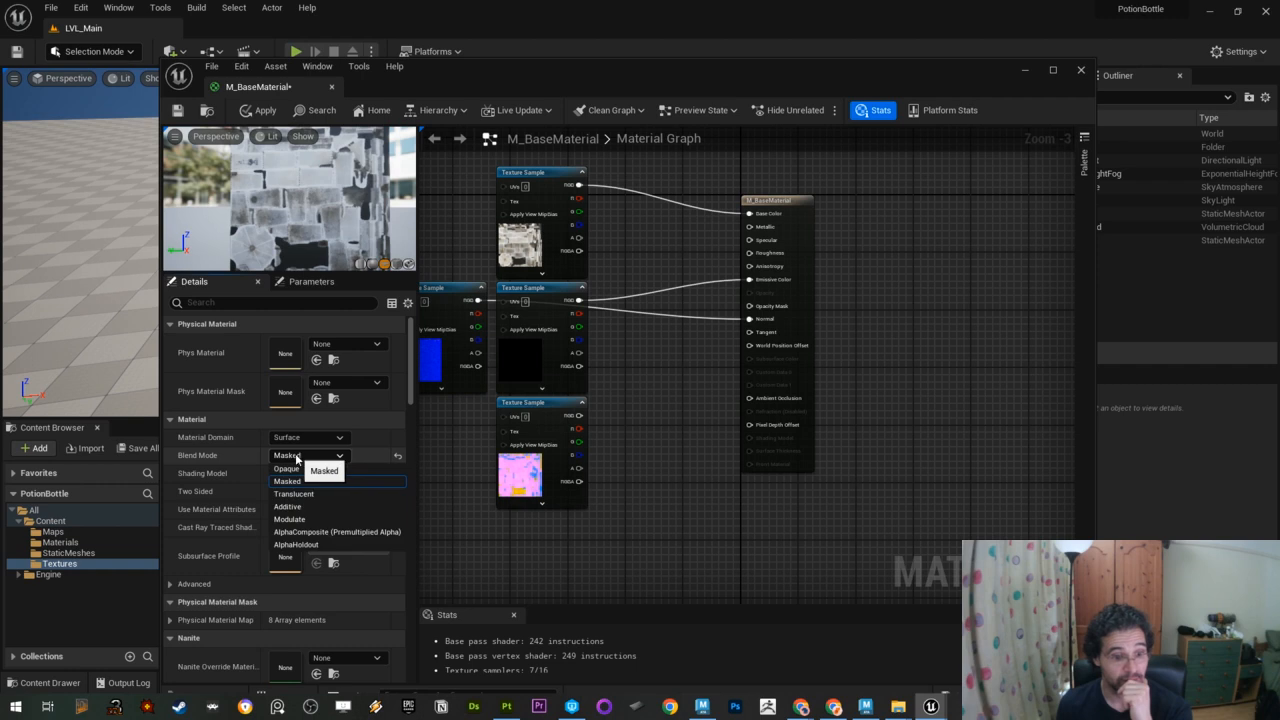
pyautogui.click(306, 469)
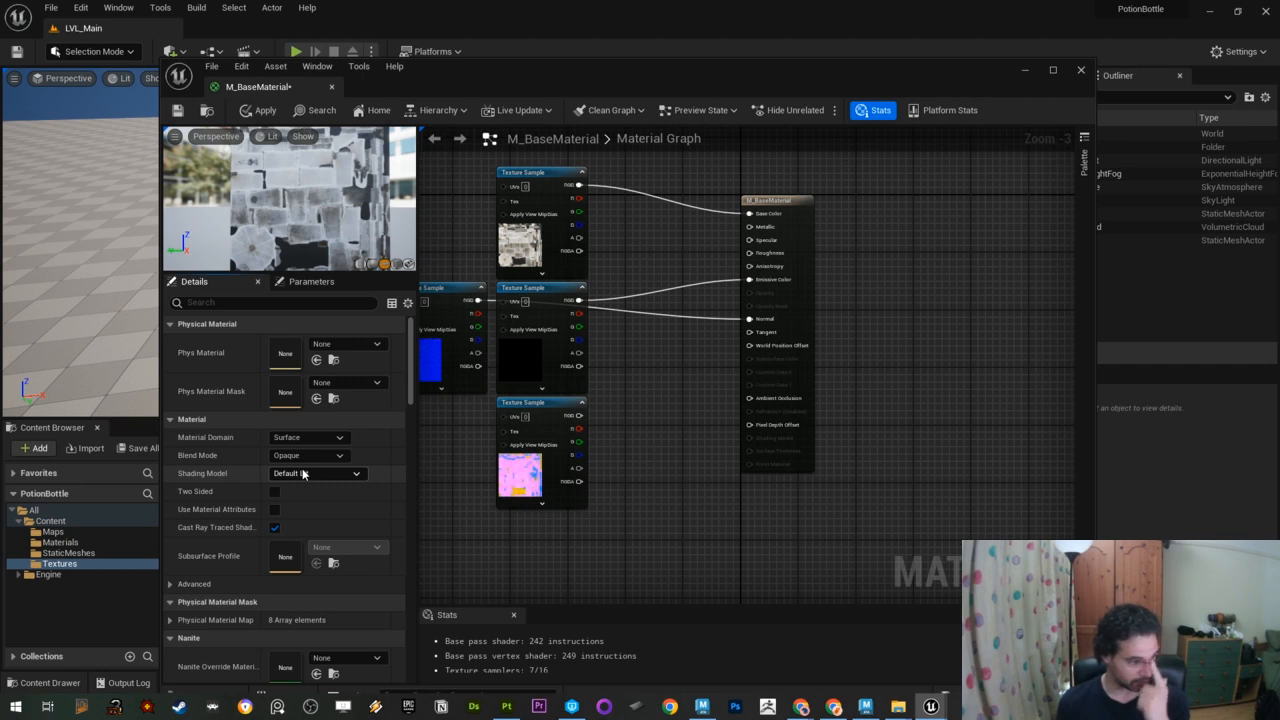
pyautogui.moveTo(672, 400); pyautogui.dragTo(720, 424, button='right')
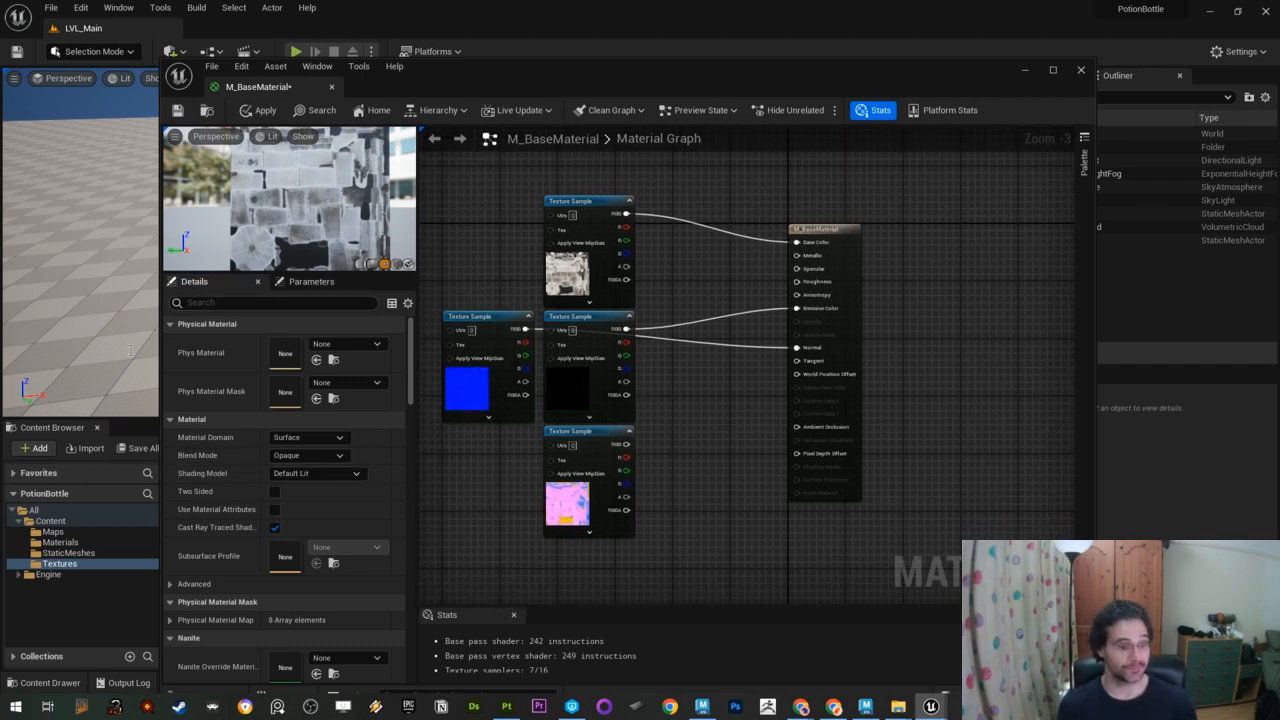
pyautogui.click(177, 110)
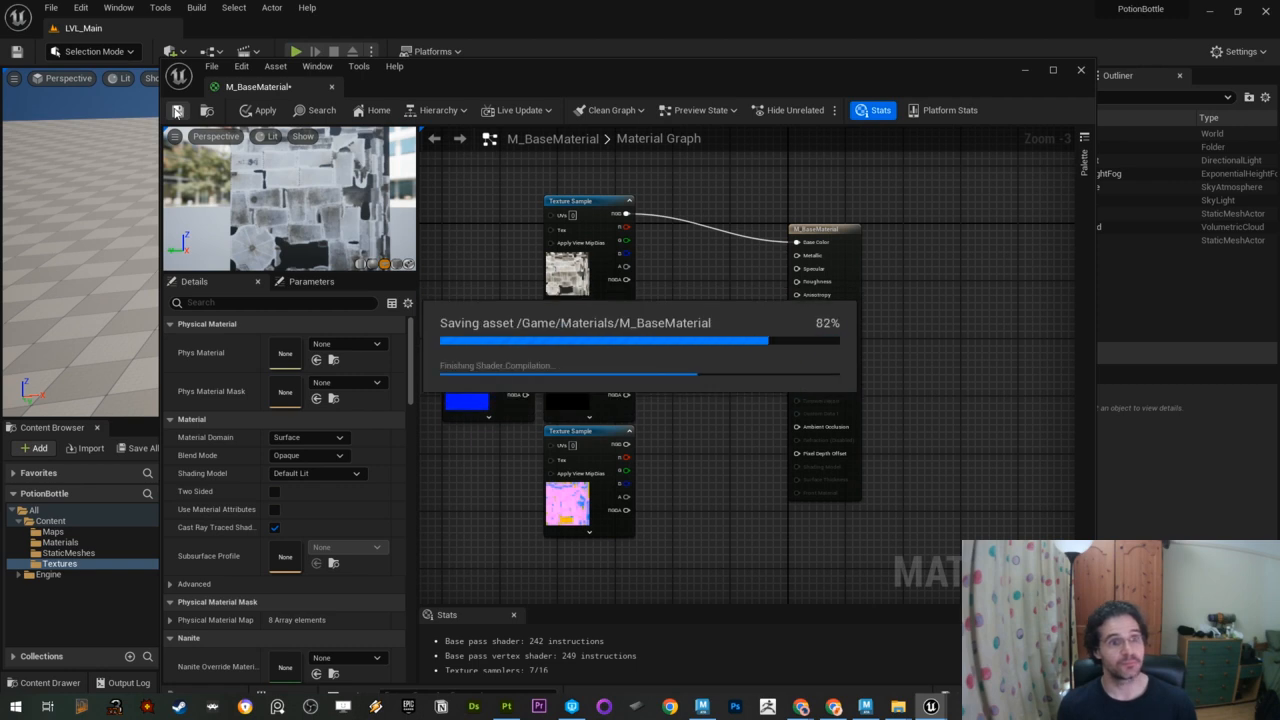
# Step: Convert the base color Texture Sample to a parameter named BC
pyautogui.moveTo(590, 195); pyautogui.dragTo(593, 192)
pyautogui.rightClick(595, 195)
pyautogui.rightClick(583, 194)
pyautogui.rightClick(583, 193)
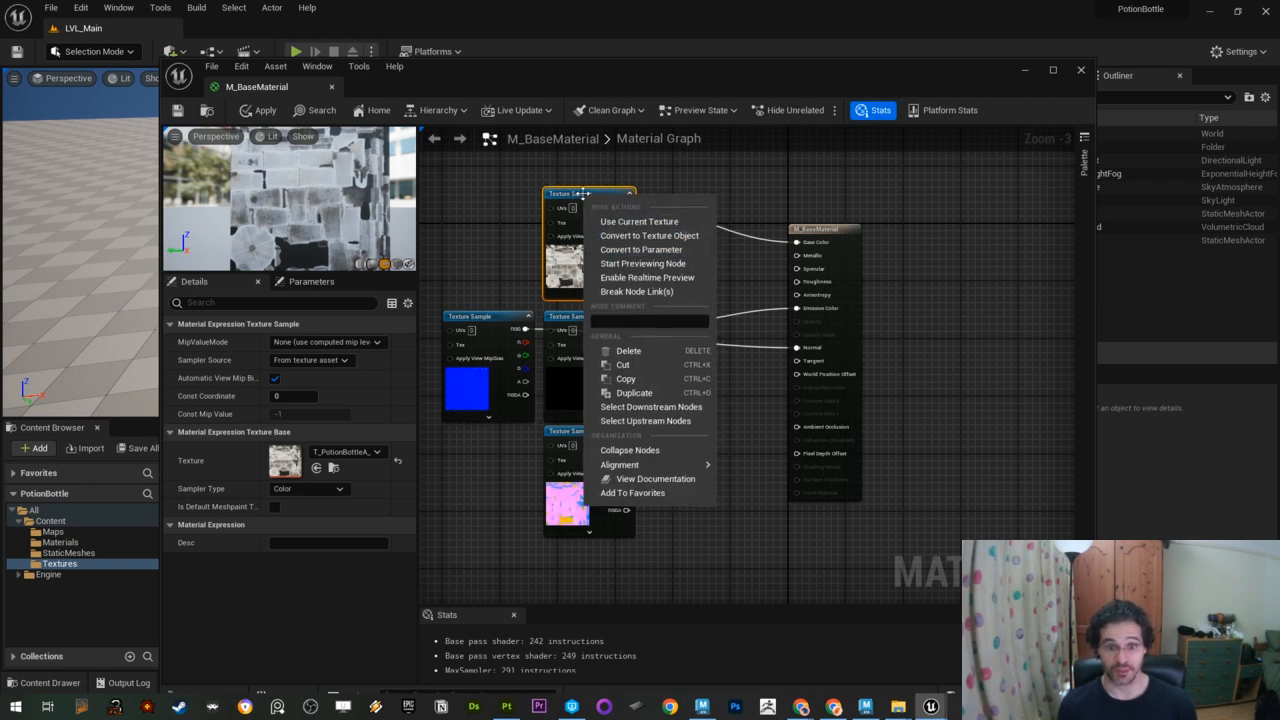
pyautogui.click(631, 250)
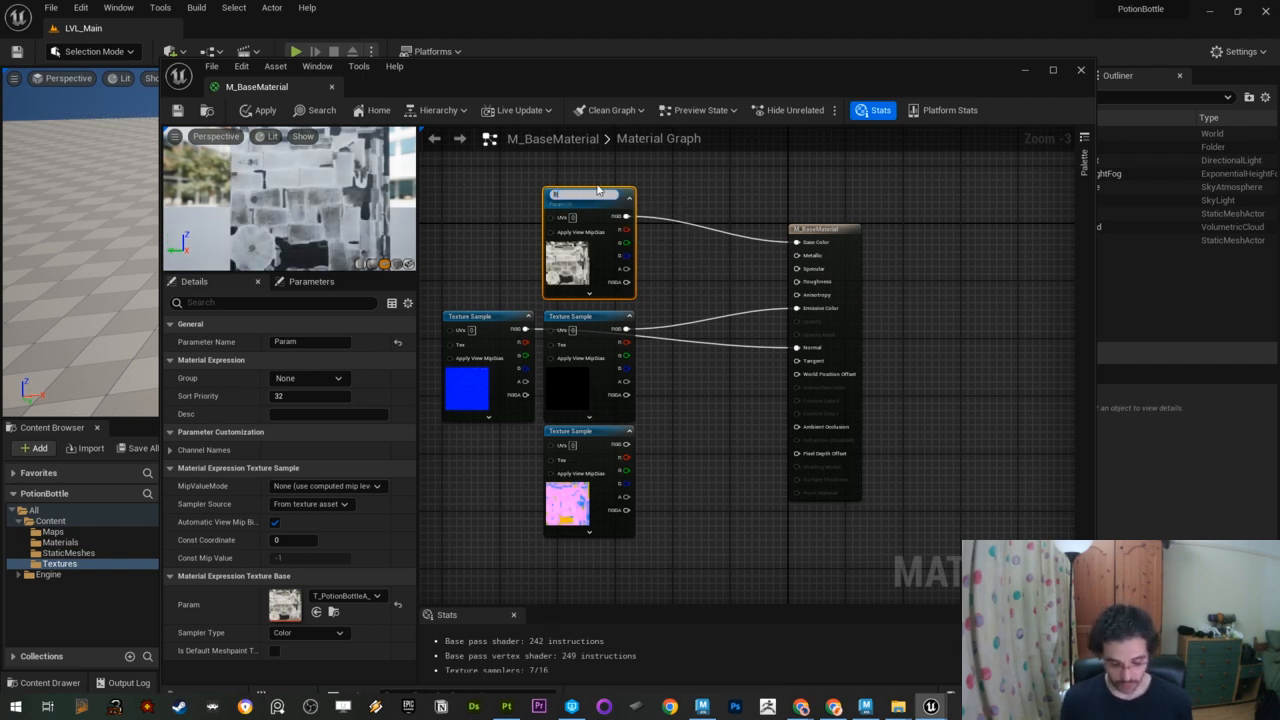
pyautogui.press('Return')
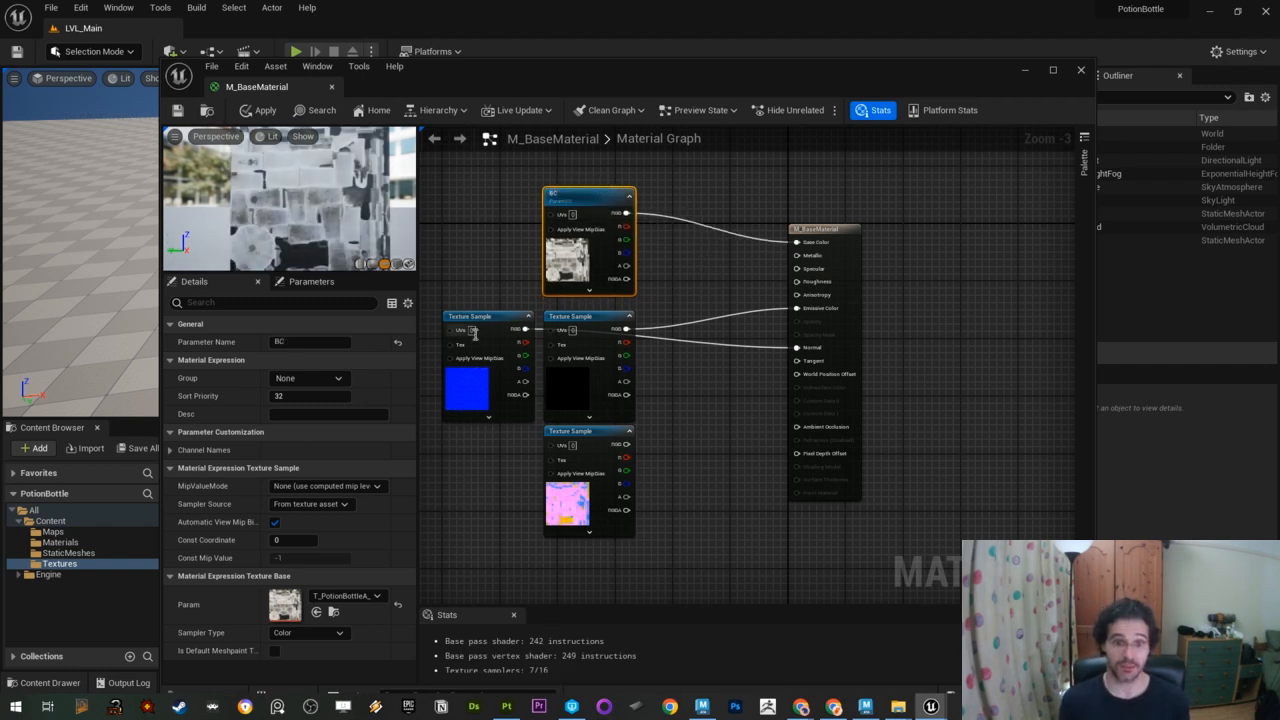
# Step: Convert the normal map's Texture Sample to a parameter named N
pyautogui.rightClick(500, 318)
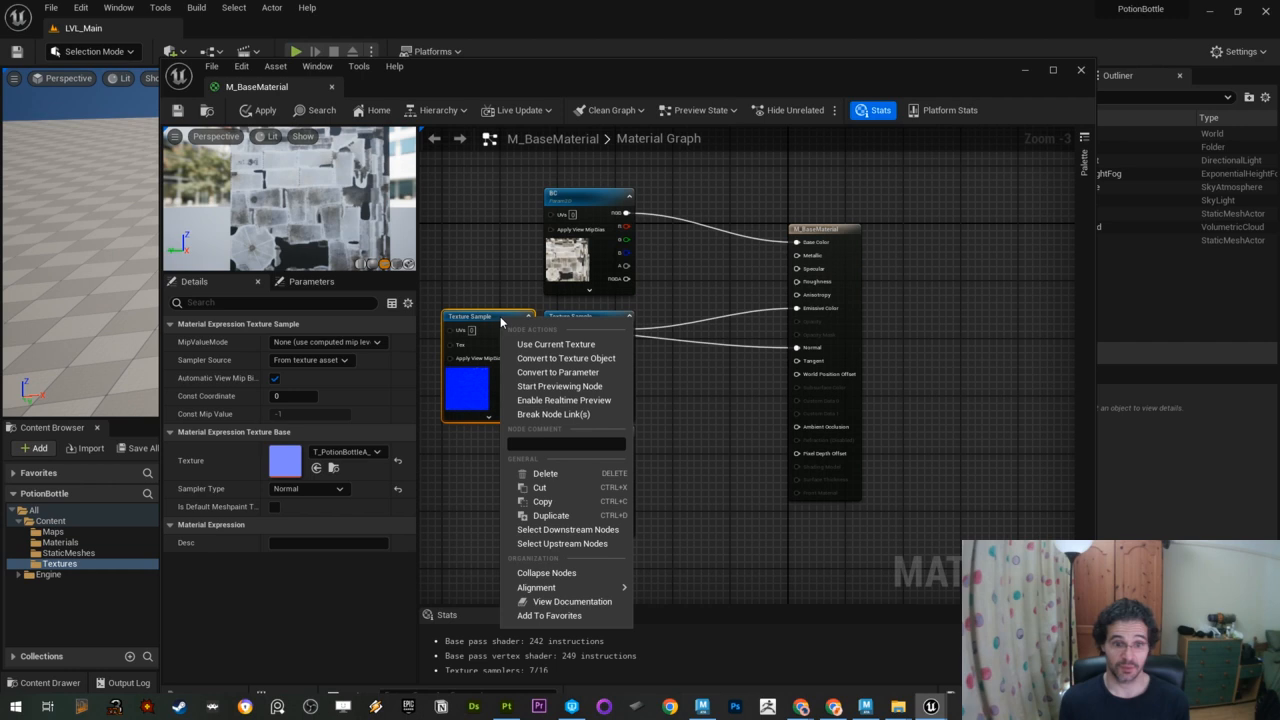
pyautogui.click(552, 372)
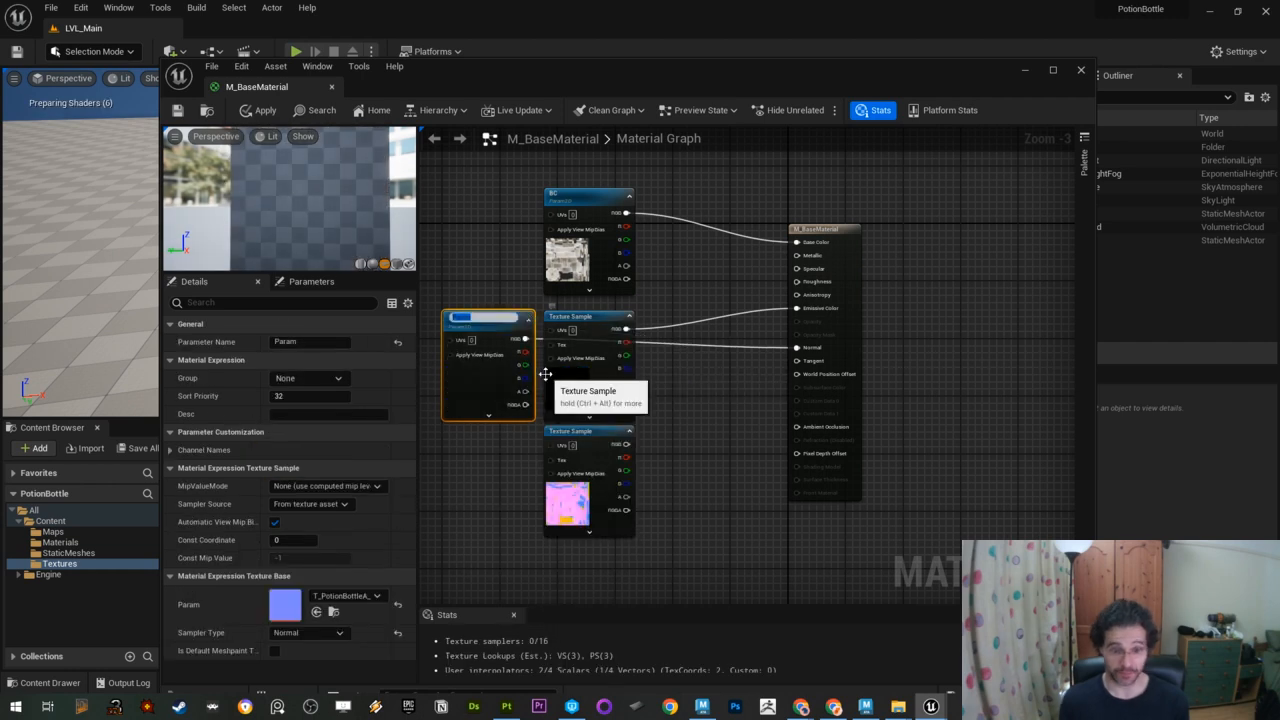
pyautogui.write('N')
pyautogui.press('Return')
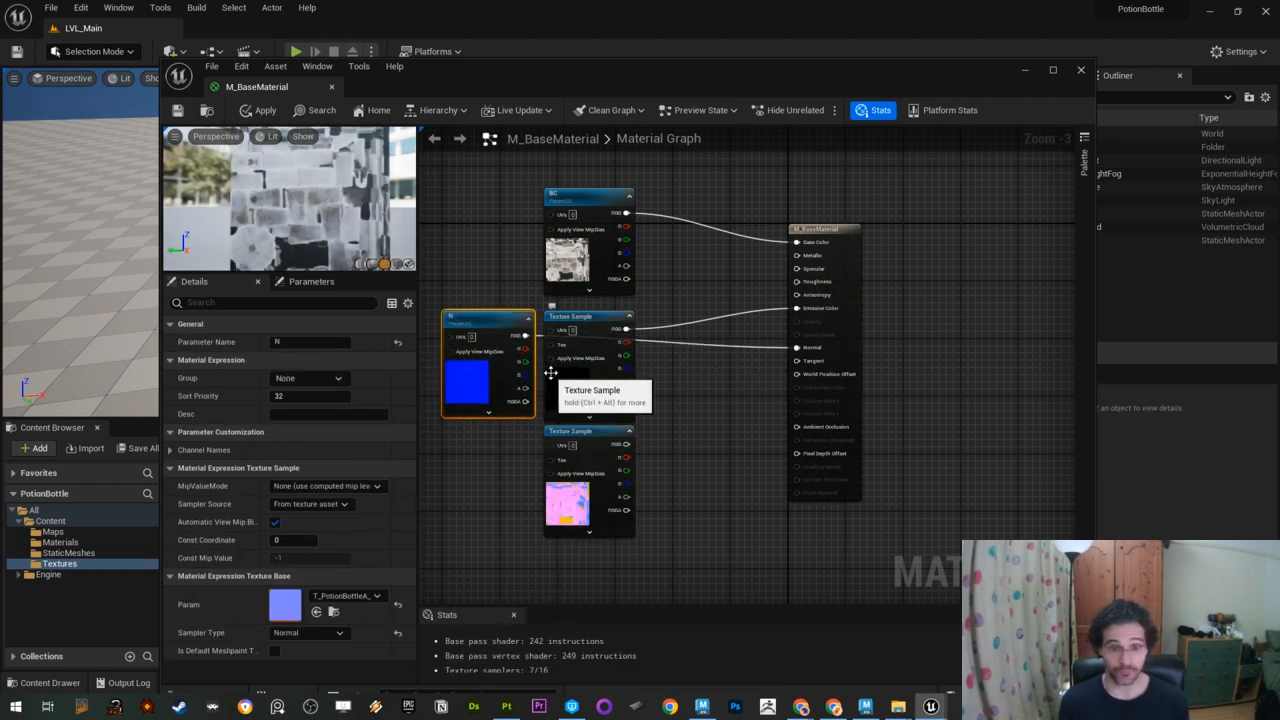
# Step: Convert the black emissive Texture Sample to a parameter named E
pyautogui.rightClick(609, 323)
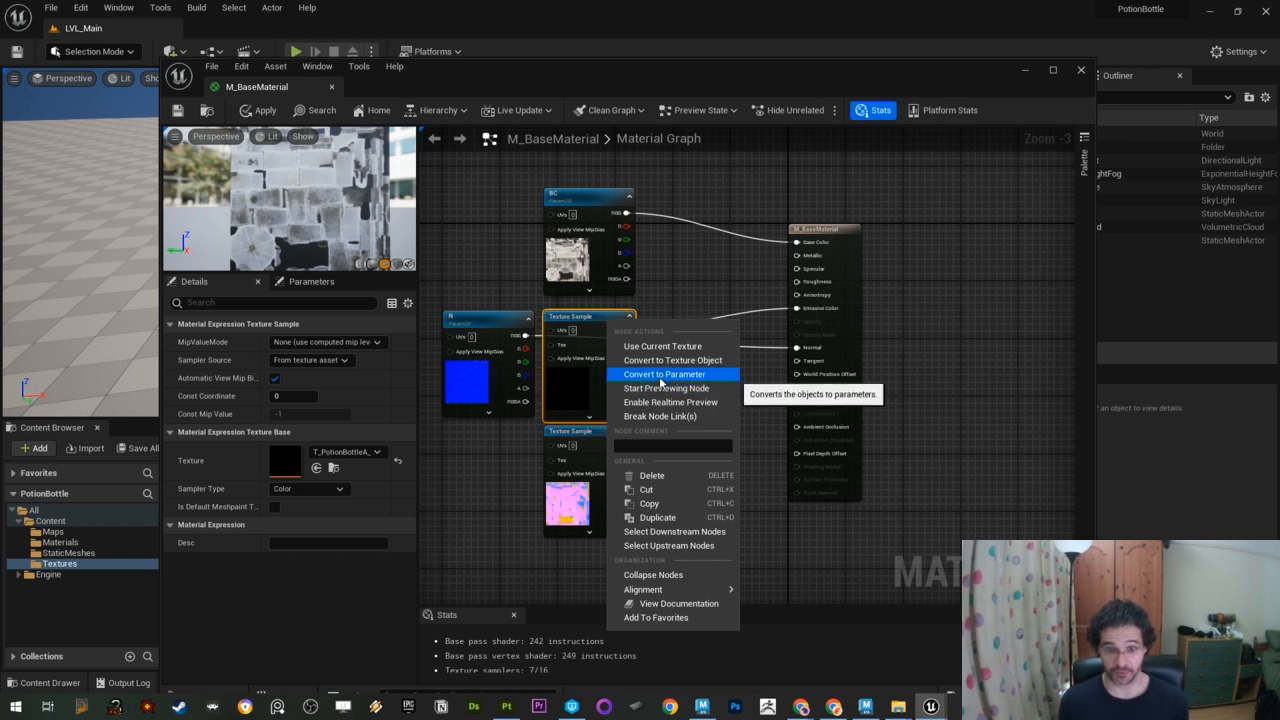
pyautogui.click(661, 377)
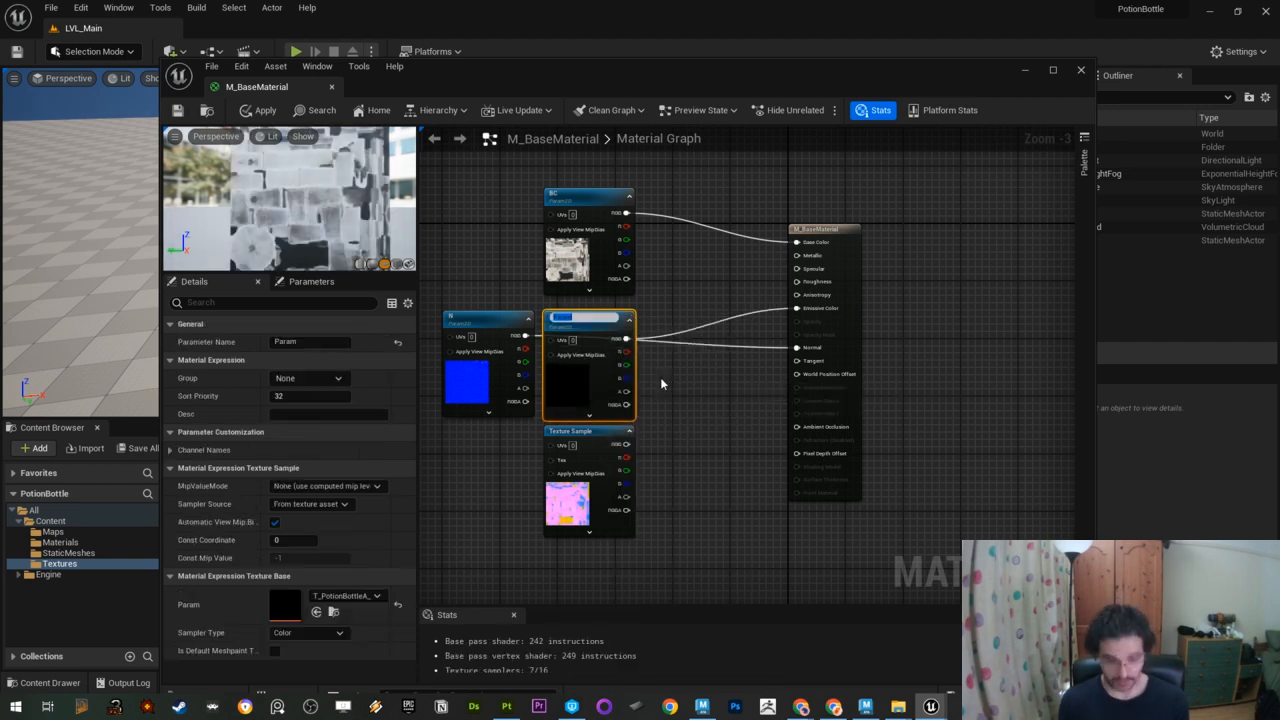
pyautogui.write('E')
pyautogui.press('Return')
# Step: Connect the ORM texture's R output to Ambient Occlusion, G to Roughness and B to Metallic, and save the material
pyautogui.click(588, 436)
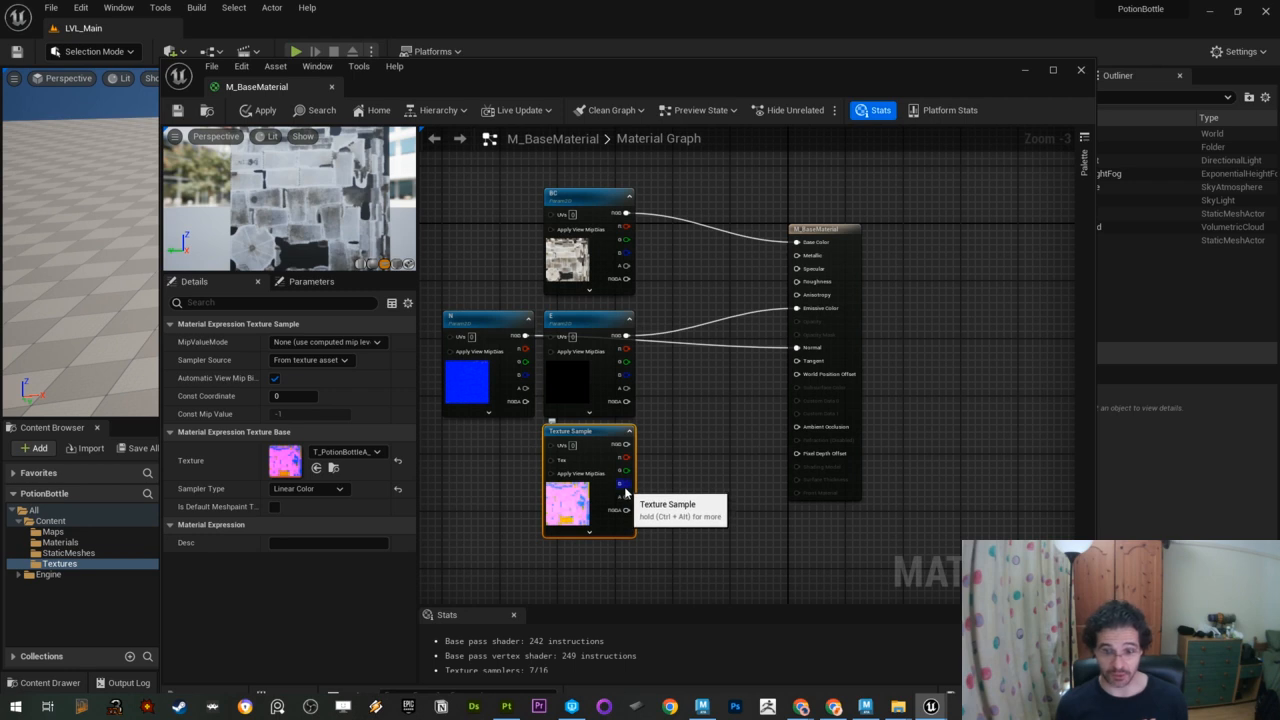
pyautogui.moveTo(624, 457); pyautogui.dragTo(797, 427)
pyautogui.moveTo(626, 470); pyautogui.dragTo(797, 281)
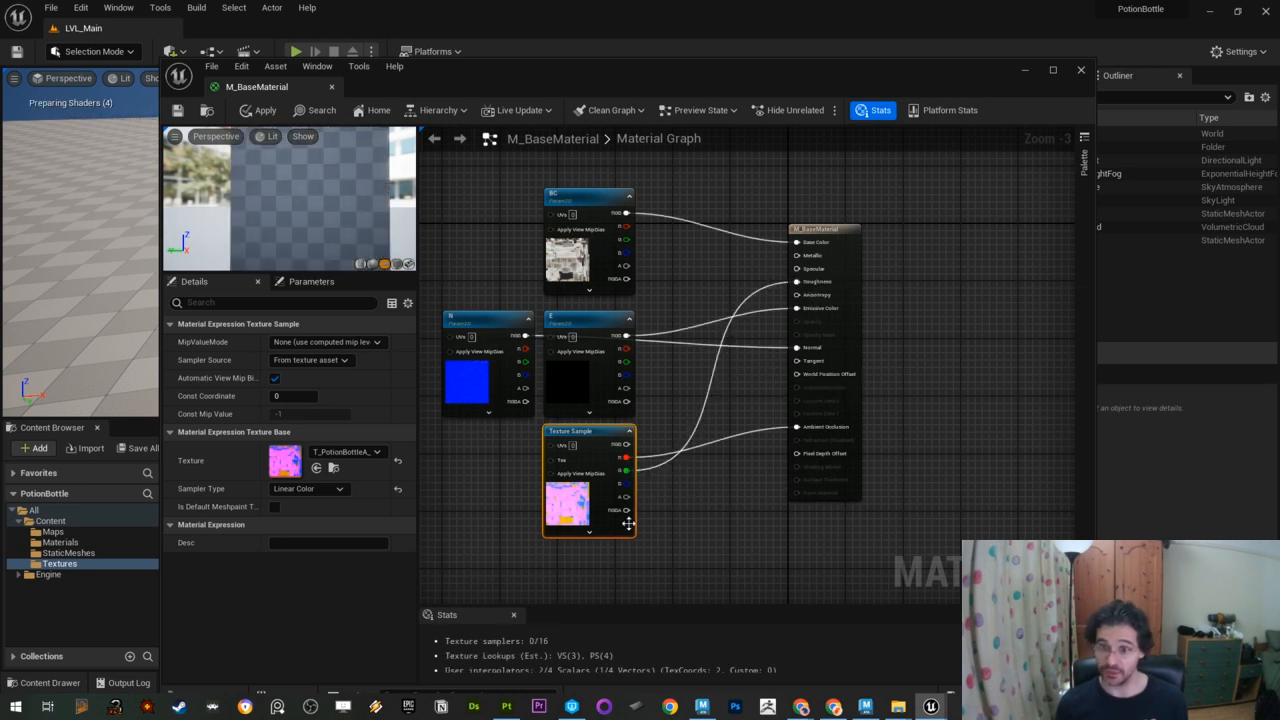
pyautogui.moveTo(626, 483); pyautogui.dragTo(797, 256)
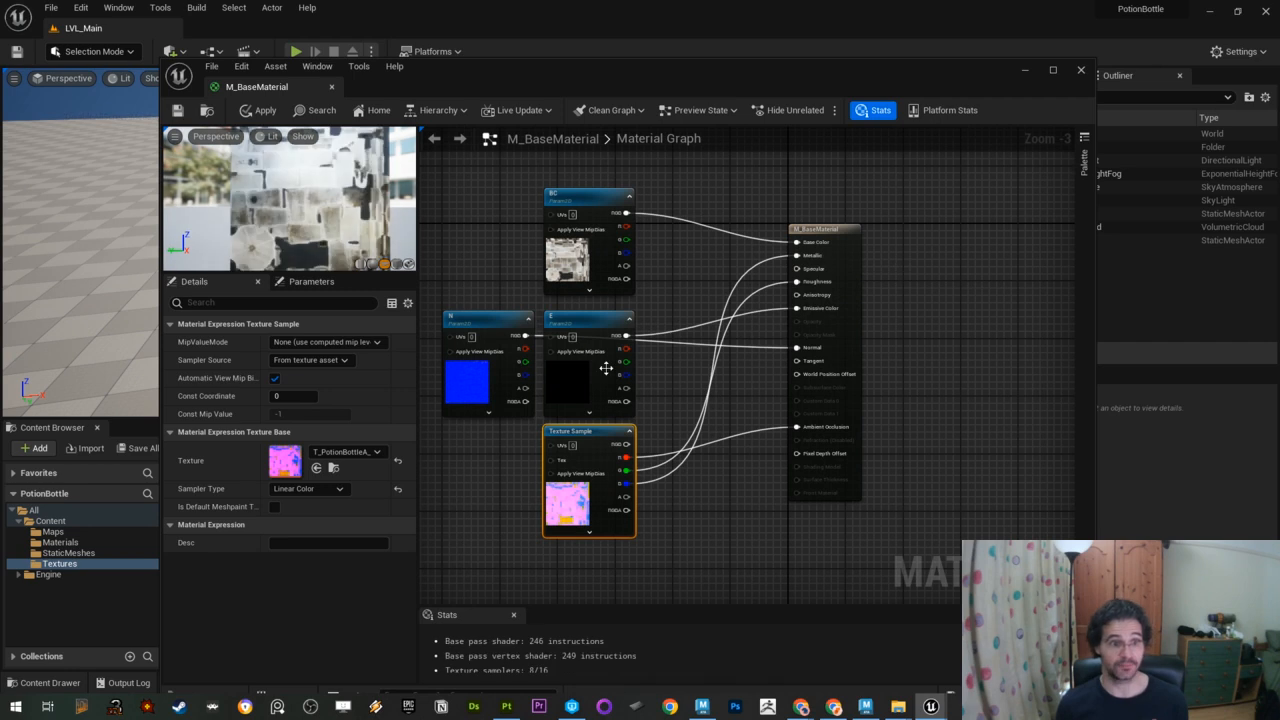
pyautogui.moveTo(345, 229)
pyautogui.mouseDown()
pyautogui.moveTo(329, 217)
pyautogui.moveTo(362, 224)
pyautogui.moveTo(348, 240)
pyautogui.mouseUp()
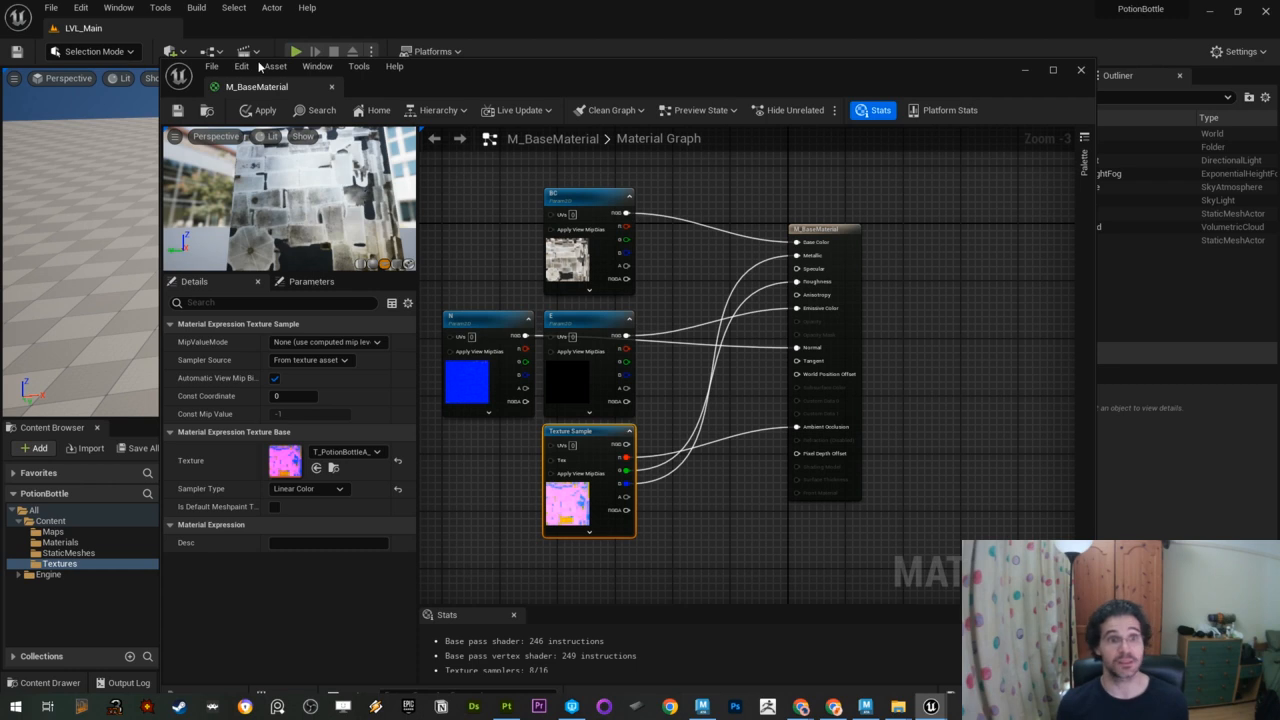
pyautogui.click(178, 111)
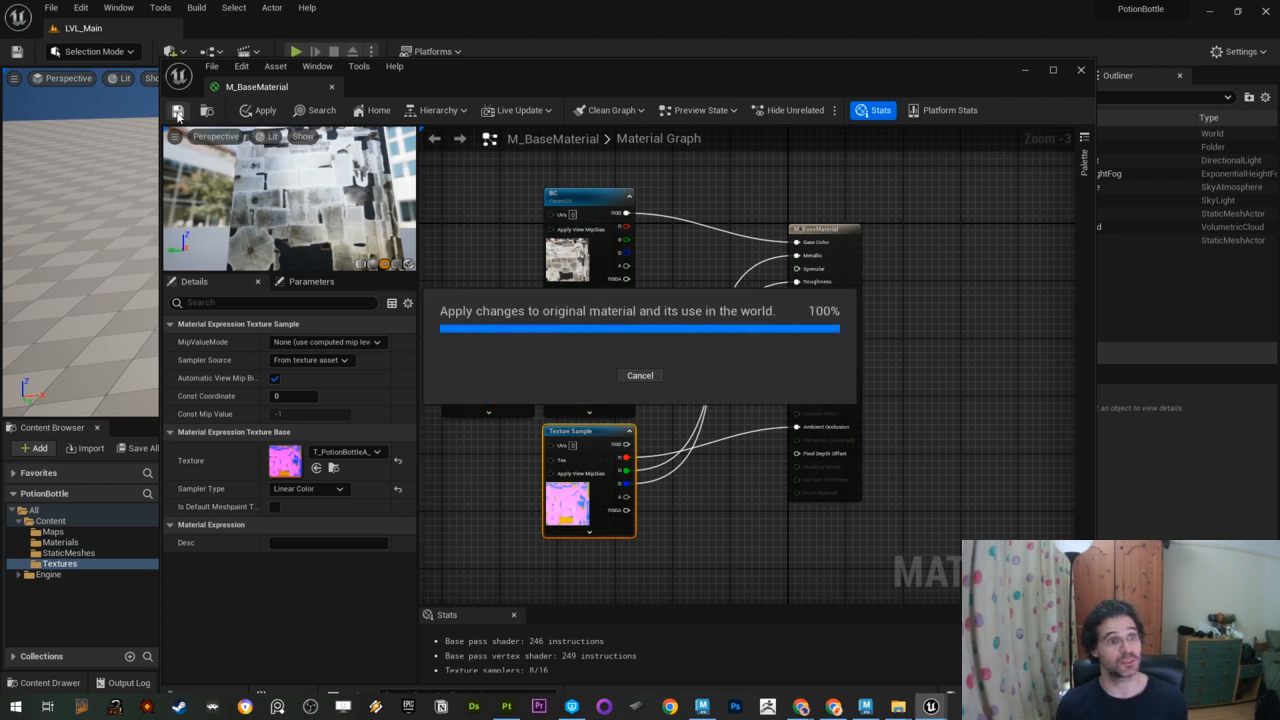
# Step: Convert the ORM Texture Sample to a parameter named ORM, then save and close M_BaseMaterial
pyautogui.rightClick(595, 434)
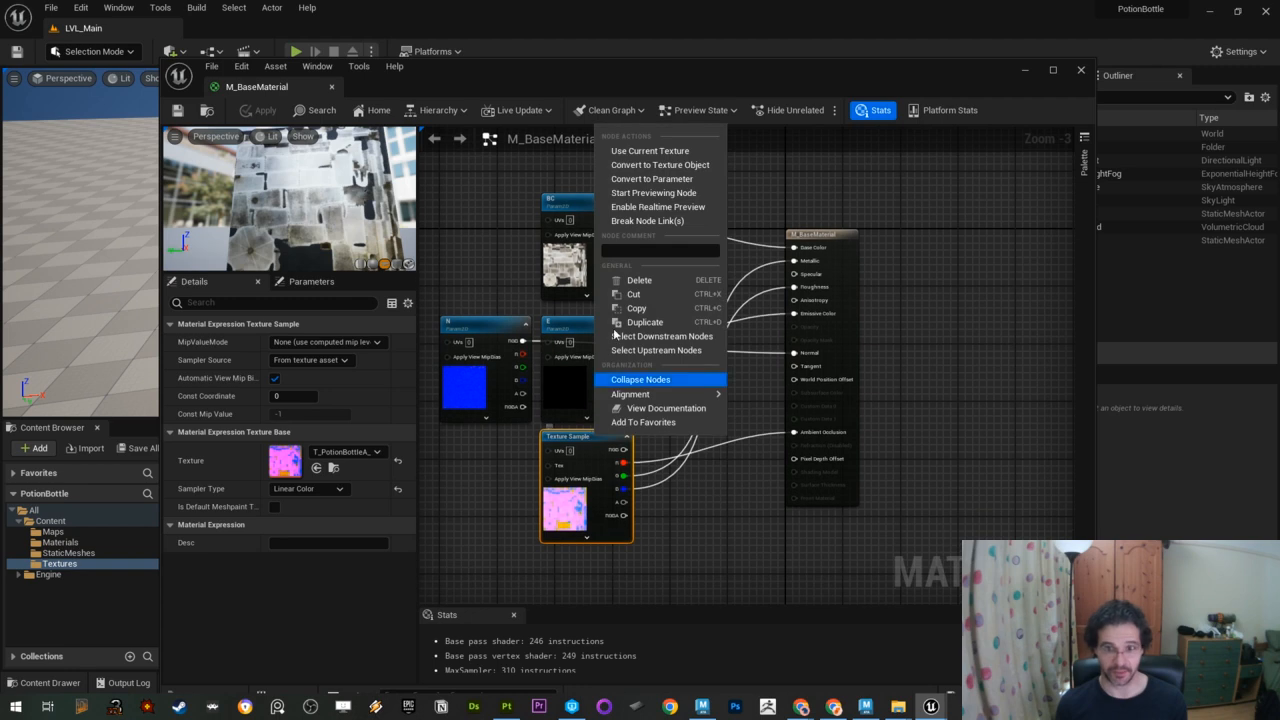
pyautogui.click(644, 182)
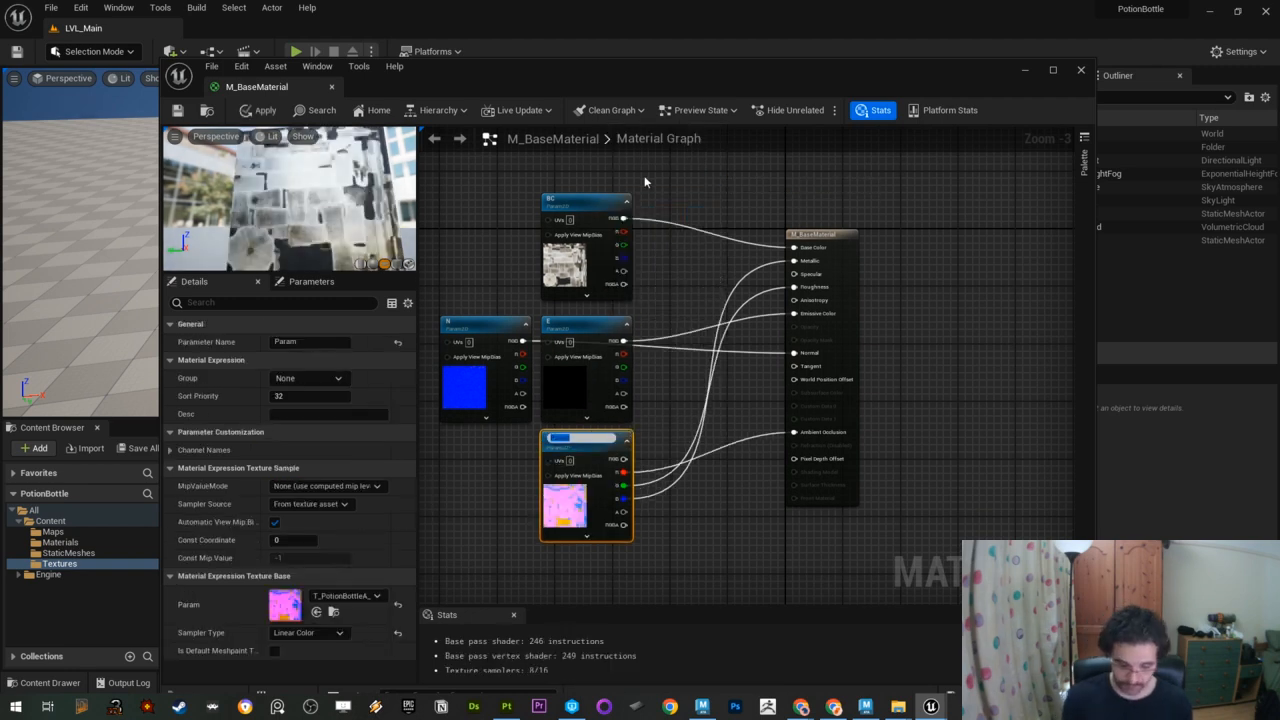
pyautogui.write('DRM')
pyautogui.press('Return')
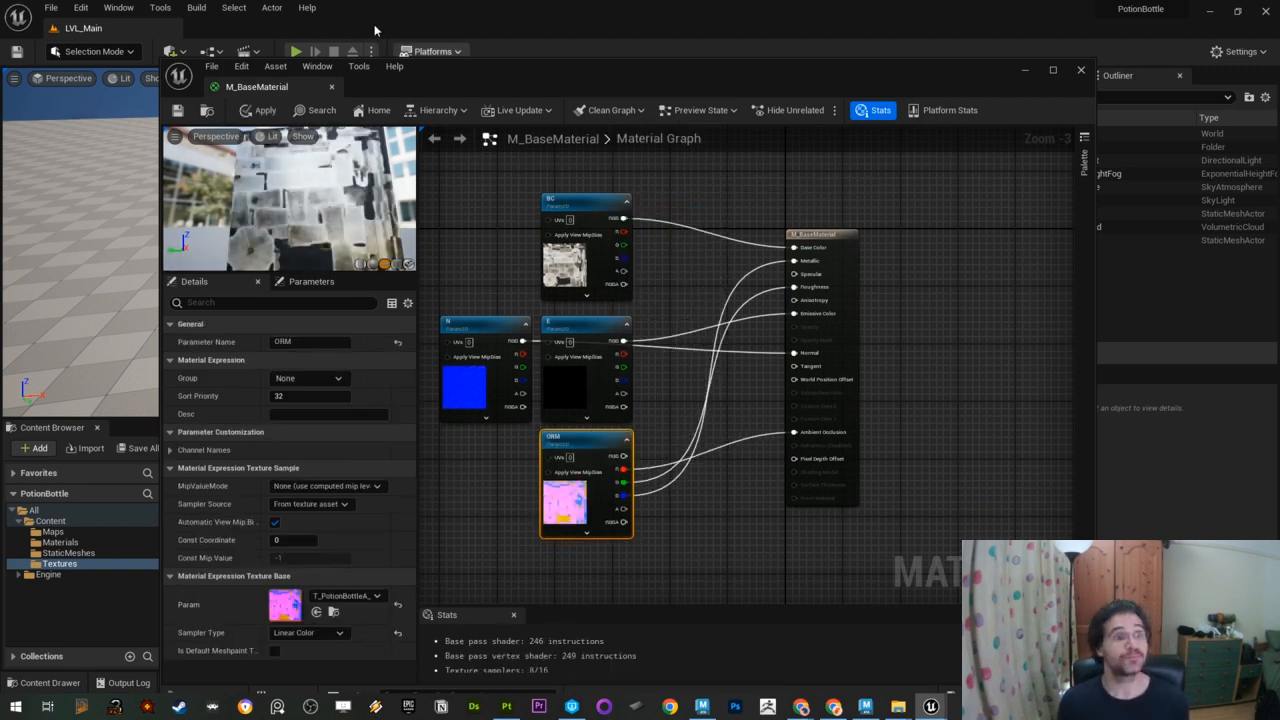
pyautogui.click(177, 111)
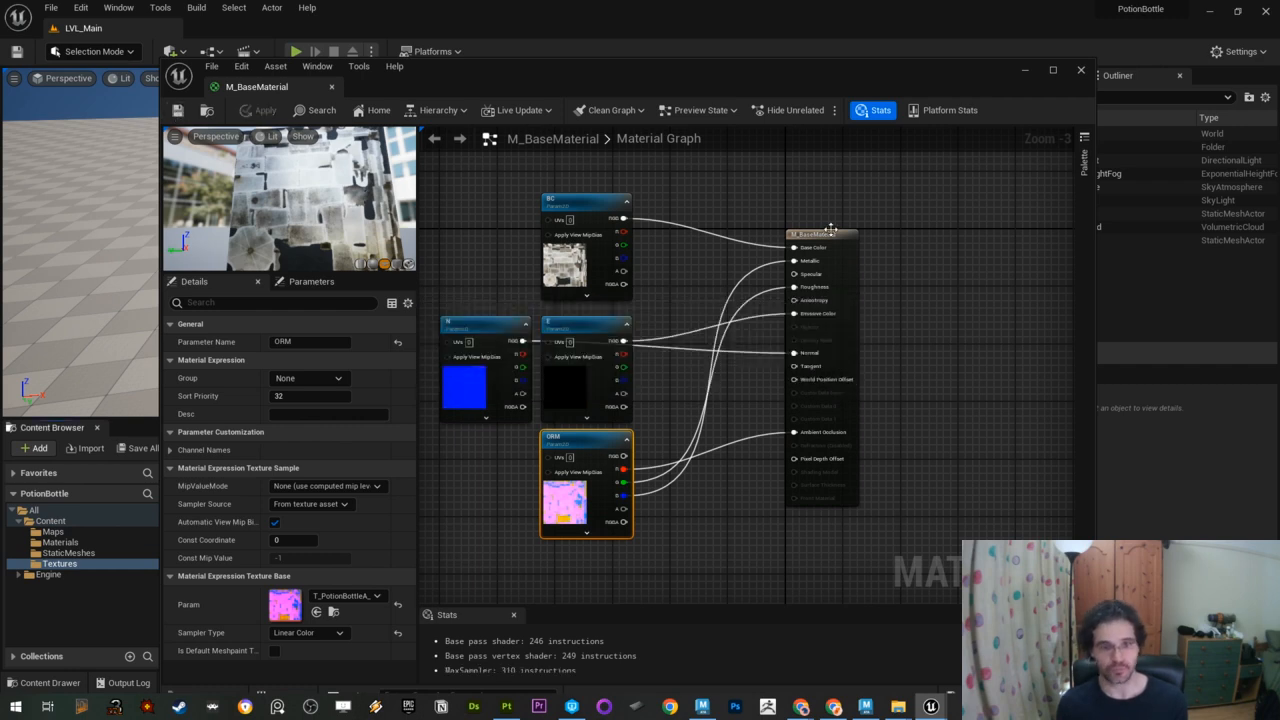
pyautogui.click(1081, 71)
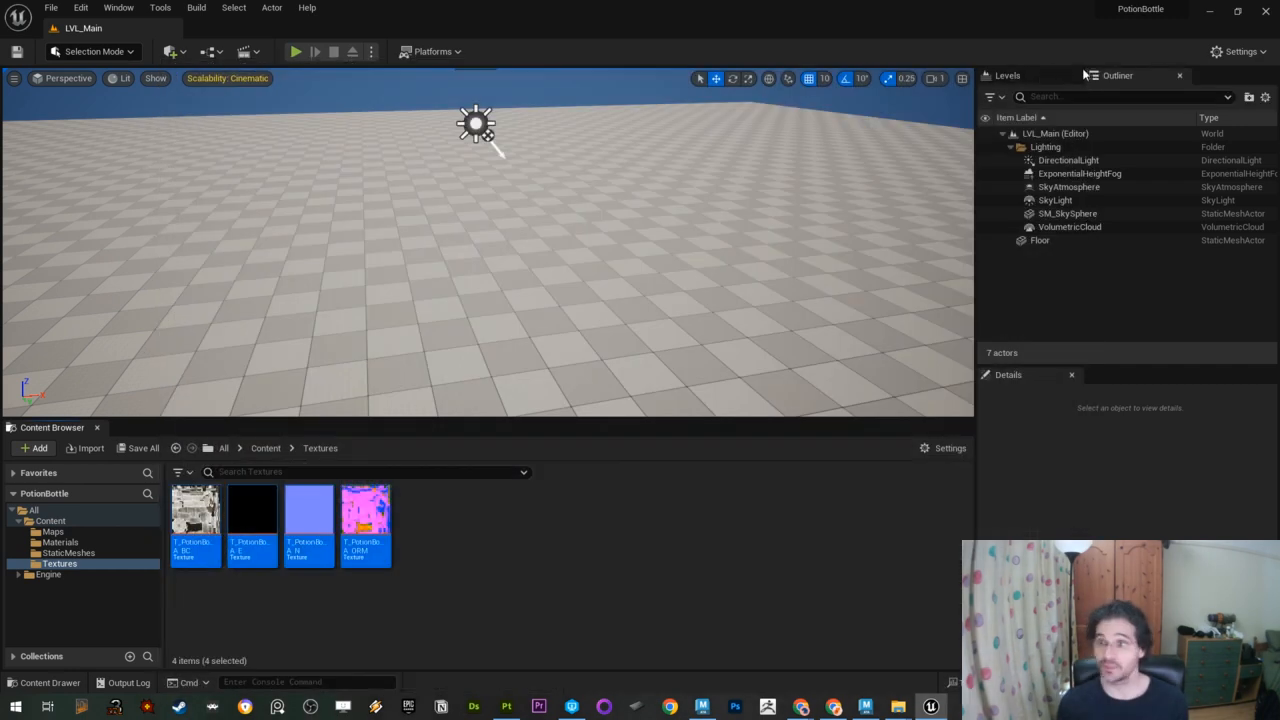
# Step: Create a material instance of M_BaseMaterial in the Materials folder and name it MI_PotionBottleA
pyautogui.click(60, 542)
pyautogui.click(204, 520)
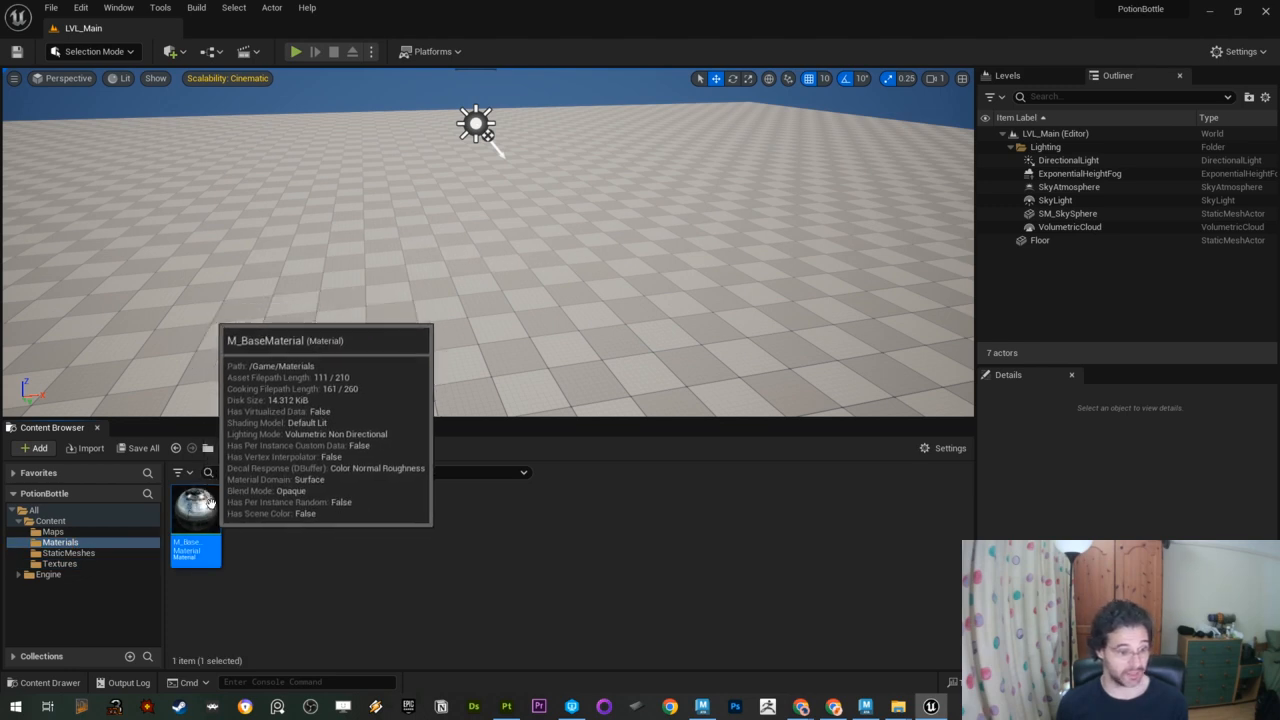
pyautogui.rightClick(193, 510)
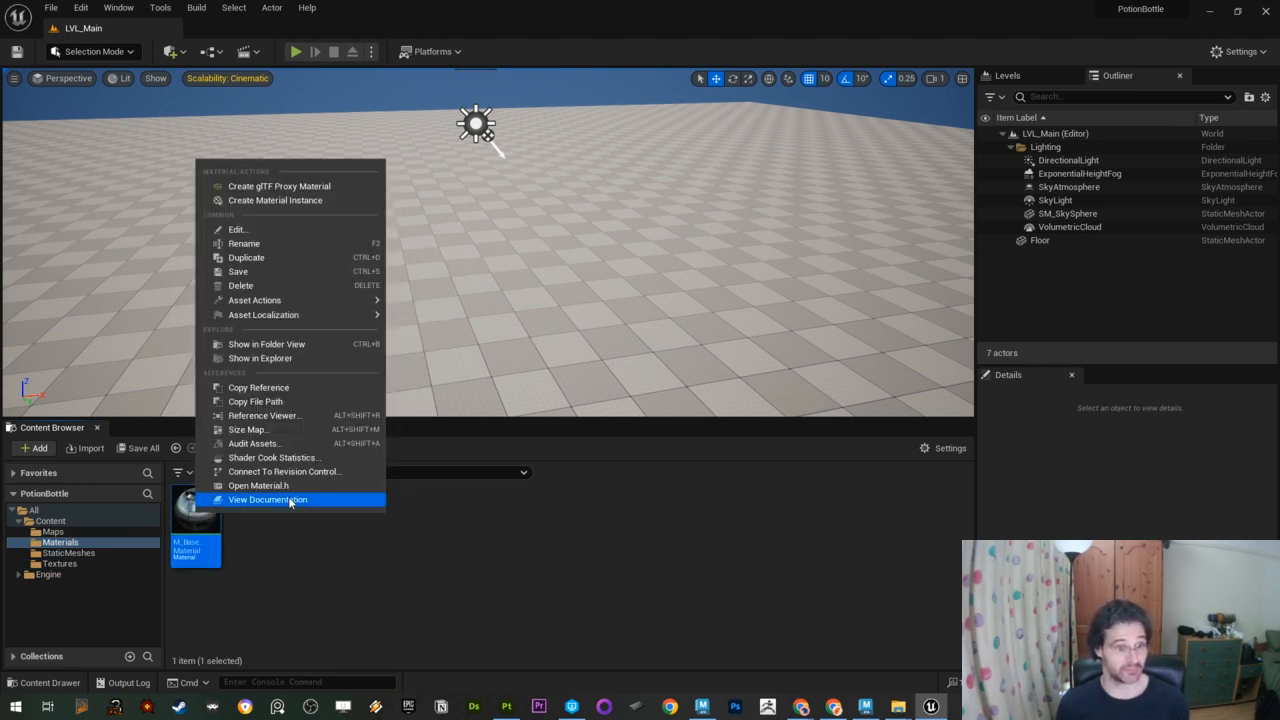
pyautogui.click(266, 201)
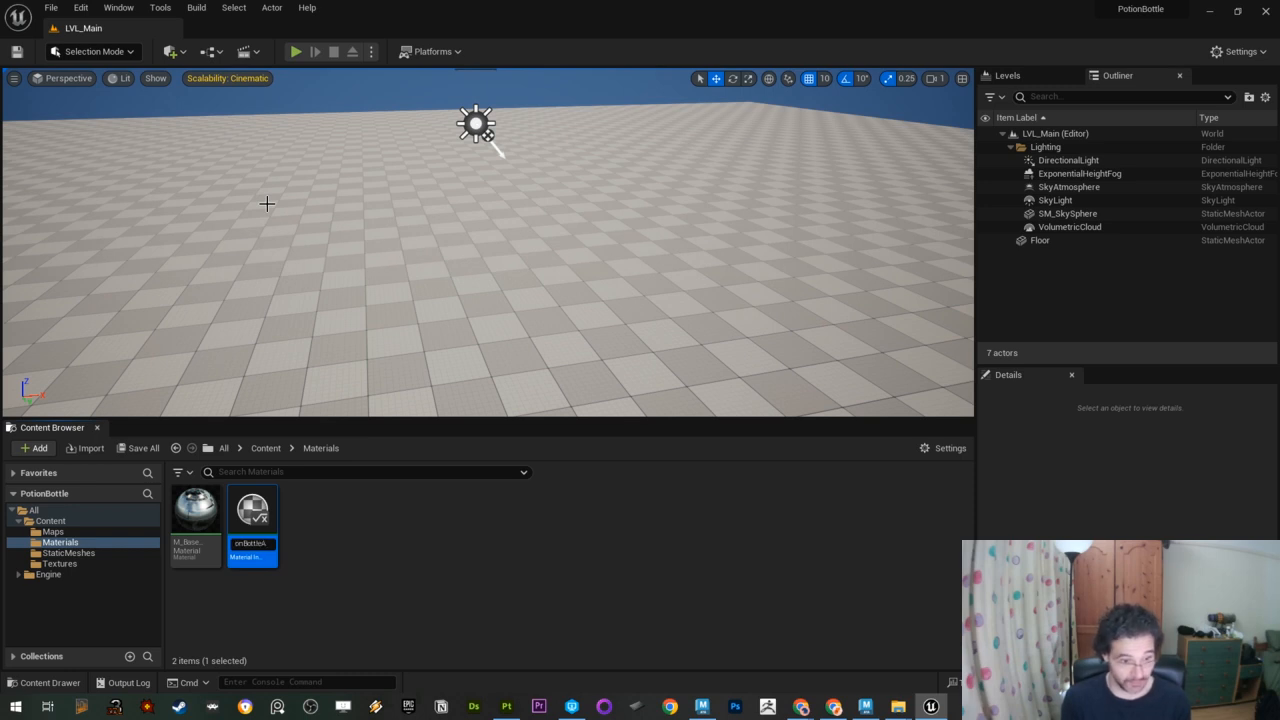
pyautogui.press('Return')
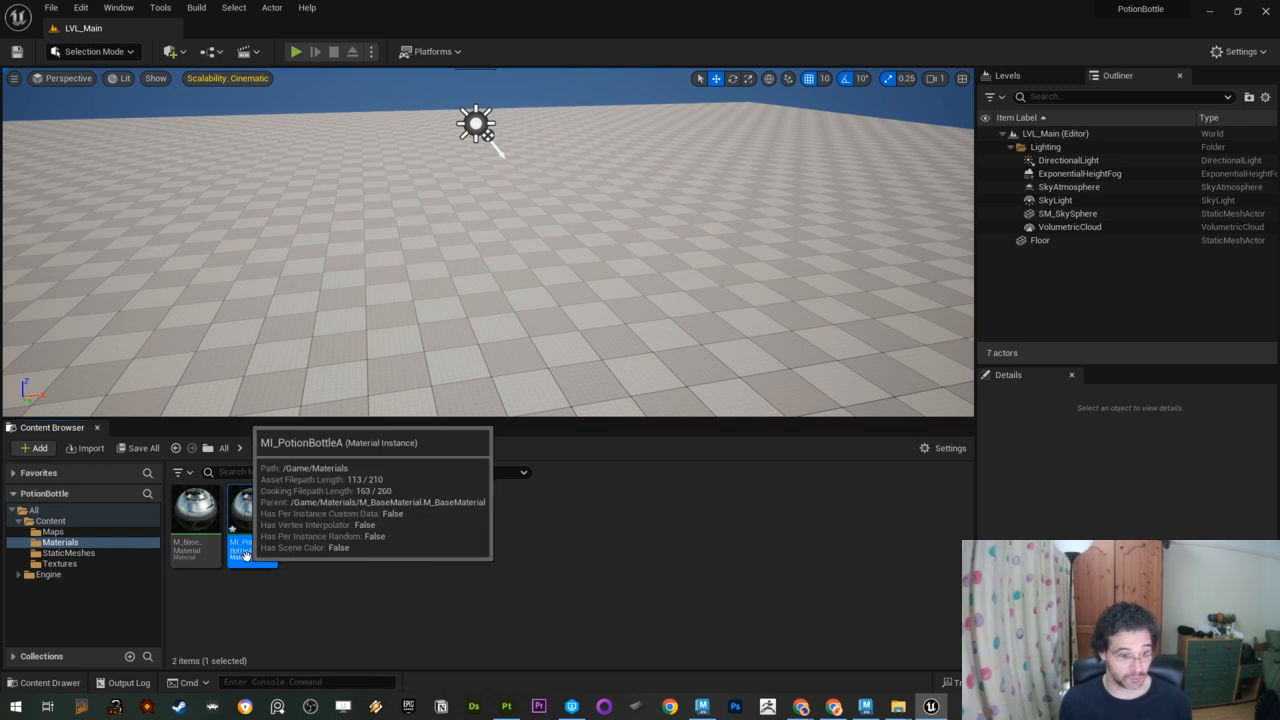
# Step: Open MI_PotionBottleA, try the BC, E, N and ORM texture overrides, leave them all disabled, and save the instance
pyautogui.doubleClick(252, 508)
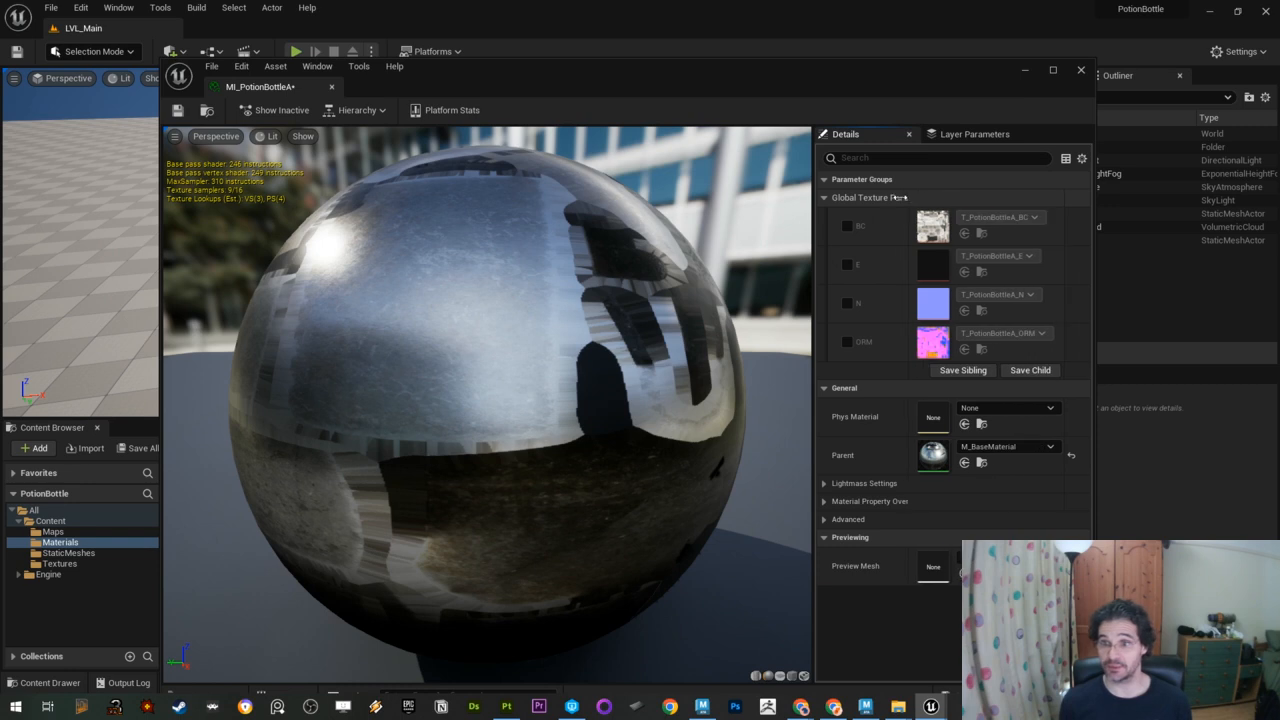
pyautogui.click(847, 226)
pyautogui.click(847, 264)
pyautogui.click(847, 303)
pyautogui.click(848, 342)
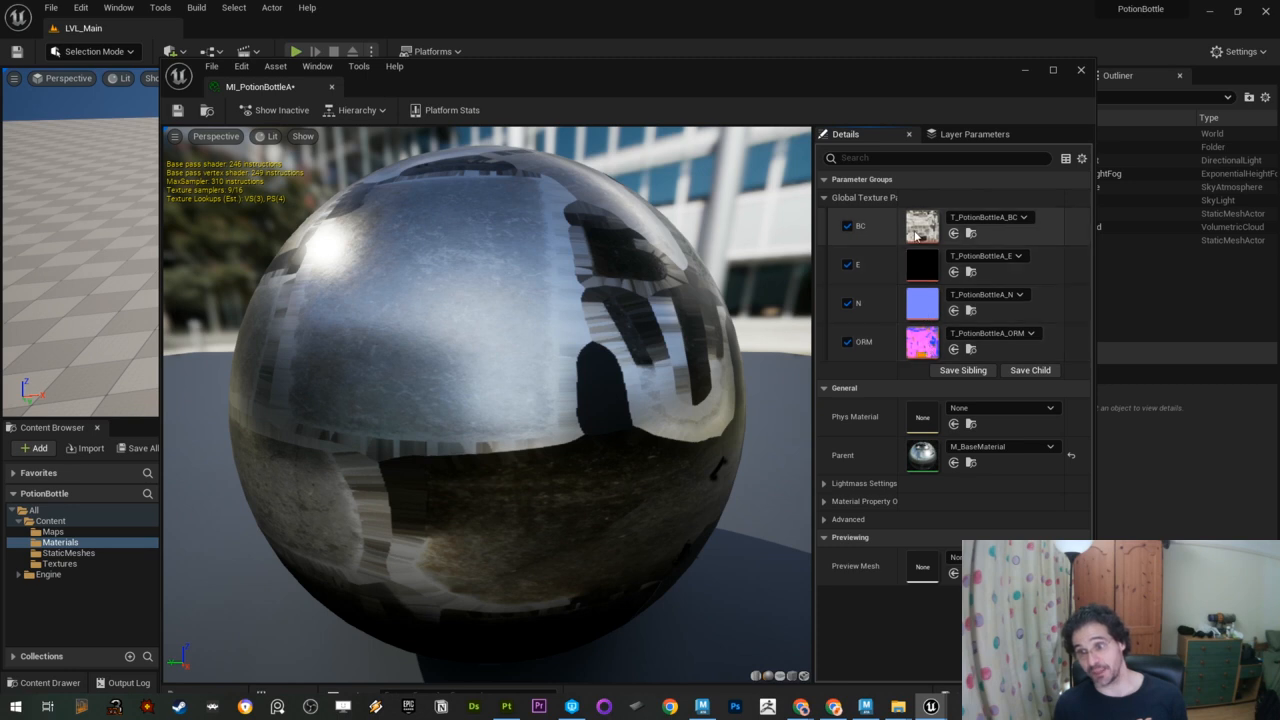
pyautogui.click(848, 341)
pyautogui.click(848, 303)
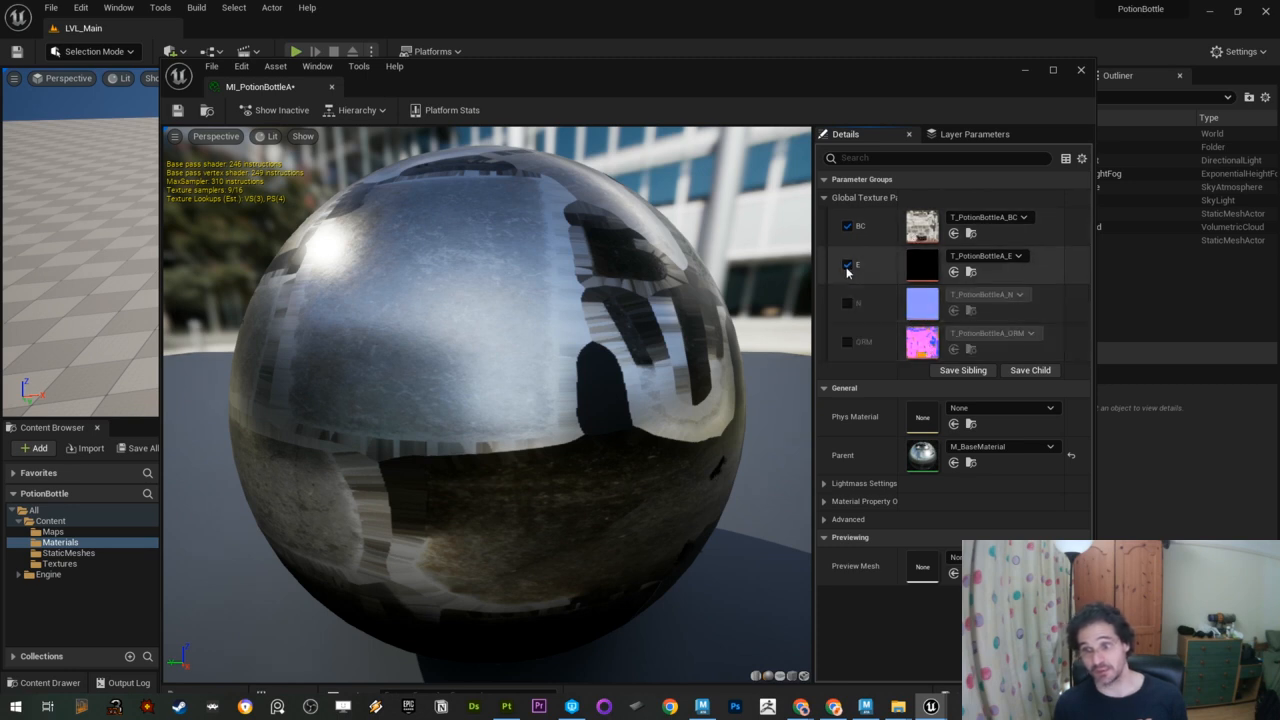
pyautogui.click(848, 264)
pyautogui.click(848, 226)
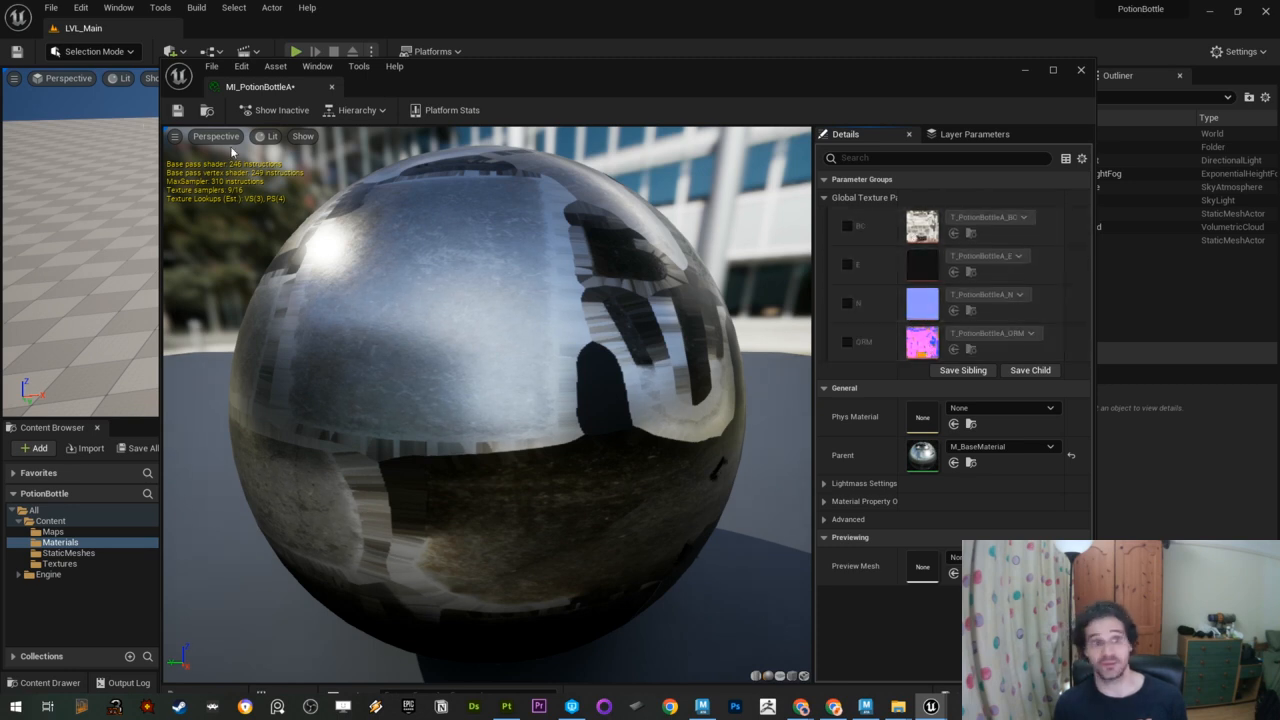
pyautogui.click(177, 111)
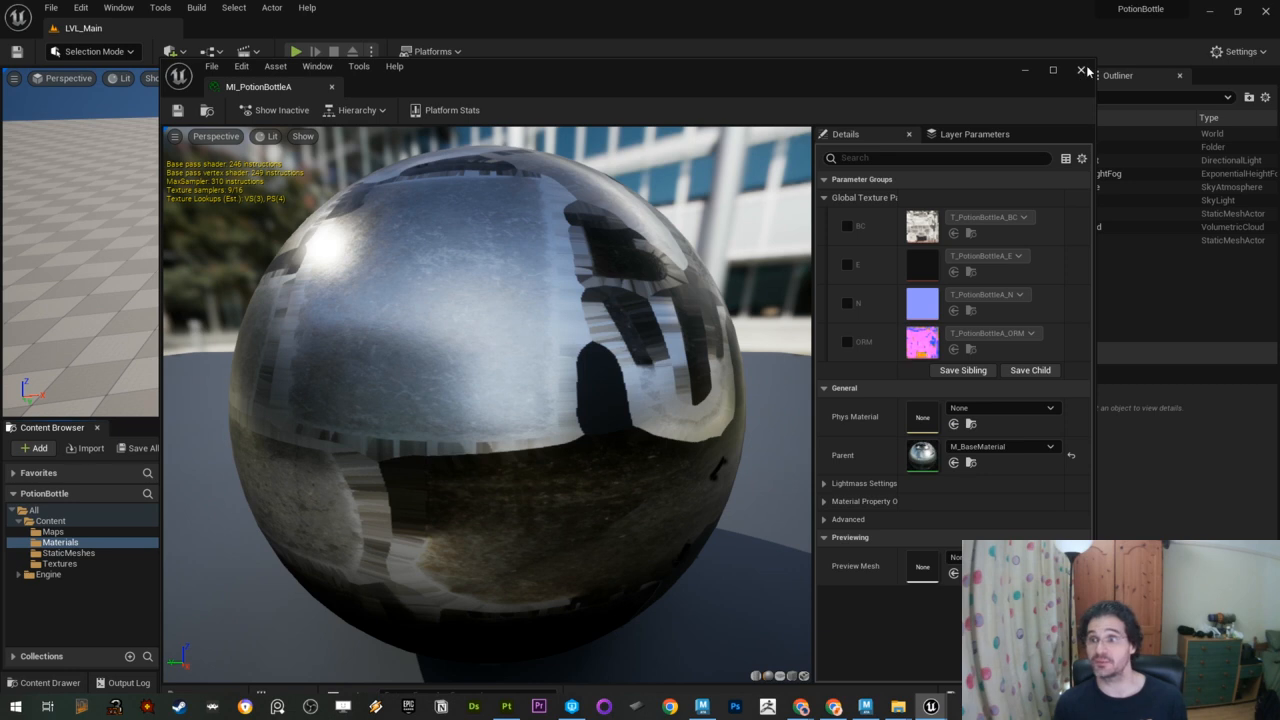
# Step: Close the material instance and open the SM_PotionBottleA static mesh from the StaticMeshes folder for editing
pyautogui.click(1081, 70)
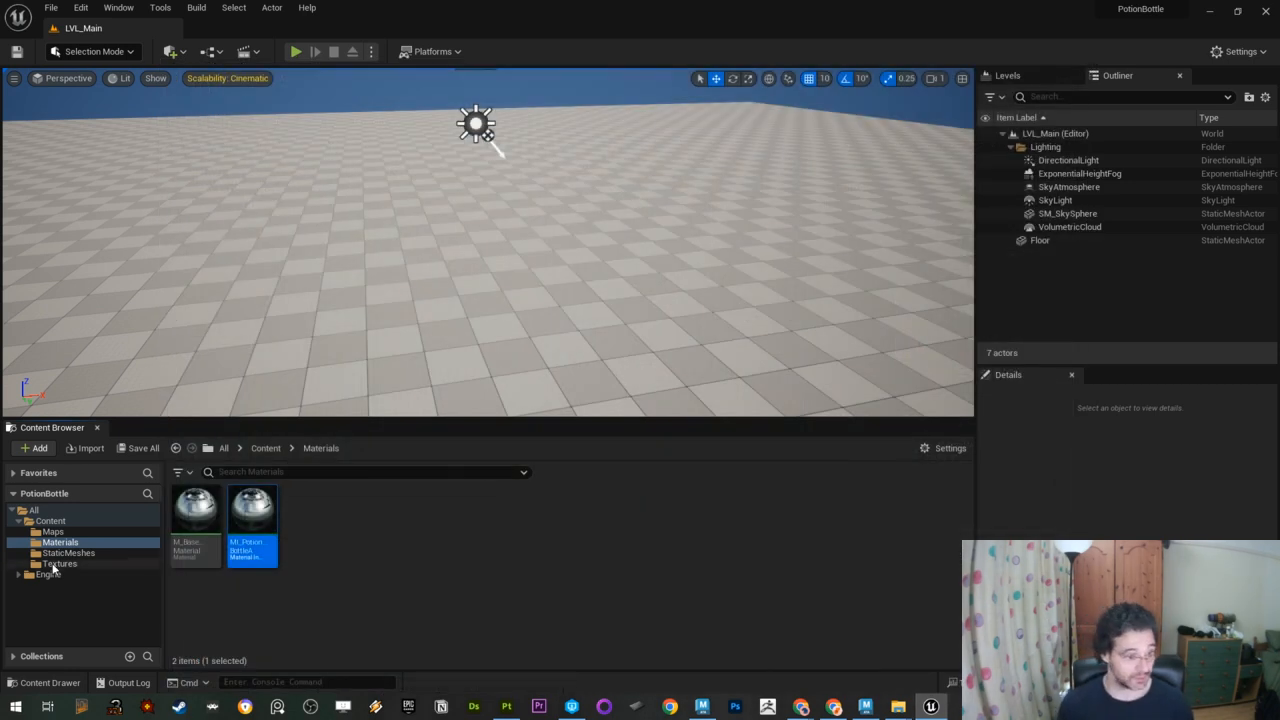
pyautogui.click(62, 553)
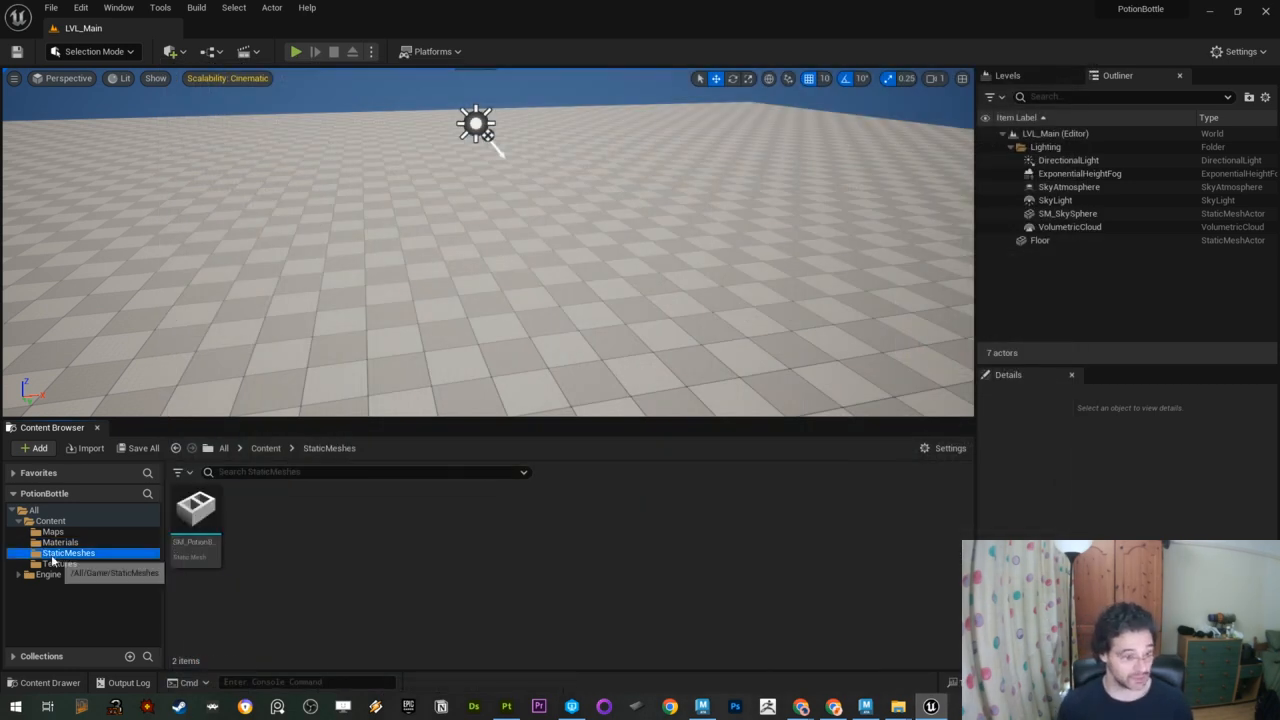
pyautogui.click(196, 512)
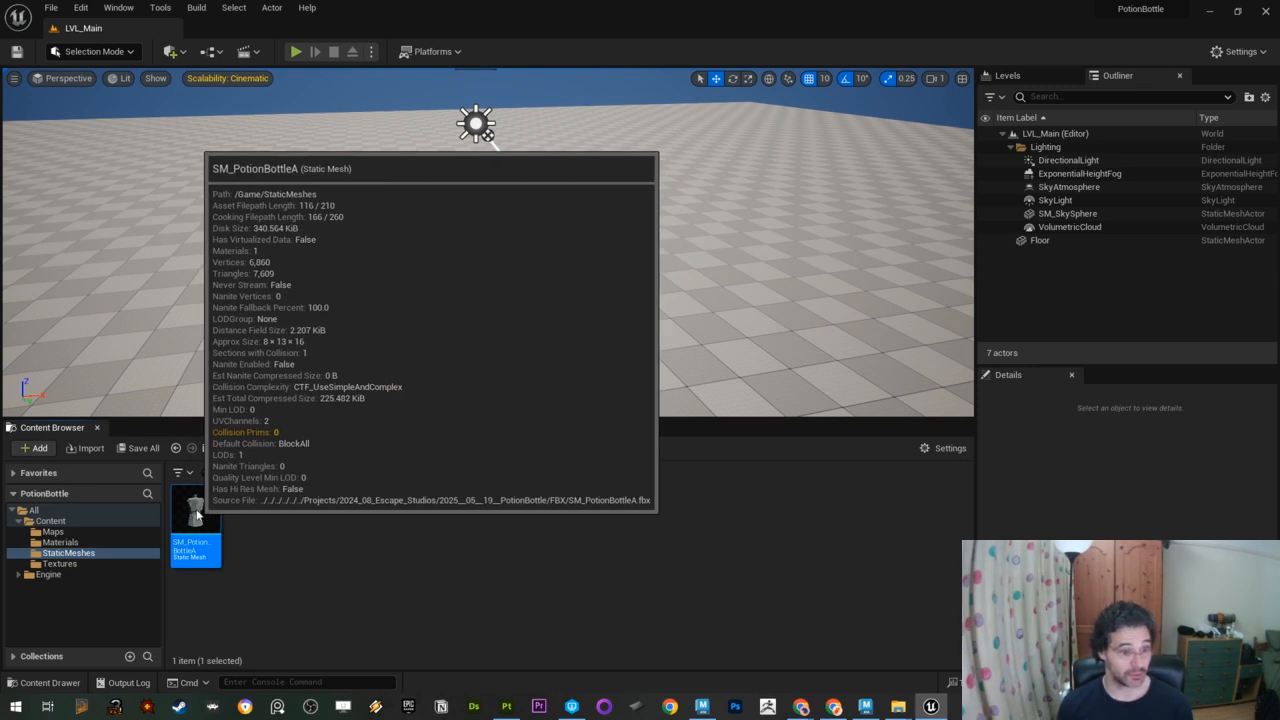
pyautogui.rightClick(197, 514)
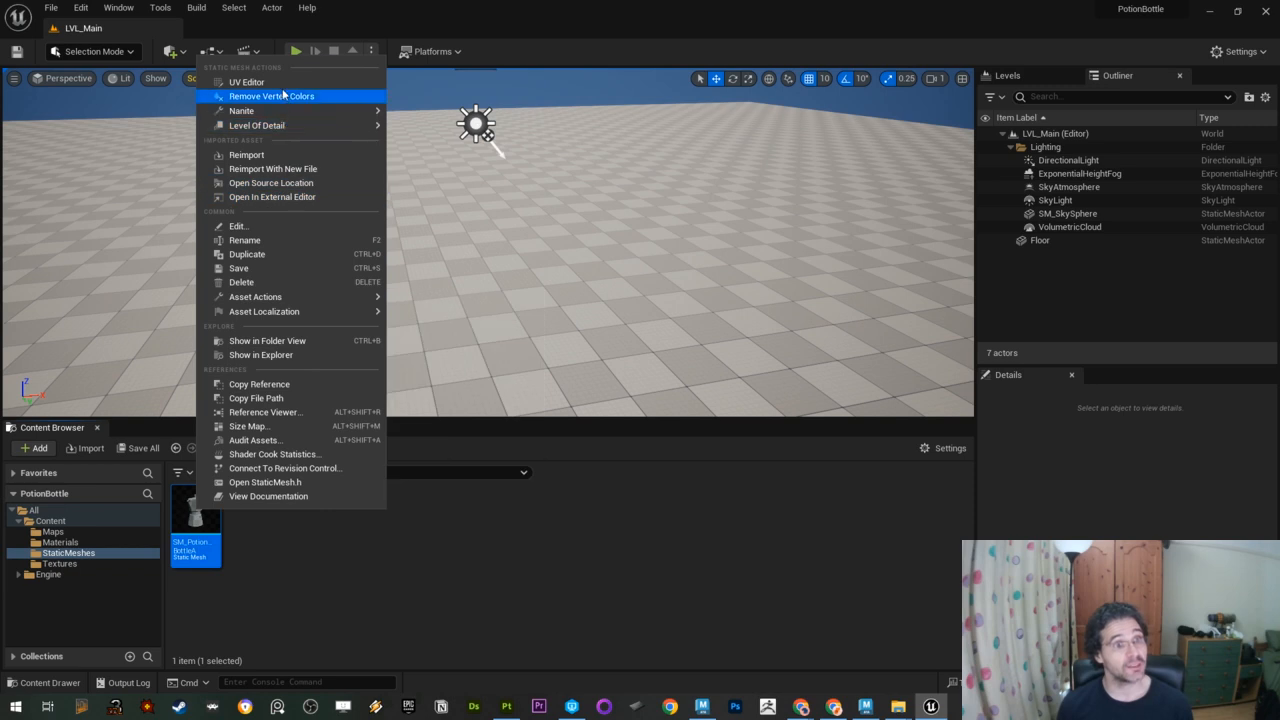
pyautogui.click(260, 226)
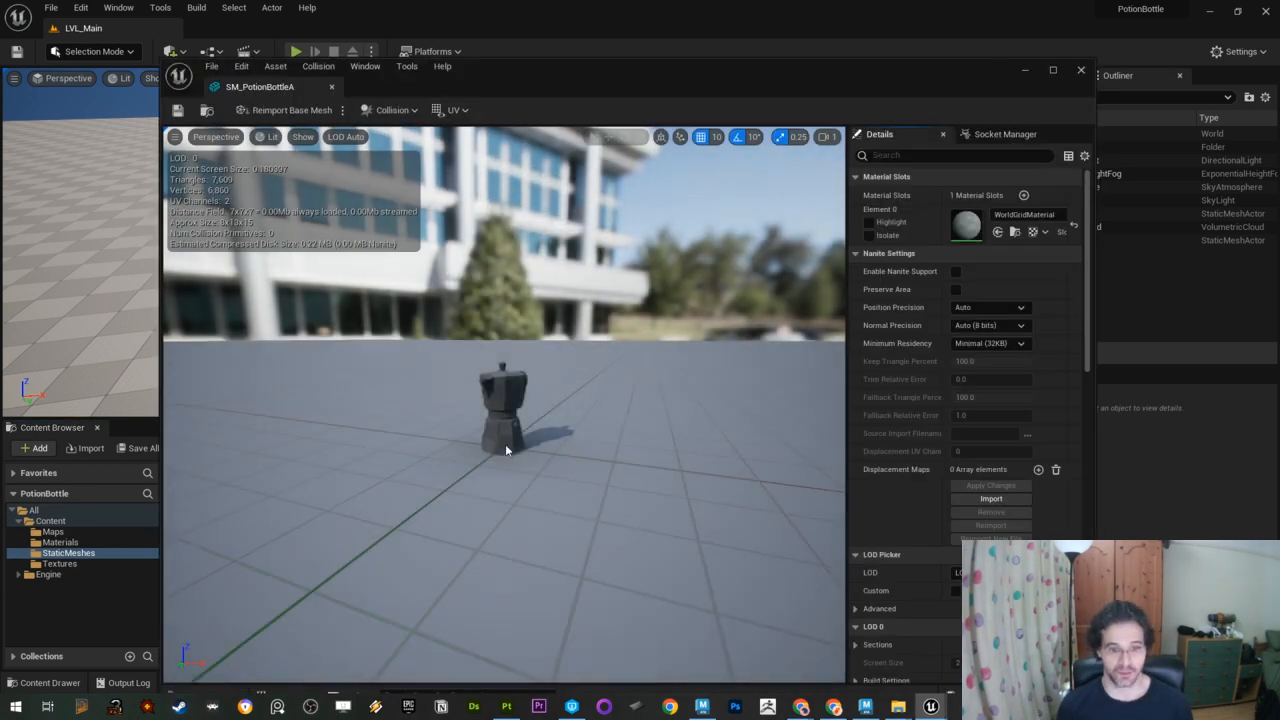
pyautogui.scroll(4, 505, 440)
pyautogui.moveTo(505, 441)
pyautogui.keyDown('alt'); pyautogui.mouseDown()
pyautogui.moveTo(430, 457)
pyautogui.moveTo(502, 443)
pyautogui.mouseUp(); pyautogui.keyUp('alt')
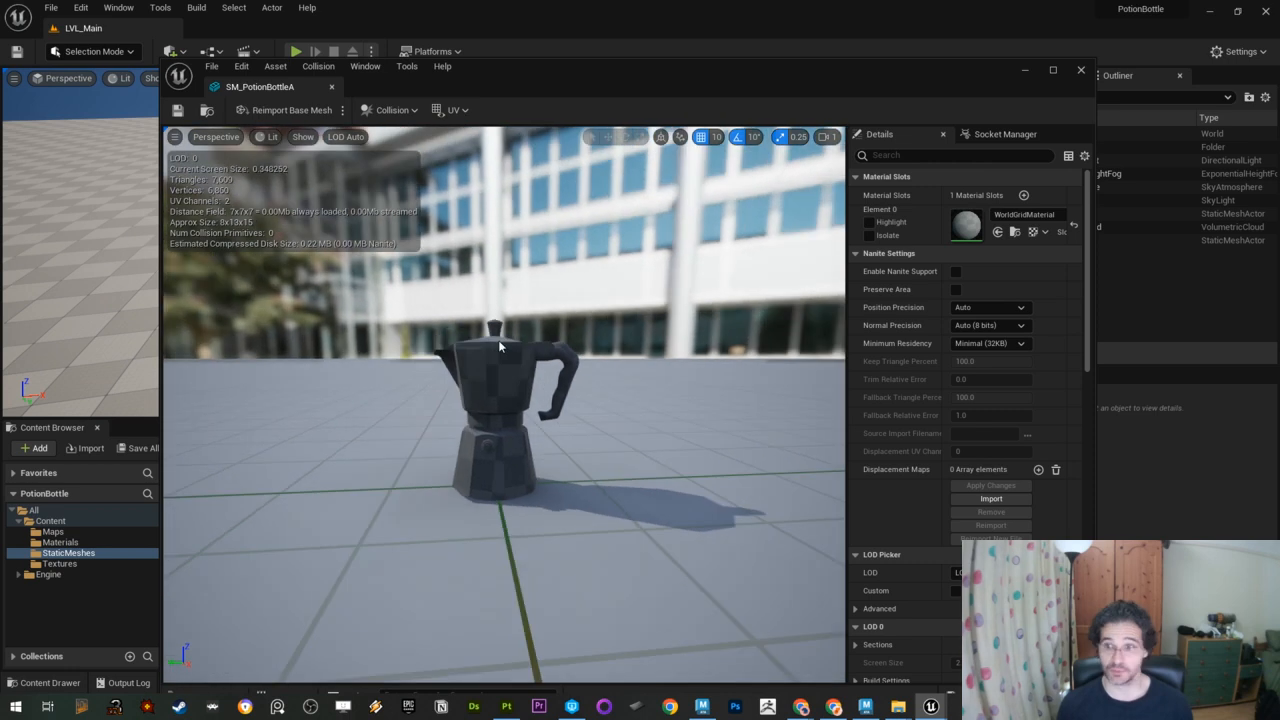
# Step: Resize and reposition the mesh editor window, and widen its details area to show the full material slot row
pyautogui.moveTo(160, 60); pyautogui.dragTo(329, 201)
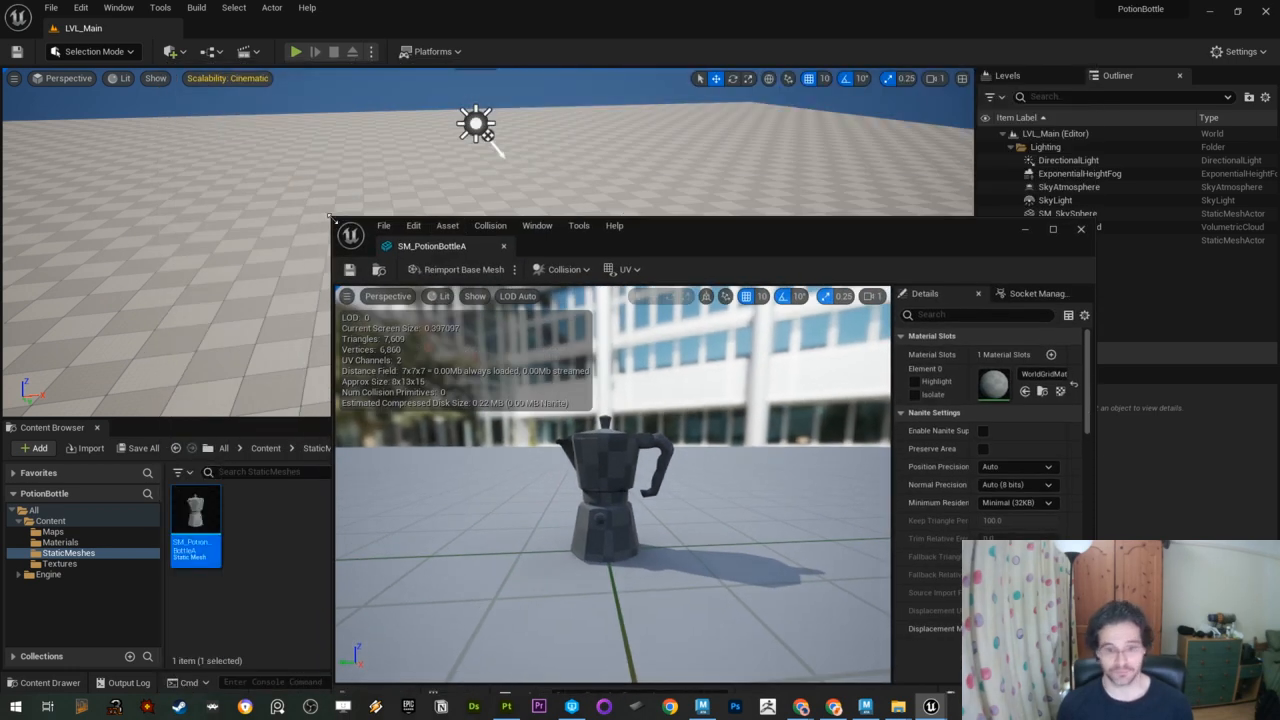
pyautogui.moveTo(642, 226); pyautogui.dragTo(507, 116)
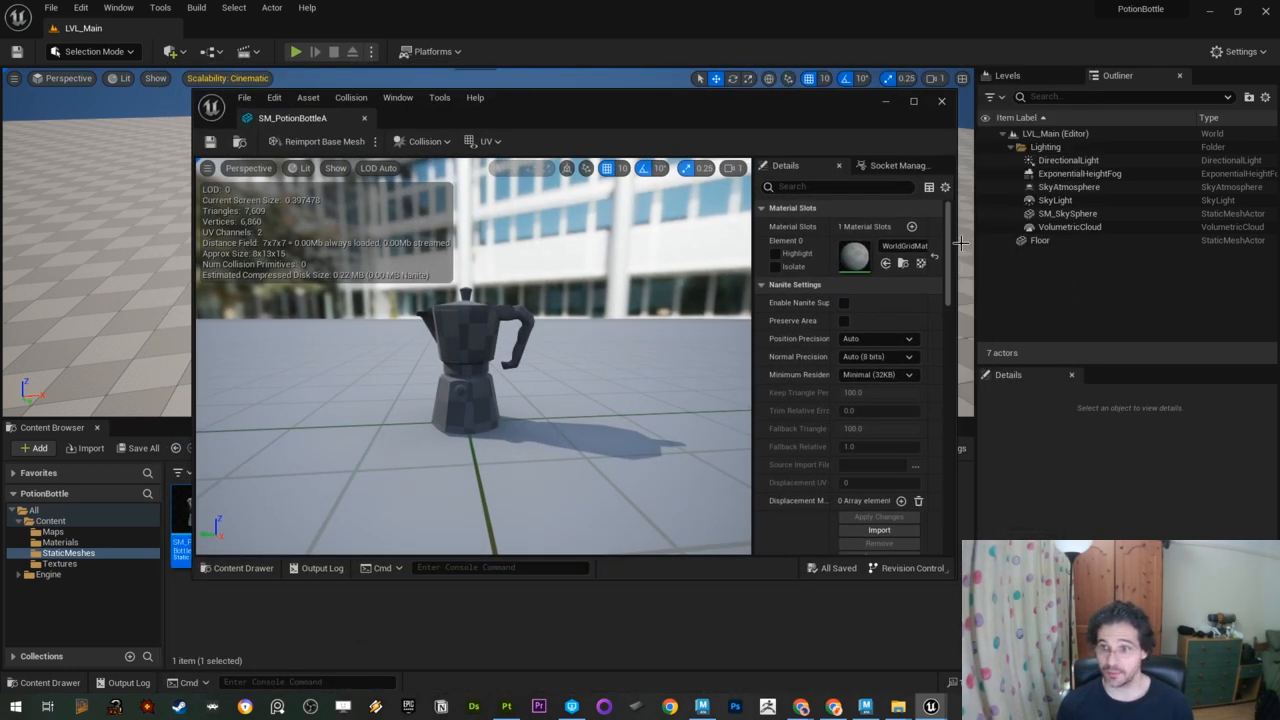
pyautogui.moveTo(962, 248); pyautogui.dragTo(1048, 250)
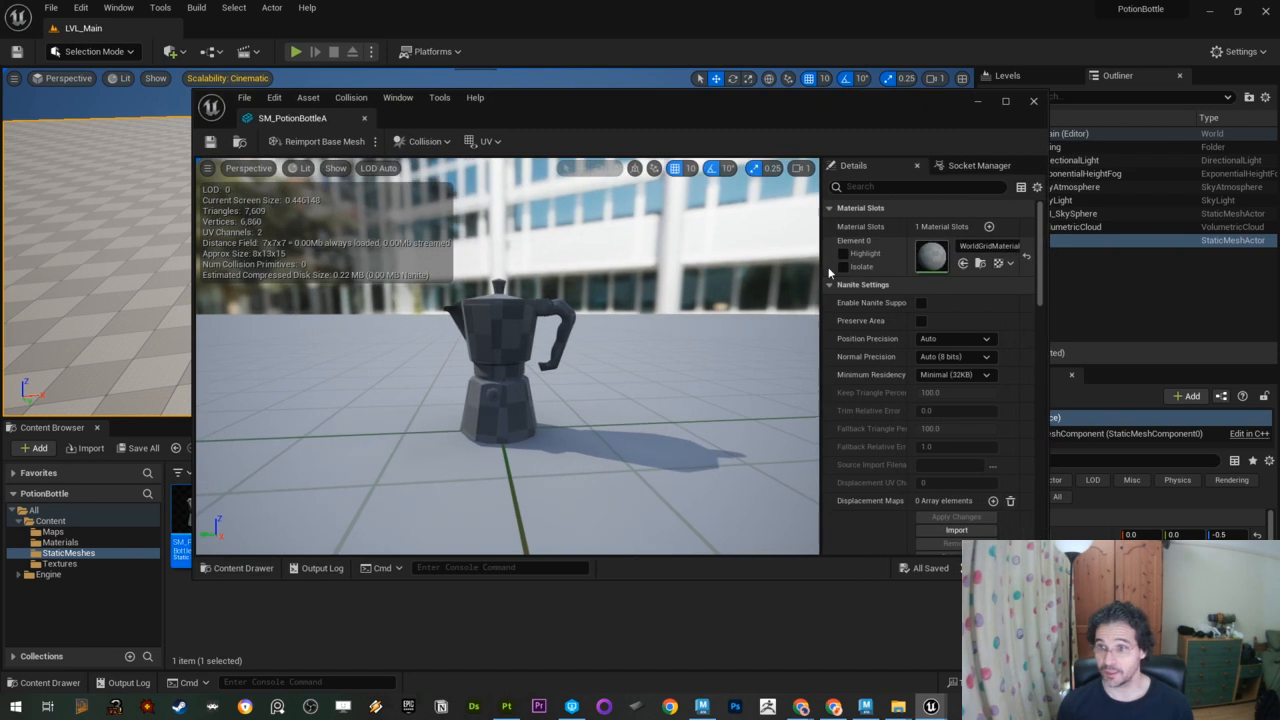
pyautogui.moveTo(822, 272); pyautogui.dragTo(645, 272)
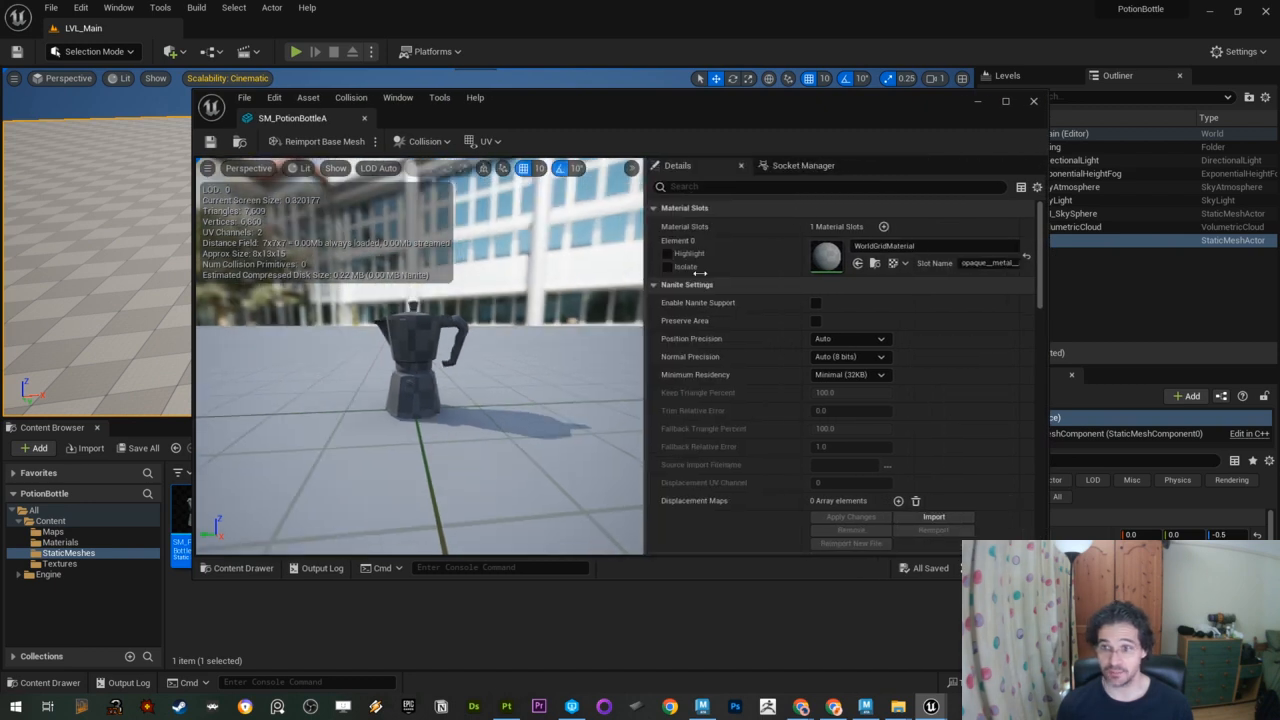
# Step: Assign the MI_PotionBottleA material instance to the mesh's Element 0 material slot
pyautogui.click(931, 245)
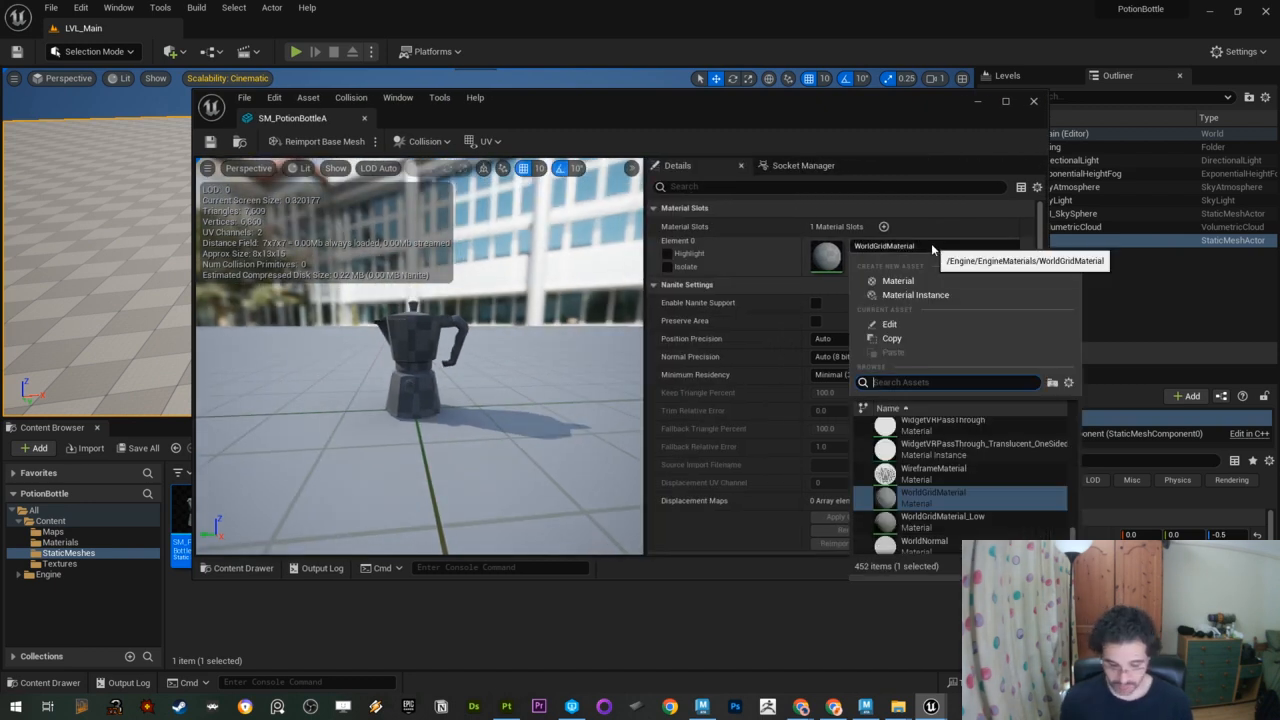
pyautogui.write('mi')
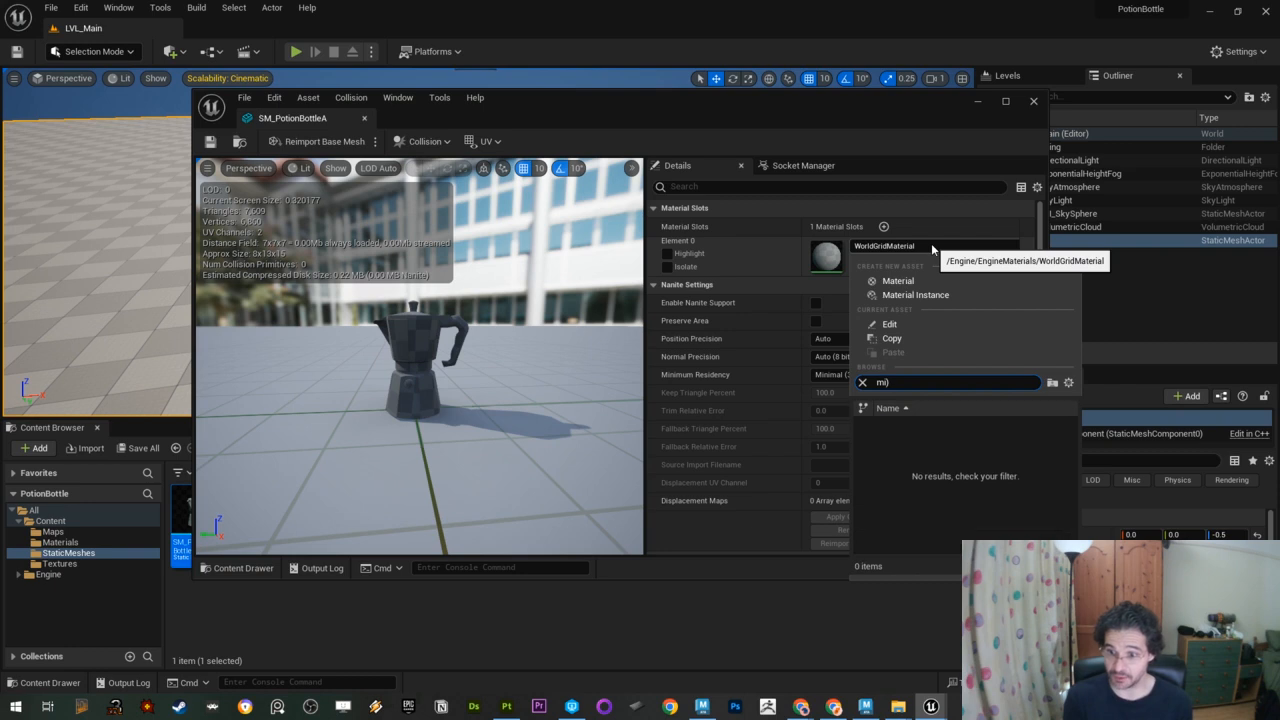
pyautogui.write('_')
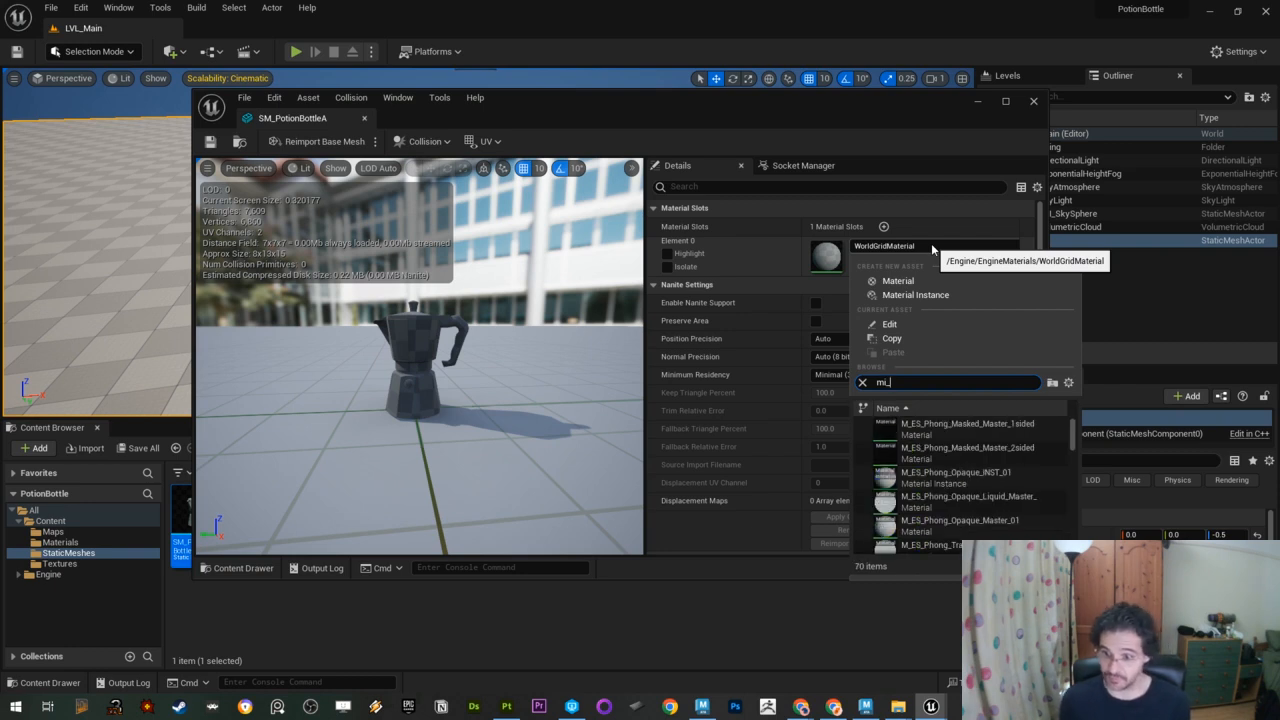
pyautogui.press('BackSpace')
pyautogui.press('BackSpace')
pyautogui.press('BackSpace')
pyautogui.write('I_Potio')
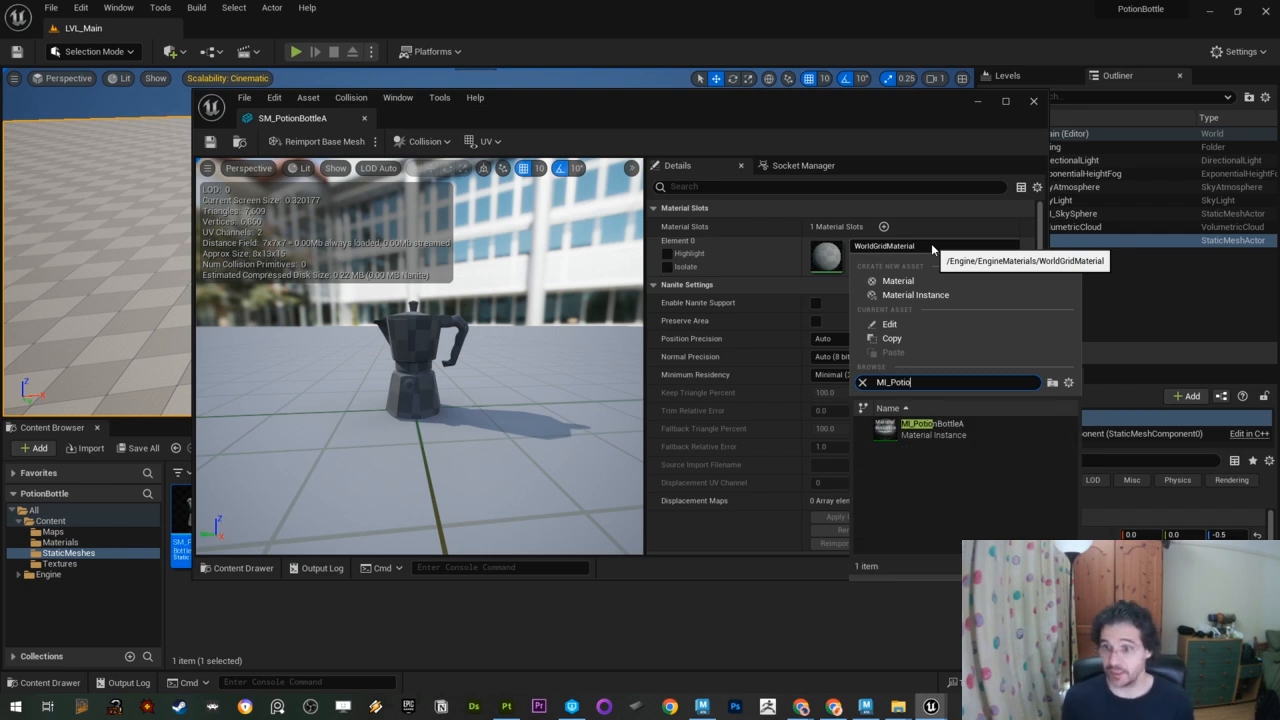
pyautogui.click(889, 430)
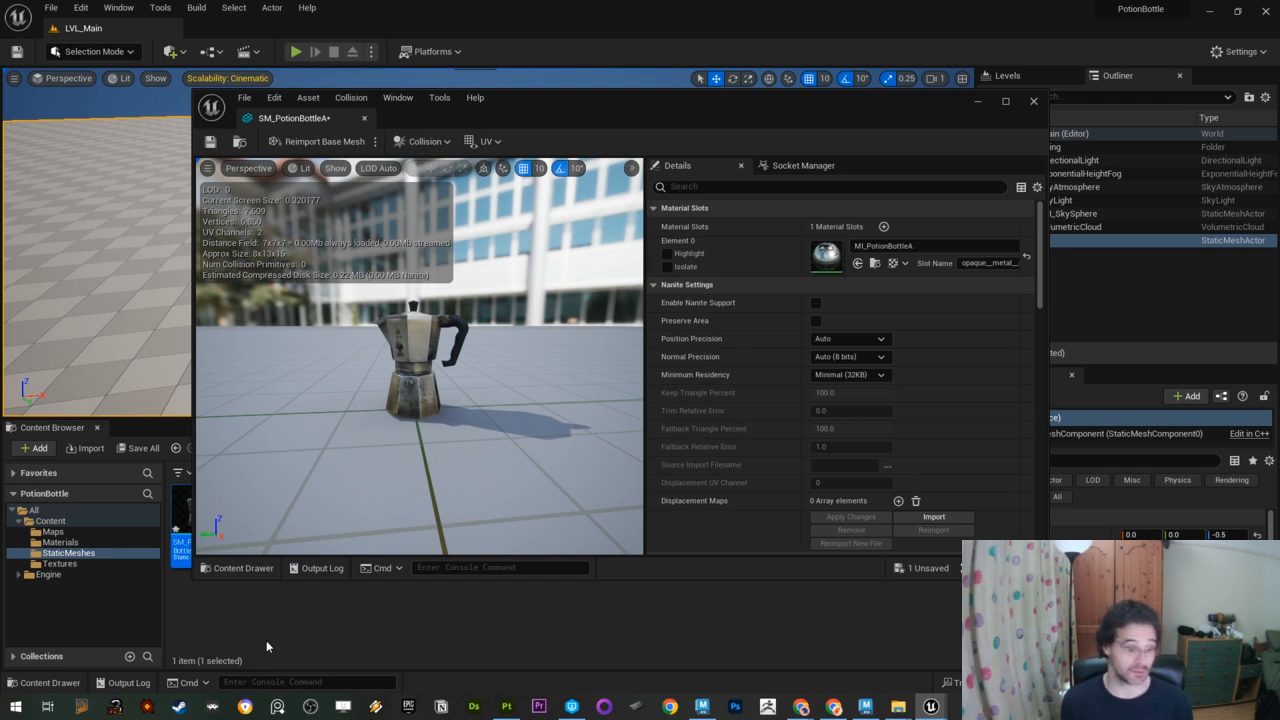
# Step: Inspect the textured mesh up close, then save SM_PotionBottleA and close its editor
pyautogui.moveTo(408, 387); pyautogui.dragTo(390, 432)
pyautogui.moveTo(390, 430)
pyautogui.mouseDown(button='right')
pyautogui.moveTo(396, 407)
pyautogui.moveTo(374, 418)
pyautogui.mouseUp(button='right')
pyautogui.click(210, 143)
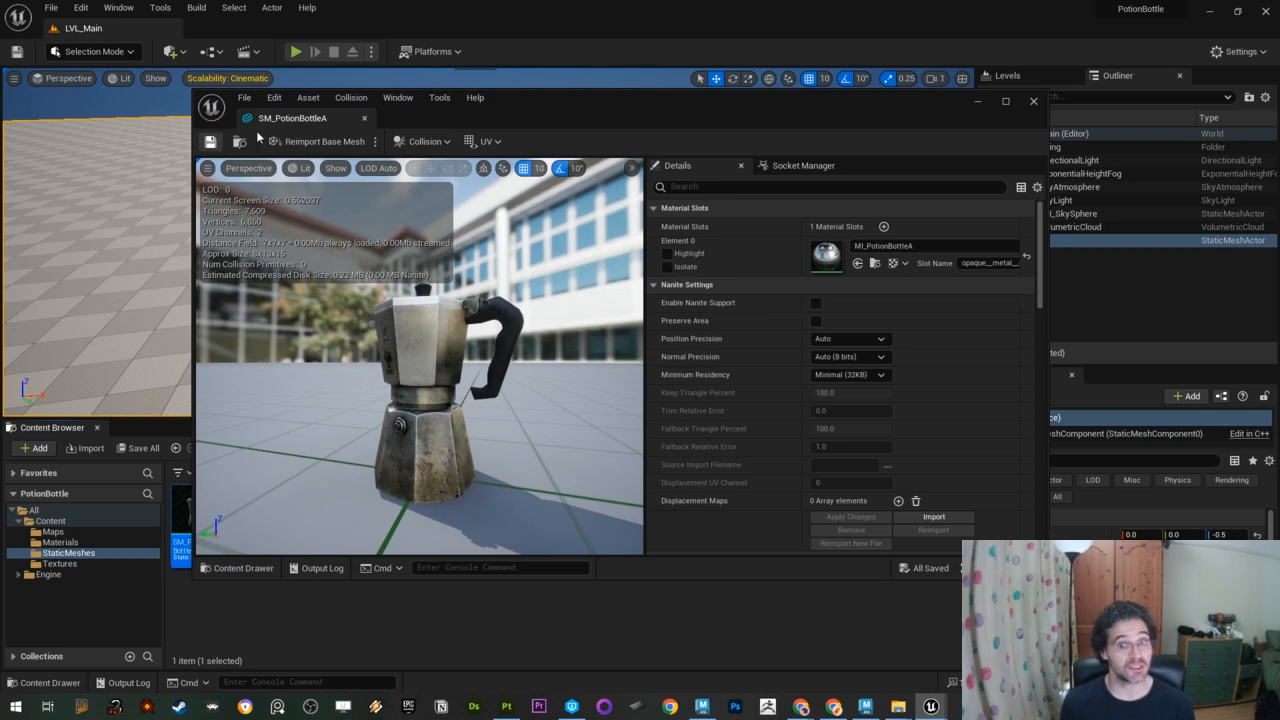
pyautogui.click(1035, 102)
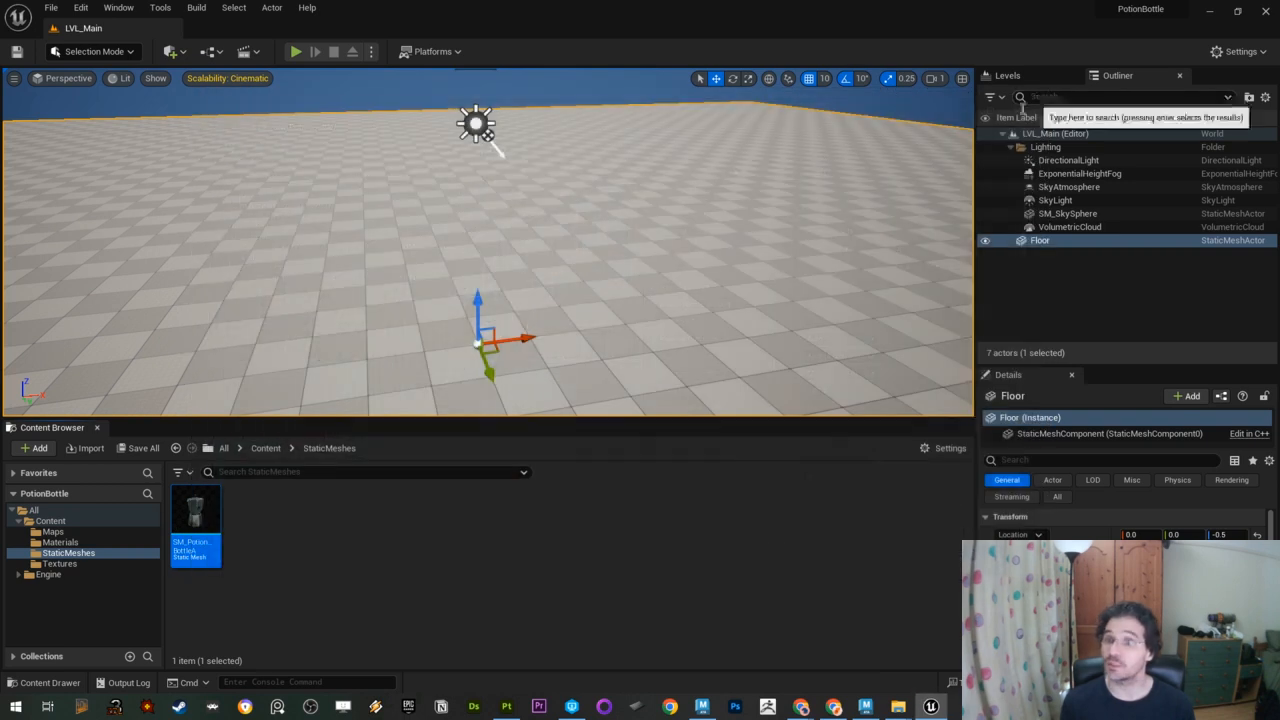
# Step: Place SM_PotionBottleA on the level's floor at about X 60, Y -180, Z 0 and scale it up uniformly
pyautogui.moveTo(188, 512); pyautogui.dragTo(447, 317)
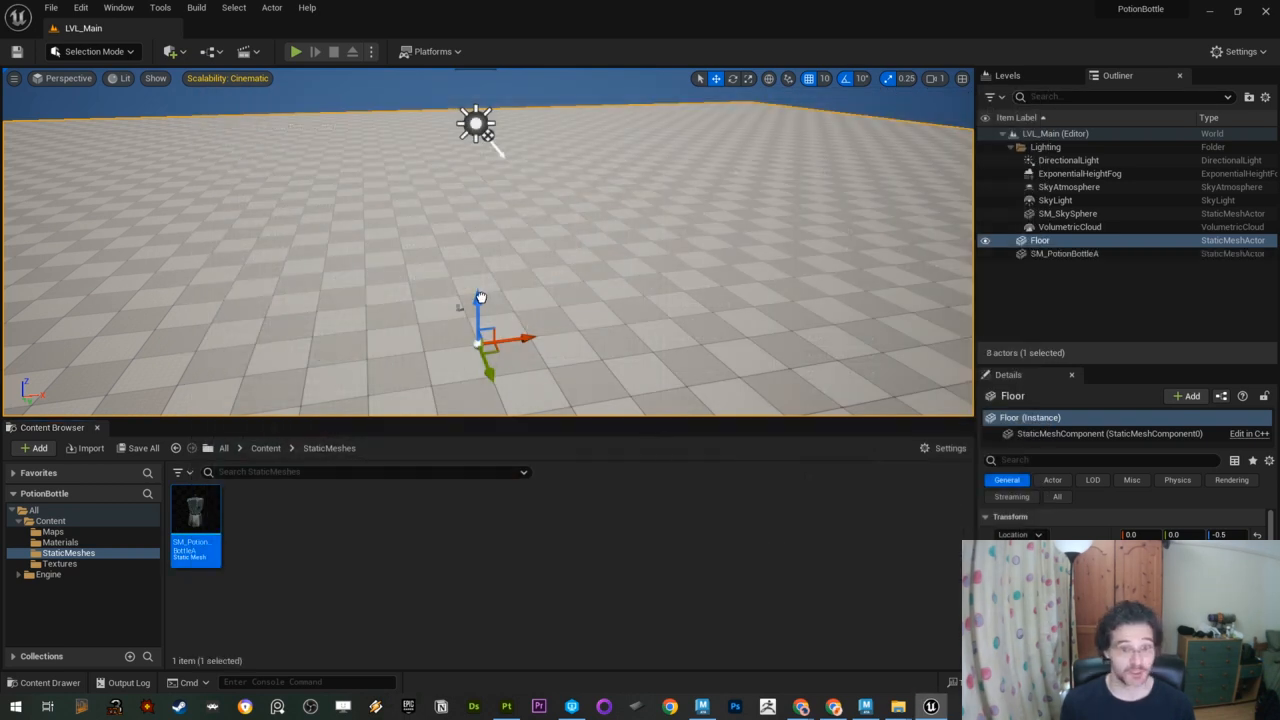
pyautogui.moveTo(562, 319); pyautogui.dragTo(497, 325)
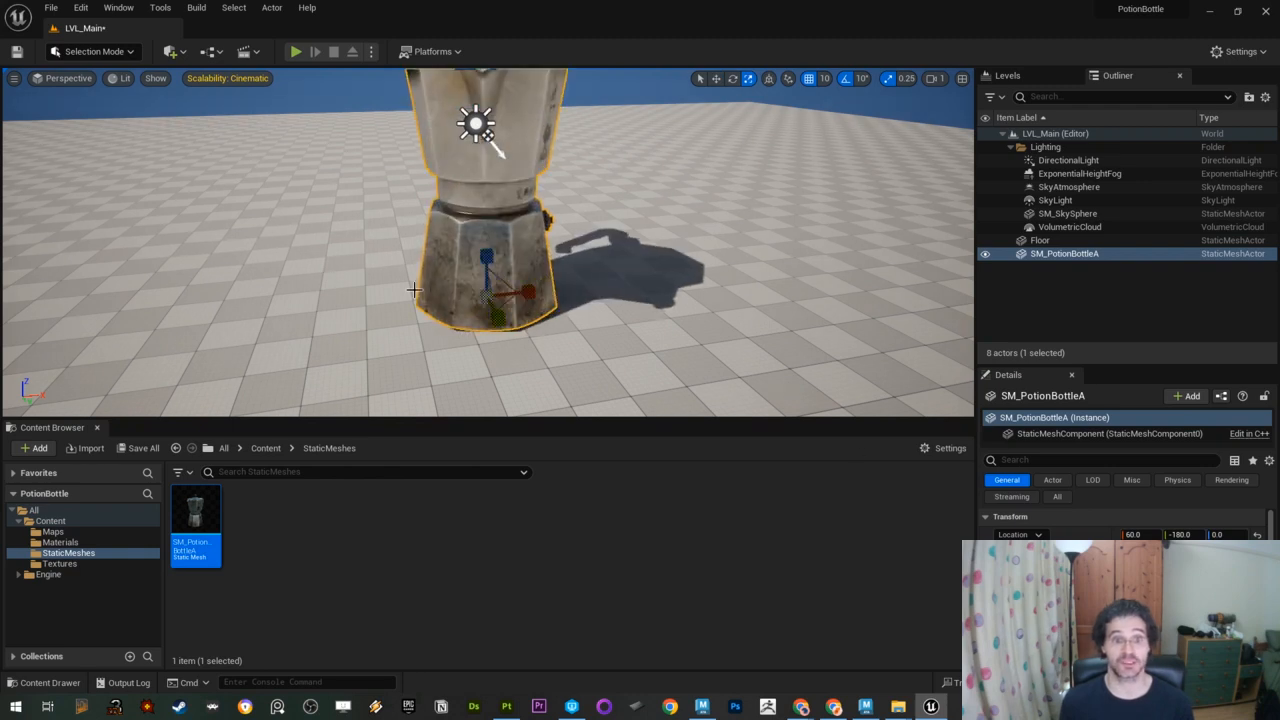
pyautogui.press('d')
pyautogui.moveTo(618, 202); pyautogui.dragTo(680, 207, button='right')
pyautogui.press('s')
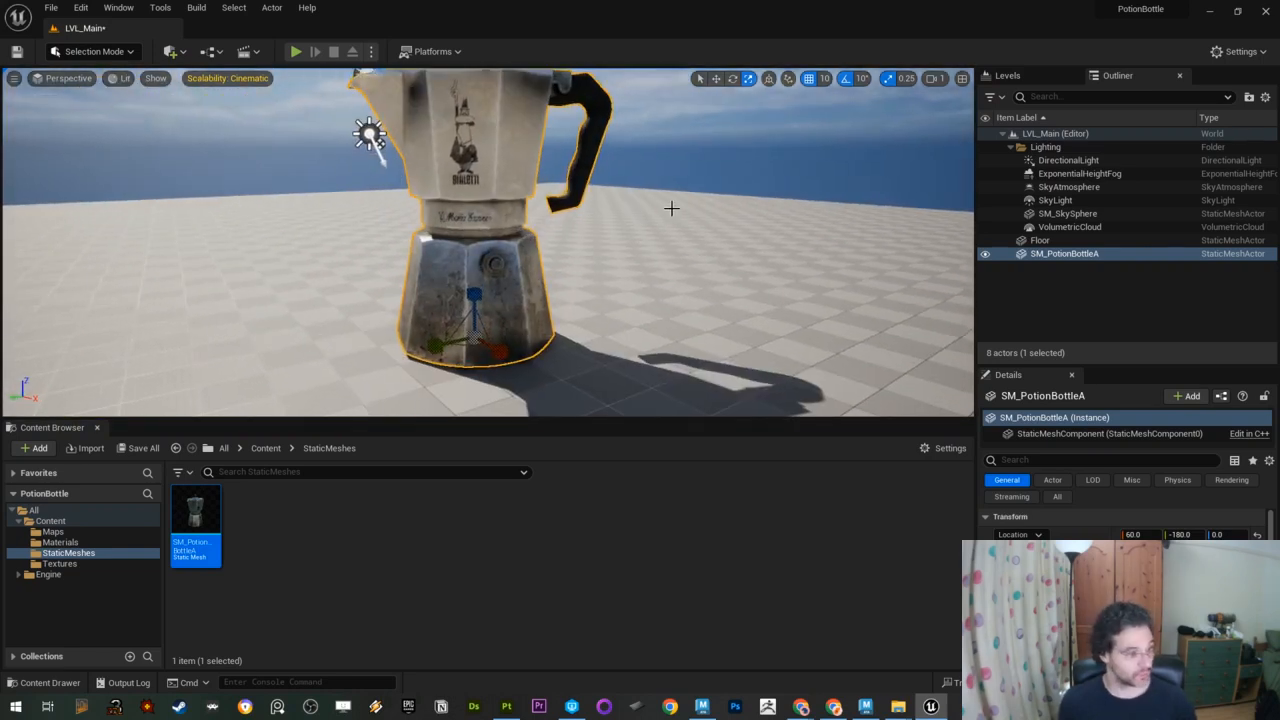